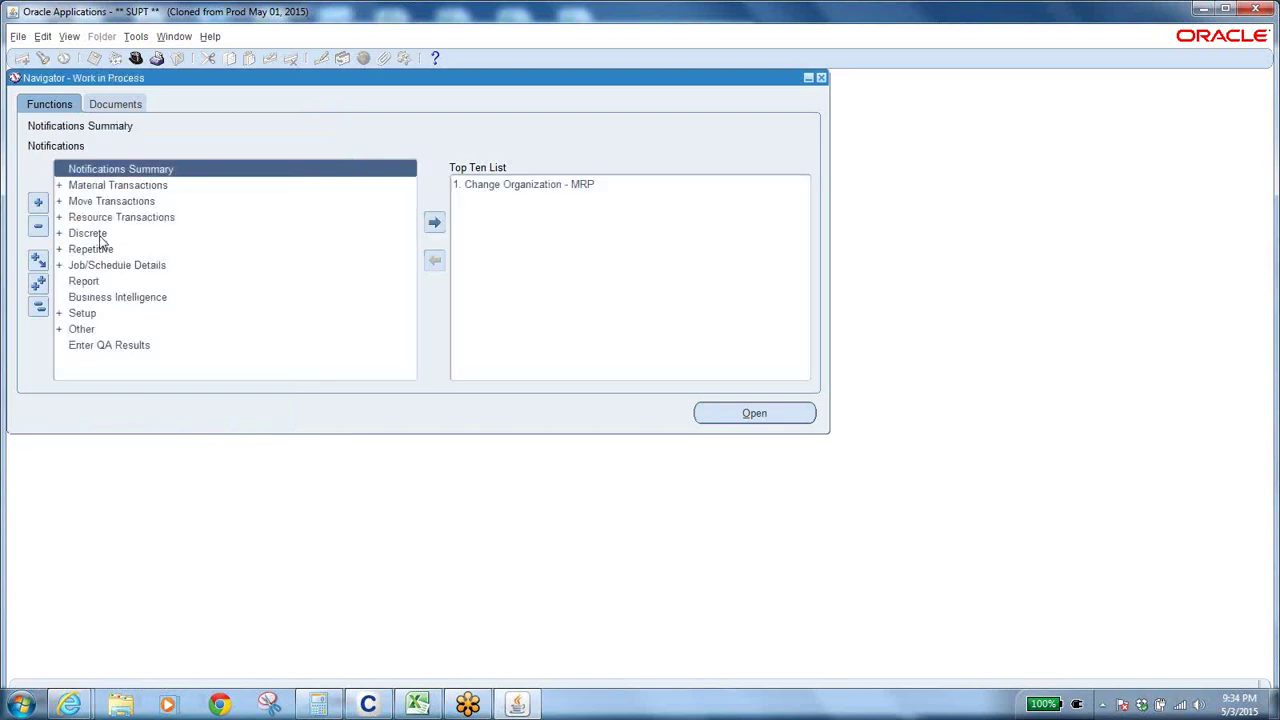
Step: Expand the Discrete, Move Transactions and Material Transactions groups in the navigator to examine the functions they contain
{"action": "left_click", "coordinate": [102, 238]}
{"action": "double_click", "coordinate": [102, 238]}
{"action": "left_click", "coordinate": [133, 251]}
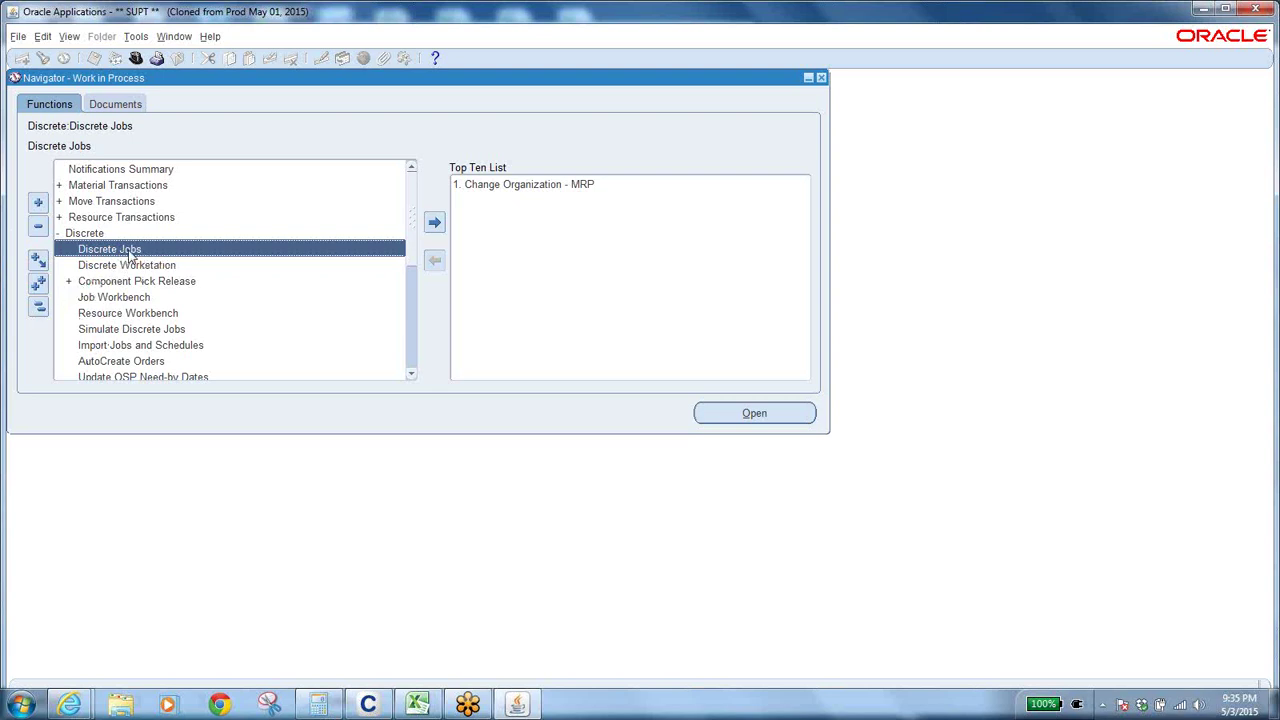
{"action": "left_click", "coordinate": [118, 202]}
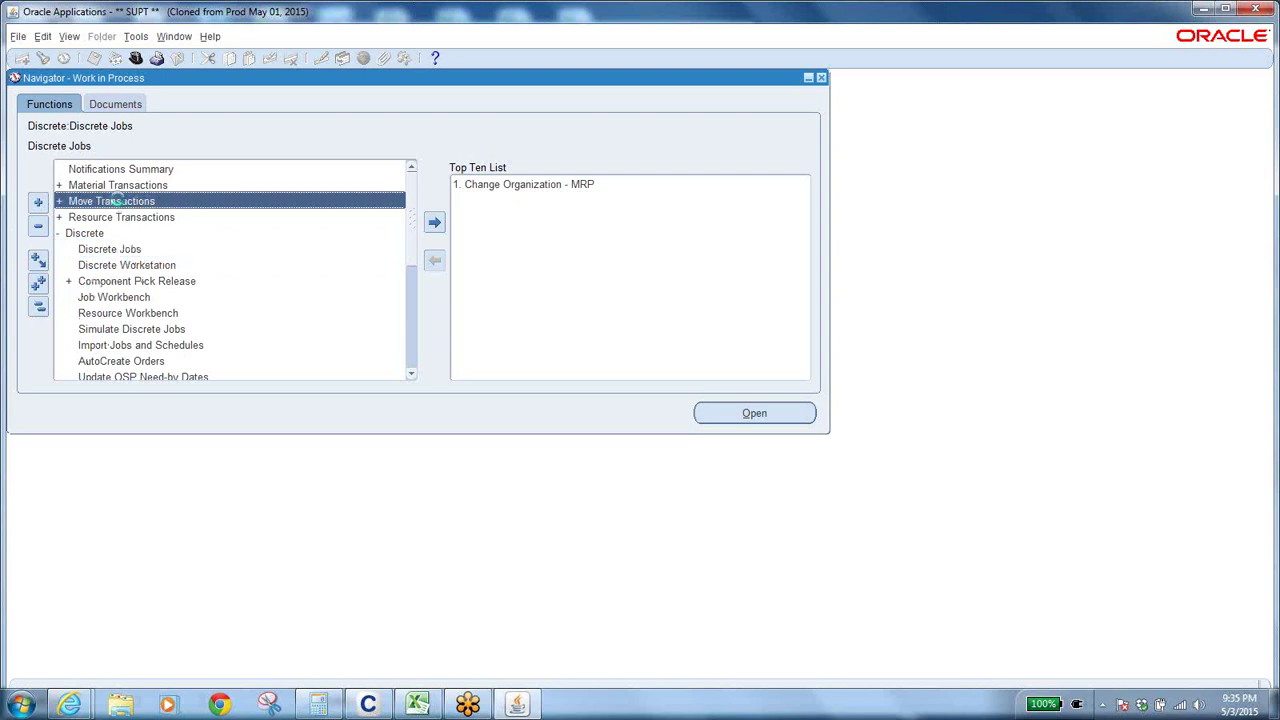
{"action": "left_click", "coordinate": [118, 202]}
{"action": "left_click", "coordinate": [153, 220]}
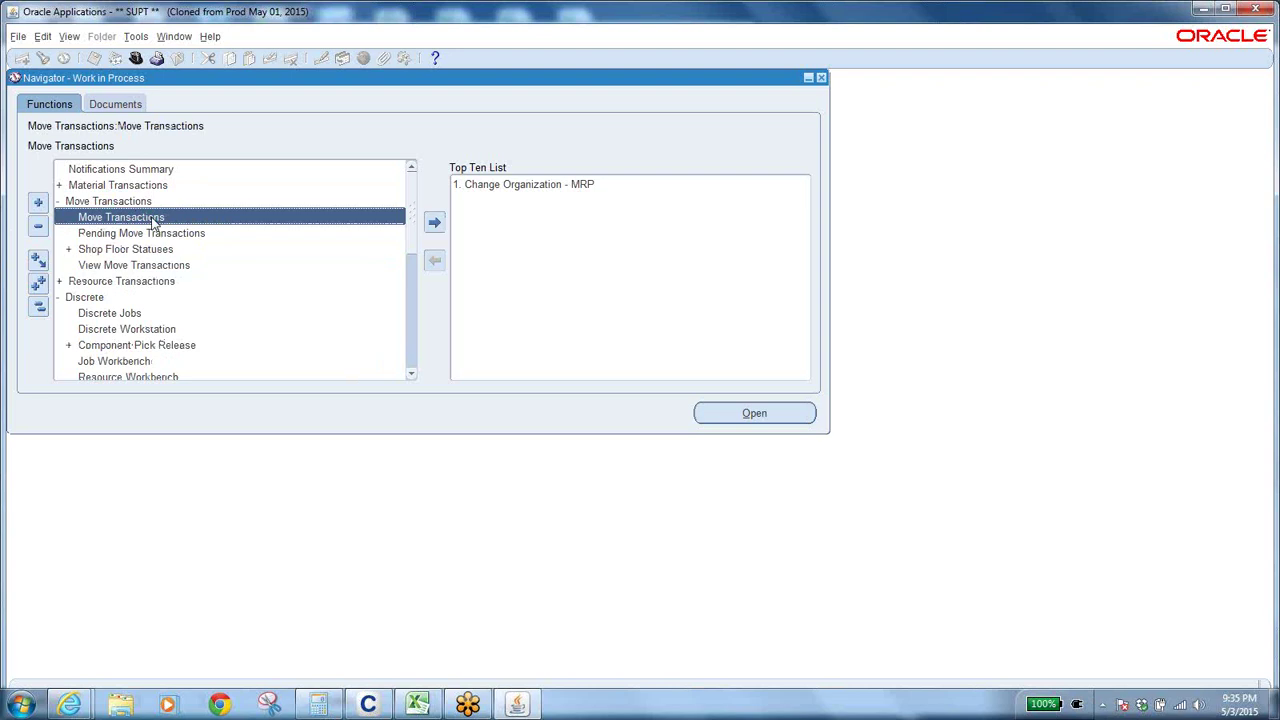
{"action": "left_click", "coordinate": [85, 185]}
{"action": "left_click", "coordinate": [136, 217]}
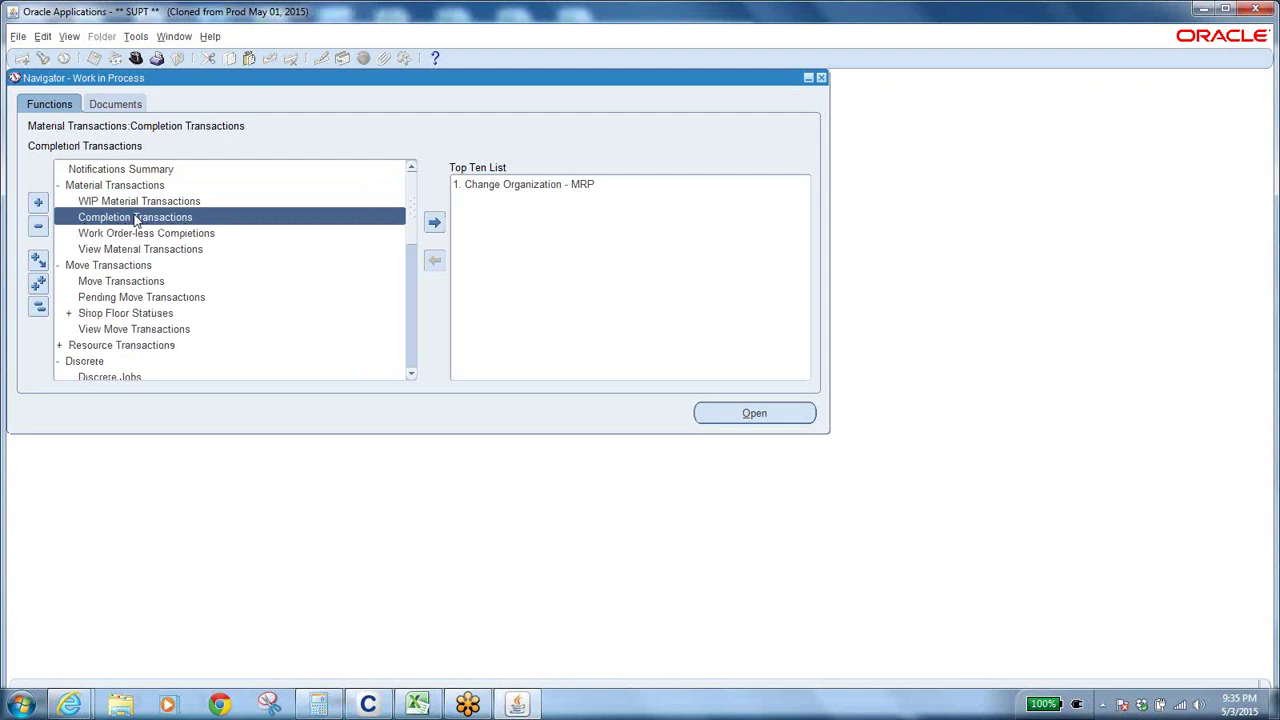
Step: Collapse all navigator groups and open the Discrete Jobs function under Discrete
{"action": "left_click", "coordinate": [38, 308]}
{"action": "left_click", "coordinate": [97, 233]}
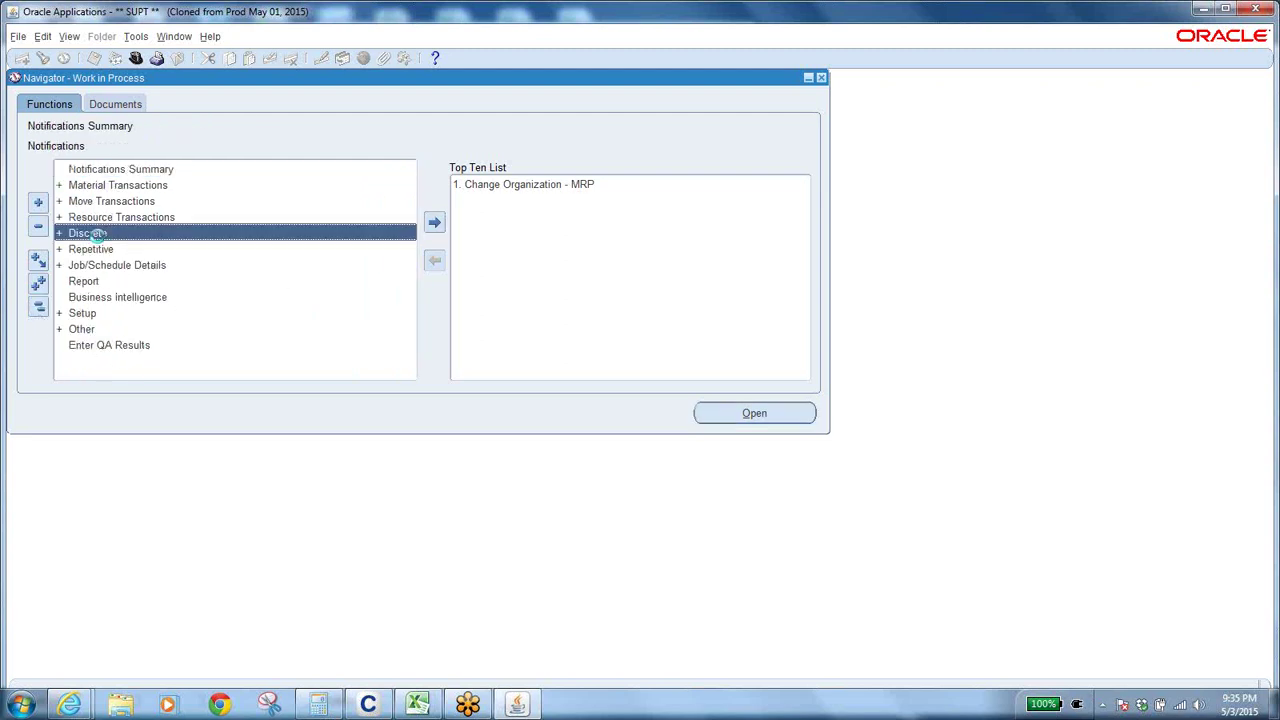
{"action": "double_click", "coordinate": [135, 249]}
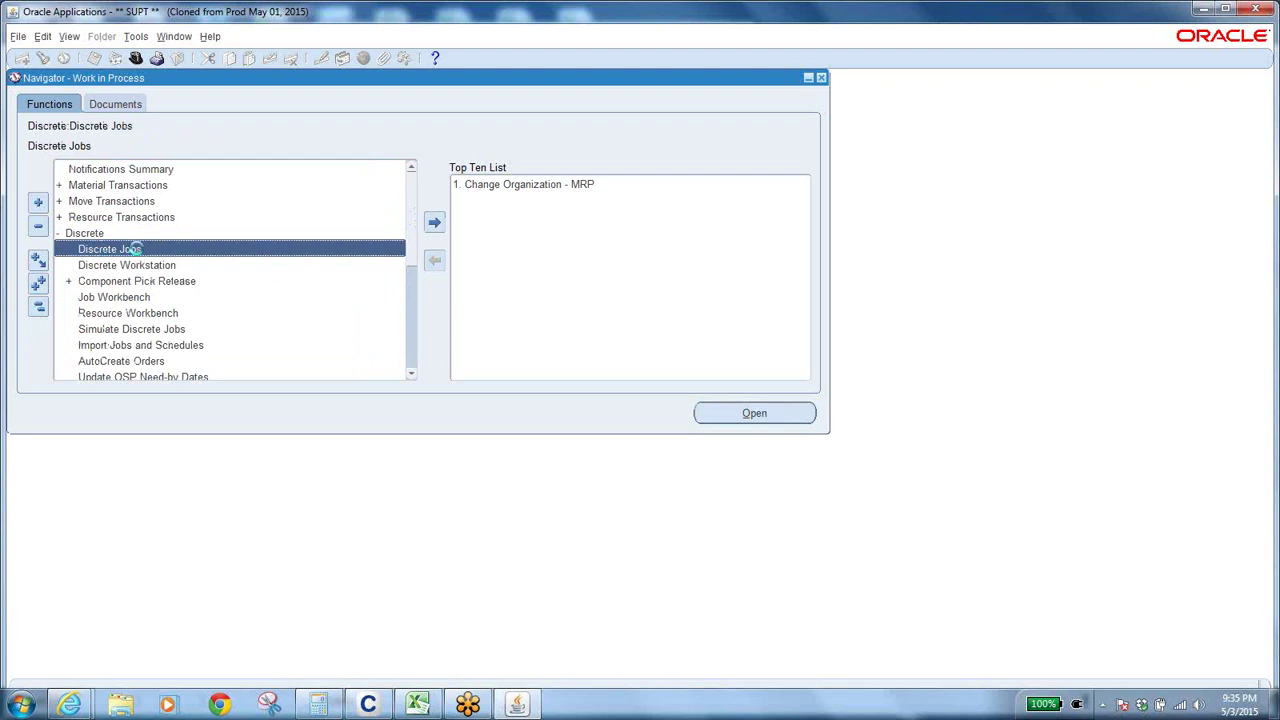
Step: Switch to the desktop and open the "classes trails" text file from the BA folder in a maximized Notepad window
{"action": "left_click", "coordinate": [300, 708]}
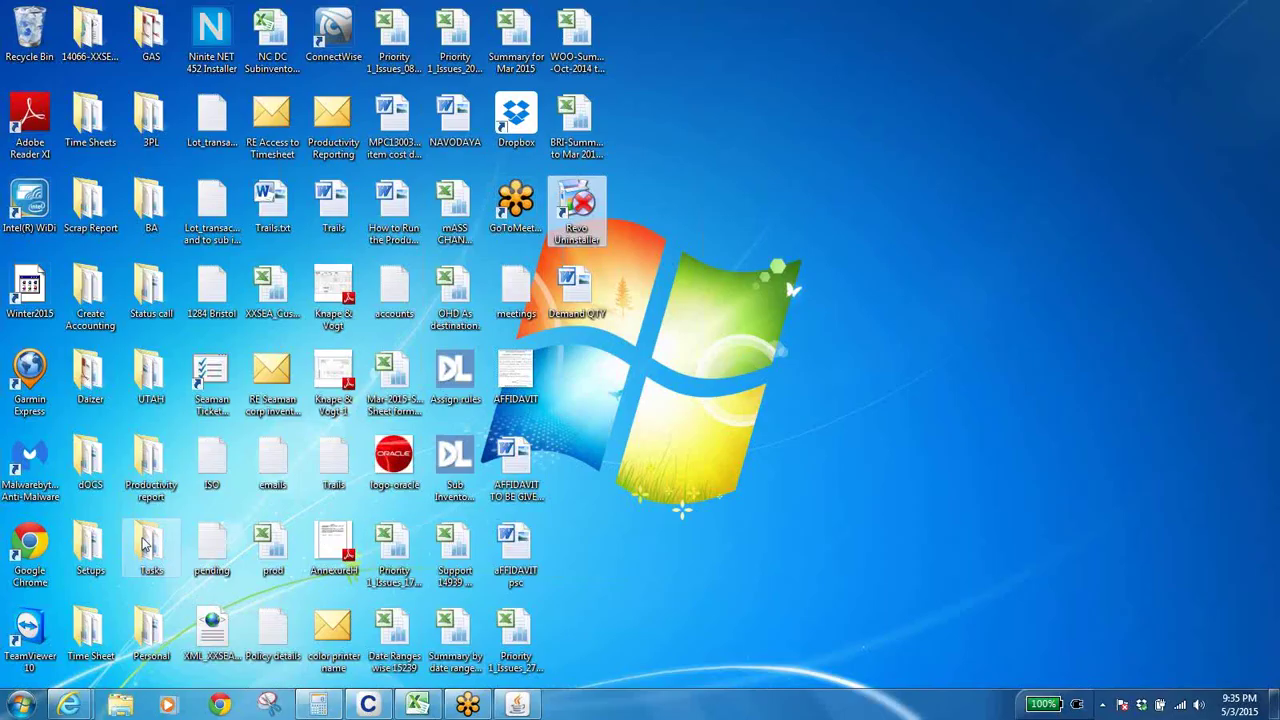
{"action": "left_click", "coordinate": [89, 545]}
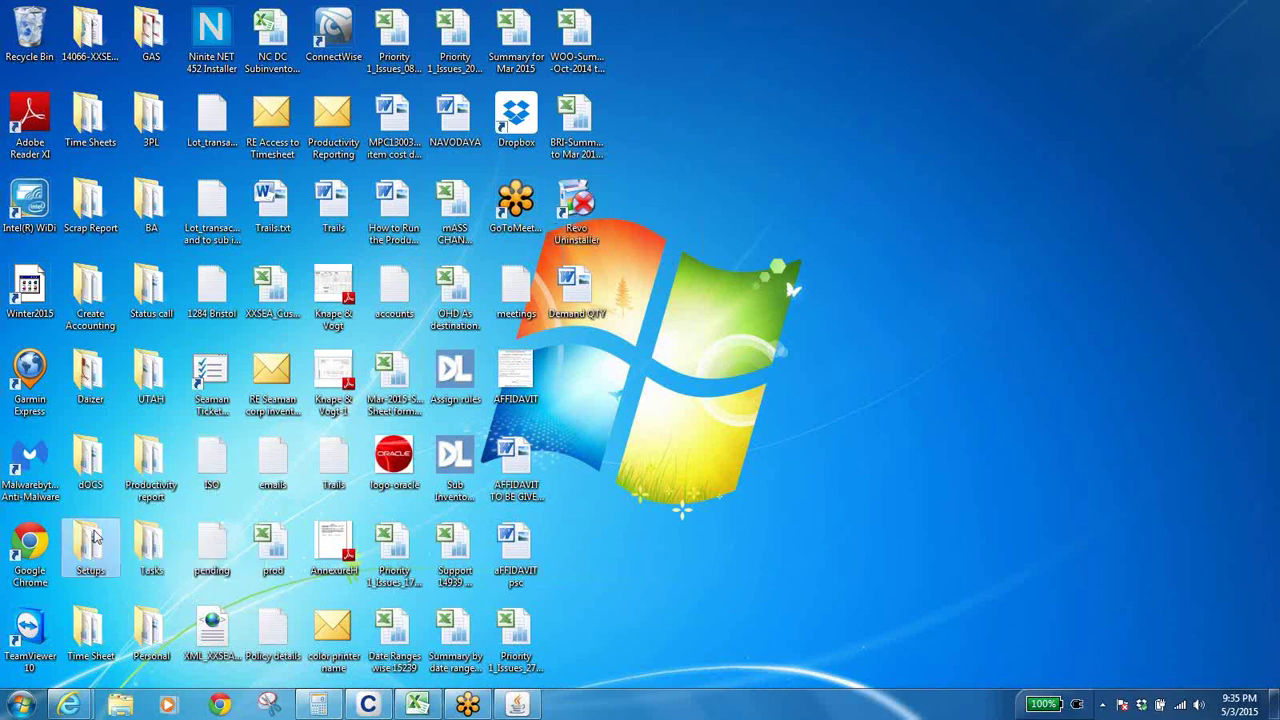
{"action": "double_click", "coordinate": [150, 207]}
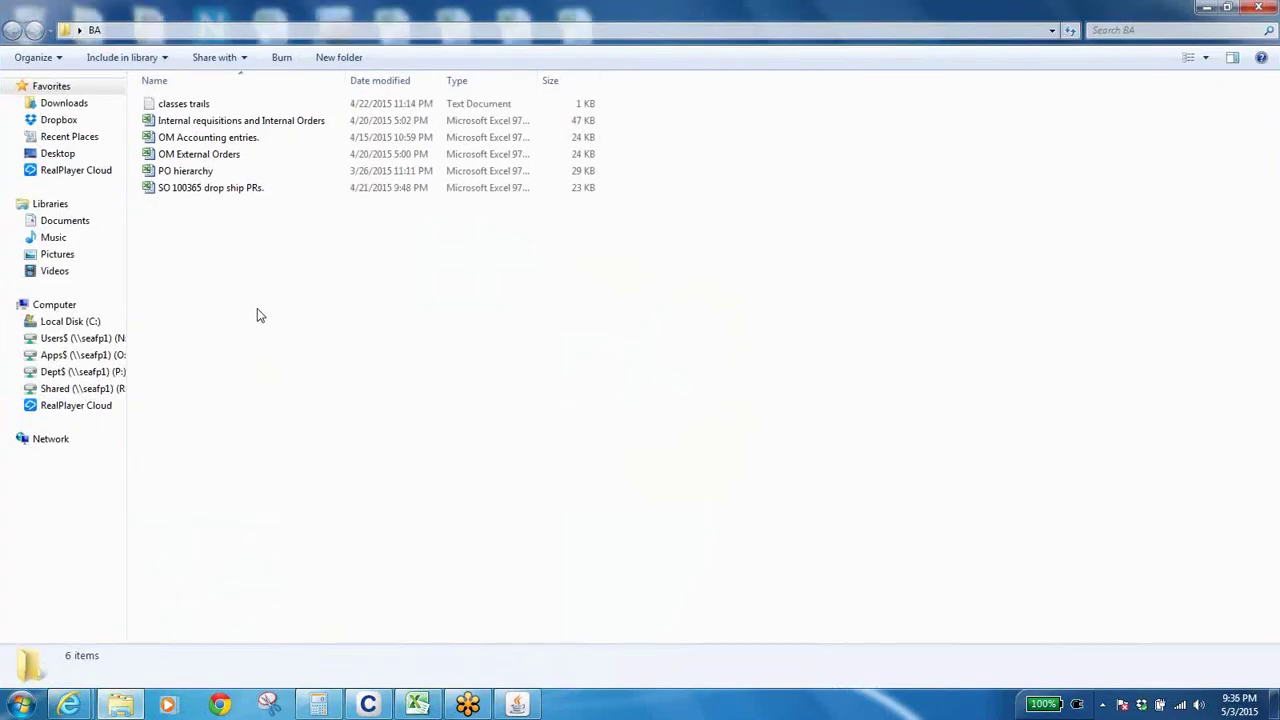
{"action": "double_click", "coordinate": [183, 105]}
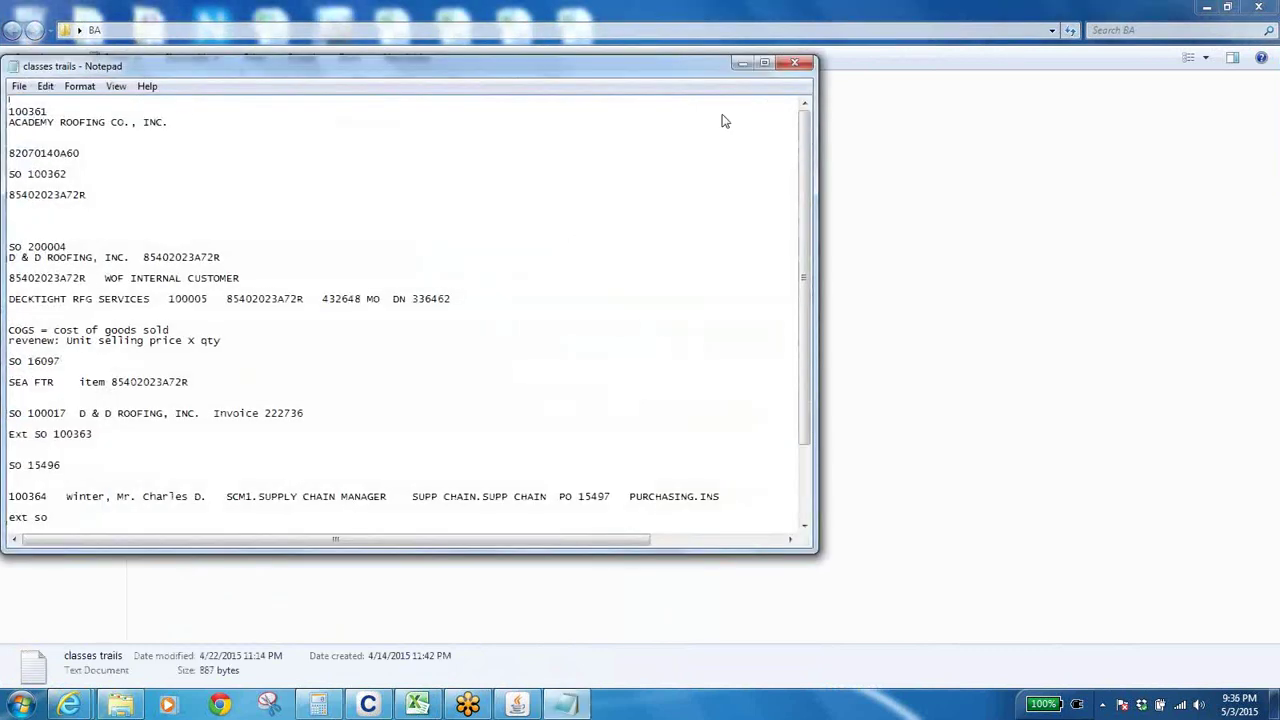
{"action": "left_click", "coordinate": [752, 62]}
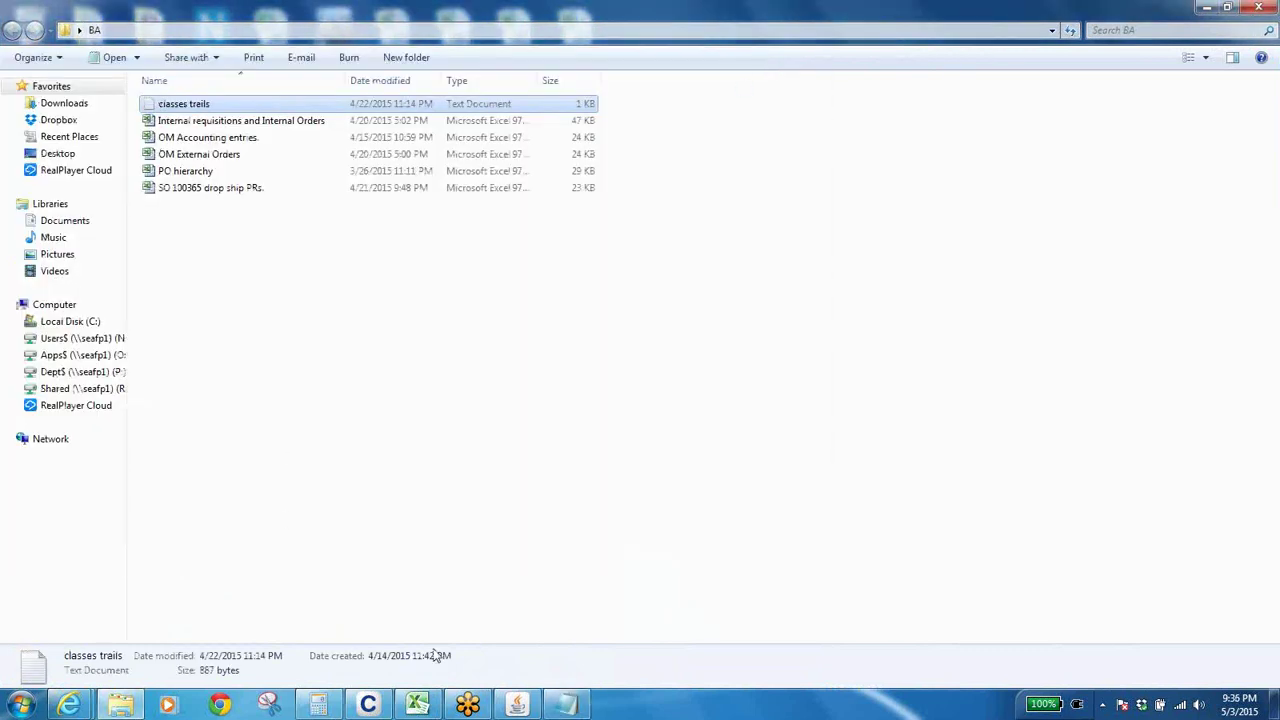
{"action": "left_click", "coordinate": [560, 704]}
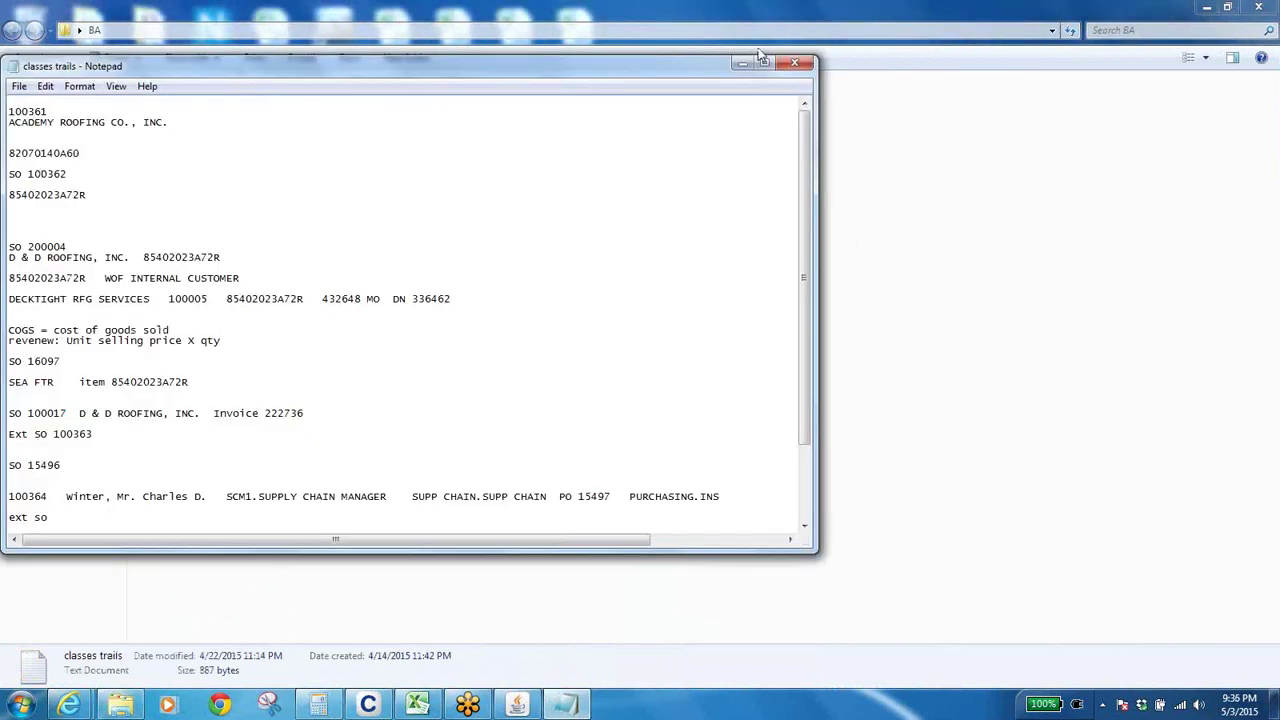
{"action": "left_click", "coordinate": [766, 68]}
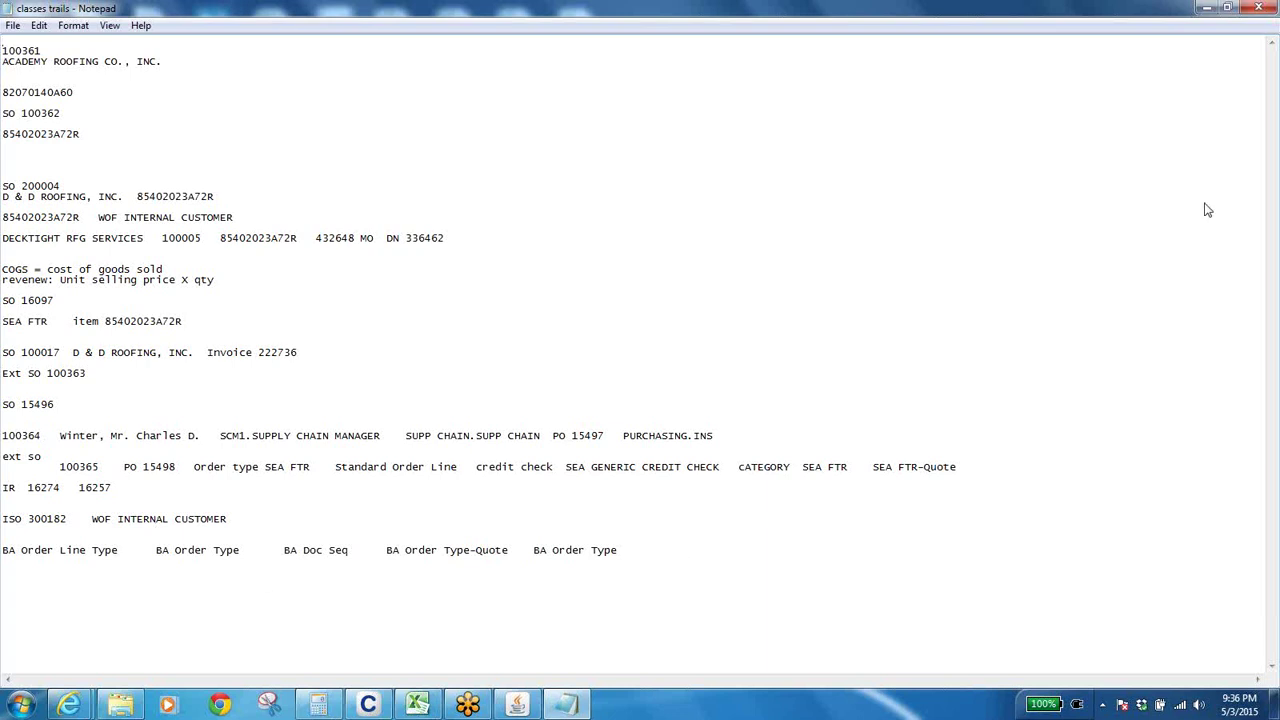
Step: Minimize the notes and folder windows, switch back to Oracle Applications, and choose Wooster Discrete (WOO) as the organization
{"action": "left_click", "coordinate": [1206, 8]}
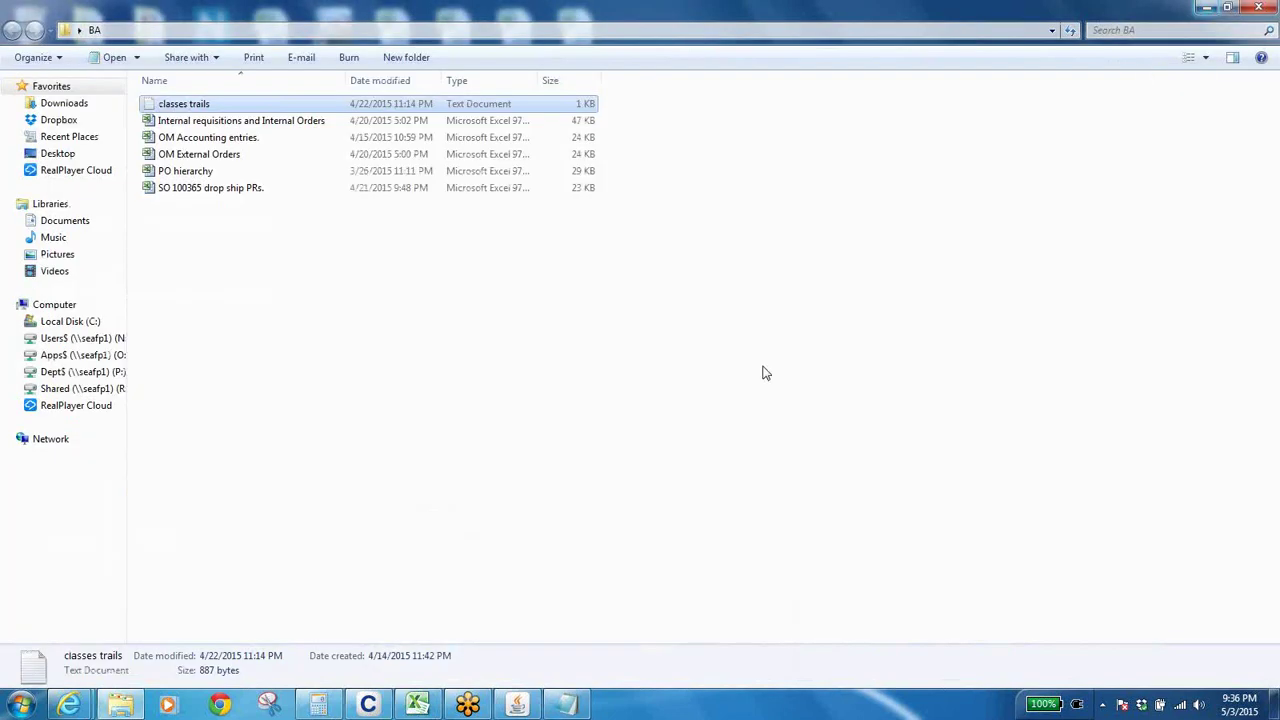
{"action": "left_click", "coordinate": [1206, 8]}
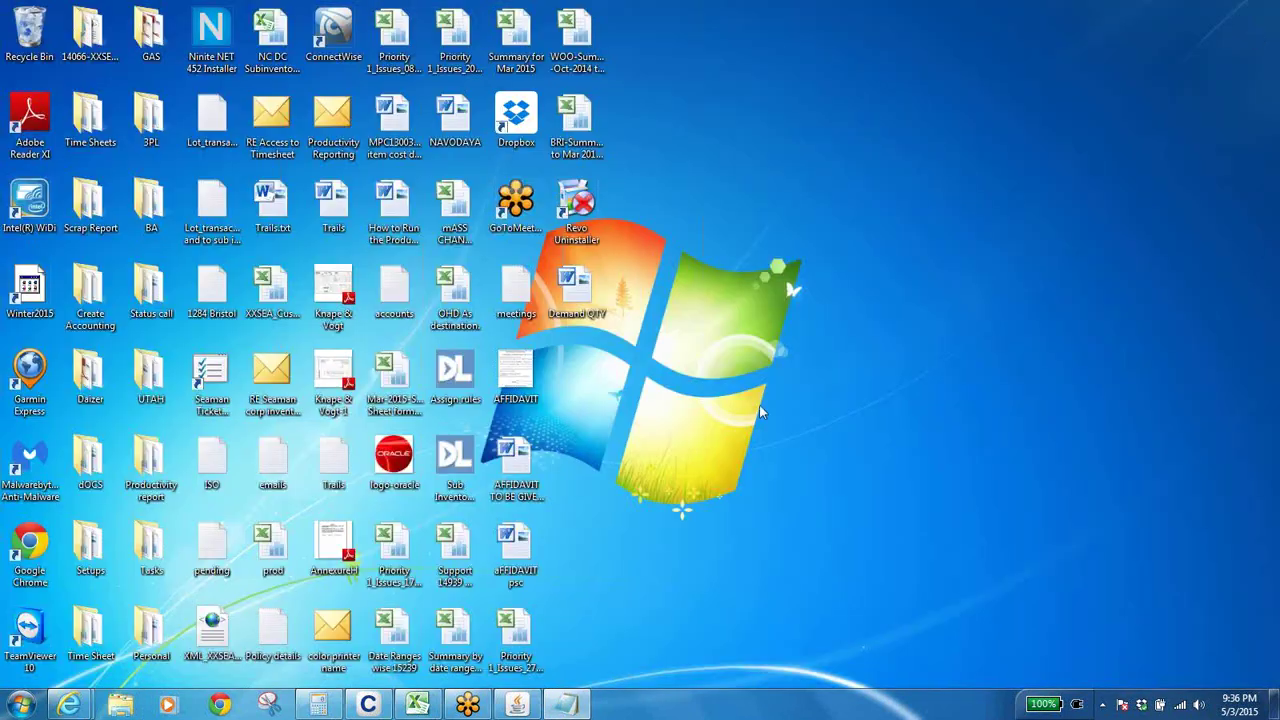
{"action": "left_click", "coordinate": [517, 705]}
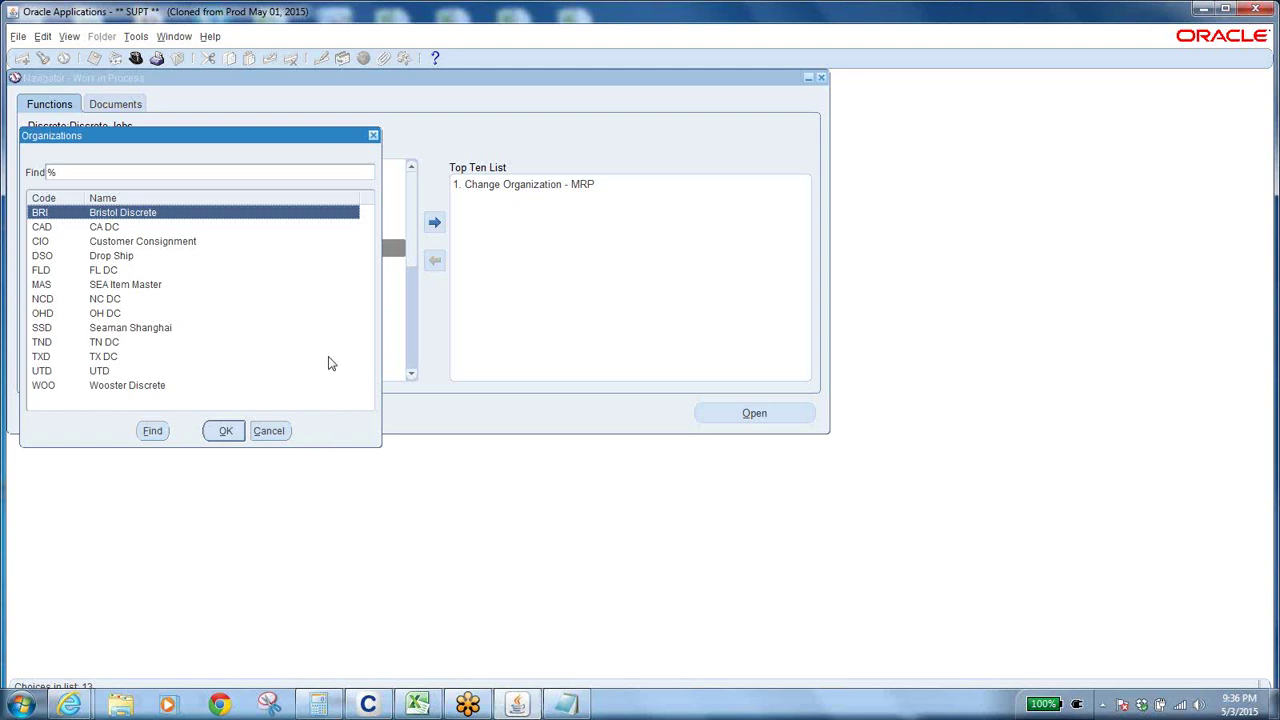
{"action": "left_click_drag", "start_coordinate": [261, 147], "coordinate": [588, 206]}
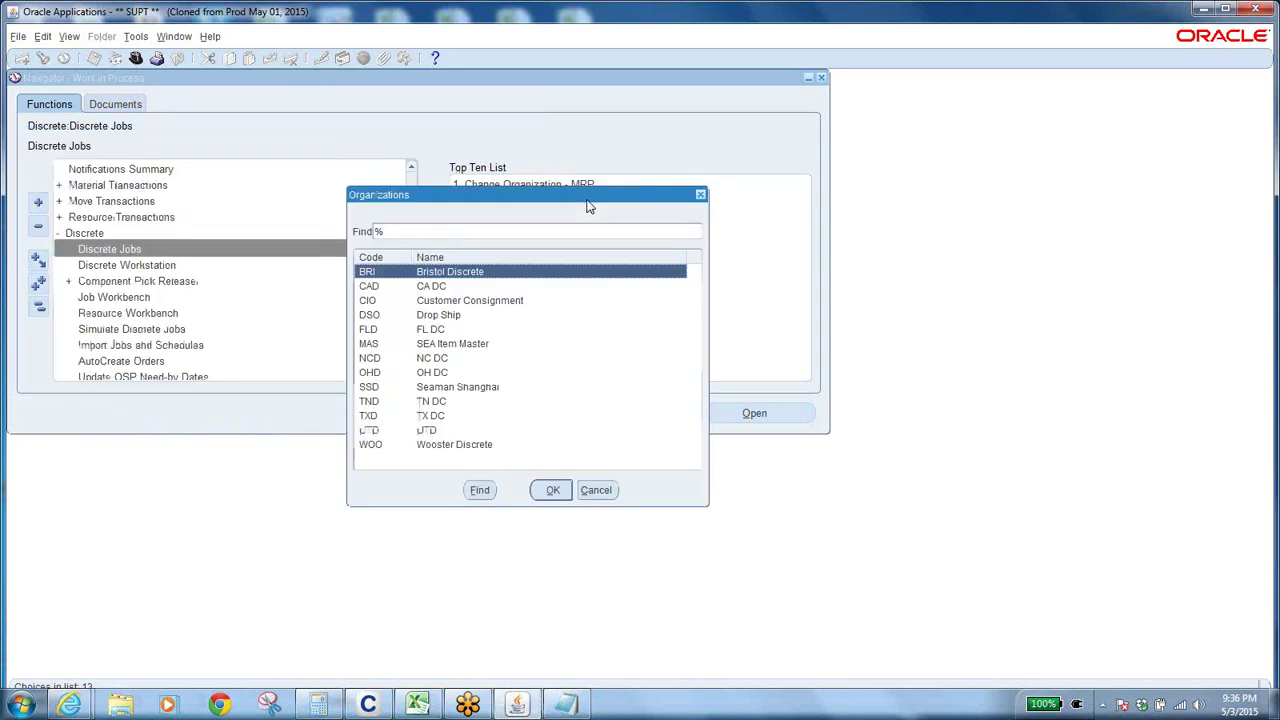
{"action": "left_click", "coordinate": [474, 449]}
{"action": "left_click", "coordinate": [552, 489]}
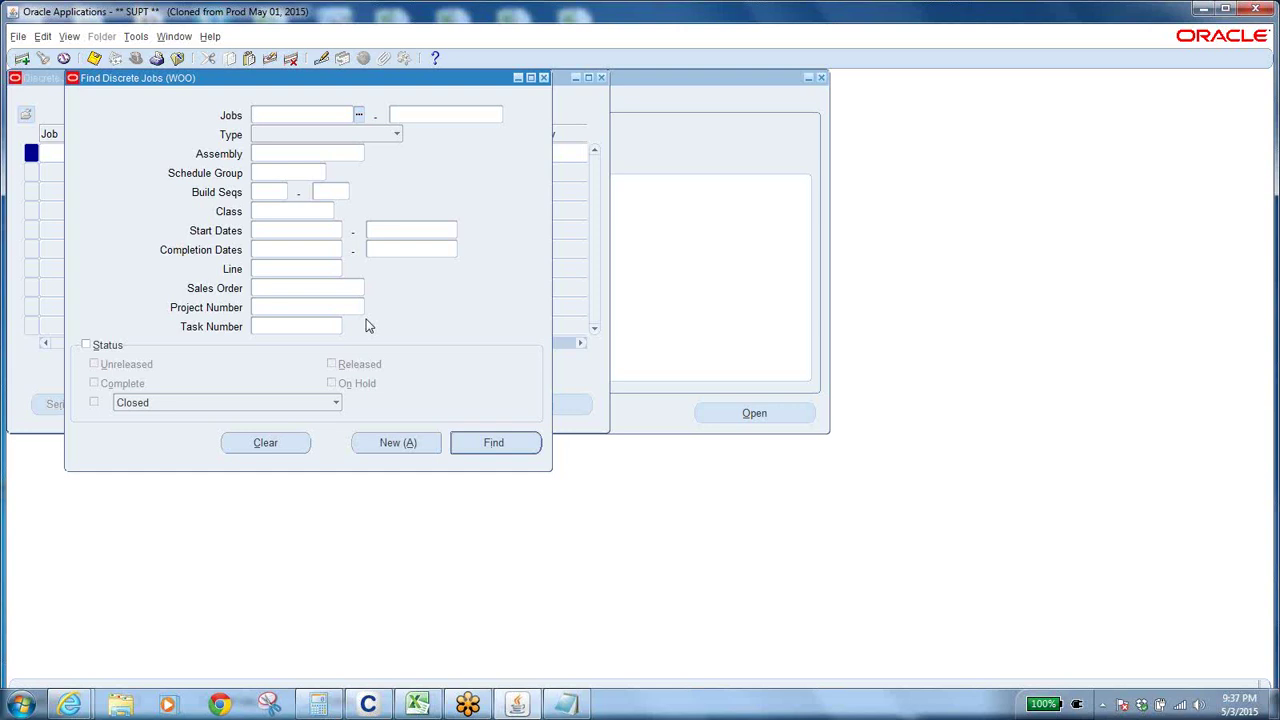
Step: Set the job search's start date range from 01-APR-2015 to 30-APR-2015
{"action": "left_click", "coordinate": [320, 230]}
{"action": "left_click", "coordinate": [337, 231]}
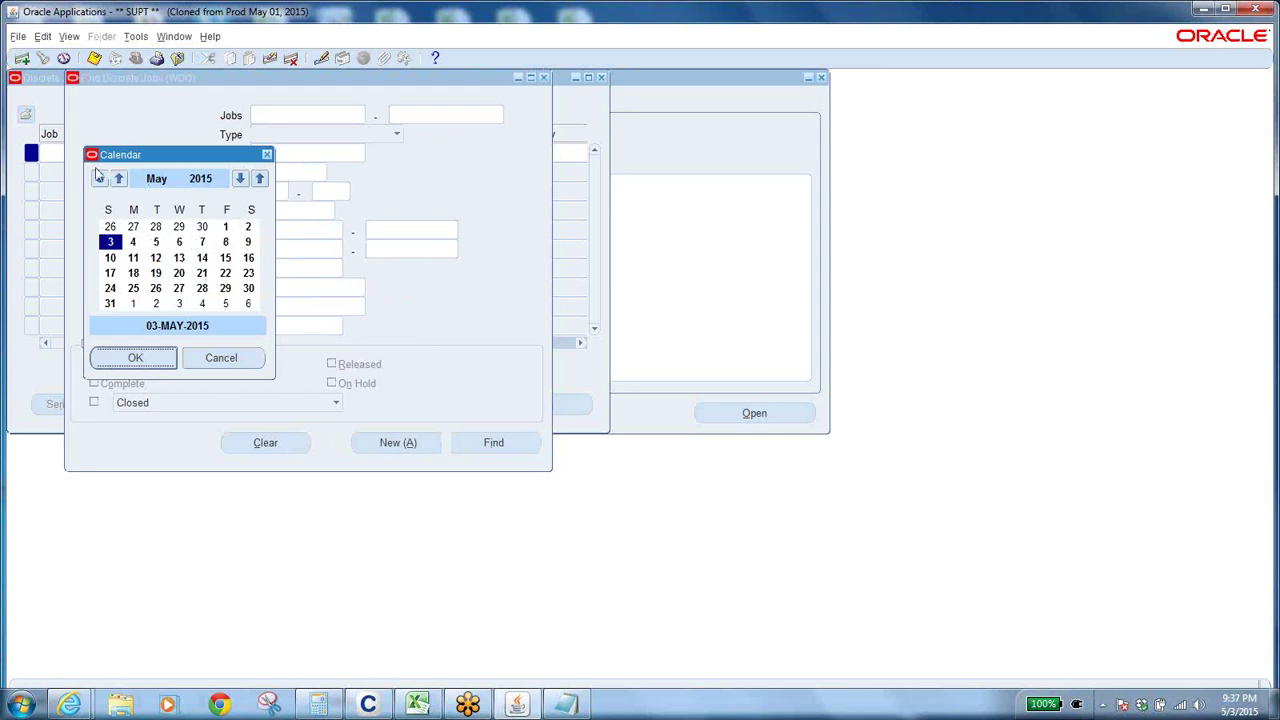
{"action": "left_click", "coordinate": [98, 179]}
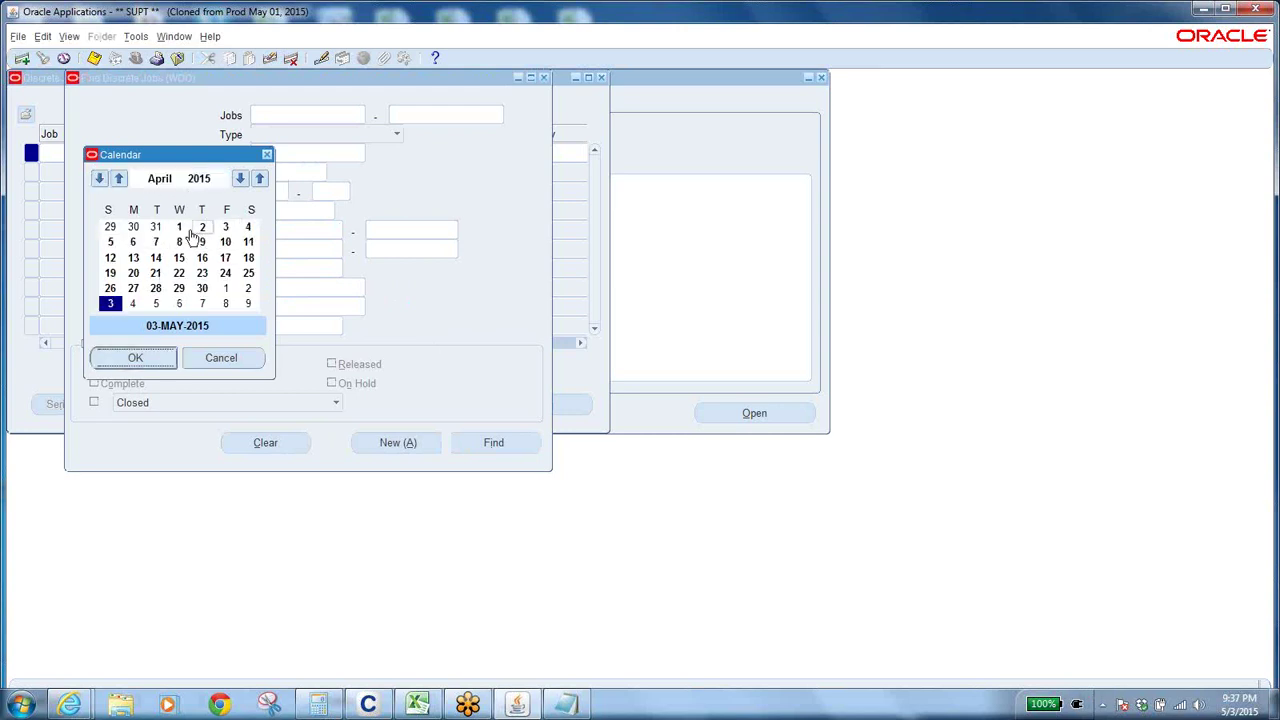
{"action": "left_click", "coordinate": [181, 228]}
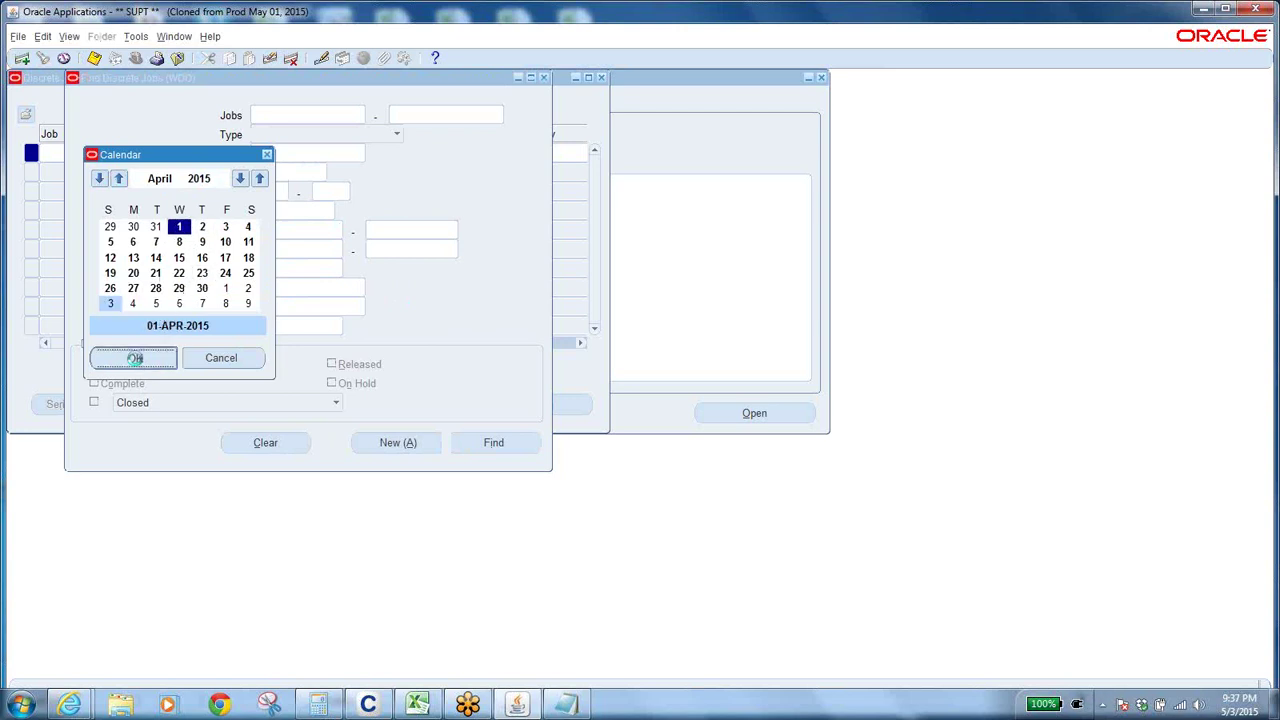
{"action": "left_click", "coordinate": [135, 358]}
{"action": "left_click", "coordinate": [451, 230]}
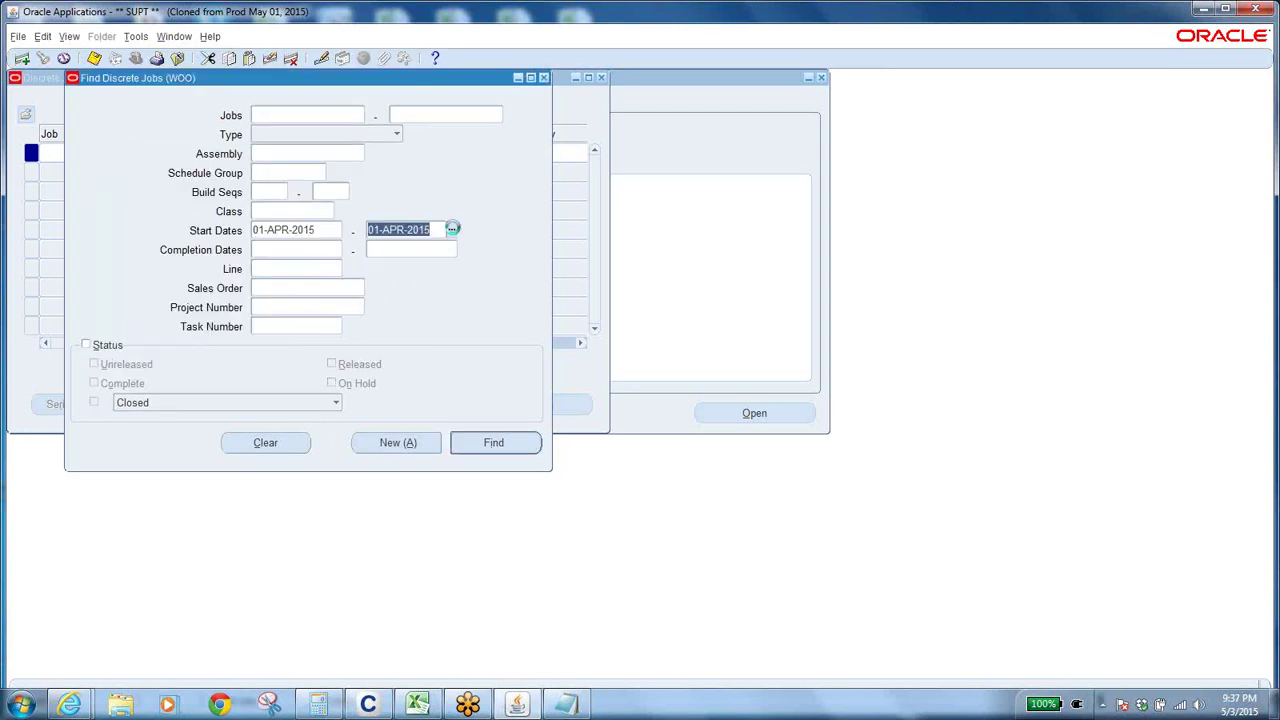
{"action": "left_click", "coordinate": [203, 288]}
{"action": "left_click", "coordinate": [140, 357]}
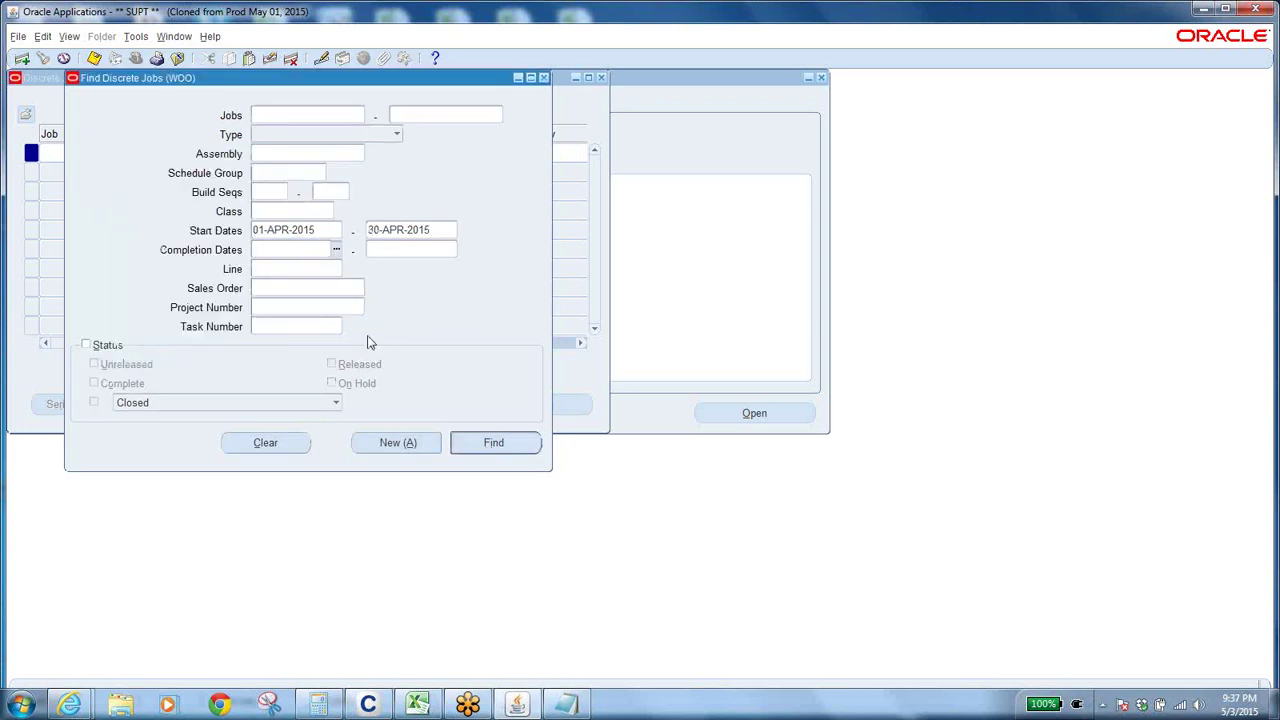
Step: Restrict the search by status to Complete jobs and find the matching discrete jobs
{"action": "left_click", "coordinate": [86, 344]}
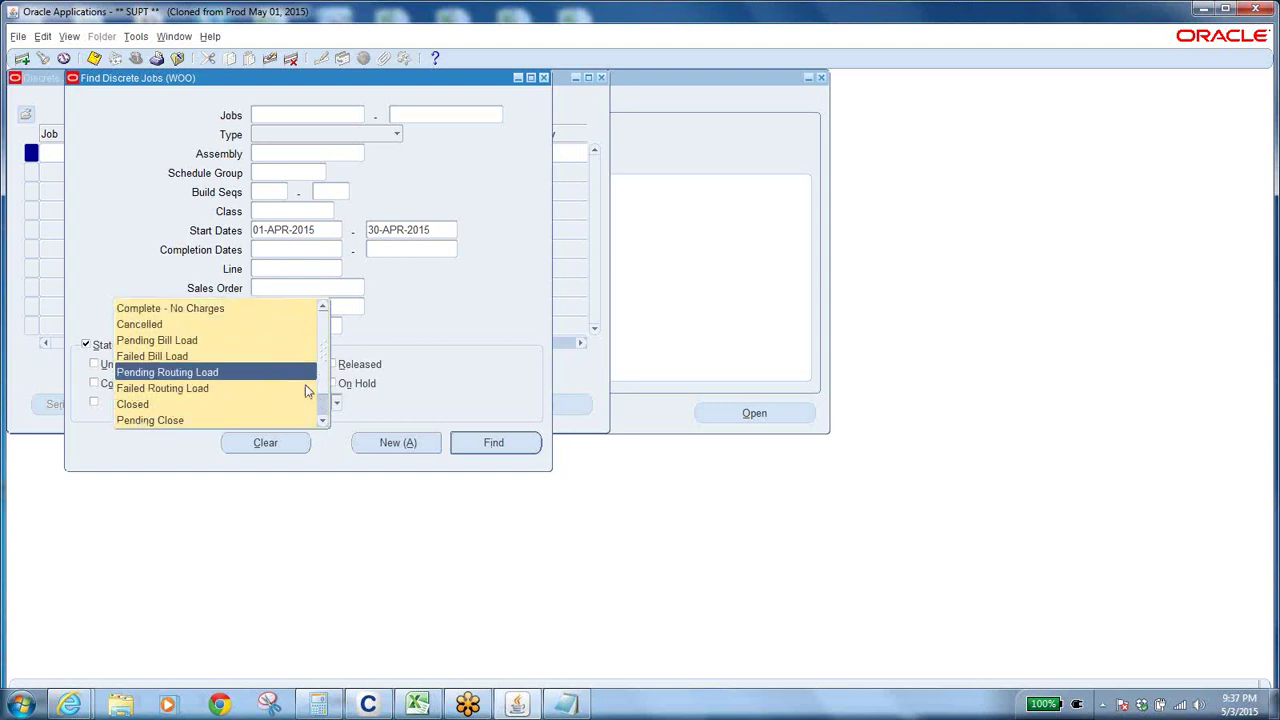
{"action": "left_click", "coordinate": [423, 384]}
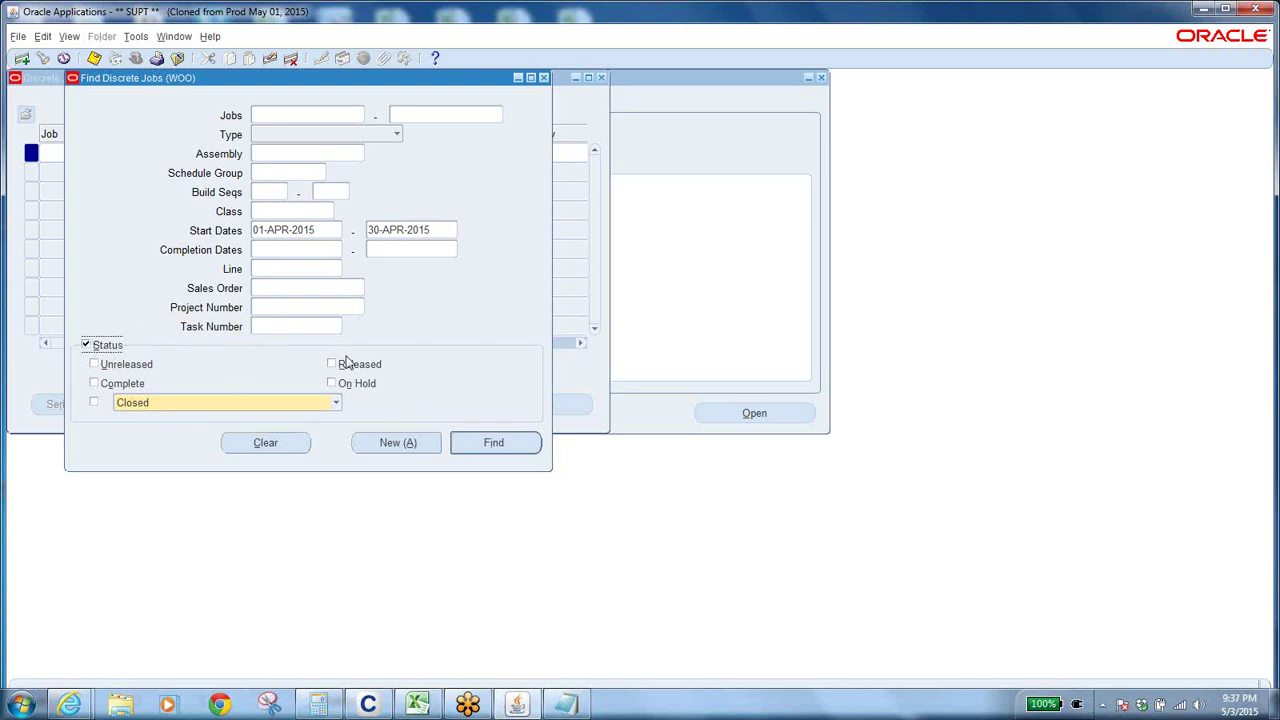
{"action": "left_click", "coordinate": [110, 386]}
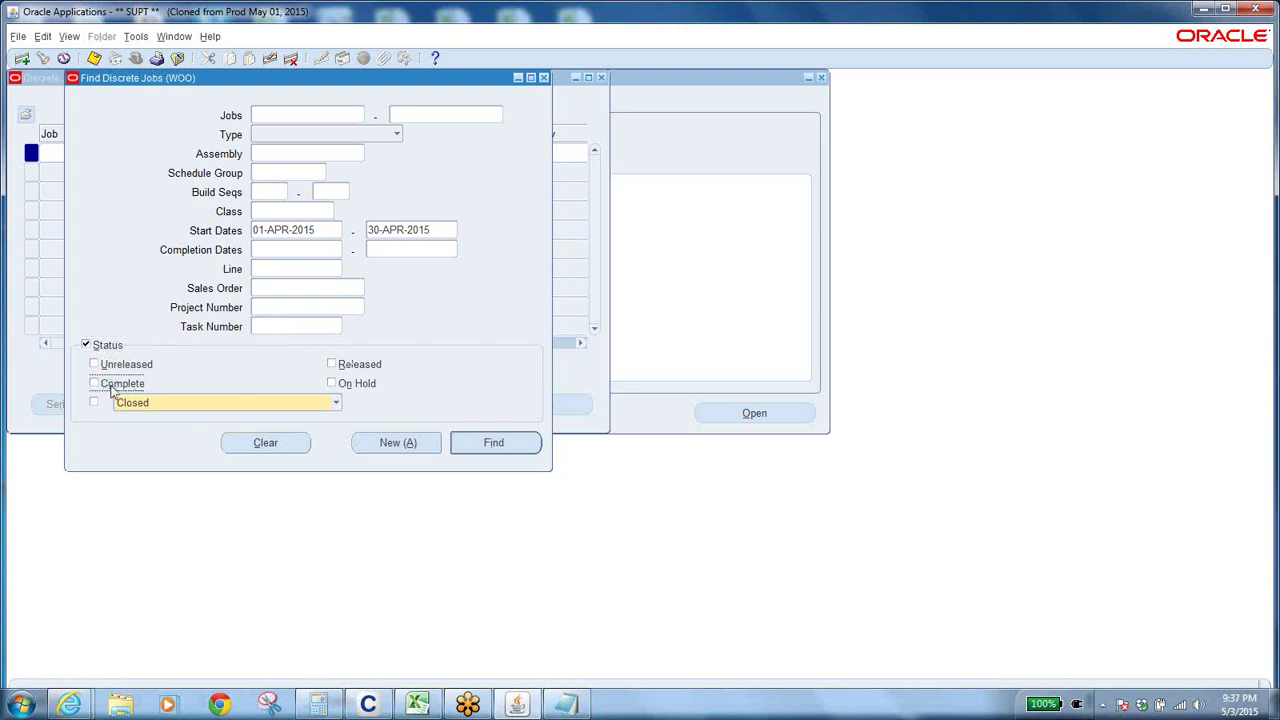
{"action": "left_click", "coordinate": [518, 444]}
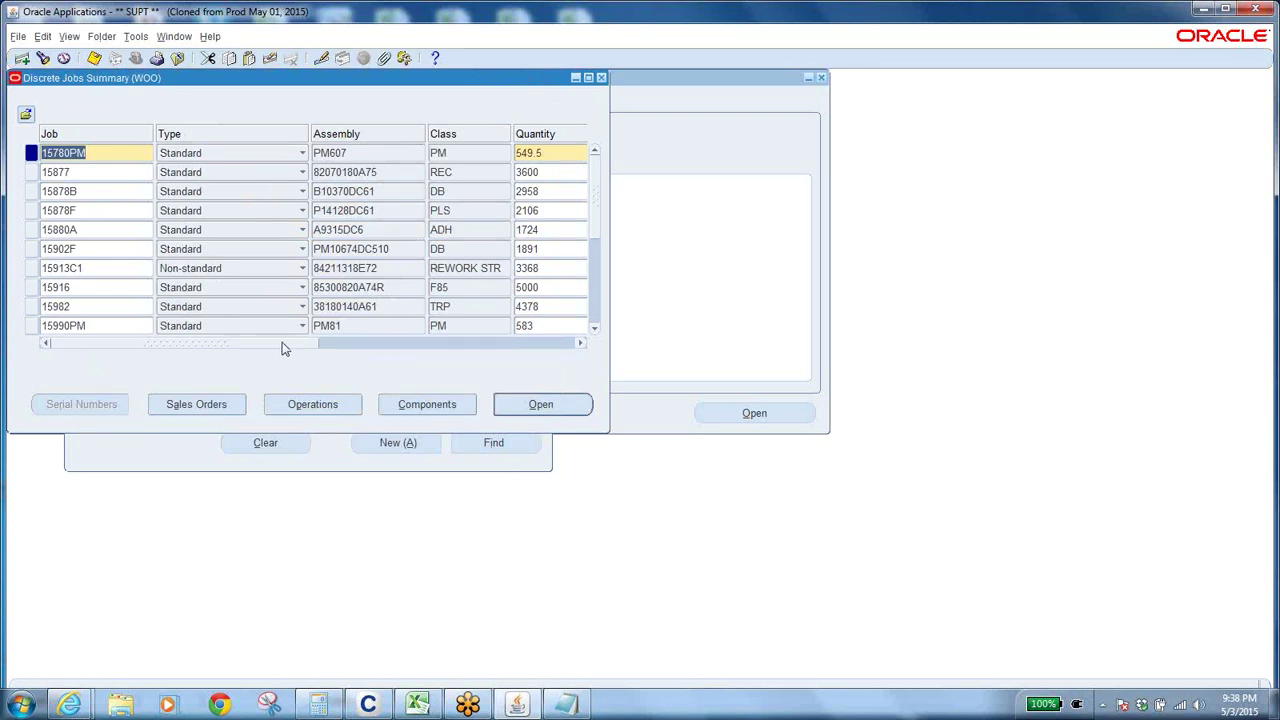
Step: Examine the status, start date and completion date columns of the jobs, and the type options of the first job
{"action": "left_click_drag", "start_coordinate": [282, 348], "coordinate": [364, 354]}
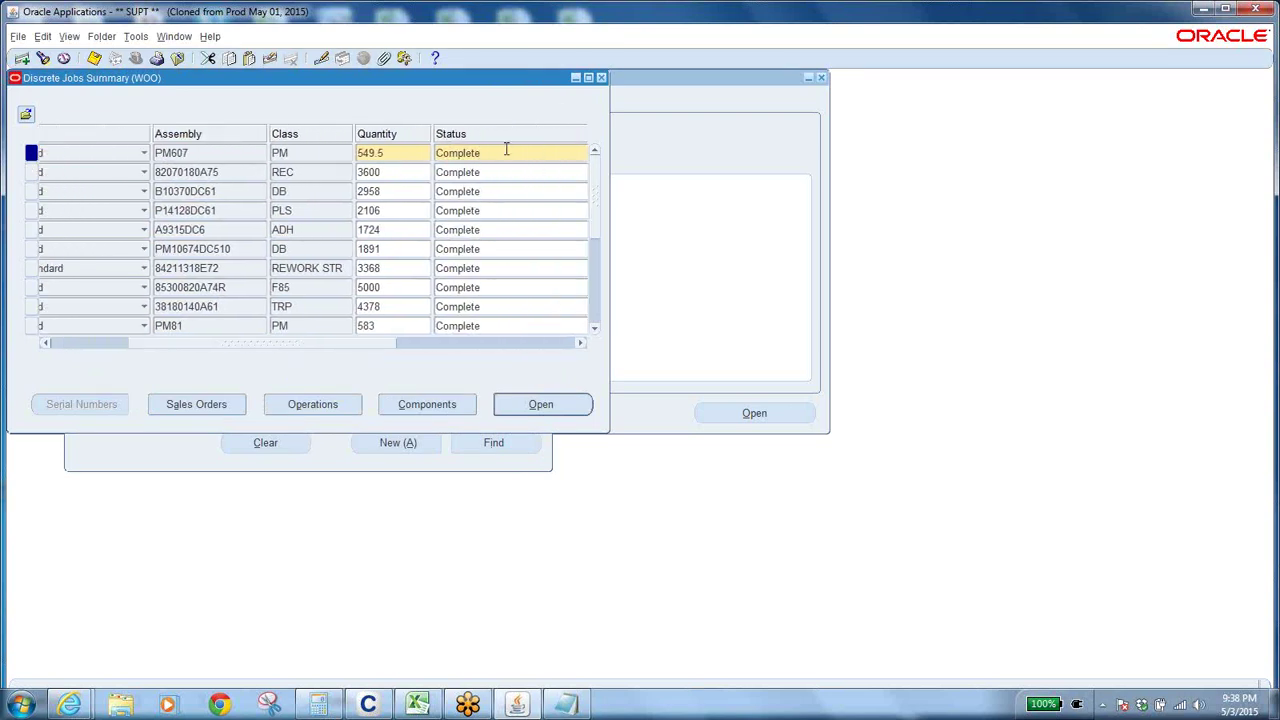
{"action": "left_click", "coordinate": [486, 153]}
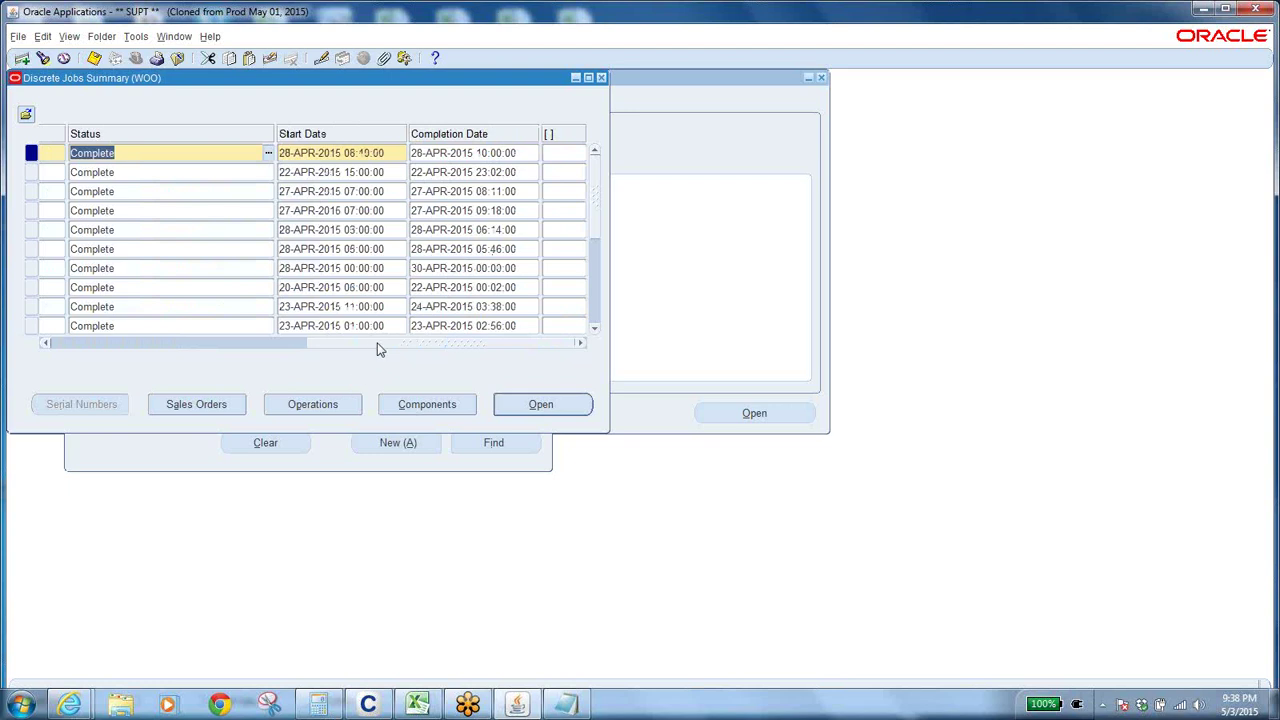
{"action": "left_click_drag", "start_coordinate": [378, 349], "coordinate": [60, 358]}
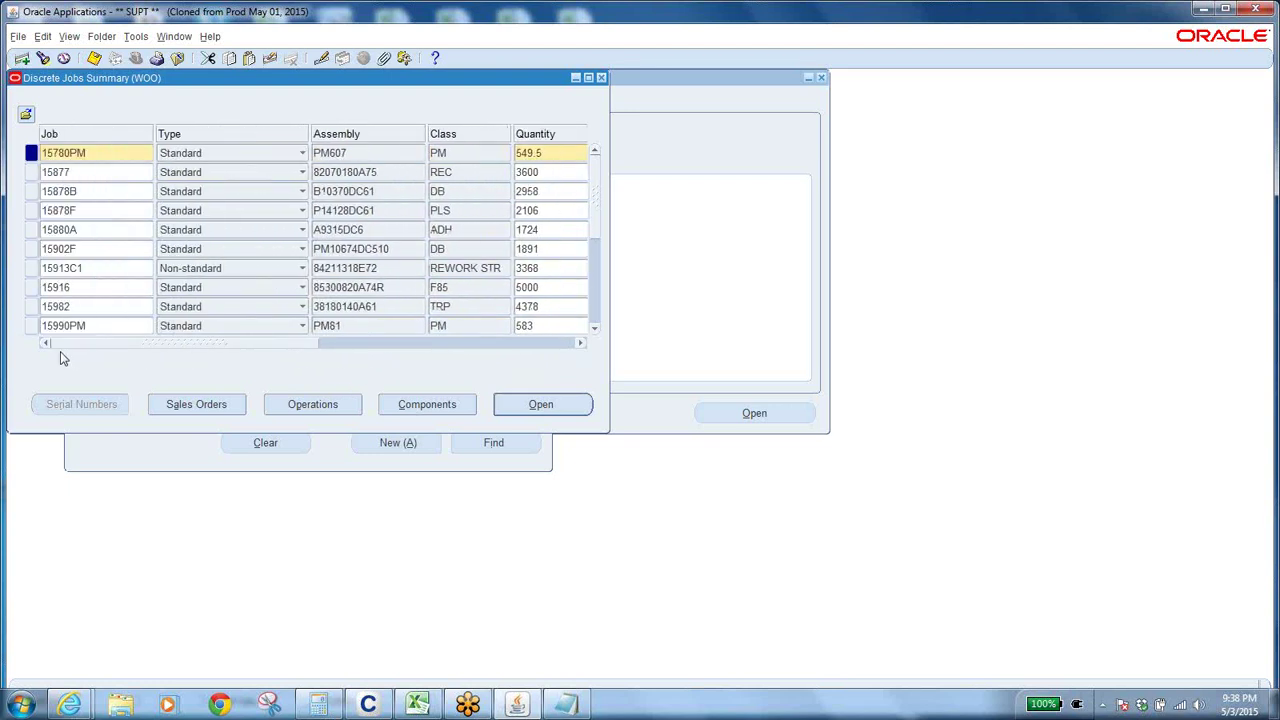
{"action": "double_click", "coordinate": [116, 153]}
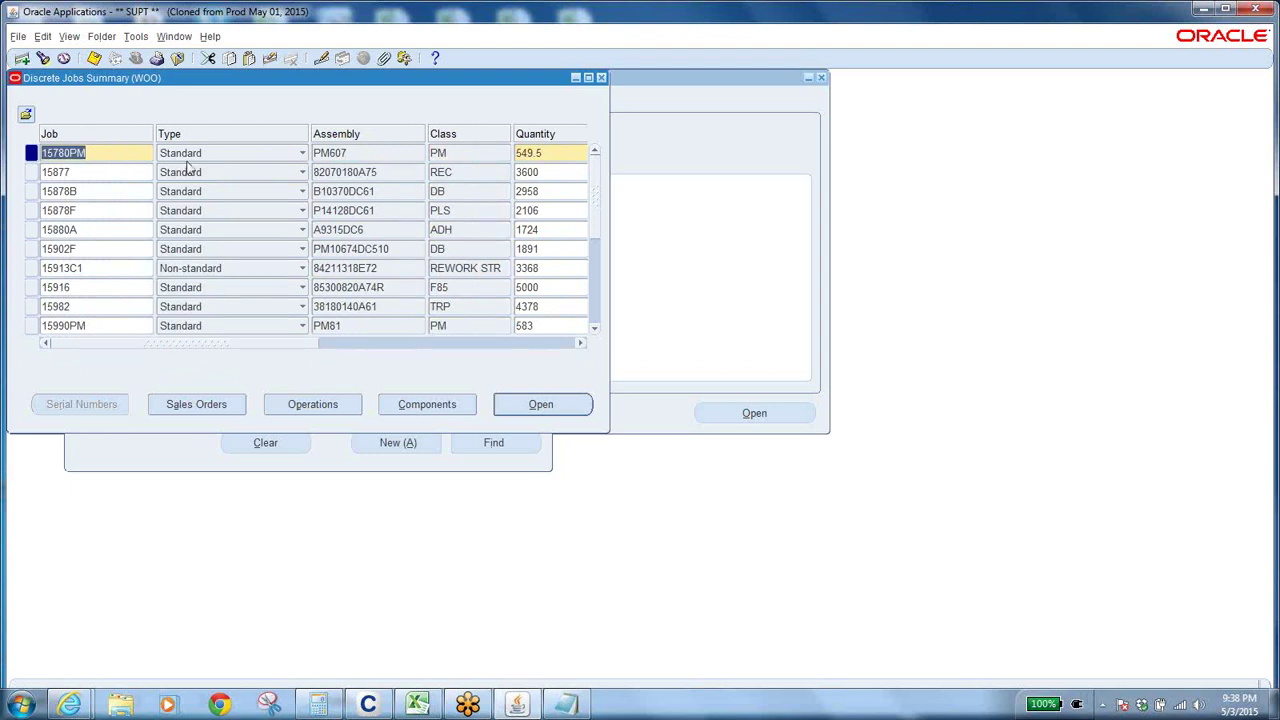
{"action": "left_click", "coordinate": [232, 153]}
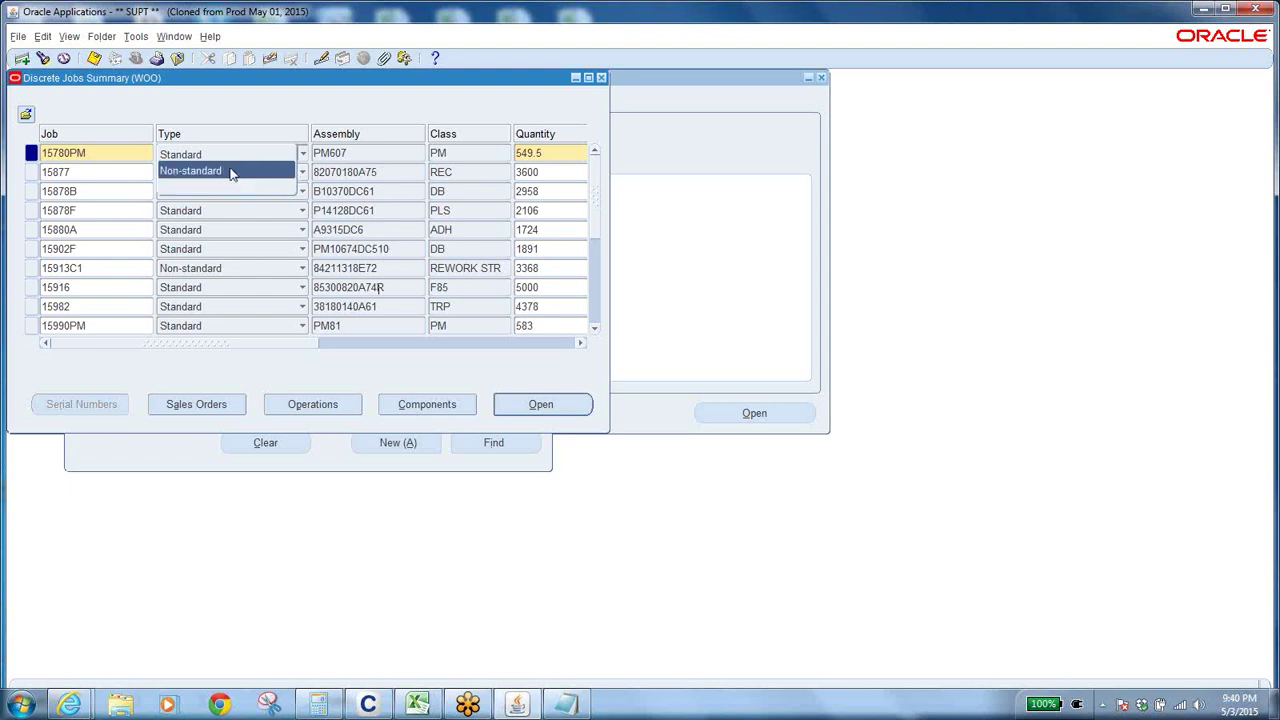
{"action": "left_click", "coordinate": [95, 152]}
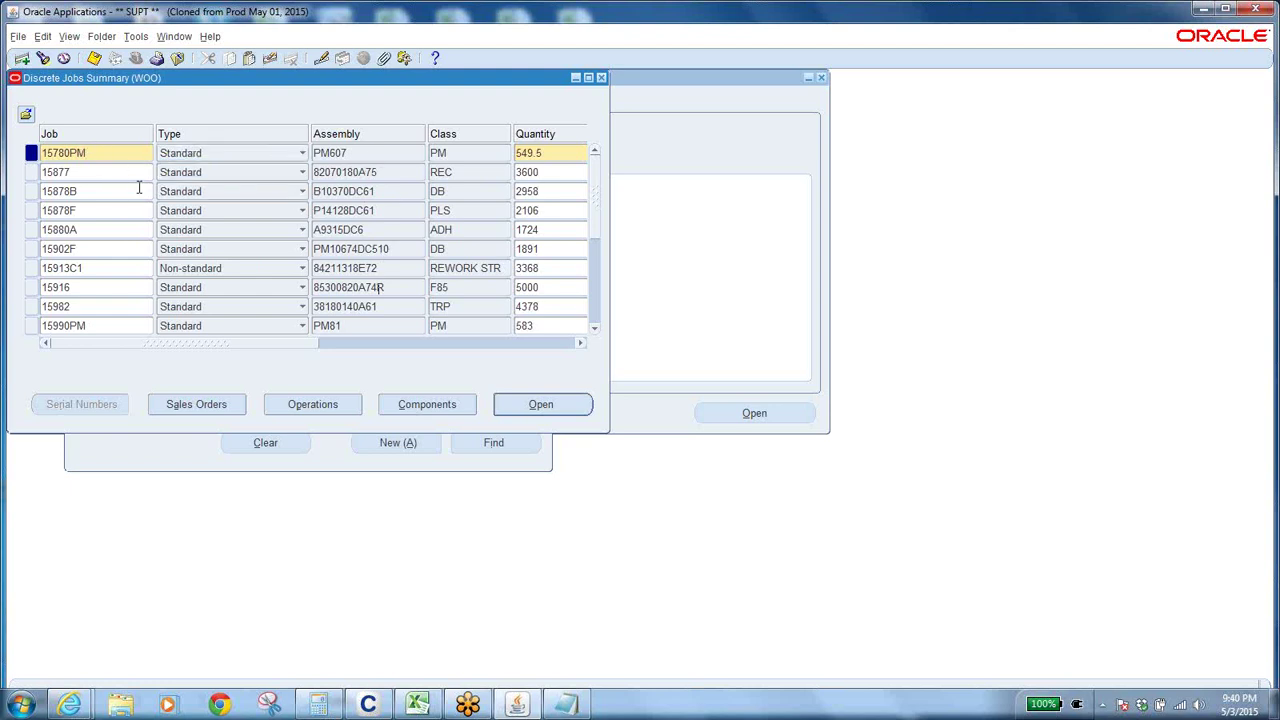
Step: Look through the list of discrete jobs to compare their types, assemblies, classes and quantities
{"action": "left_click", "coordinate": [594, 328]}
{"action": "left_click", "coordinate": [594, 330]}
{"action": "left_click", "coordinate": [594, 330]}
{"action": "left_click", "coordinate": [594, 330]}
{"action": "left_click", "coordinate": [594, 330]}
{"action": "left_click", "coordinate": [594, 330]}
{"action": "left_click", "coordinate": [594, 330]}
{"action": "left_click", "coordinate": [594, 330]}
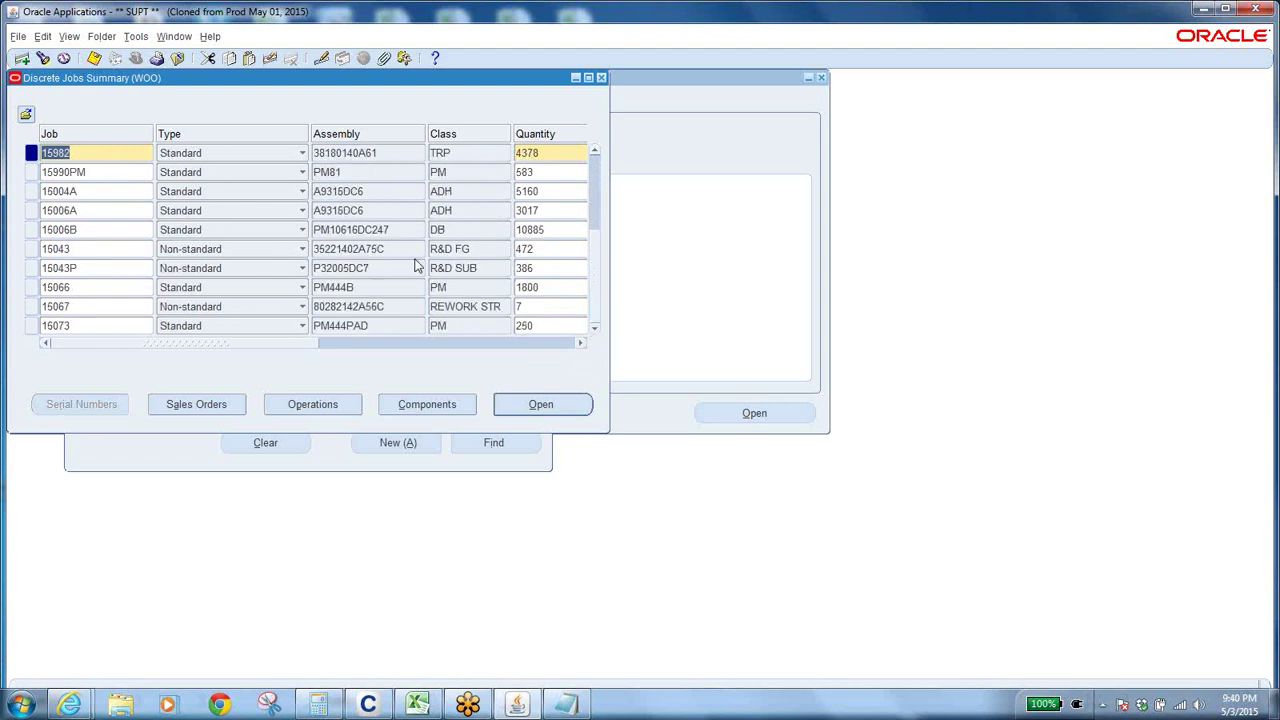
{"action": "left_click", "coordinate": [594, 163]}
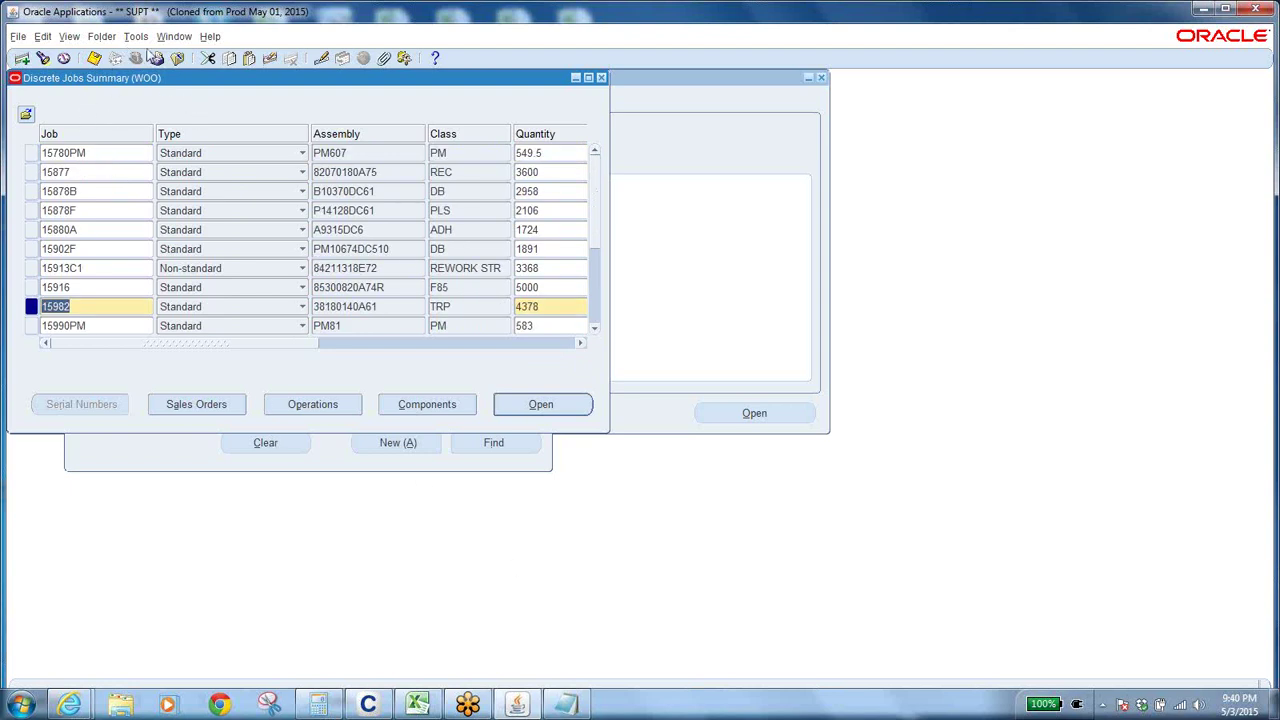
Step: Close the job list and reopen the discrete jobs search with 15780 as both ends of the job range
{"action": "left_click", "coordinate": [177, 58]}
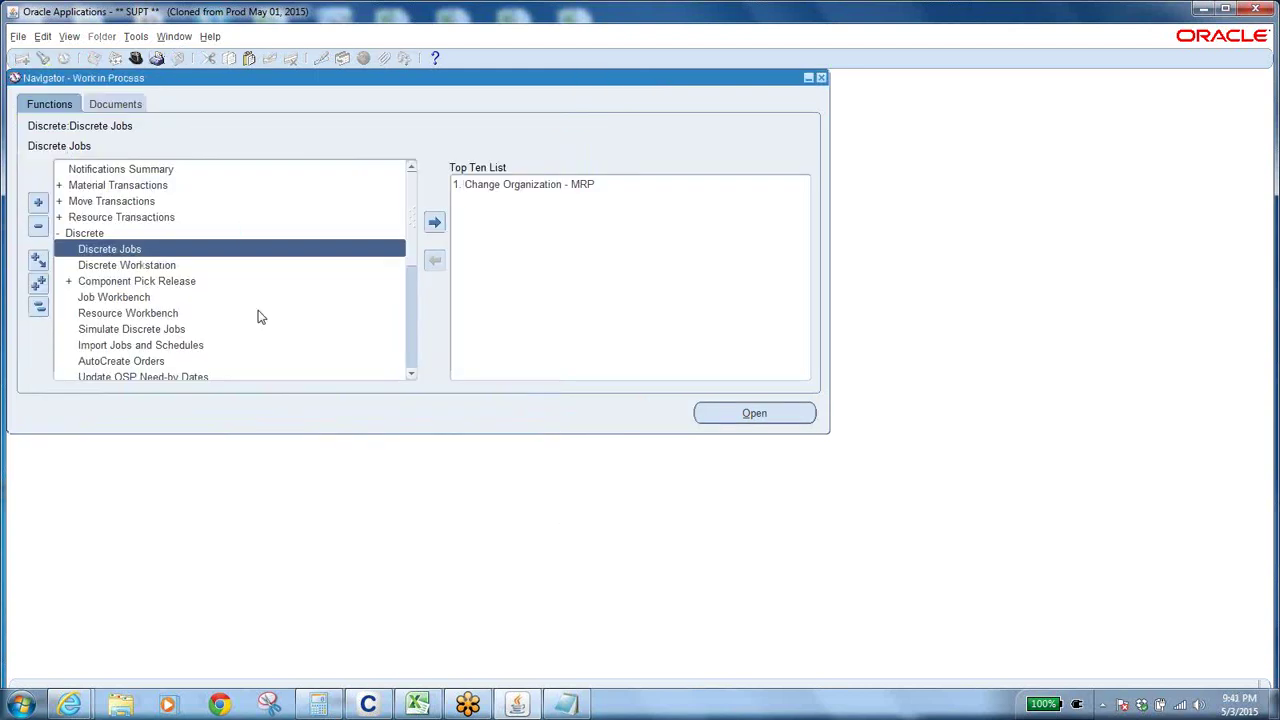
{"action": "double_click", "coordinate": [155, 250]}
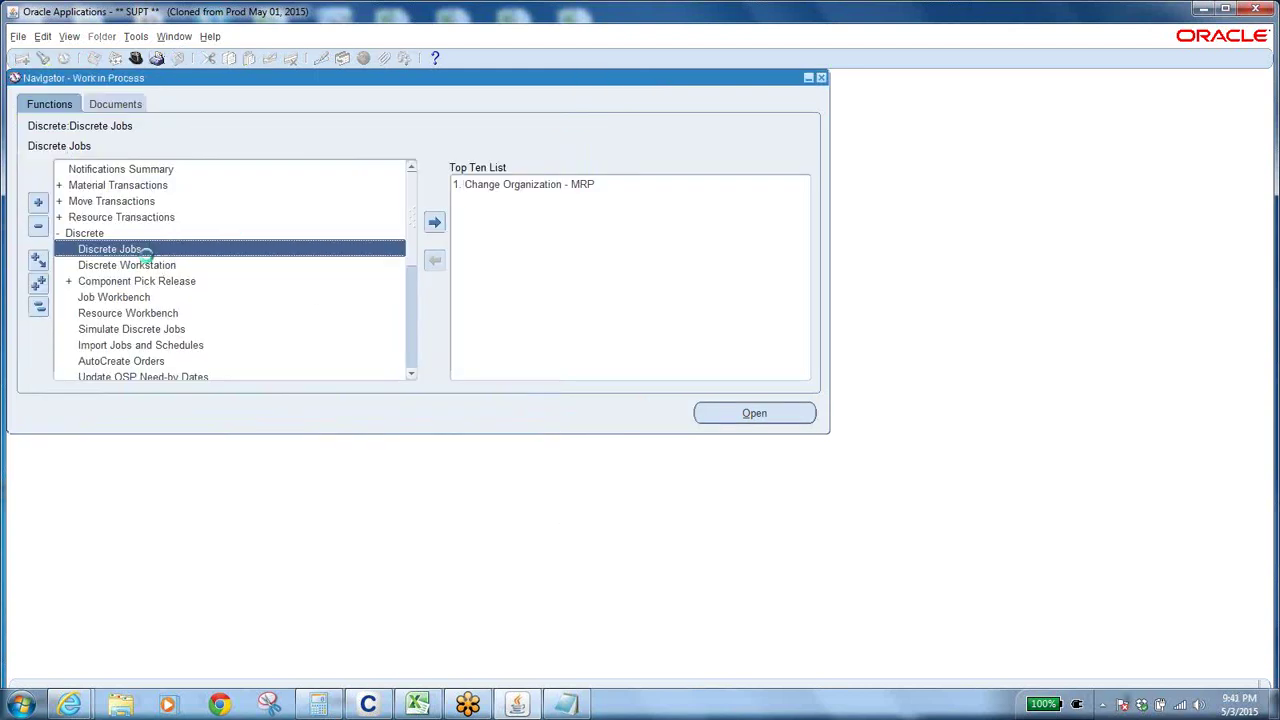
{"action": "type", "text": "175780"}
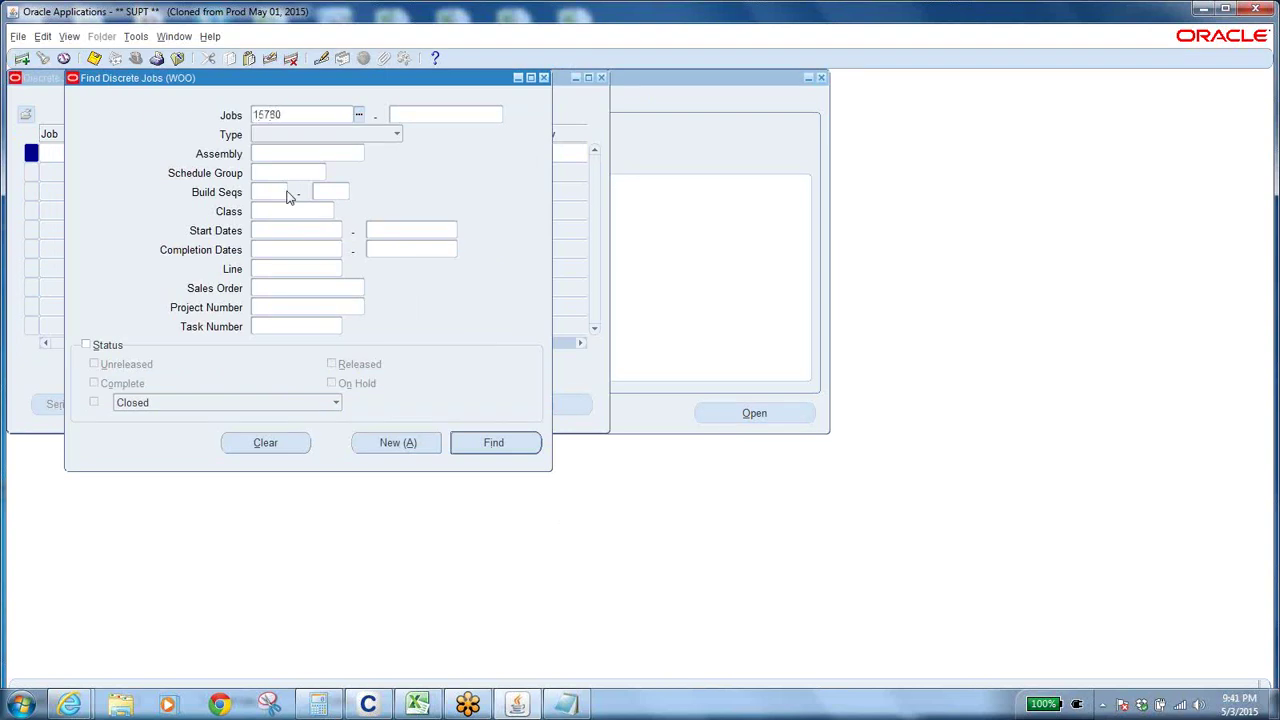
{"action": "key", "text": "Tab"}
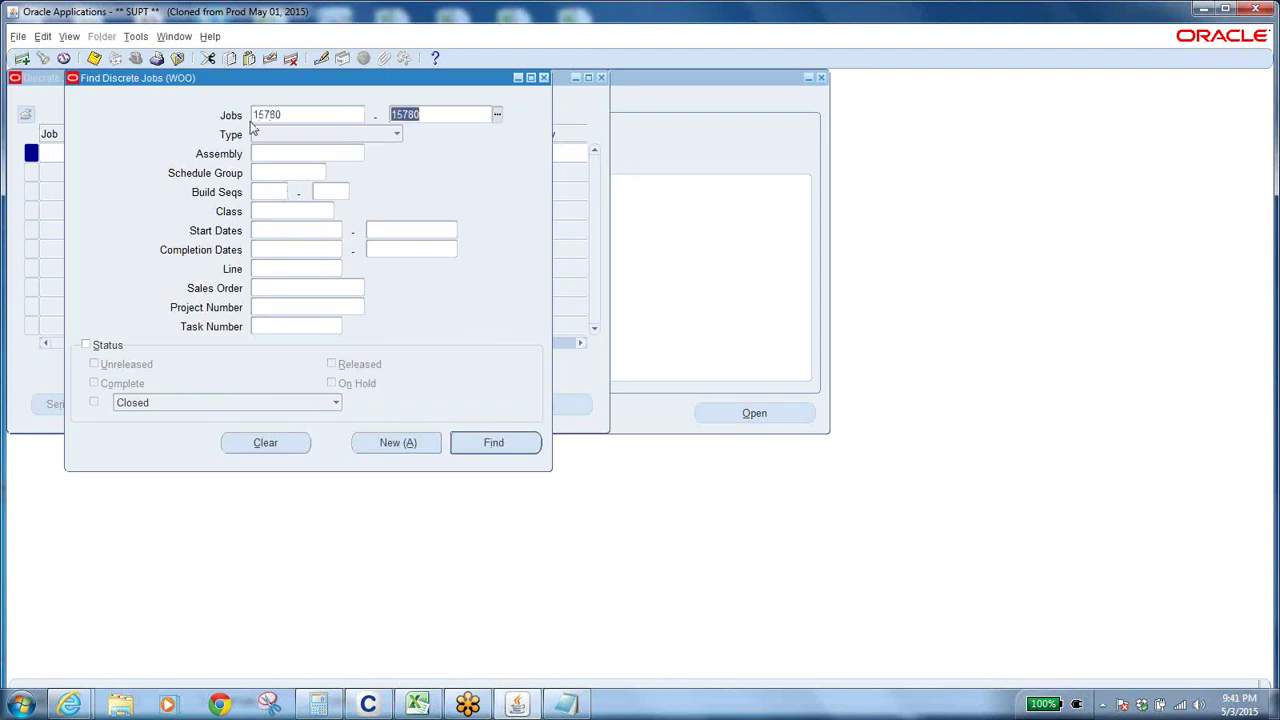
Step: Switch to the Notepad notes, add the line "Job : 15780" well below the existing text, and return to Oracle Applications
{"action": "left_click", "coordinate": [303, 116]}
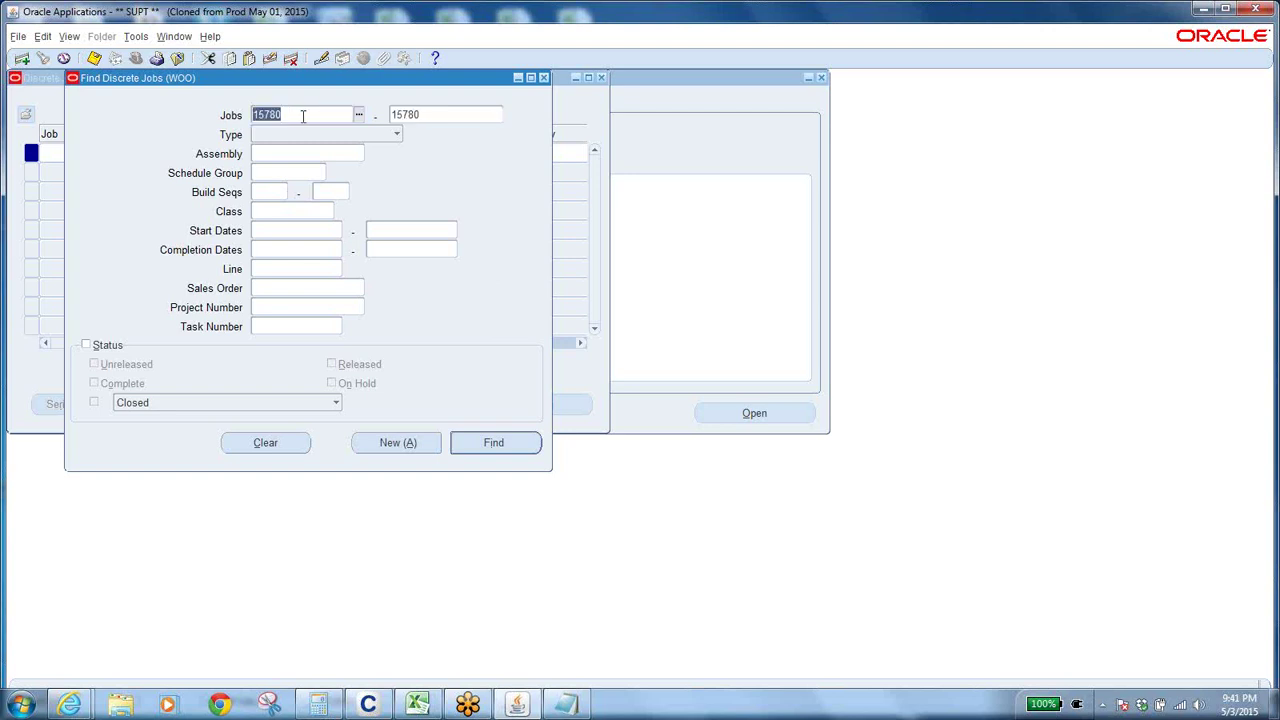
{"action": "left_click", "coordinate": [568, 700]}
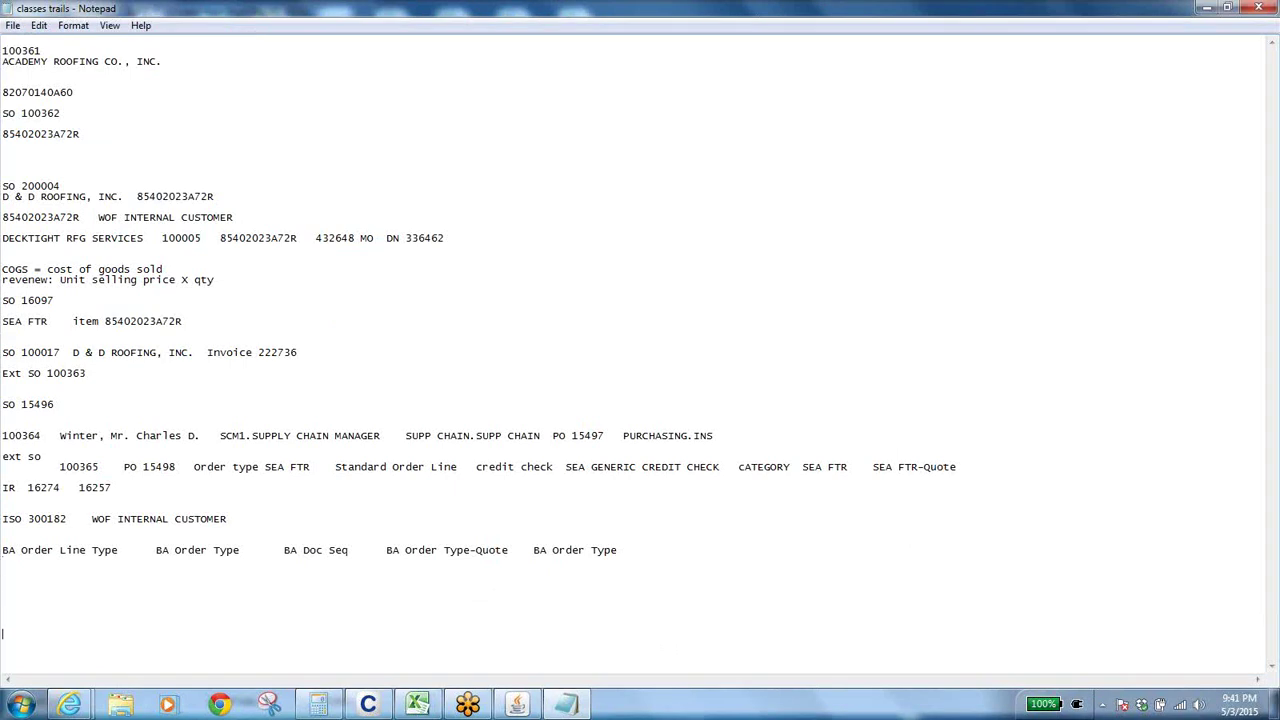
{"action": "key", "text": "Return"}
{"action": "key", "text": "Return"}
{"action": "key", "text": "Return"}
{"action": "key", "text": "Return"}
{"action": "key", "text": "Return"}
{"action": "key", "text": "Return"}
{"action": "key", "text": "Return"}
{"action": "key", "text": "Return"}
{"action": "key", "text": "Return"}
{"action": "key", "text": "Return"}
{"action": "key", "text": "Return"}
{"action": "key", "text": "Return"}
{"action": "key", "text": "Return"}
{"action": "key", "text": "Return"}
{"action": "key", "text": "Return"}
{"action": "key", "text": "Return"}
{"action": "key", "text": "Return"}
{"action": "key", "text": "Return"}
{"action": "key", "text": "Return"}
{"action": "key", "text": "Return"}
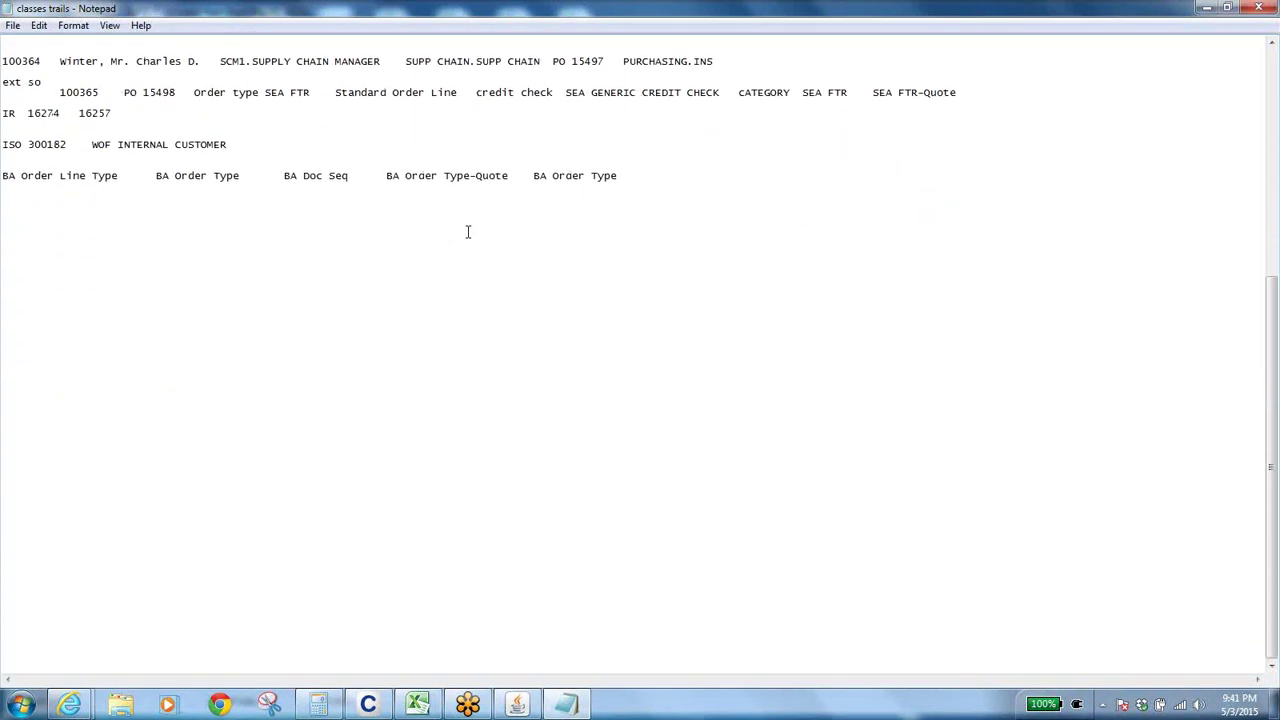
{"action": "key", "text": "BackSpace"}
{"action": "key", "text": "BackSpace"}
{"action": "key", "text": "BackSpace"}
{"action": "type", "text": "Job : 15780"}
{"action": "key", "text": "alt+Tab"}
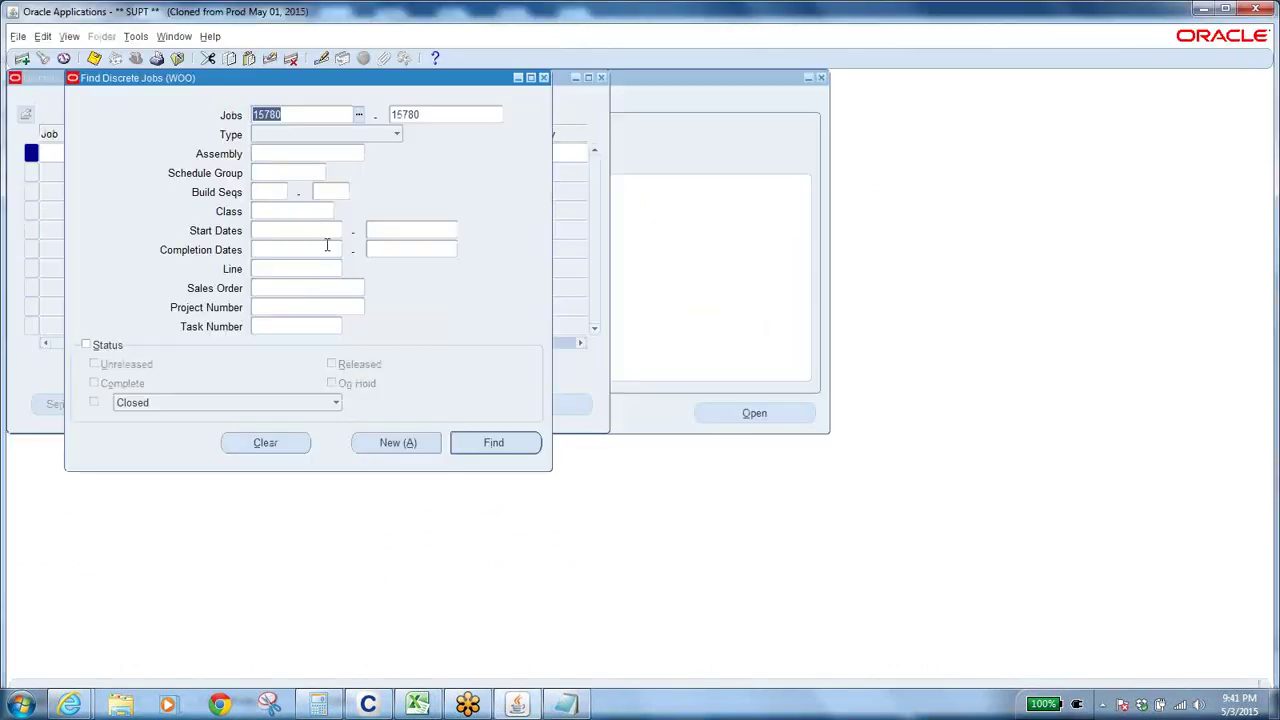
Step: Find job 15780 and view the quantities and dates in its job history
{"action": "left_click", "coordinate": [502, 448]}
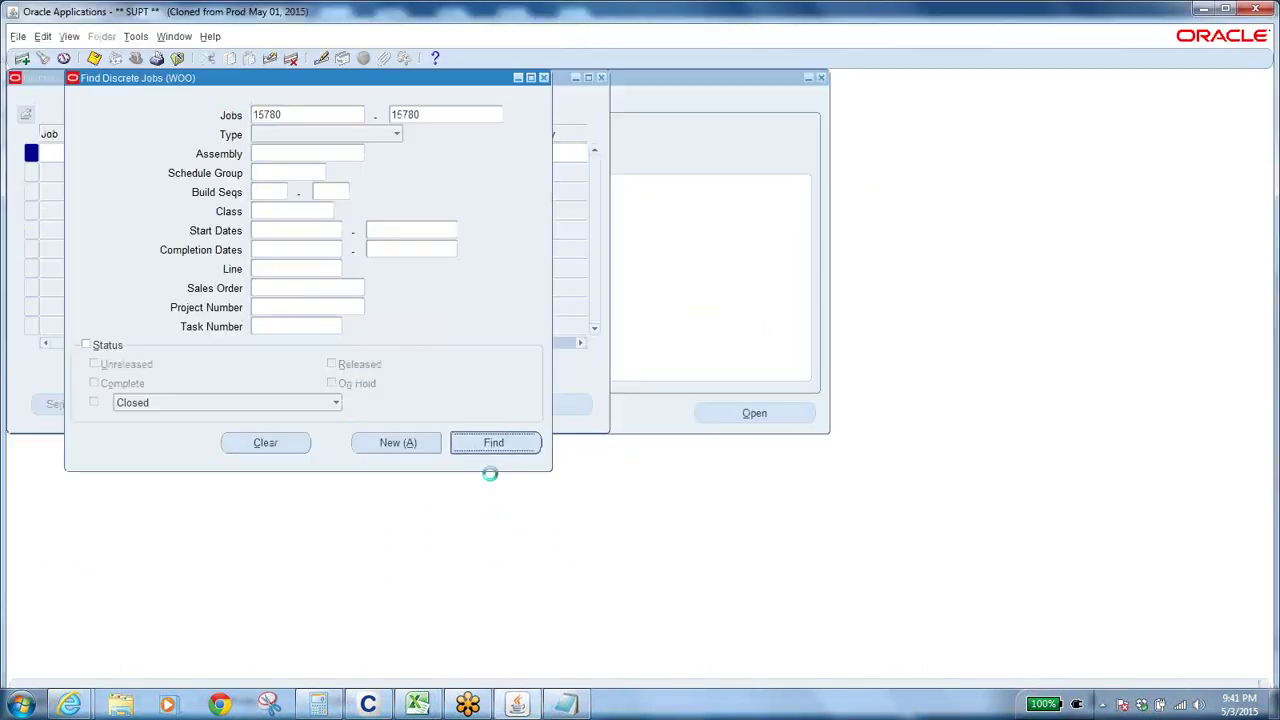
{"action": "double_click", "coordinate": [220, 196]}
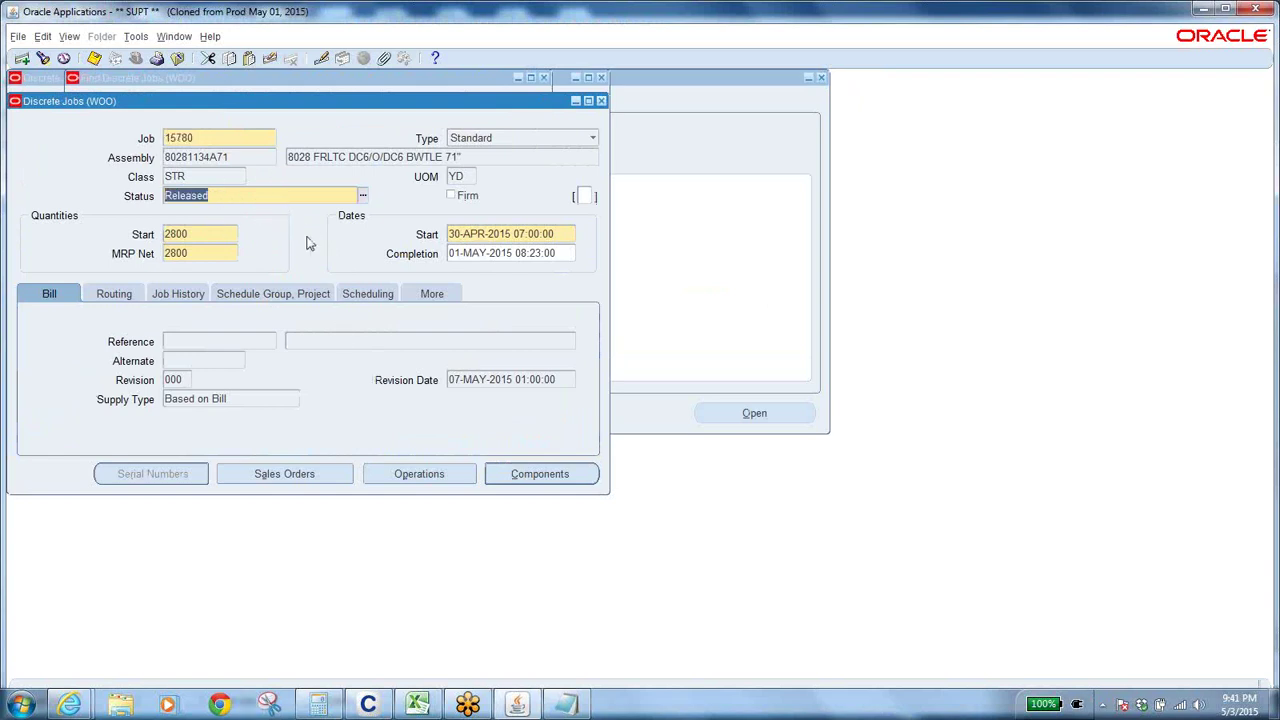
{"action": "left_click", "coordinate": [167, 296]}
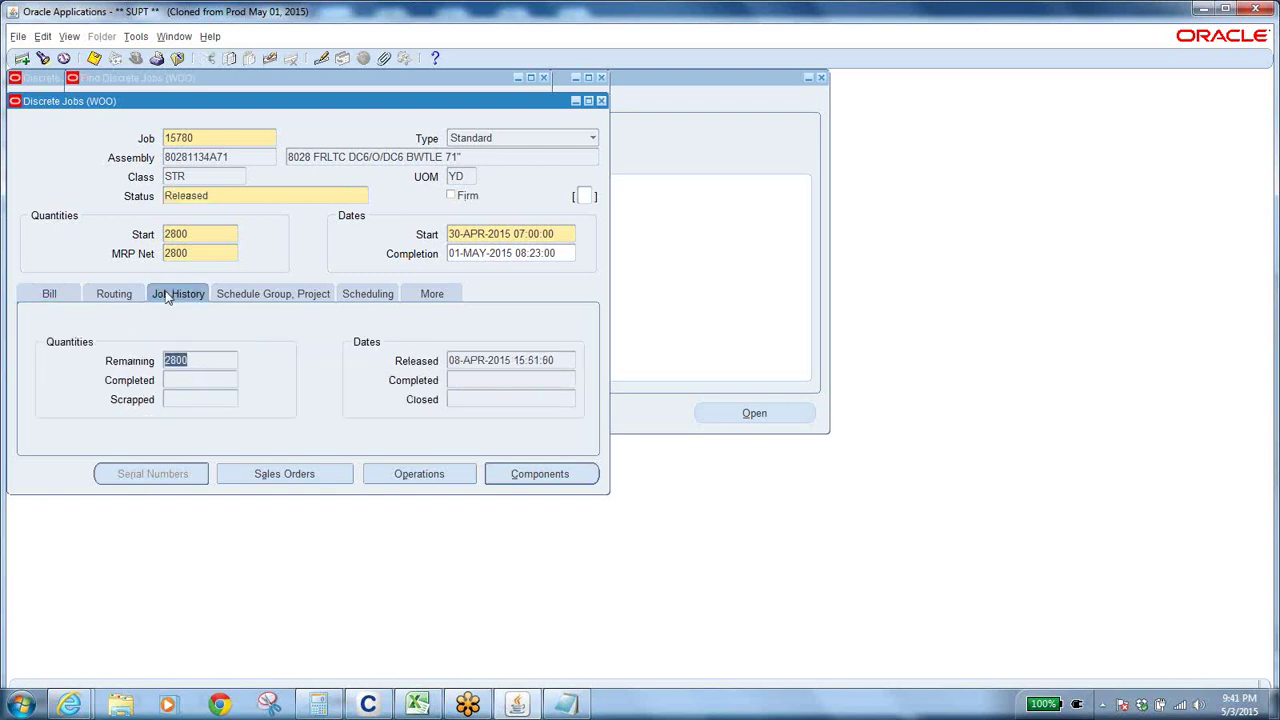
{"action": "left_click", "coordinate": [195, 381]}
Step: Examine the job number, the assembly item and the assembly description of job 15780
{"action": "double_click", "coordinate": [206, 137]}
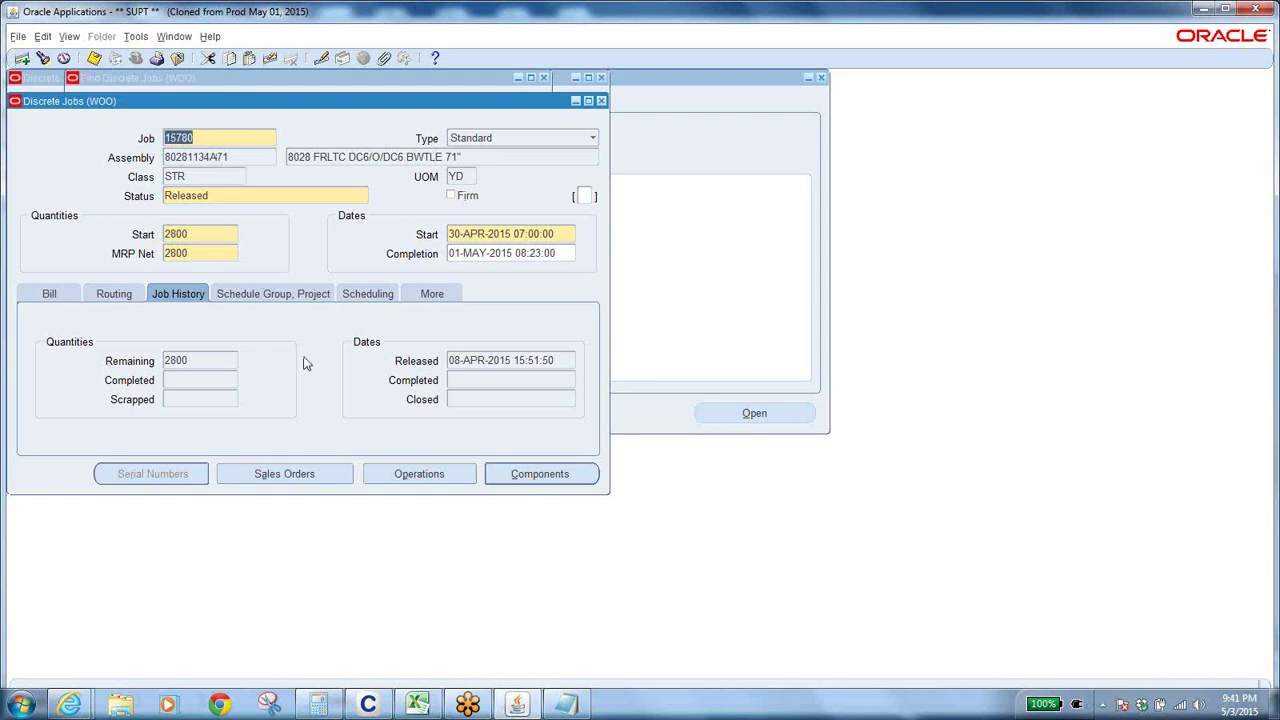
{"action": "left_click", "coordinate": [214, 141]}
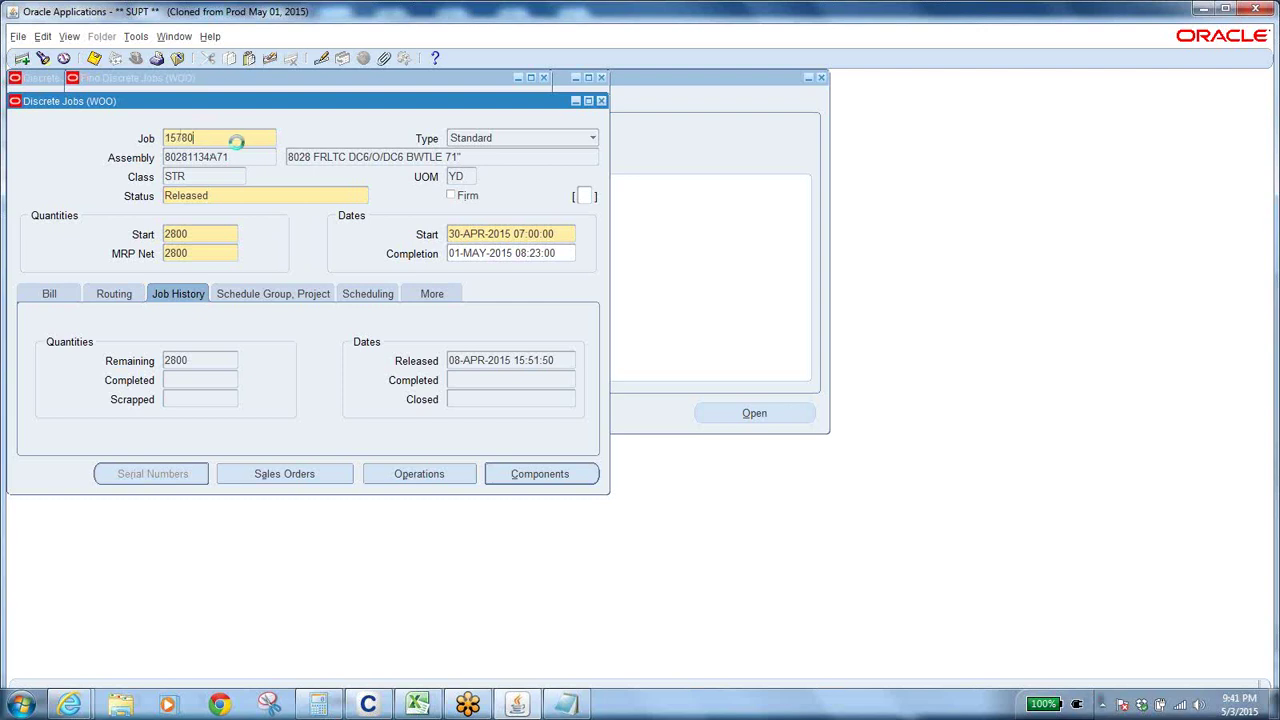
{"action": "triple_click", "coordinate": [427, 157]}
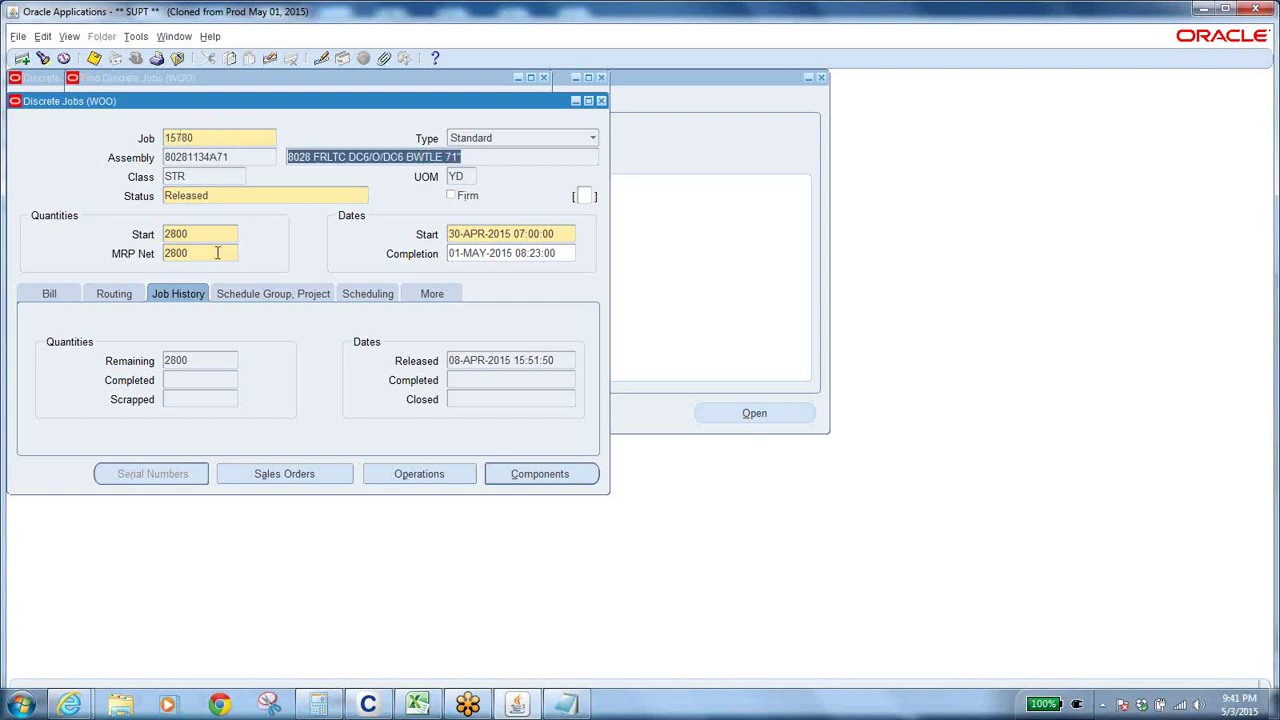
{"action": "double_click", "coordinate": [240, 152]}
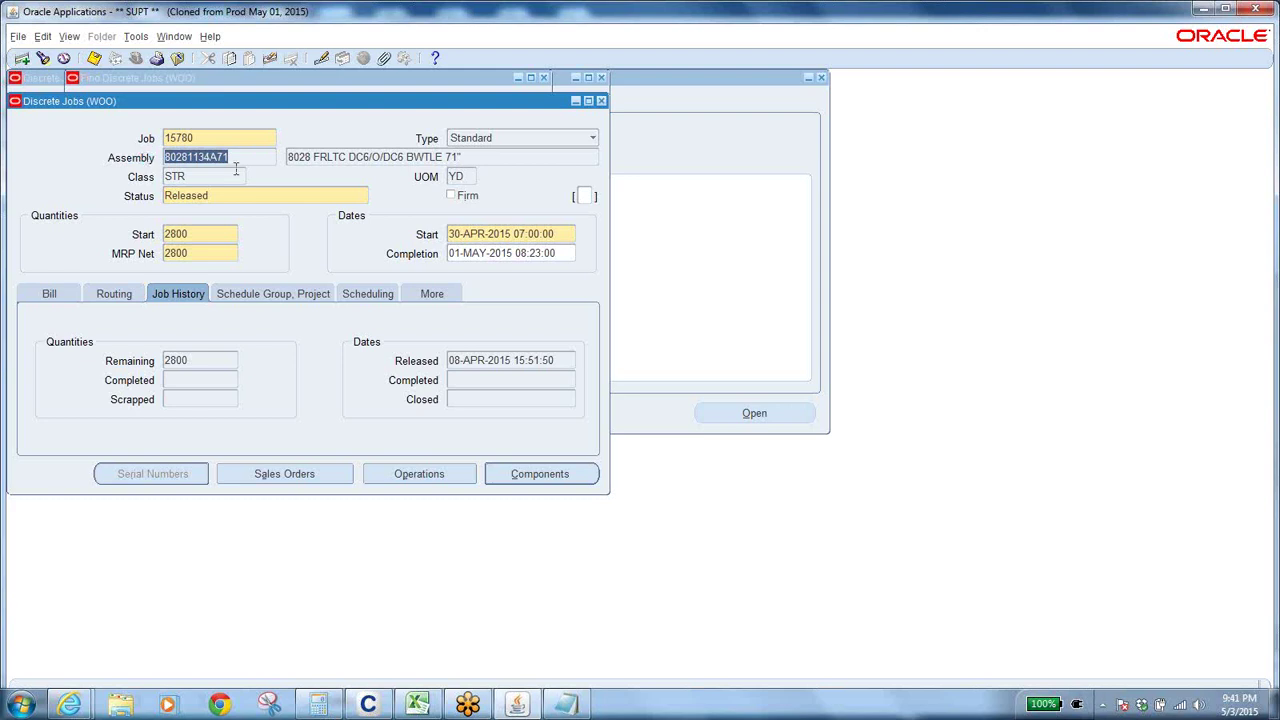
{"action": "left_click", "coordinate": [238, 166]}
{"action": "left_click_drag", "start_coordinate": [240, 156], "coordinate": [116, 162]}
Step: Open the job's material requirements and examine the assembly together with components A1301DC6, AT101 and B10334DC124
{"action": "left_click", "coordinate": [530, 472]}
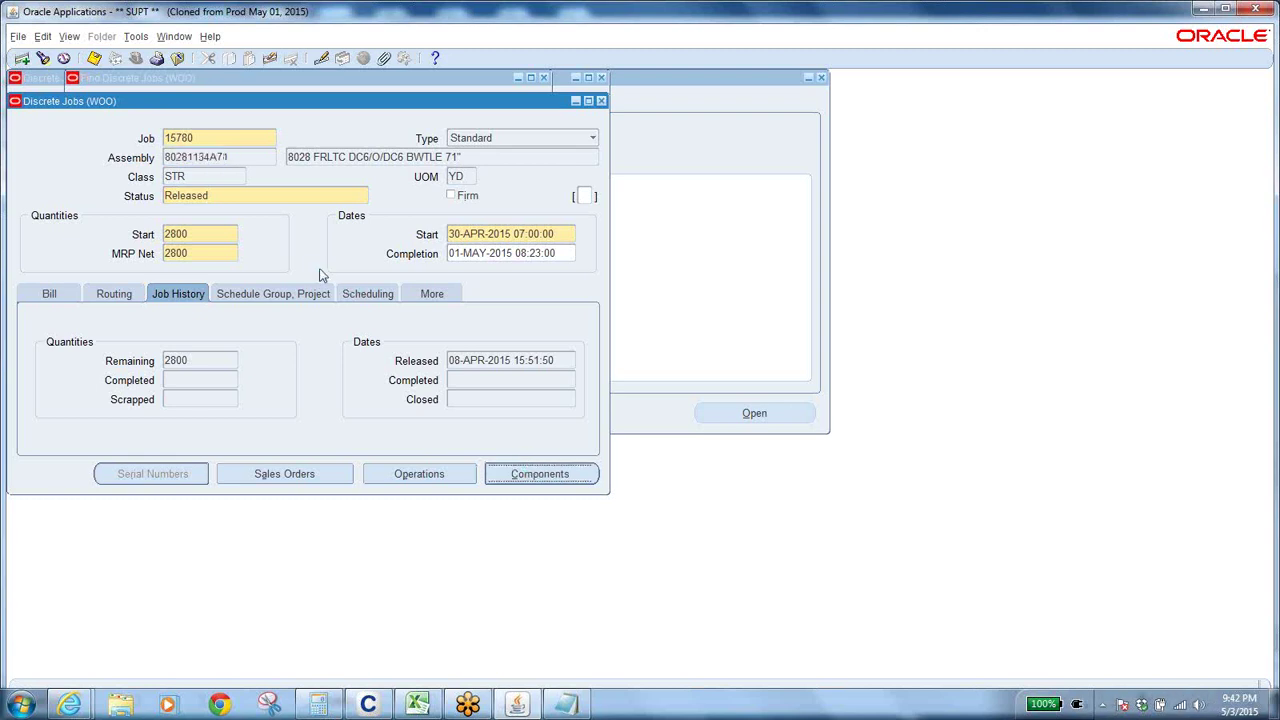
{"action": "left_click", "coordinate": [126, 298]}
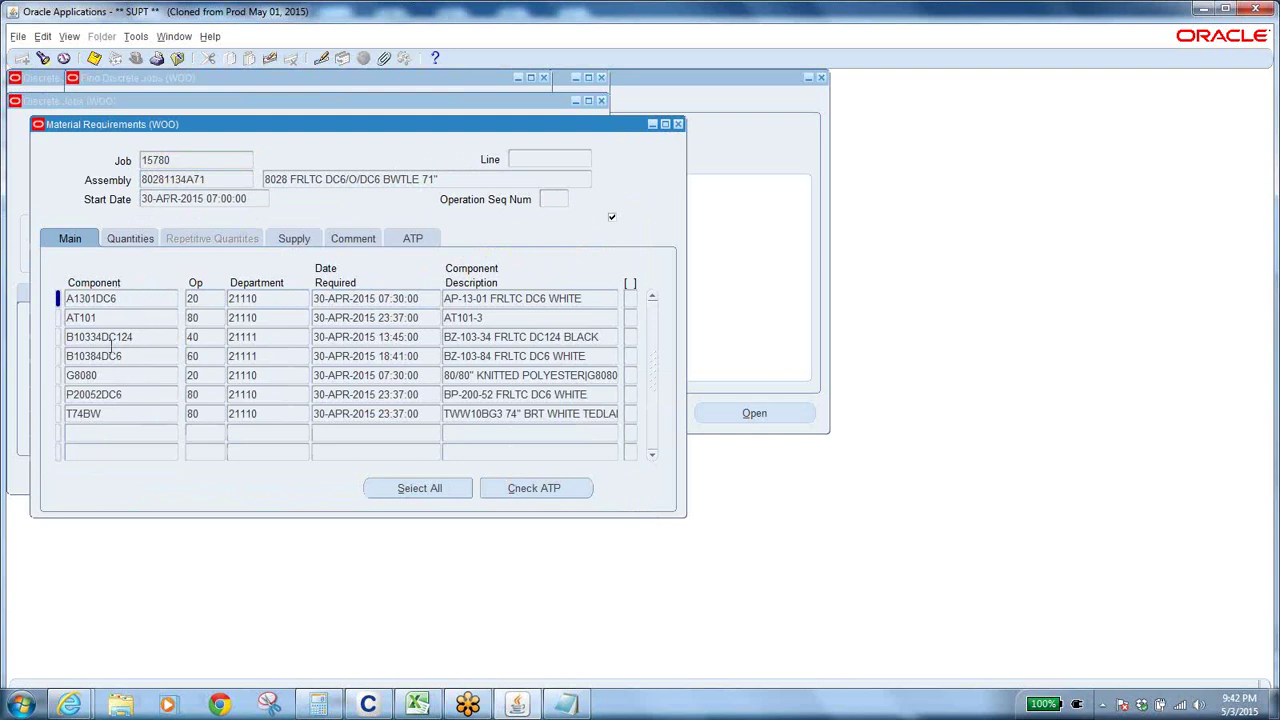
{"action": "double_click", "coordinate": [217, 180]}
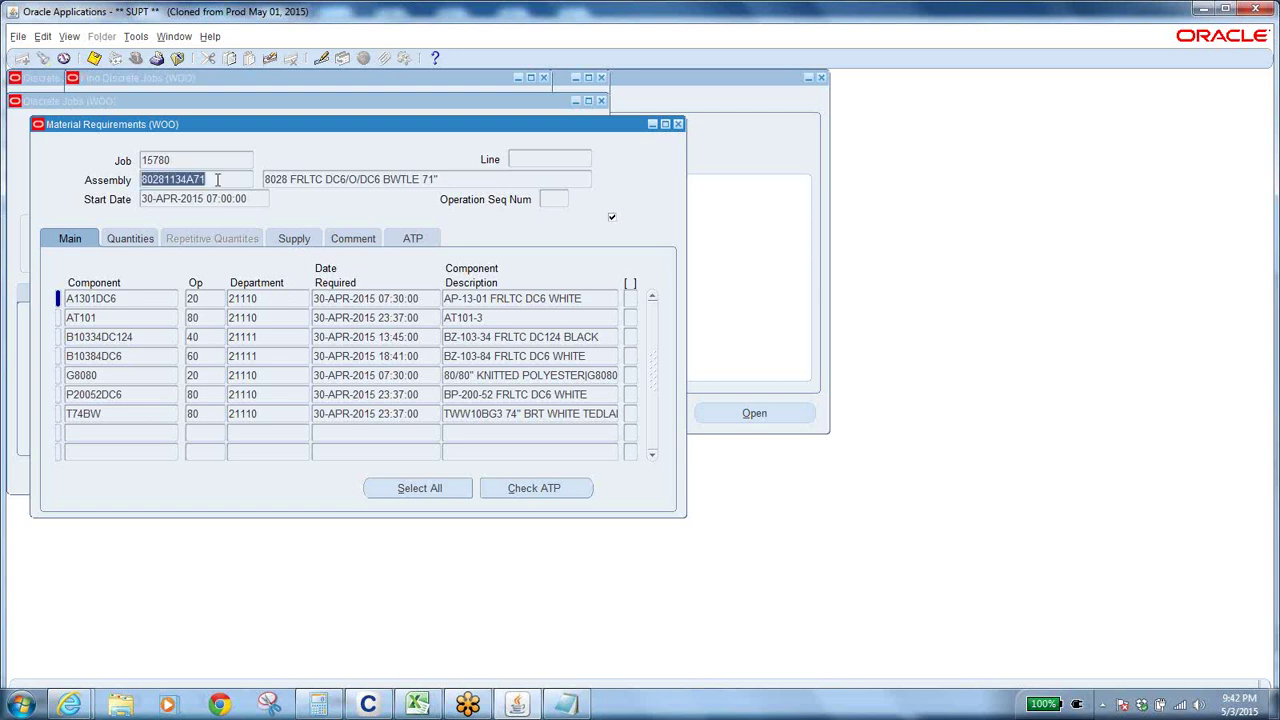
{"action": "left_click", "coordinate": [127, 293]}
{"action": "left_click", "coordinate": [126, 320]}
{"action": "double_click", "coordinate": [133, 337]}
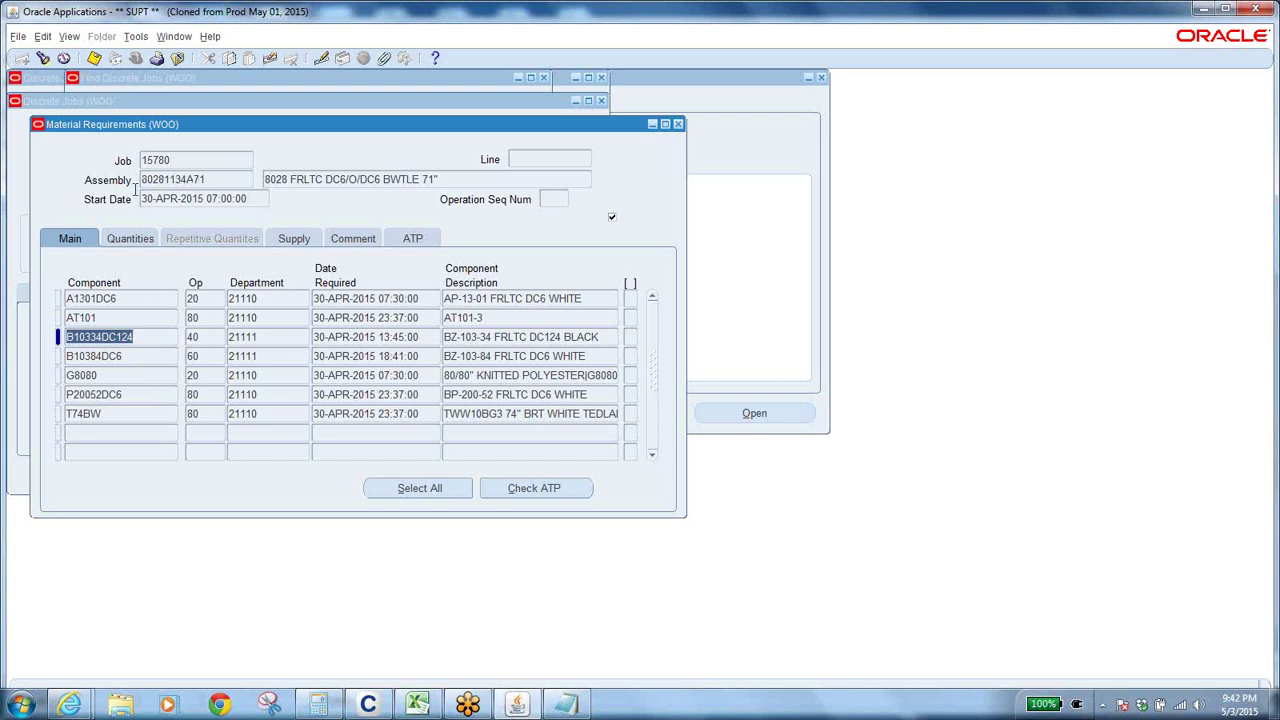
{"action": "double_click", "coordinate": [230, 181]}
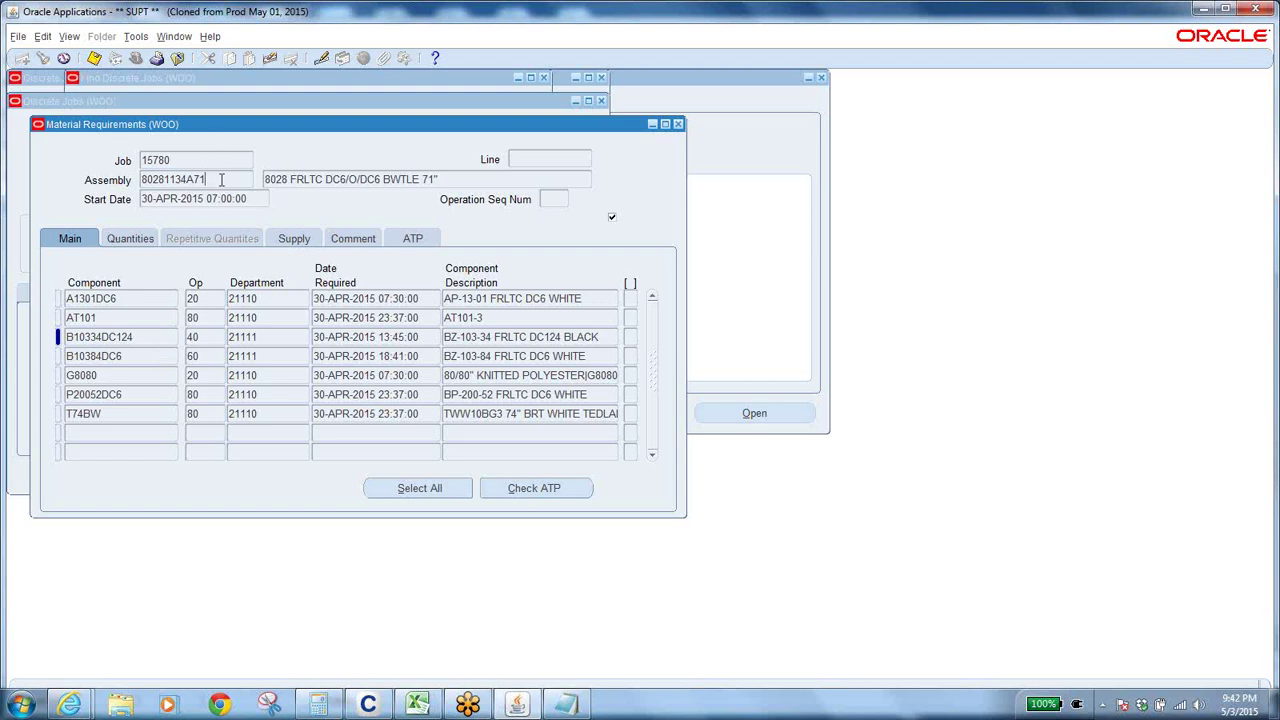
{"action": "left_click", "coordinate": [143, 298]}
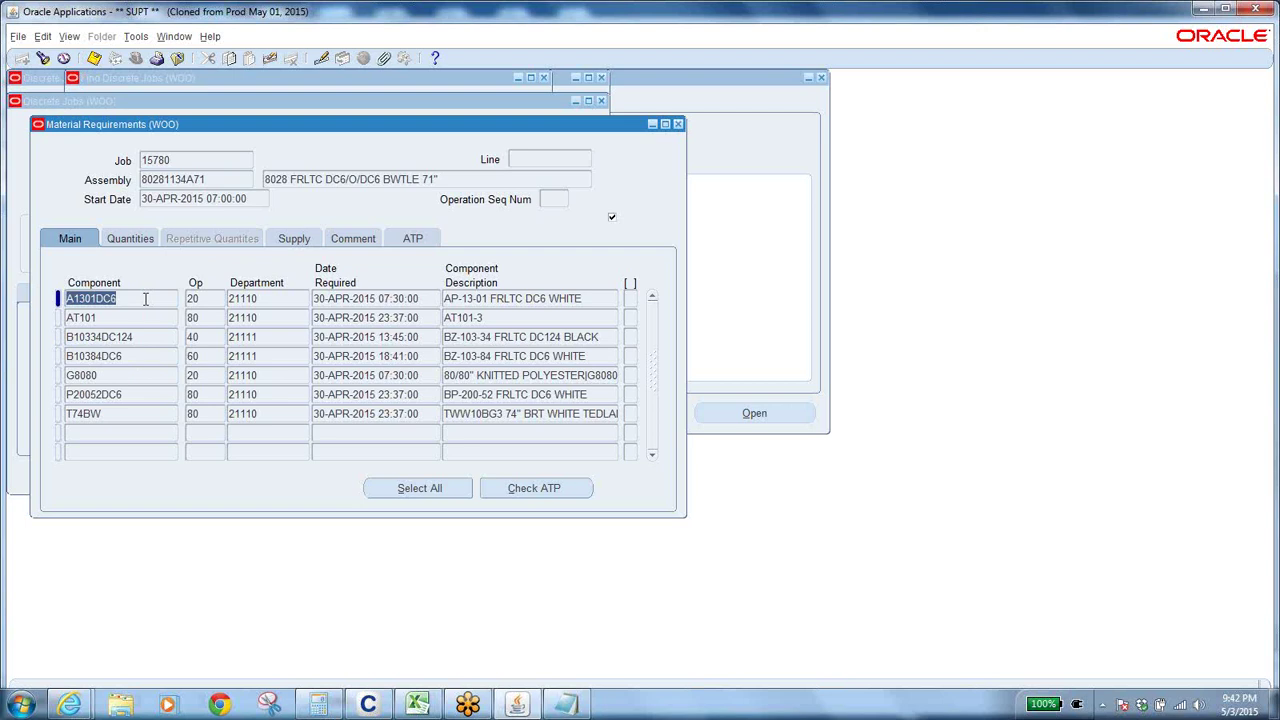
Step: Show the component quantities and examine the required and per-assembly amounts of A1301DC6 and the per-assembly amount of AT101
{"action": "left_click", "coordinate": [131, 239]}
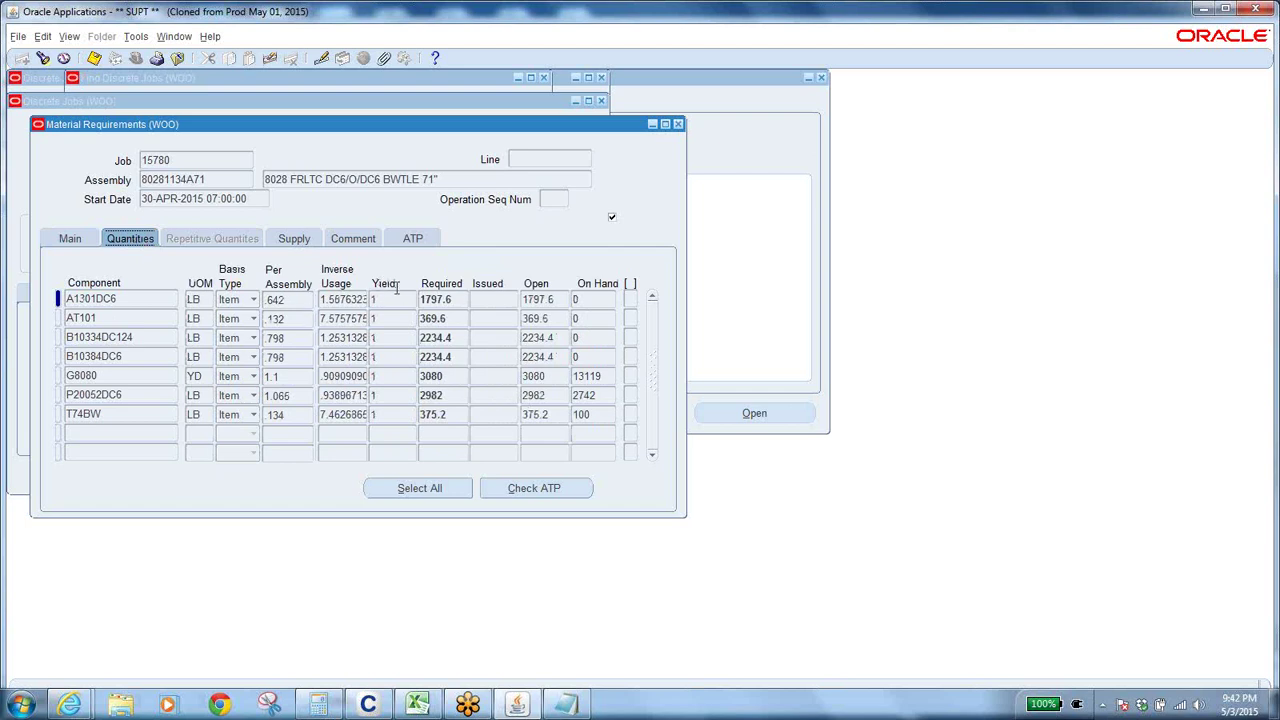
{"action": "double_click", "coordinate": [457, 299]}
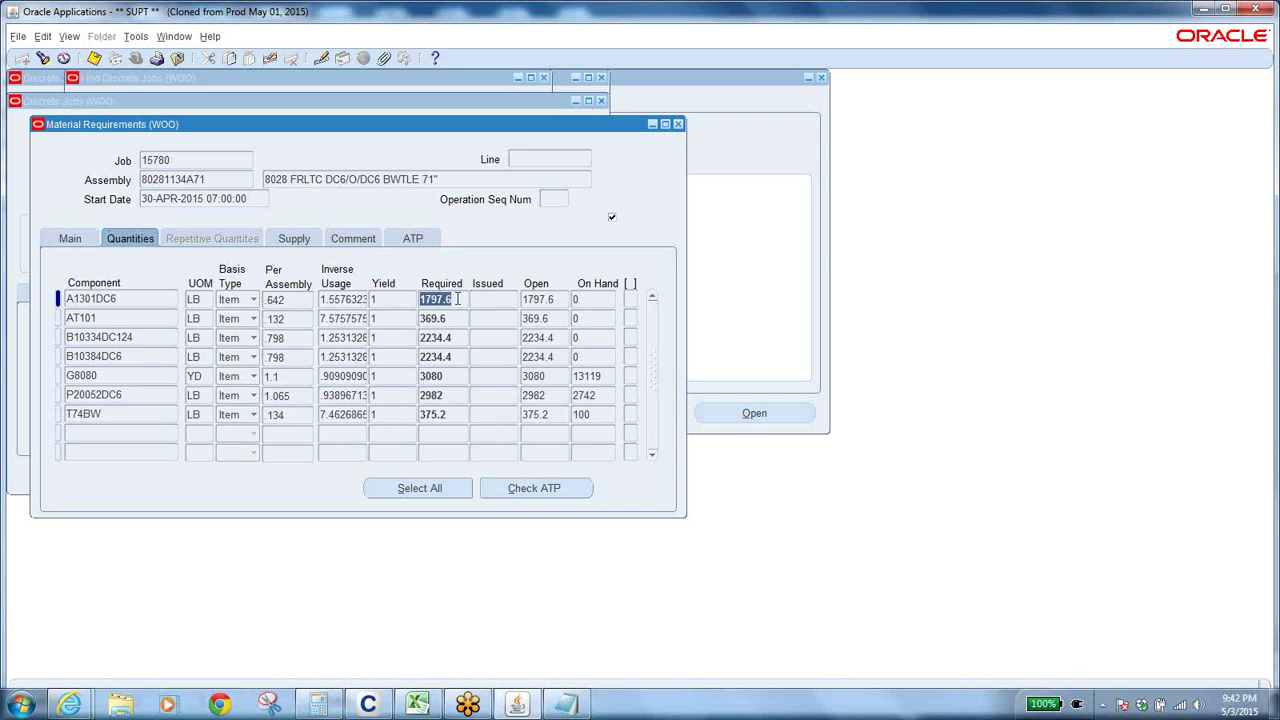
{"action": "left_click", "coordinate": [461, 301]}
{"action": "double_click", "coordinate": [297, 300]}
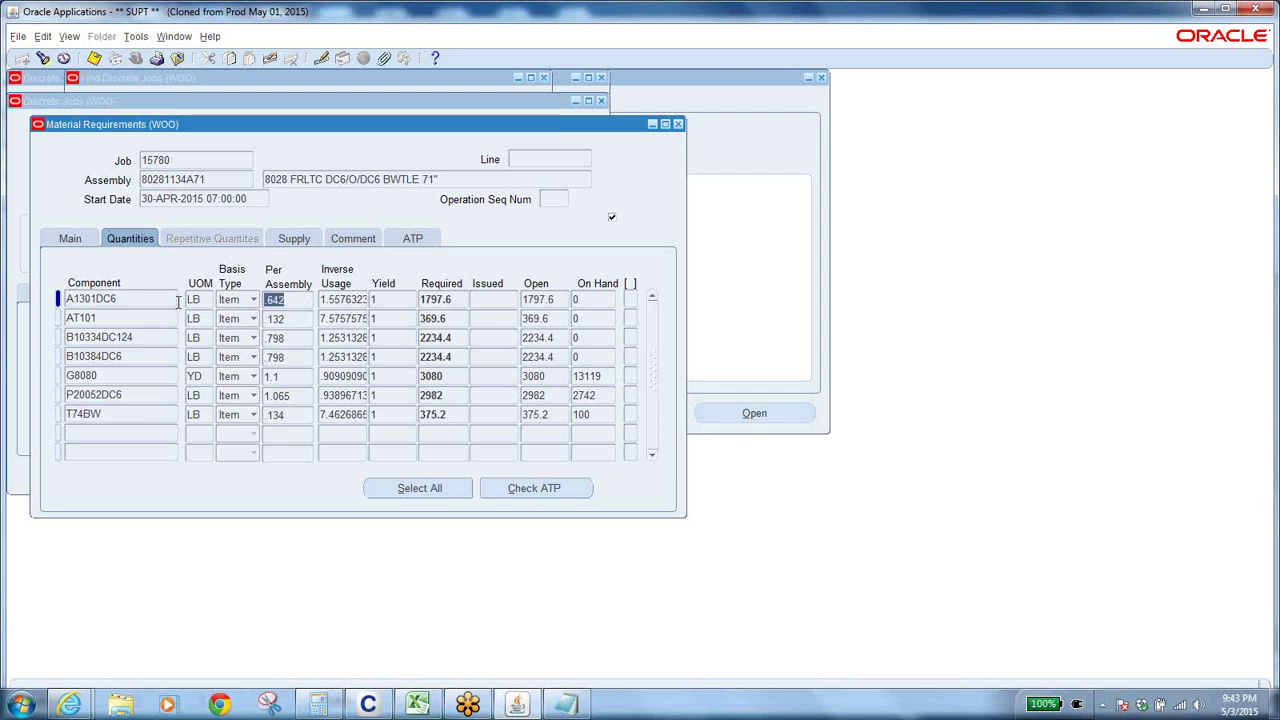
{"action": "left_click", "coordinate": [287, 297]}
{"action": "left_click", "coordinate": [153, 317]}
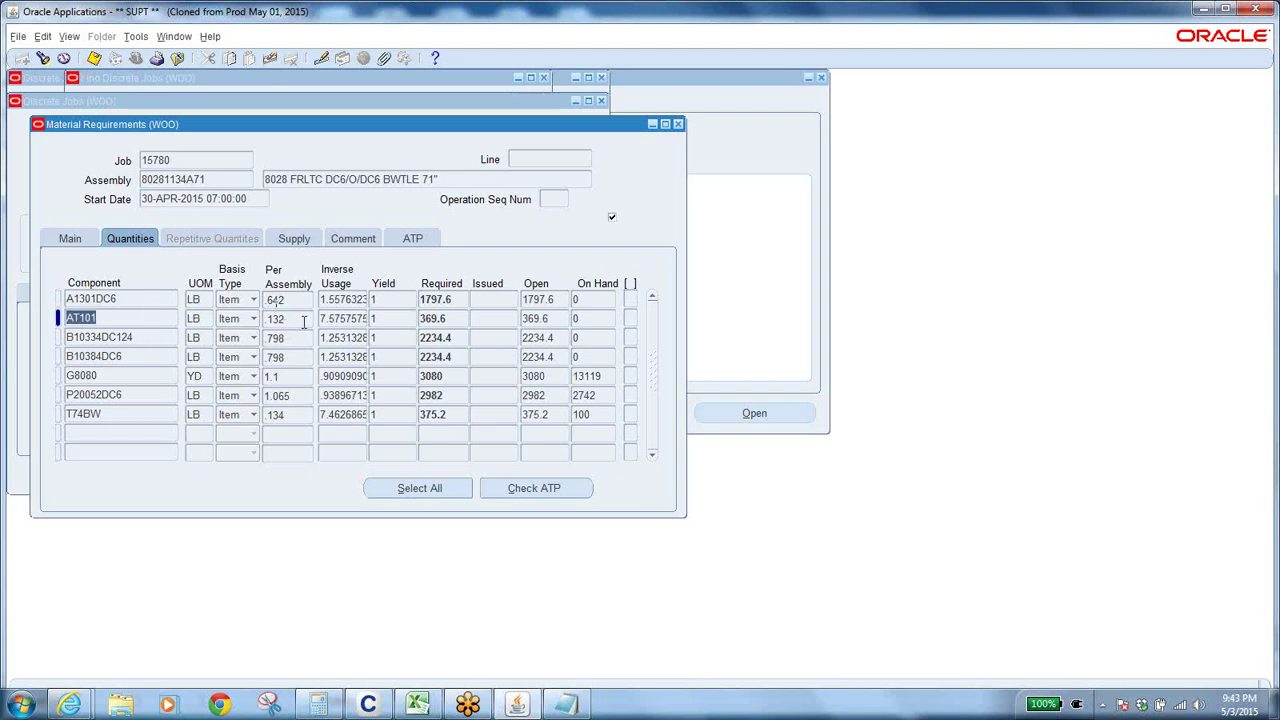
{"action": "double_click", "coordinate": [303, 320]}
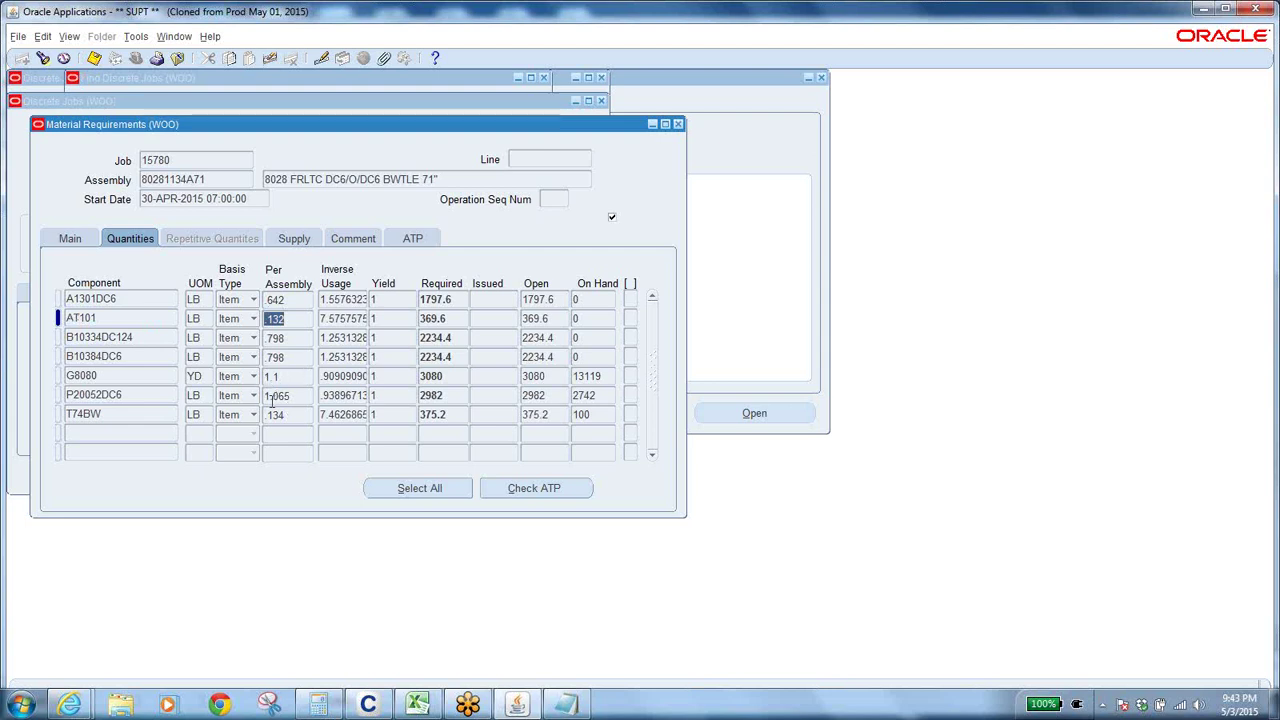
{"action": "double_click", "coordinate": [222, 182]}
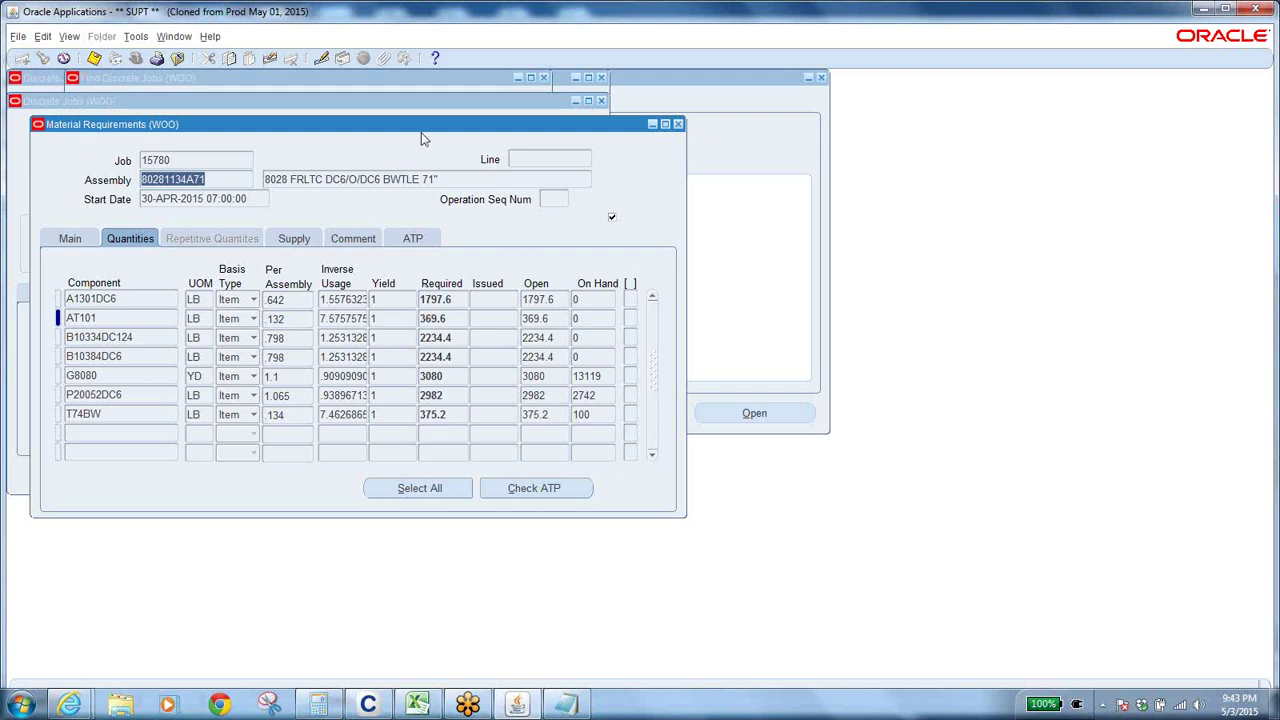
Step: Move the material requirements window aside to compare the job's start quantity with the required quantities of A1301DC6 and AT101
{"action": "left_click_drag", "start_coordinate": [423, 133], "coordinate": [680, 149]}
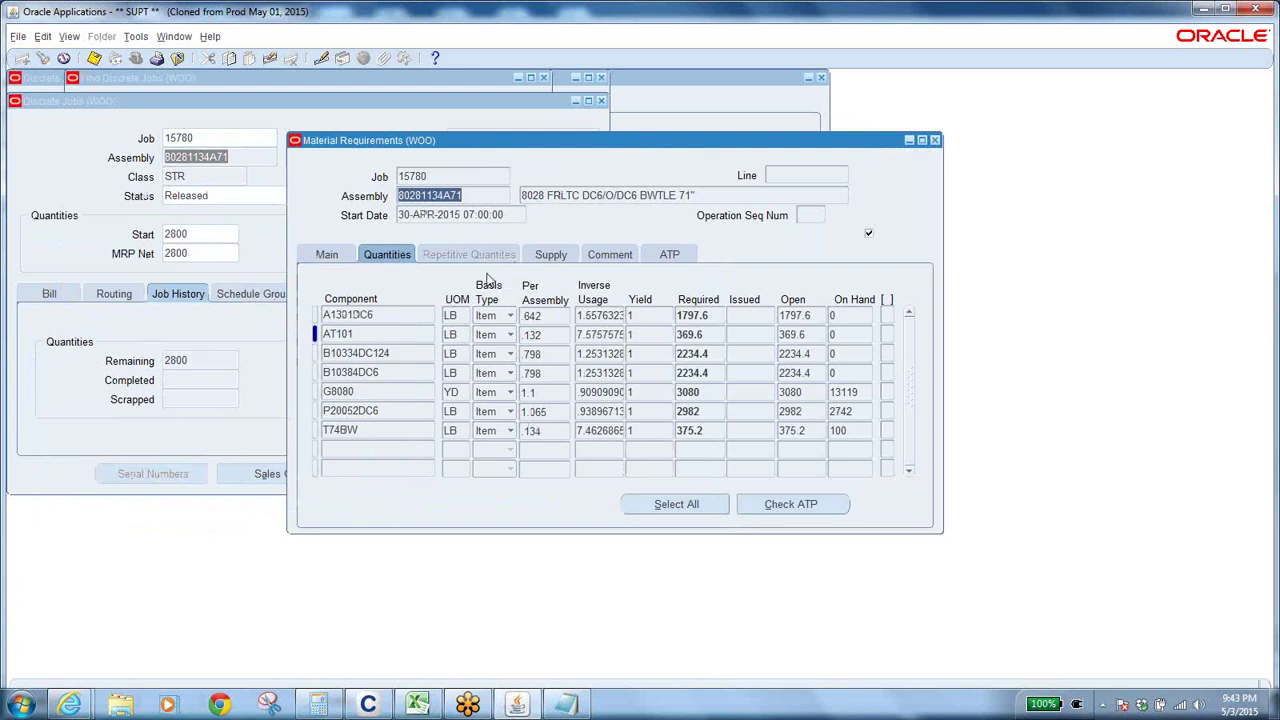
{"action": "left_click", "coordinate": [706, 315]}
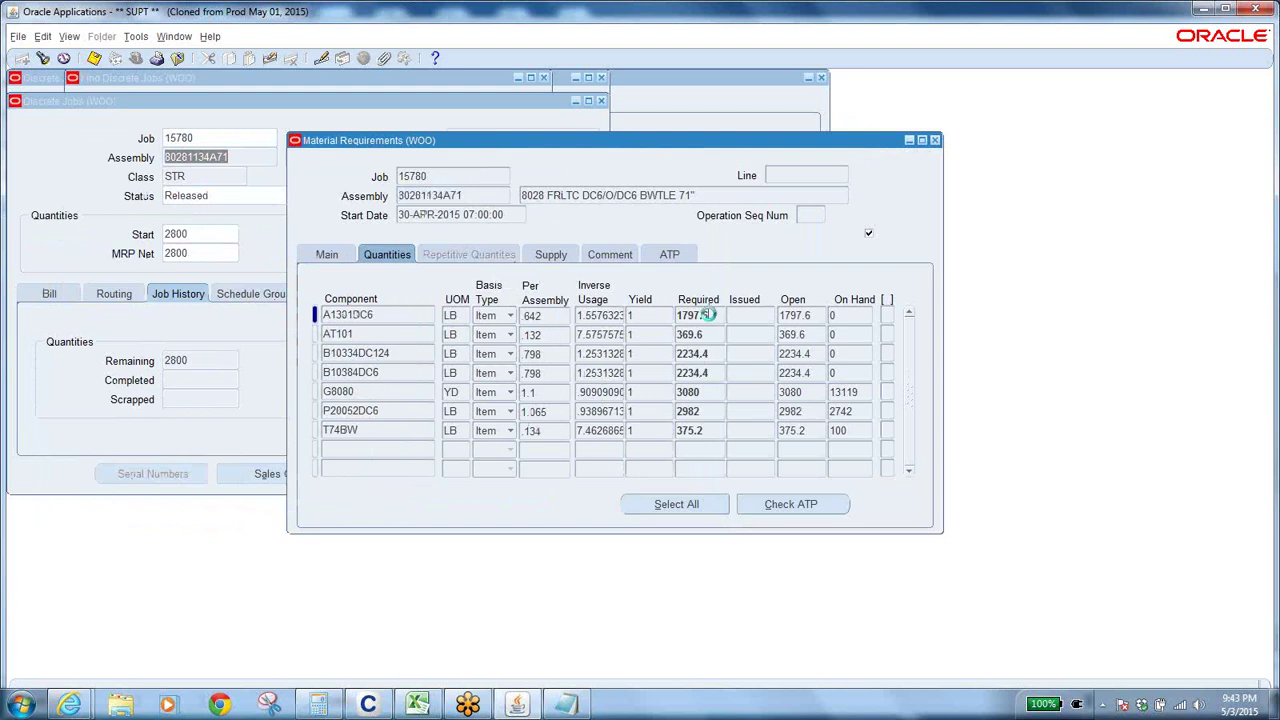
{"action": "left_click", "coordinate": [707, 335]}
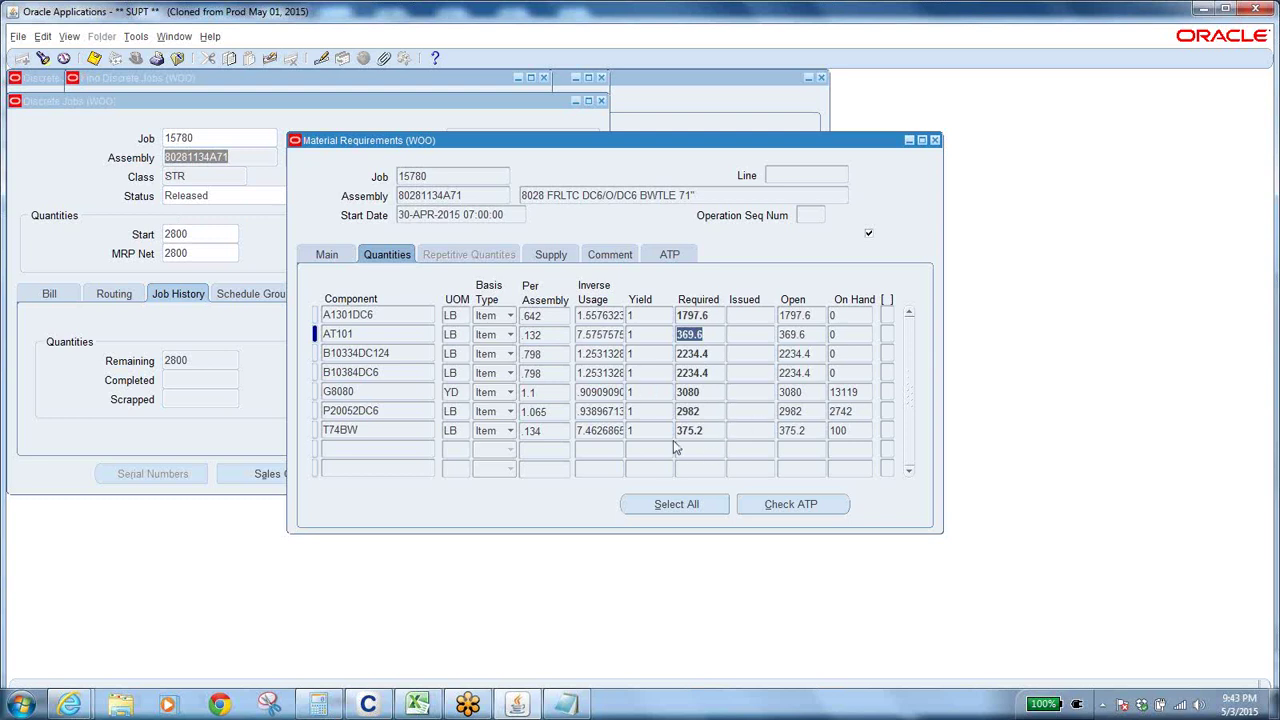
{"action": "left_click", "coordinate": [1178, 110]}
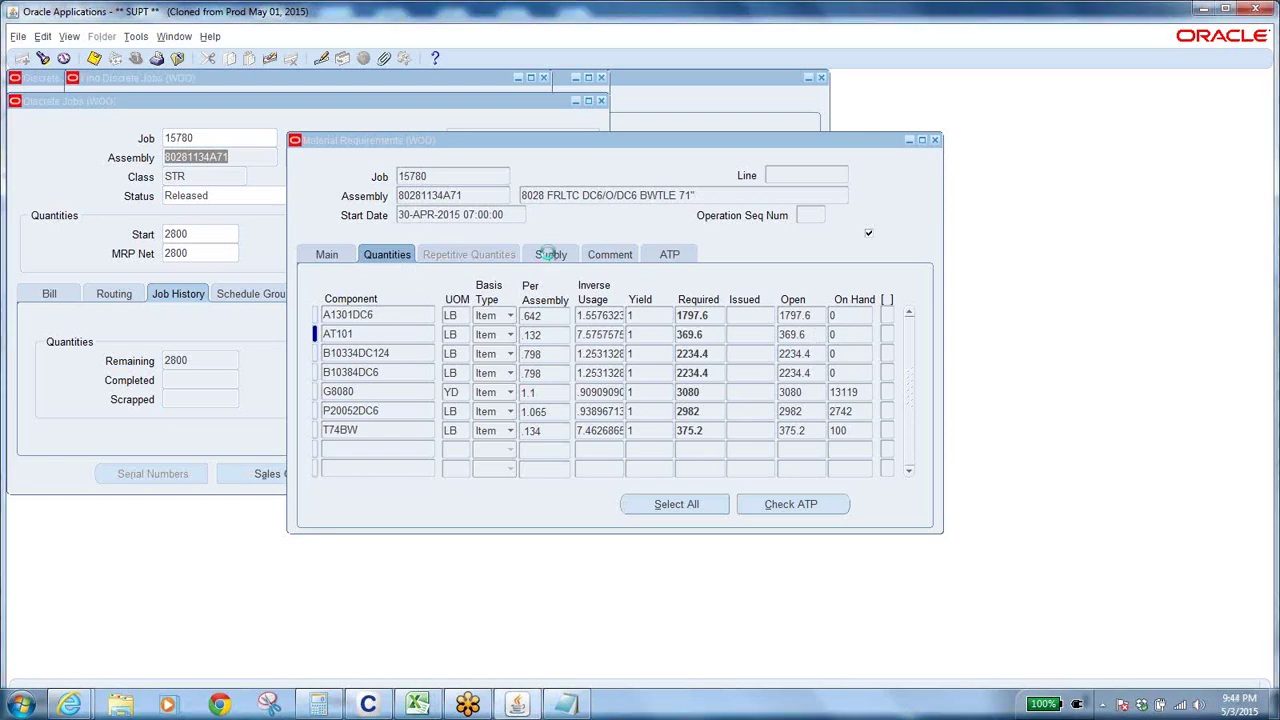
Step: Show the components' supply details and examine the supply type of A1301DC6
{"action": "left_click", "coordinate": [549, 256]}
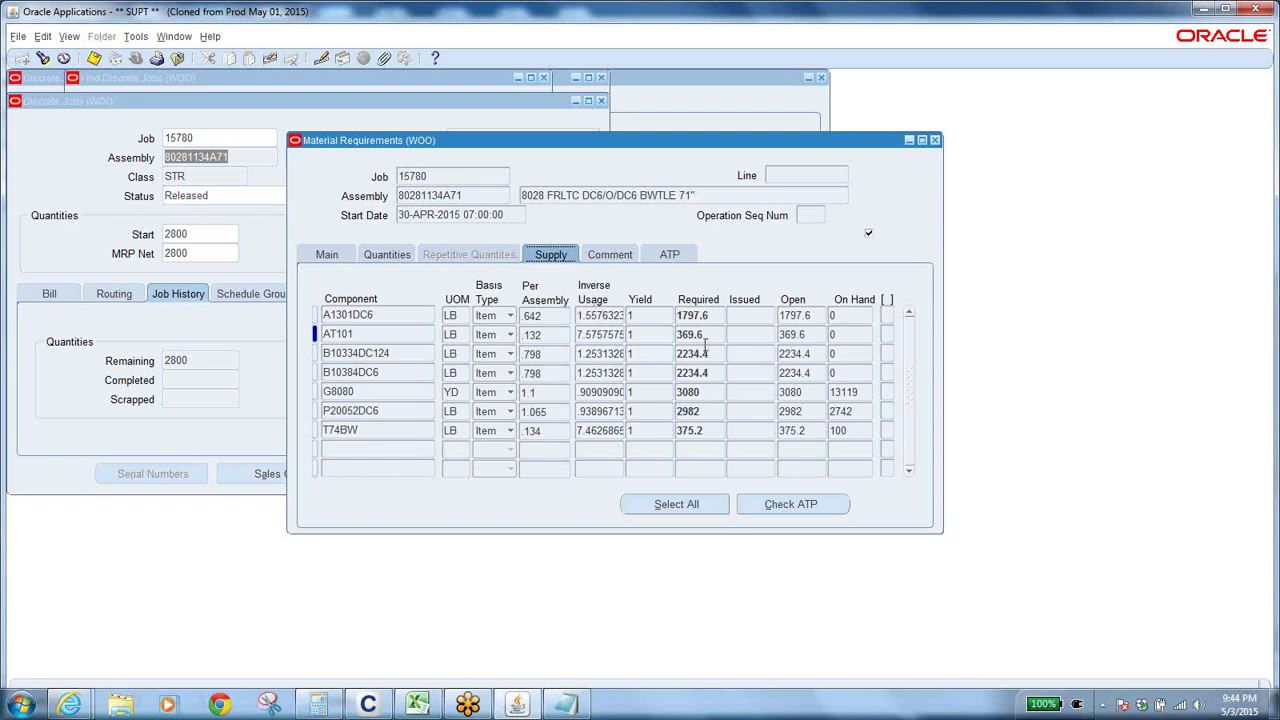
{"action": "left_click", "coordinate": [396, 254]}
{"action": "left_click", "coordinate": [566, 259]}
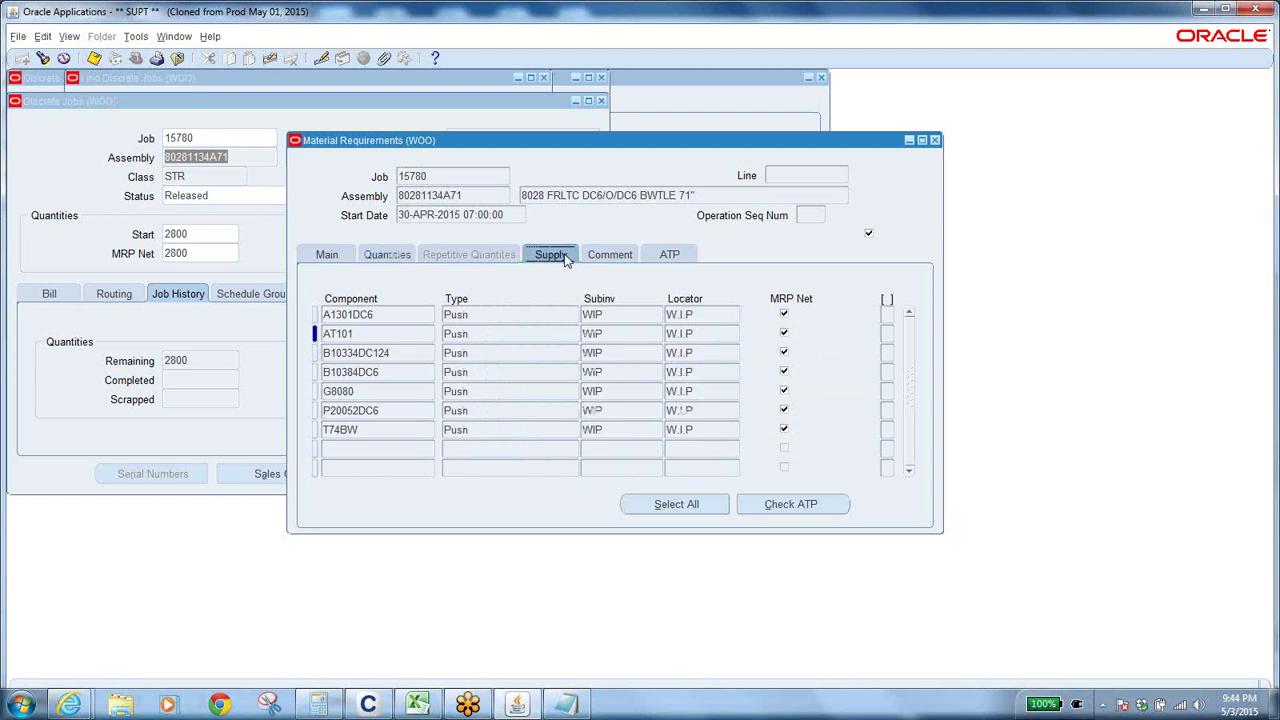
{"action": "left_click", "coordinate": [497, 314]}
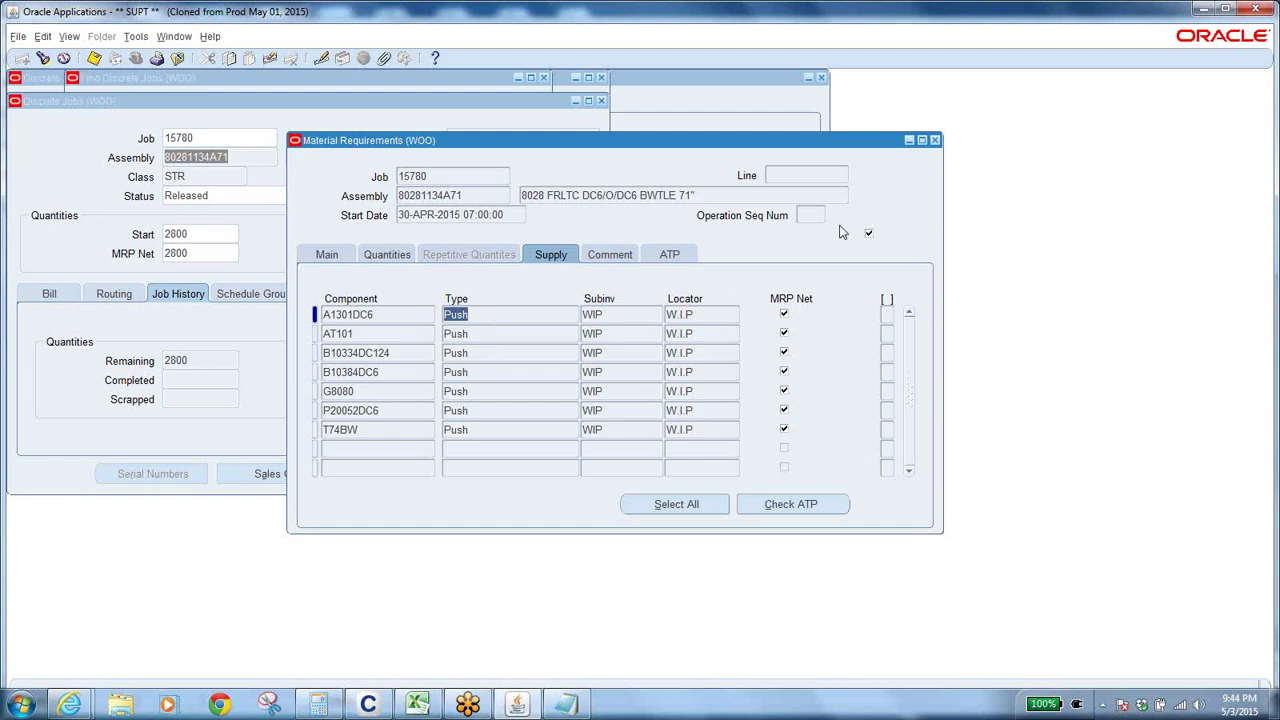
Step: Close the material requirements and check the start quantity of job 15780
{"action": "left_click", "coordinate": [935, 140]}
{"action": "double_click", "coordinate": [194, 235]}
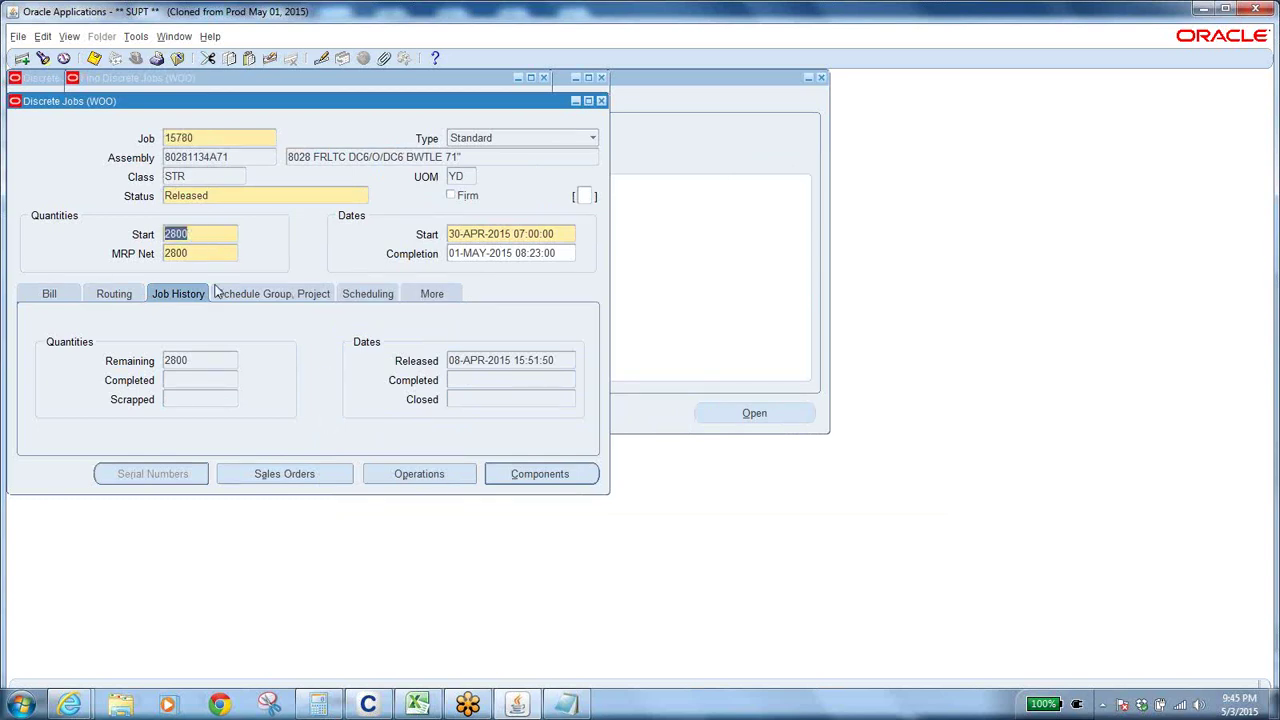
Step: Check the assembly of job 15780, open its component requirements and examine the supply type of A1301DC6
{"action": "left_click", "coordinate": [200, 135]}
{"action": "left_click", "coordinate": [230, 157]}
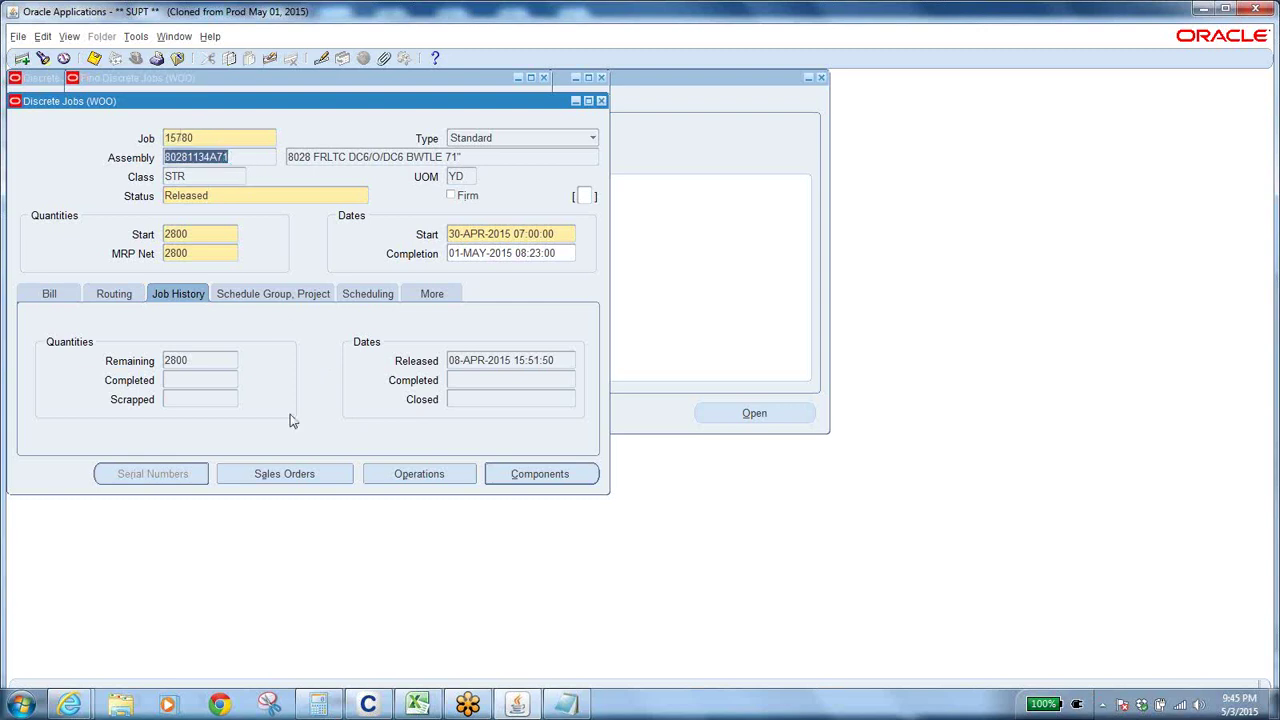
{"action": "left_click", "coordinate": [549, 478]}
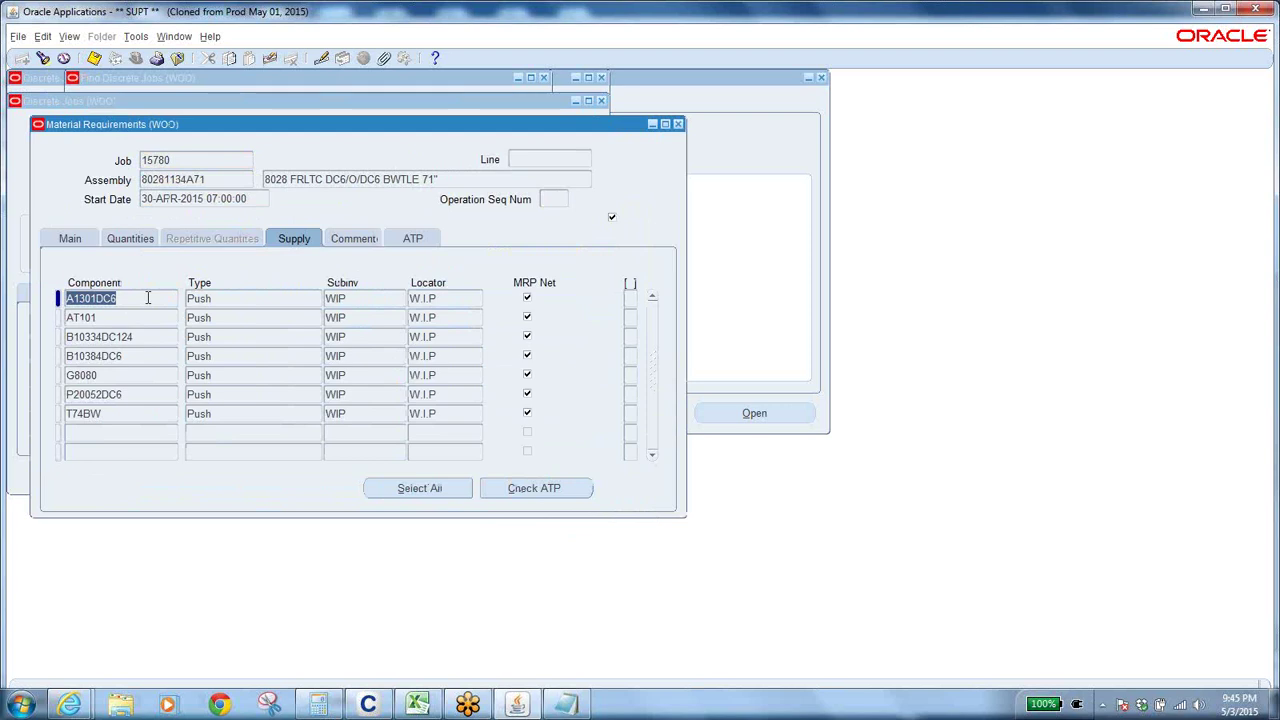
{"action": "double_click", "coordinate": [210, 180]}
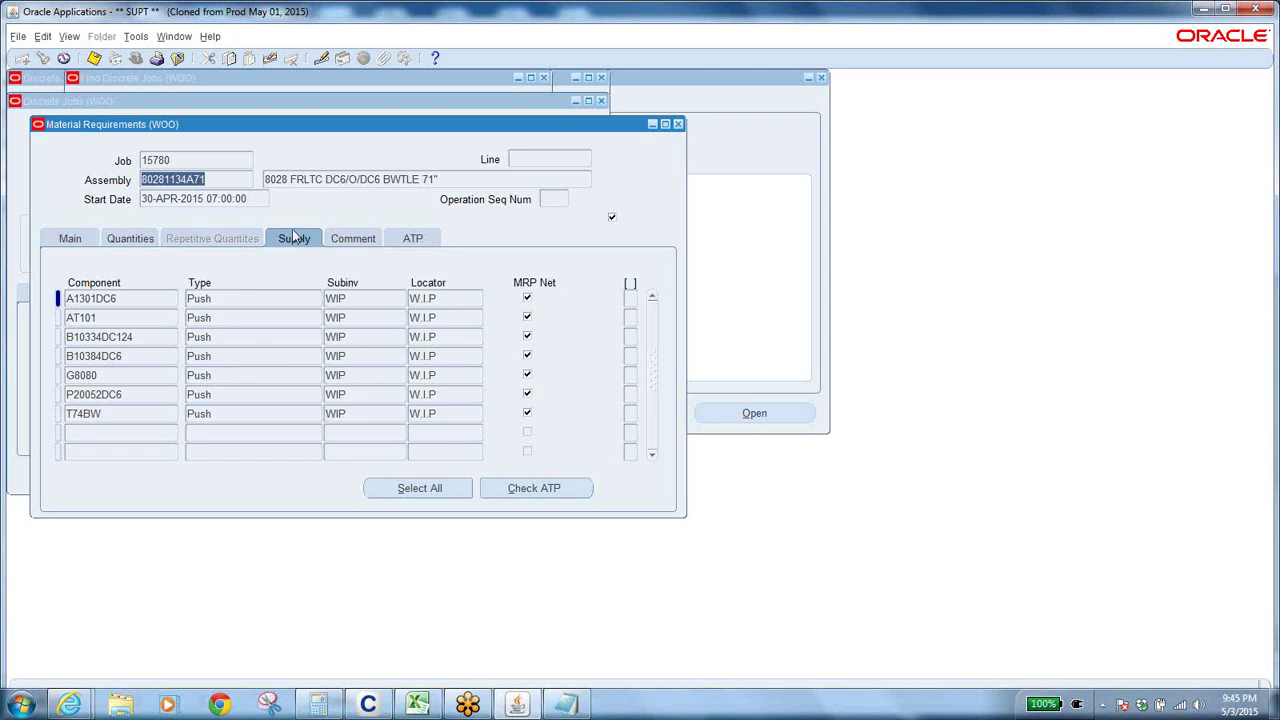
{"action": "left_click", "coordinate": [127, 298]}
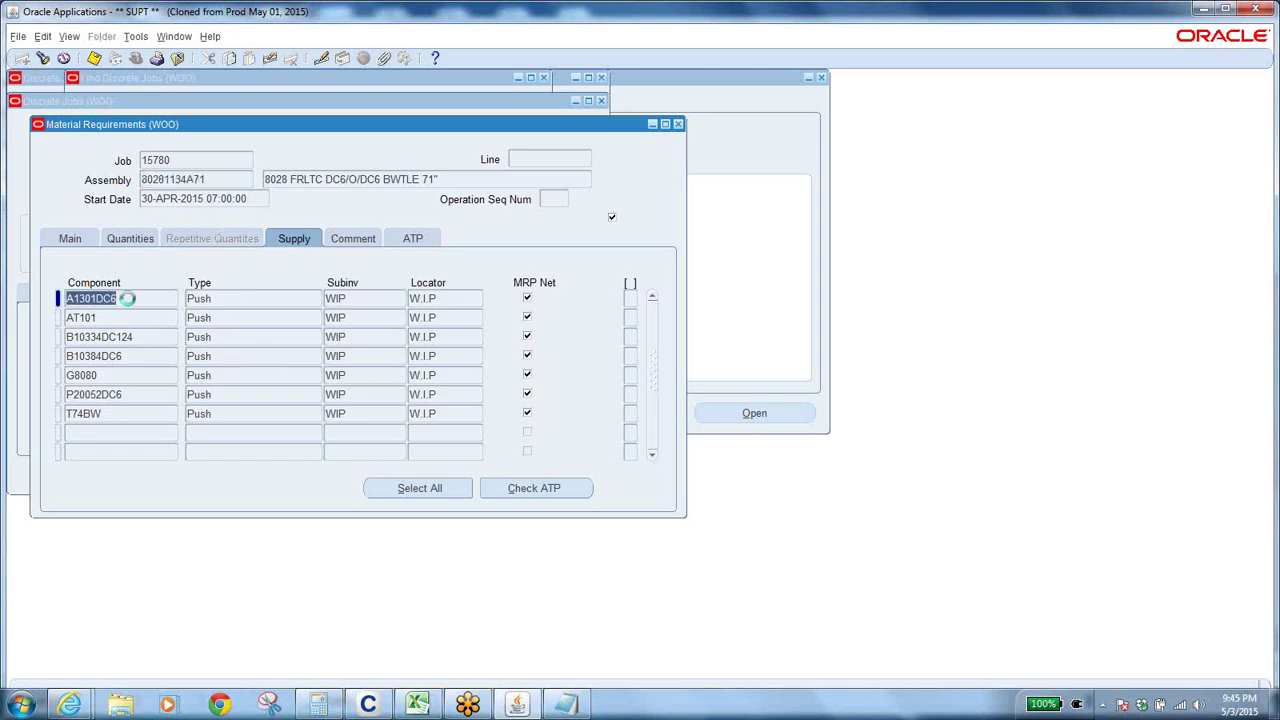
{"action": "left_click", "coordinate": [246, 299]}
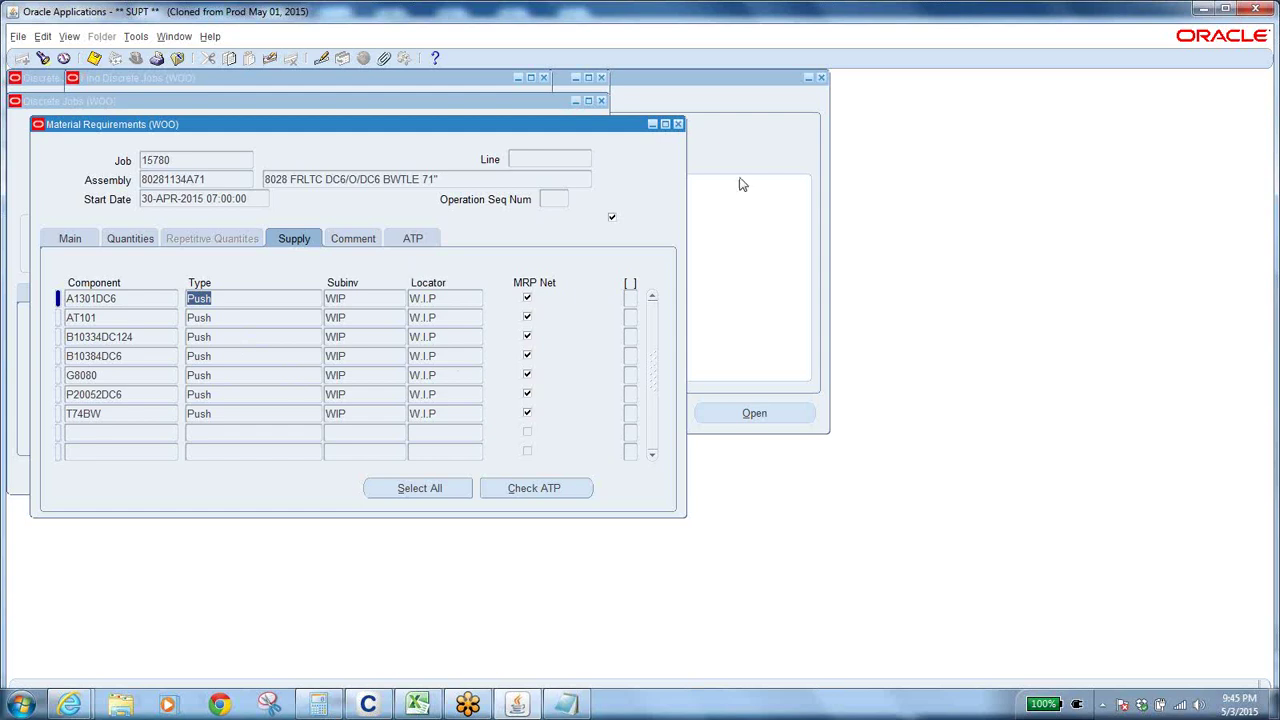
Step: Close the material requirements and open the operations of job 15780 with their descriptions
{"action": "left_click", "coordinate": [677, 125]}
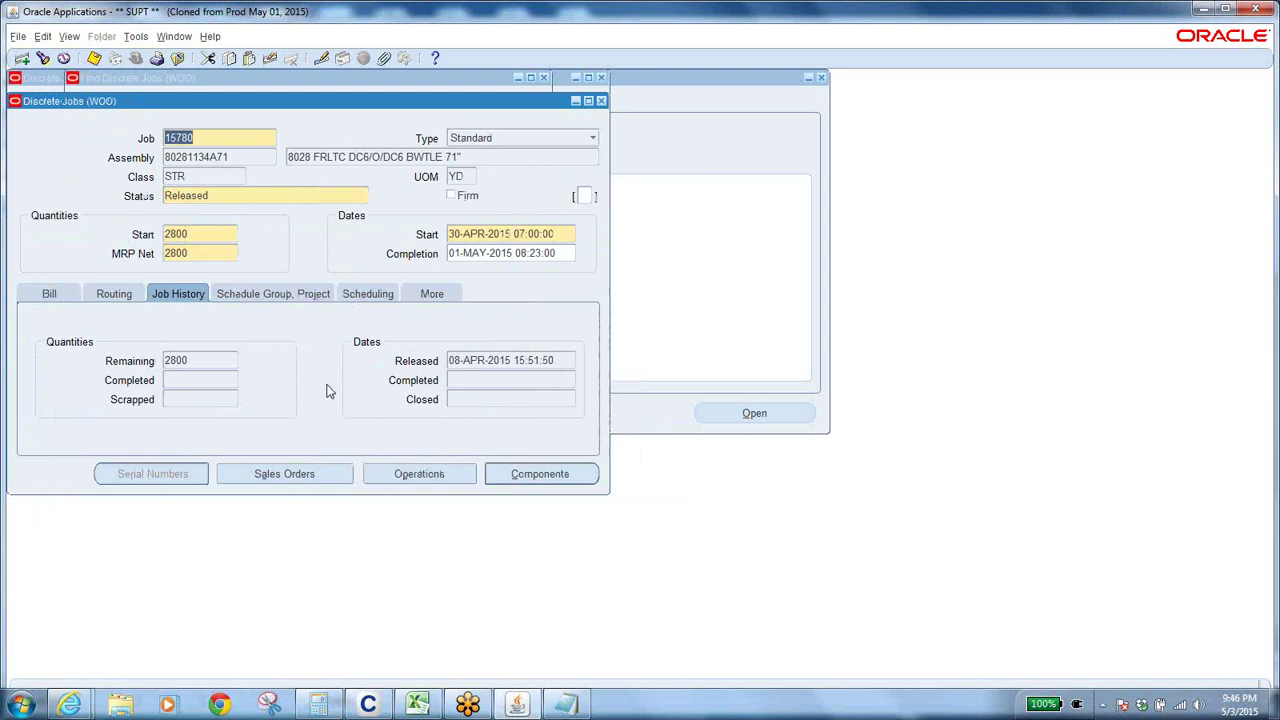
{"action": "double_click", "coordinate": [245, 158]}
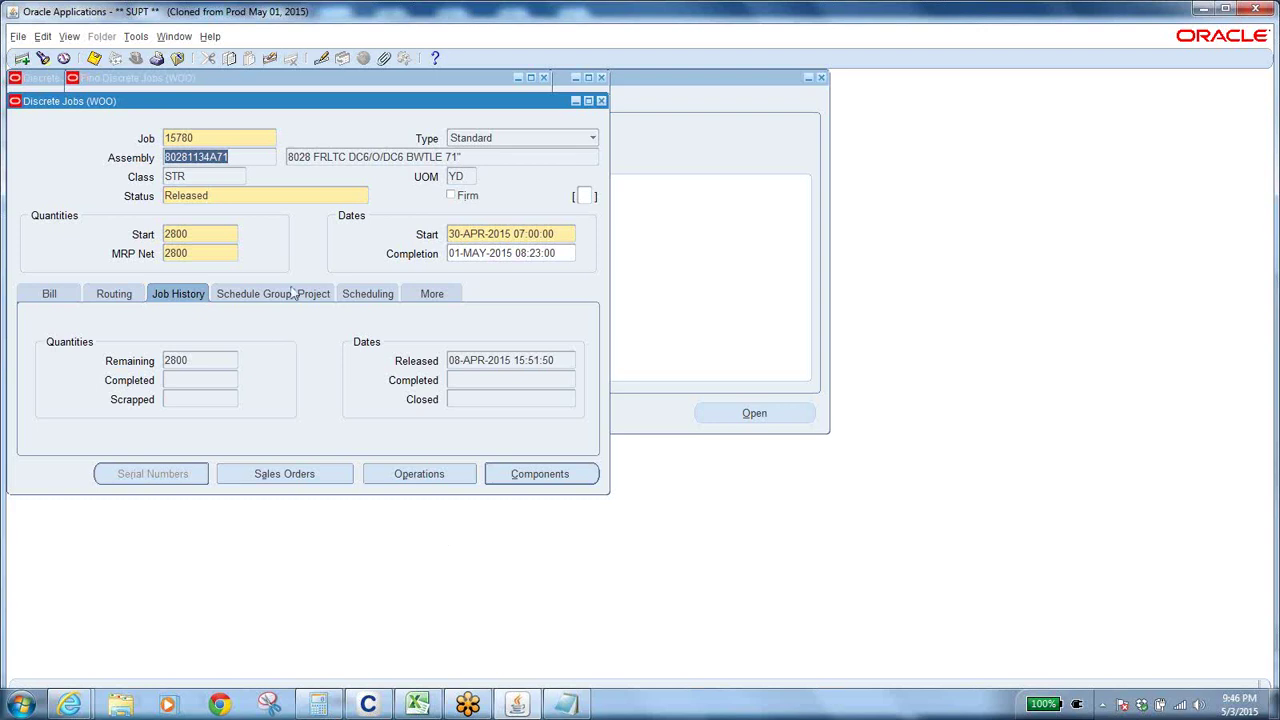
{"action": "left_click", "coordinate": [230, 158]}
{"action": "left_click", "coordinate": [437, 475]}
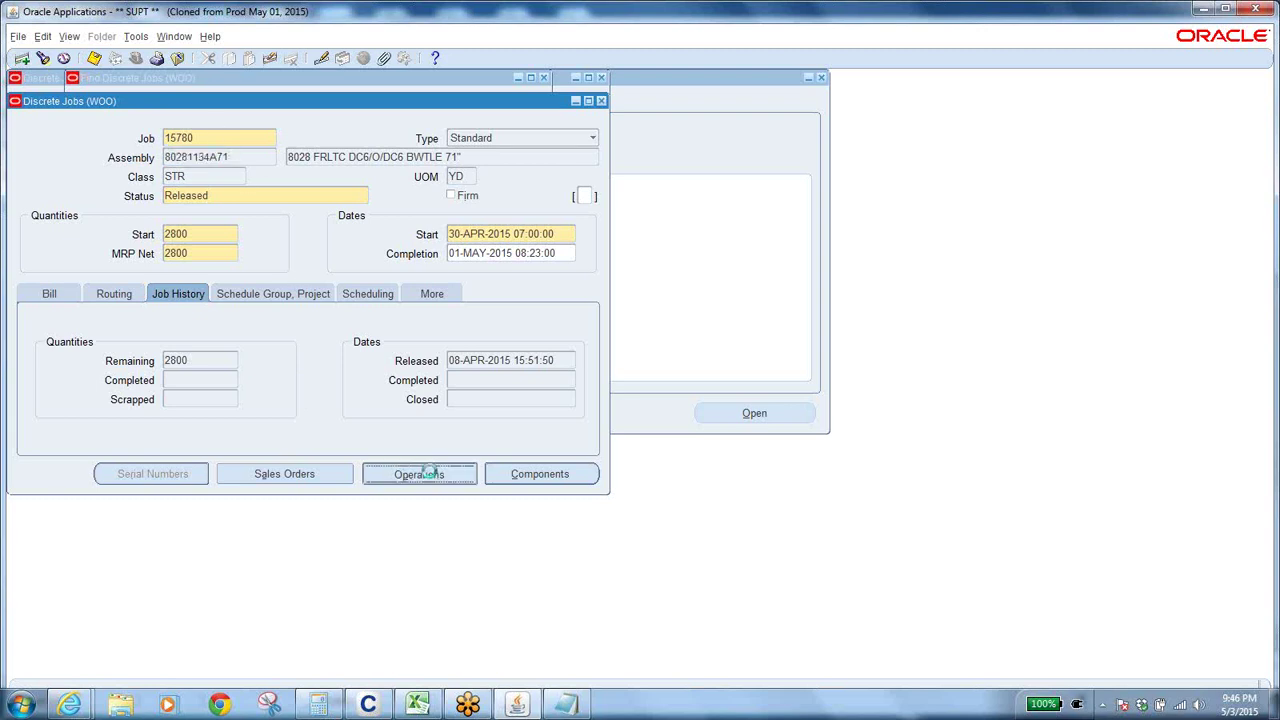
{"action": "left_click", "coordinate": [245, 250]}
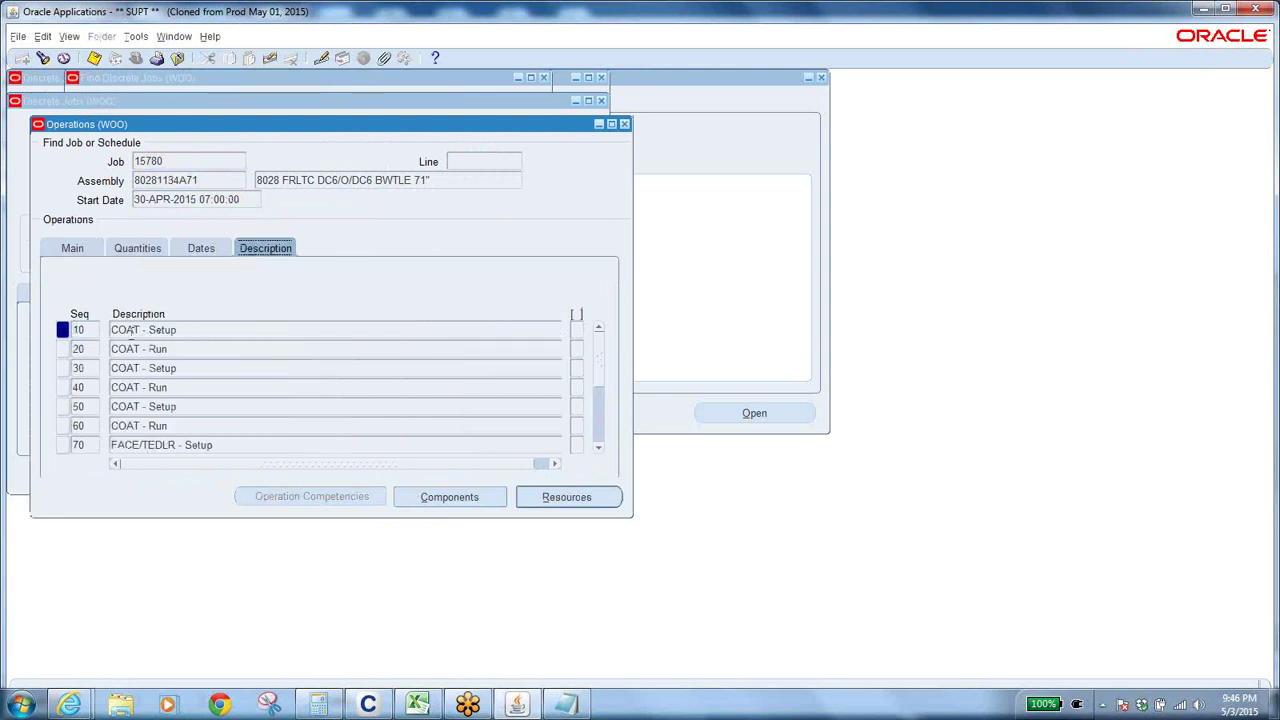
Step: Examine the descriptions of the coating setup and run operations in sequences 10 to 40
{"action": "triple_click", "coordinate": [182, 330]}
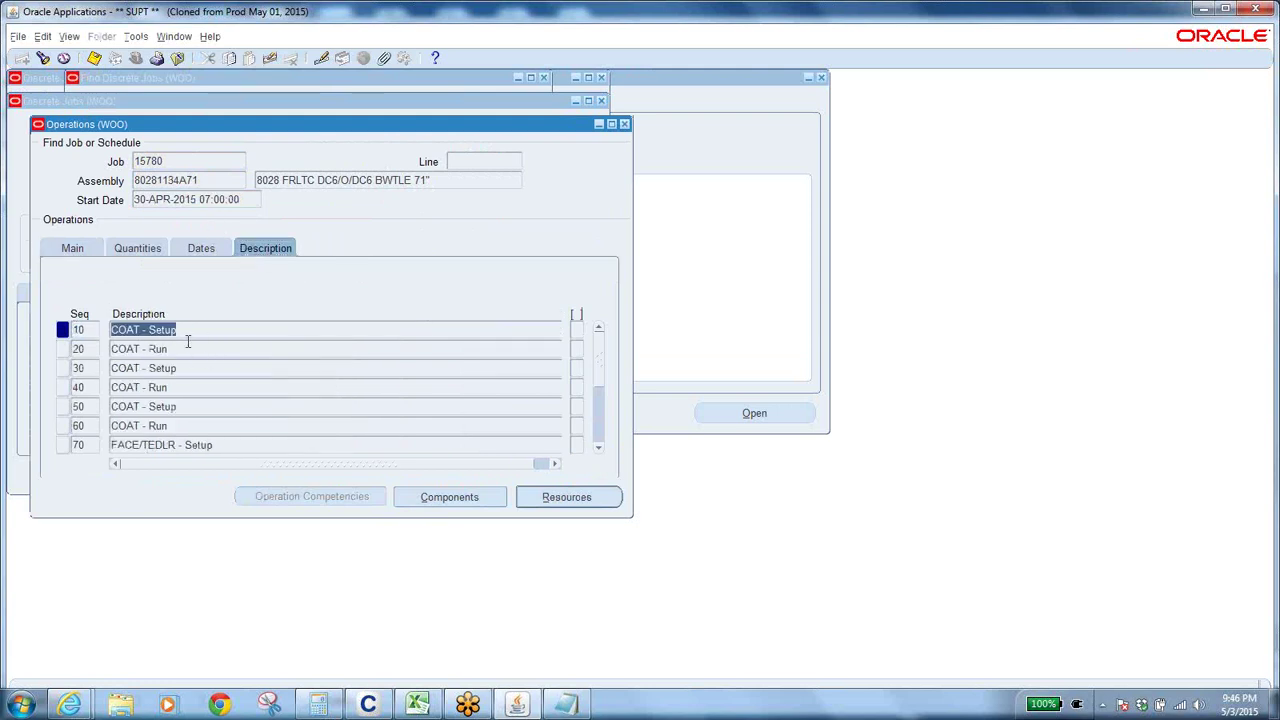
{"action": "left_click", "coordinate": [188, 333]}
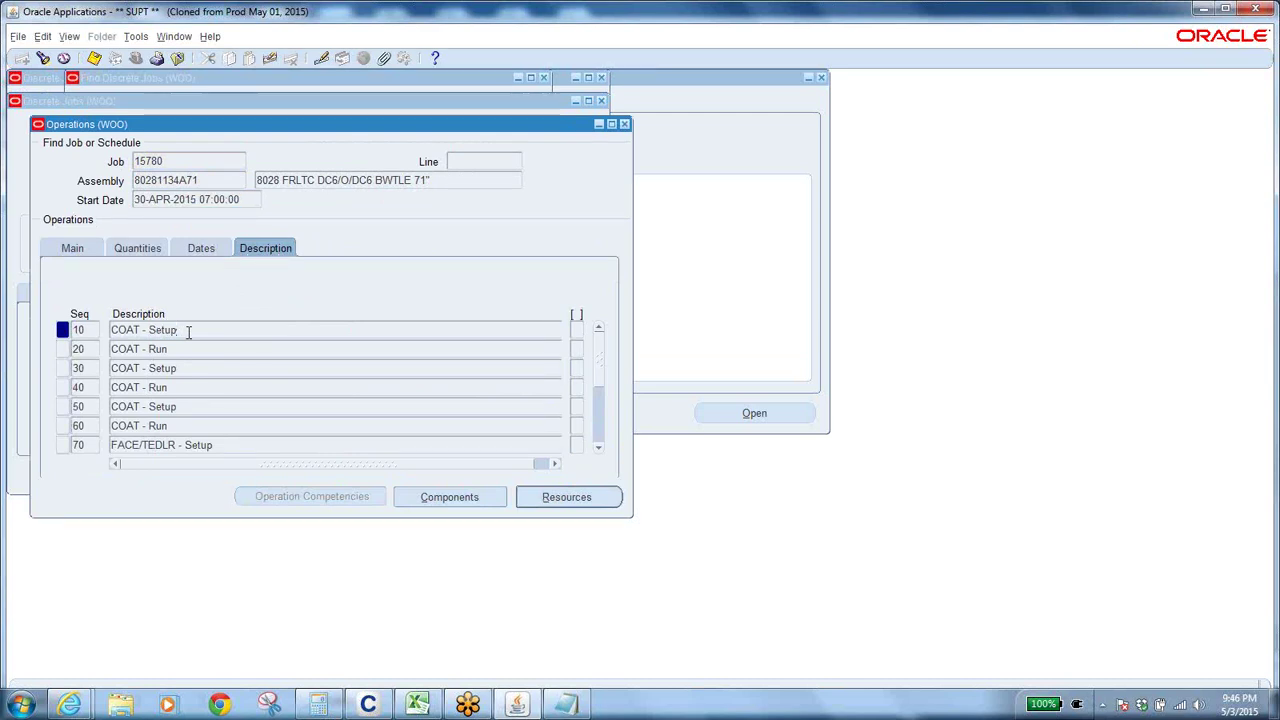
{"action": "left_click", "coordinate": [186, 348]}
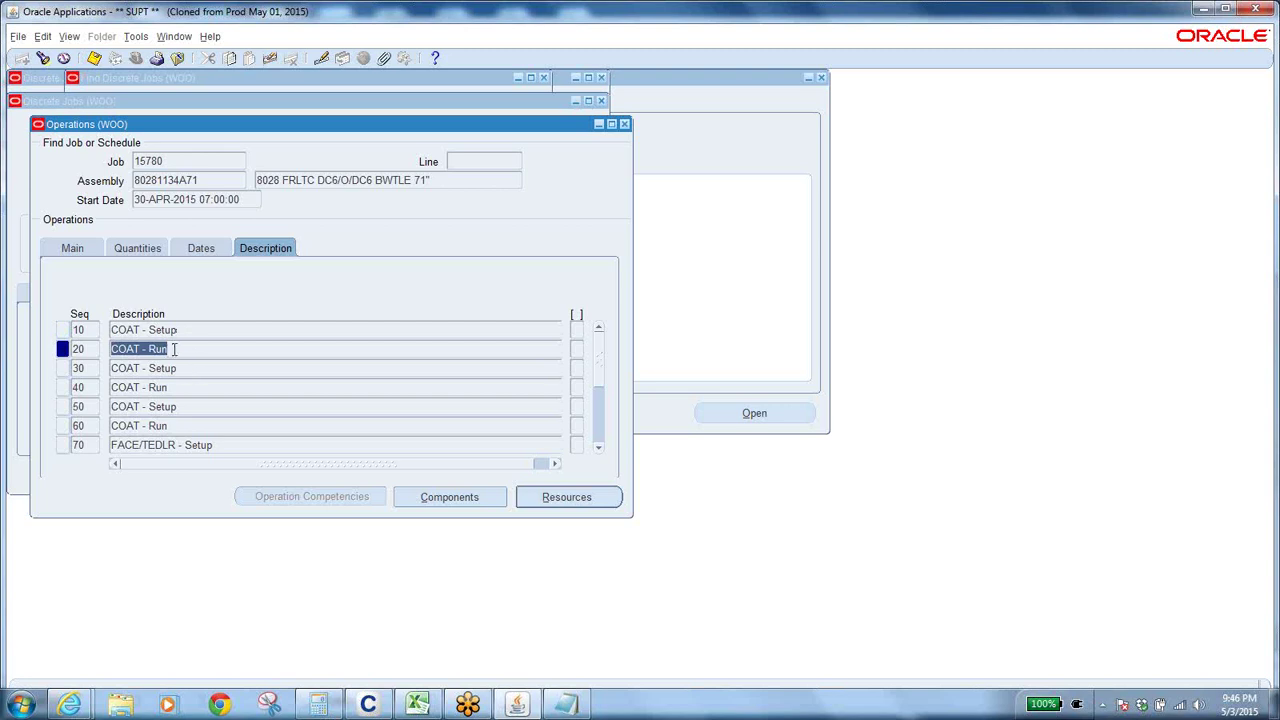
{"action": "left_click", "coordinate": [174, 348]}
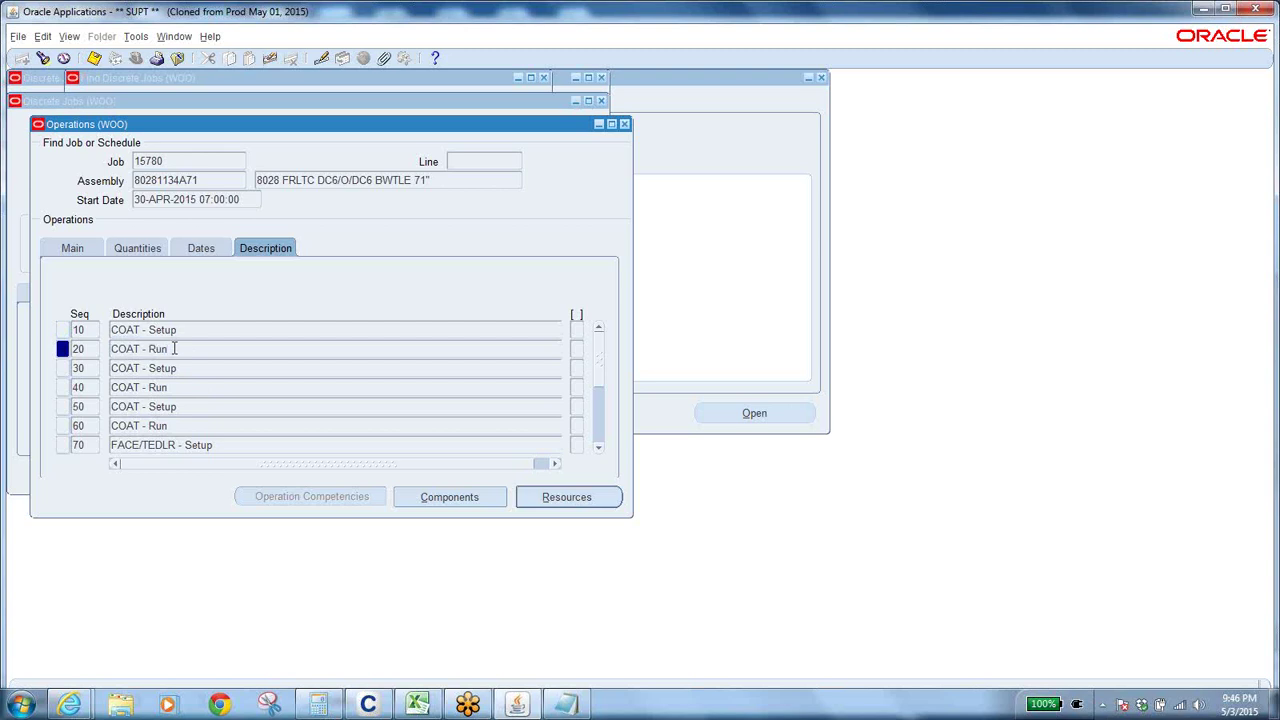
{"action": "left_click", "coordinate": [89, 368]}
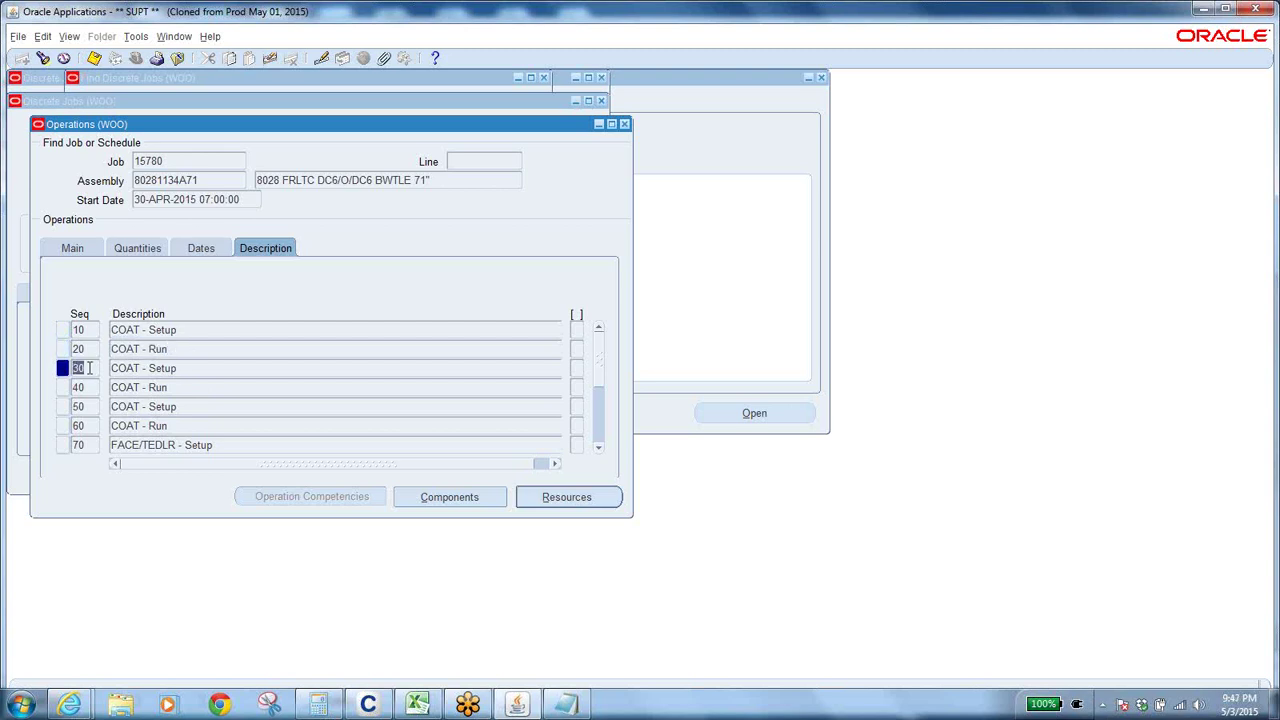
{"action": "left_click", "coordinate": [190, 366]}
{"action": "left_click", "coordinate": [190, 350]}
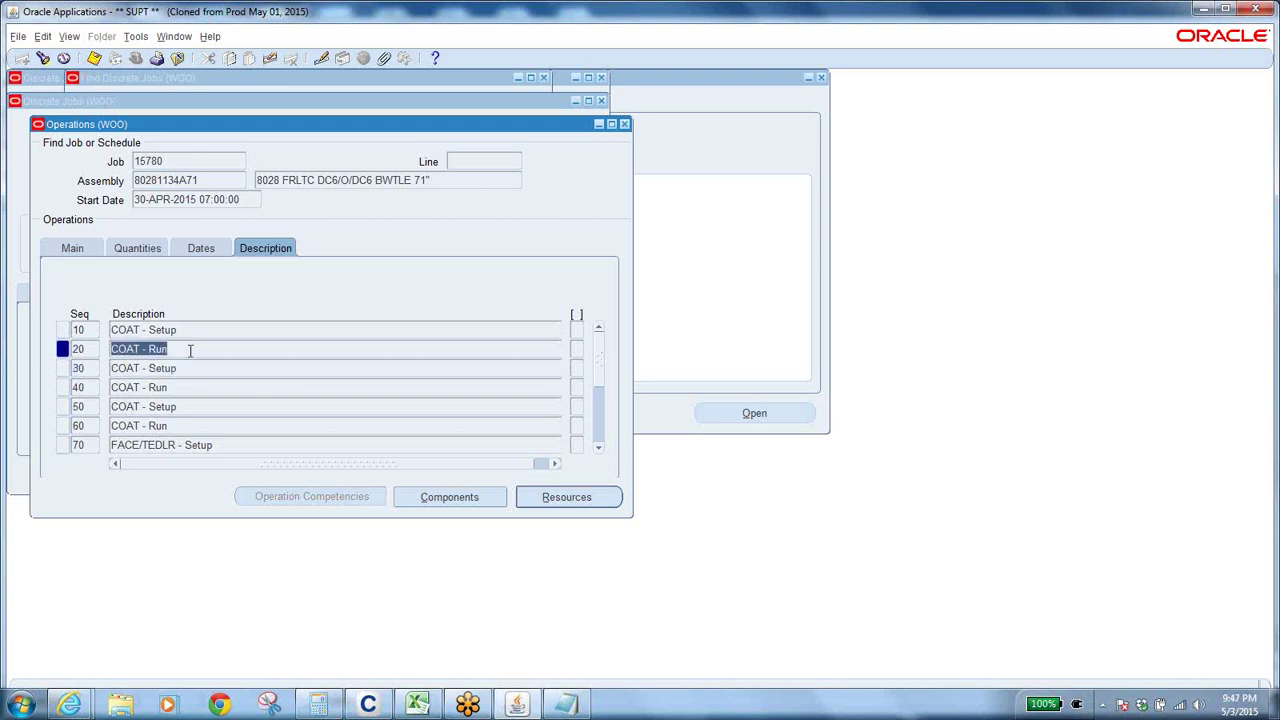
{"action": "left_click", "coordinate": [185, 368]}
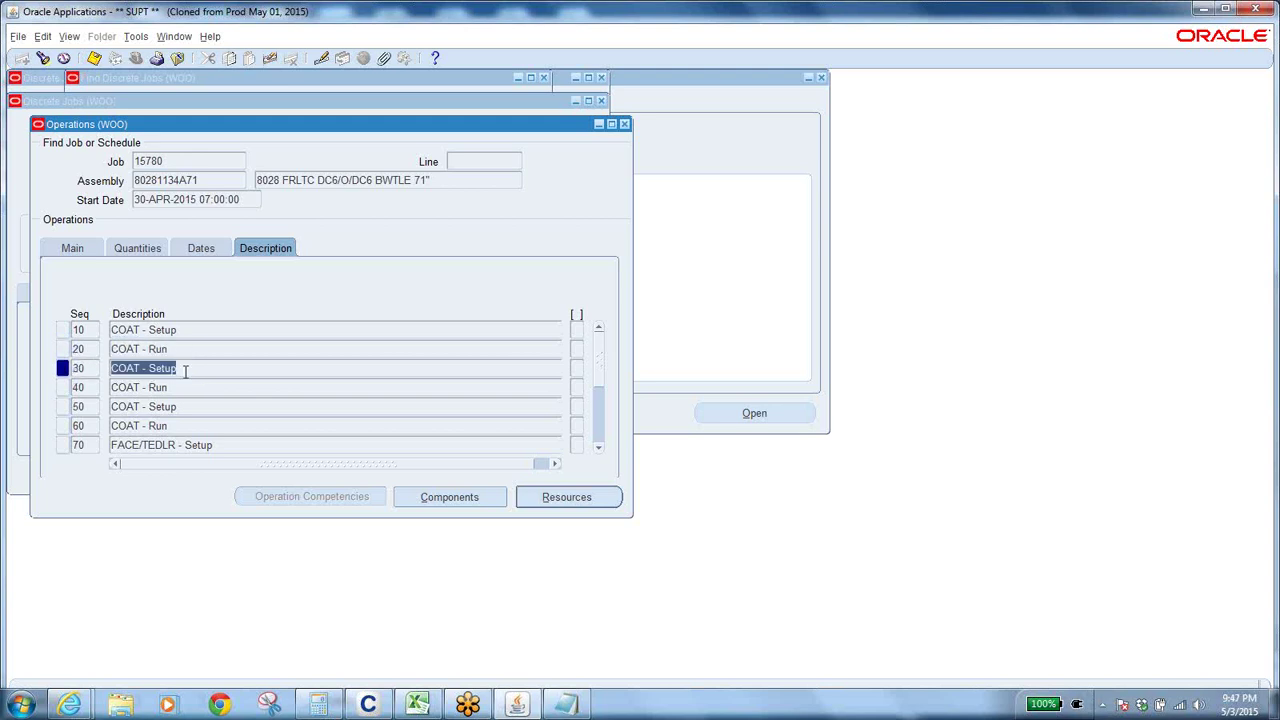
{"action": "left_click", "coordinate": [178, 387]}
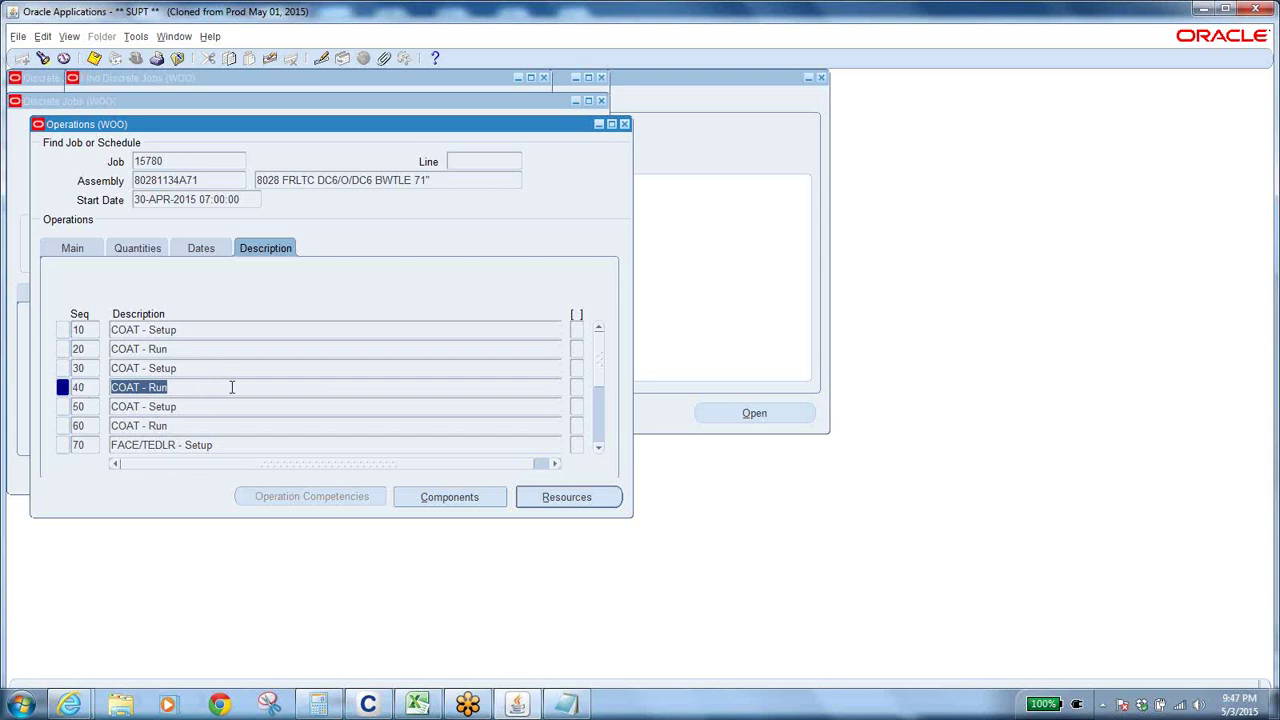
Step: Examine the descriptions of operation sequences 50 and 60, followed by the setup operation in sequence 70
{"action": "left_click", "coordinate": [90, 408]}
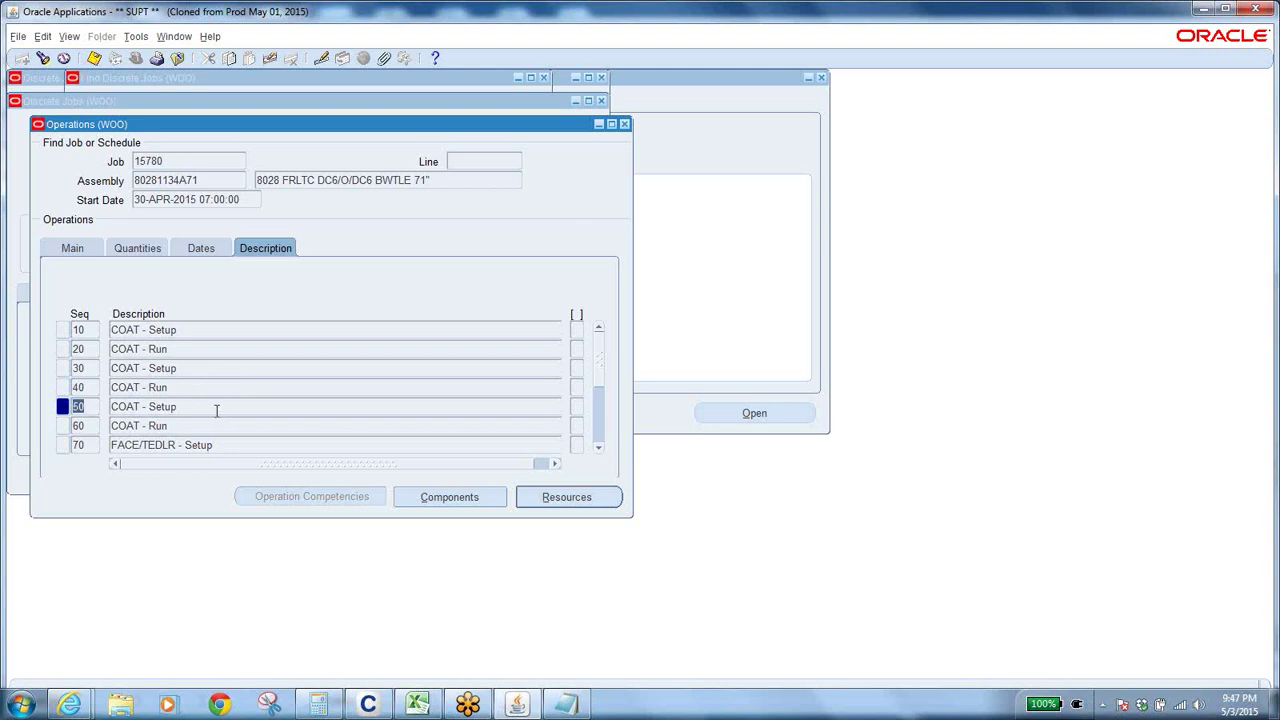
{"action": "key", "text": "Tab"}
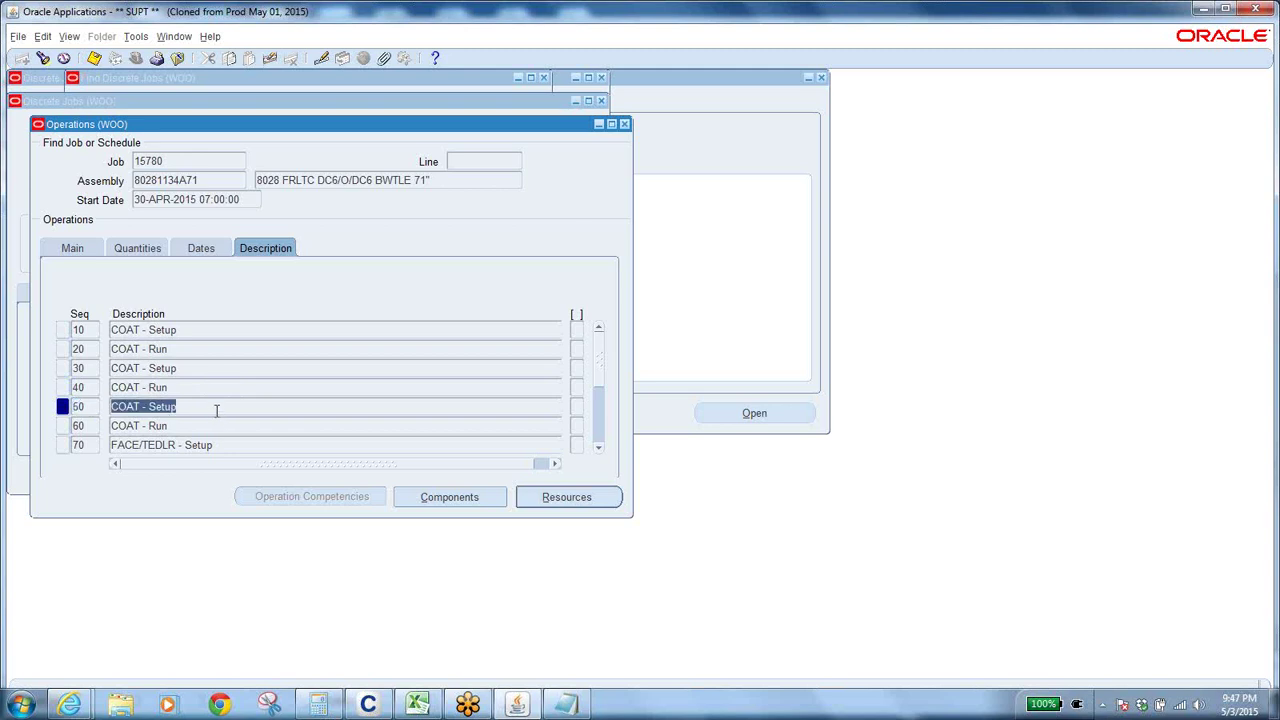
{"action": "left_click", "coordinate": [205, 428]}
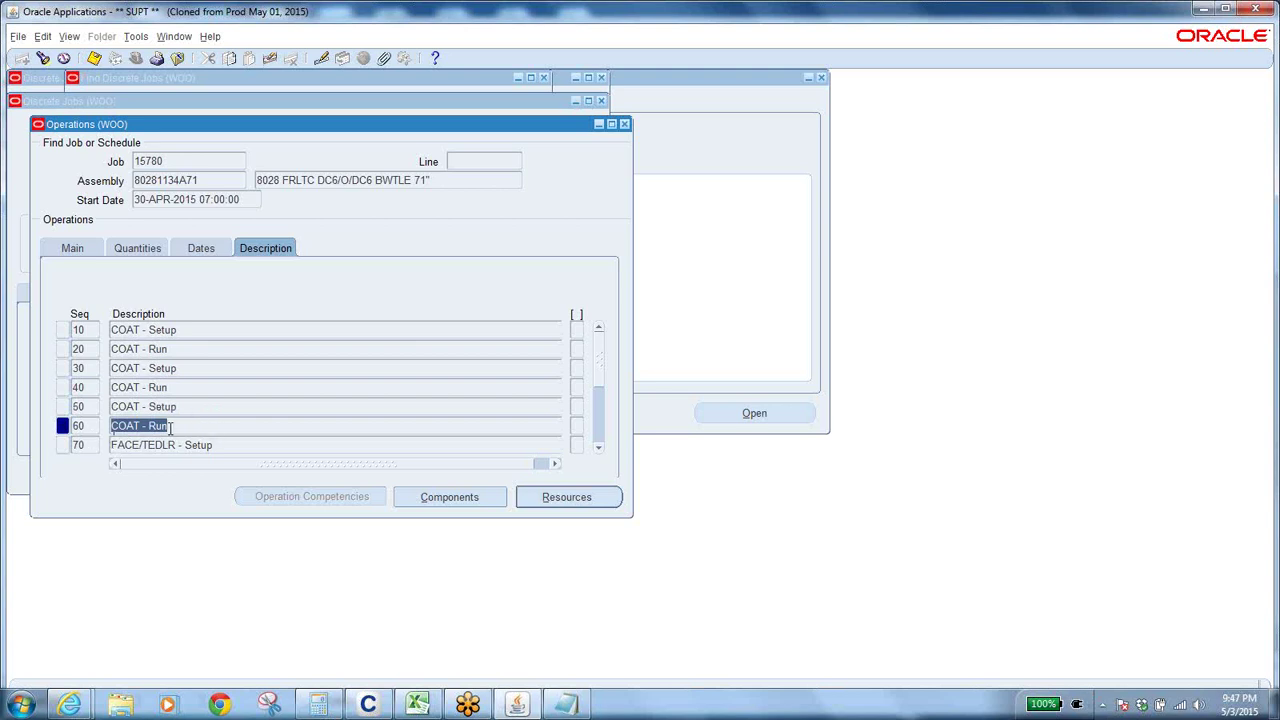
{"action": "left_click", "coordinate": [171, 427]}
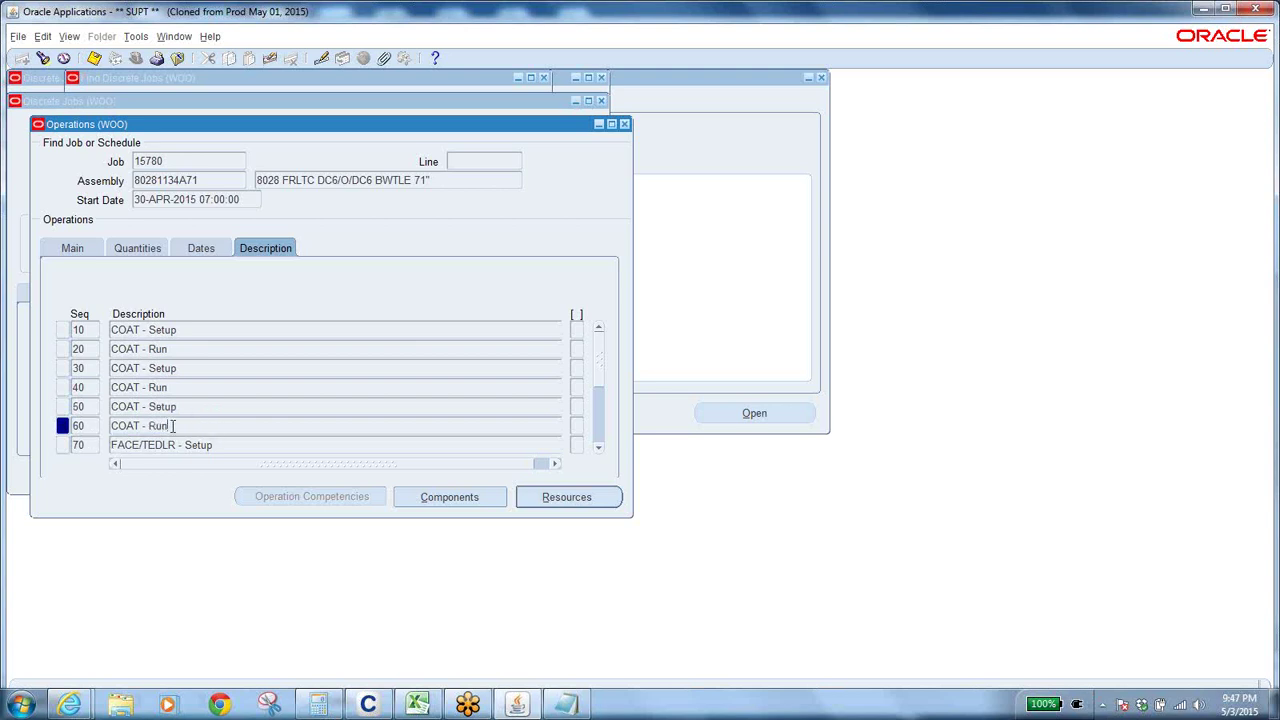
{"action": "left_click", "coordinate": [91, 428]}
{"action": "type", "text": "50"}
{"action": "key", "text": "Tab"}
{"action": "key", "text": "Down"}
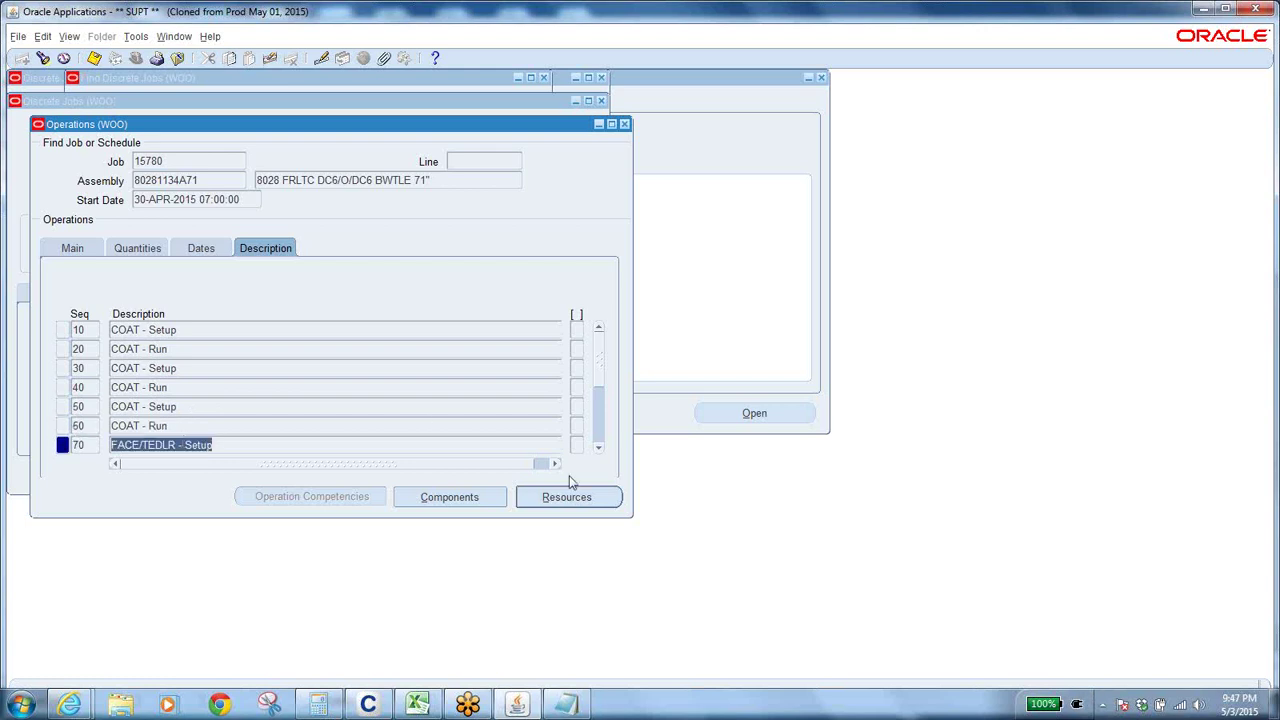
Step: Bring the remaining operations into view and examine the descriptions of sequences 60 to 90
{"action": "left_click", "coordinate": [597, 448]}
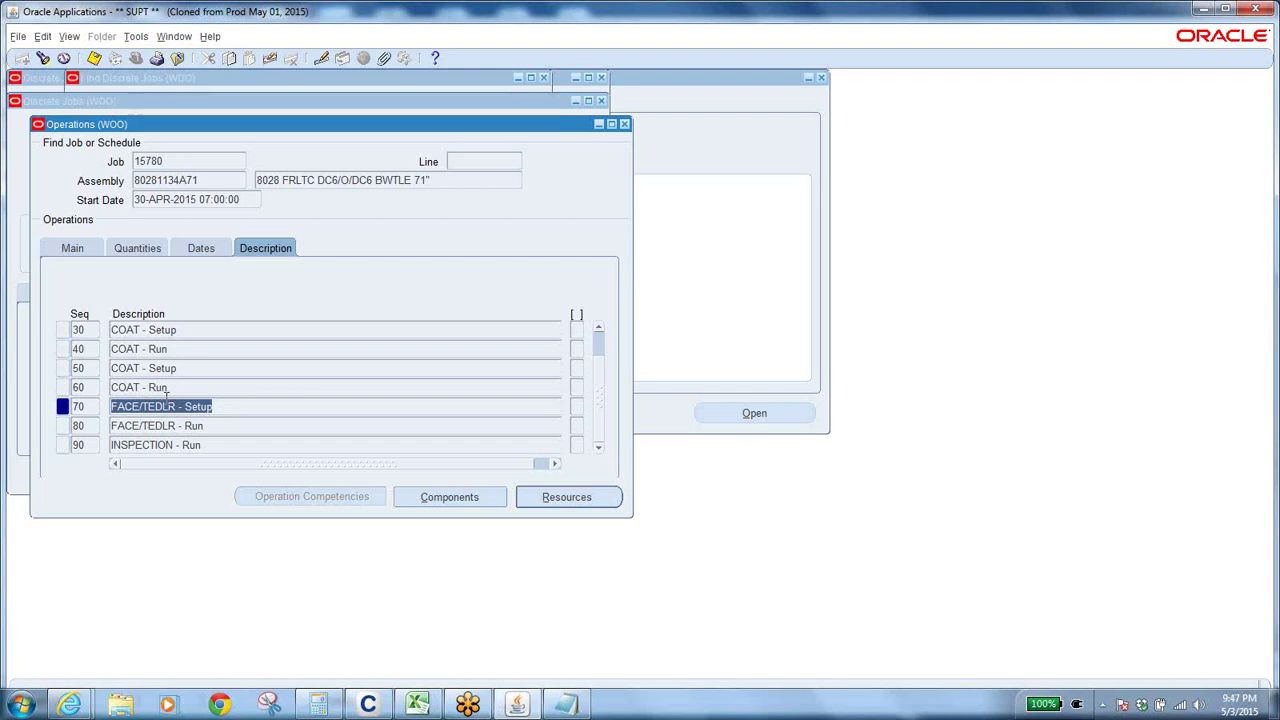
{"action": "left_click", "coordinate": [91, 387]}
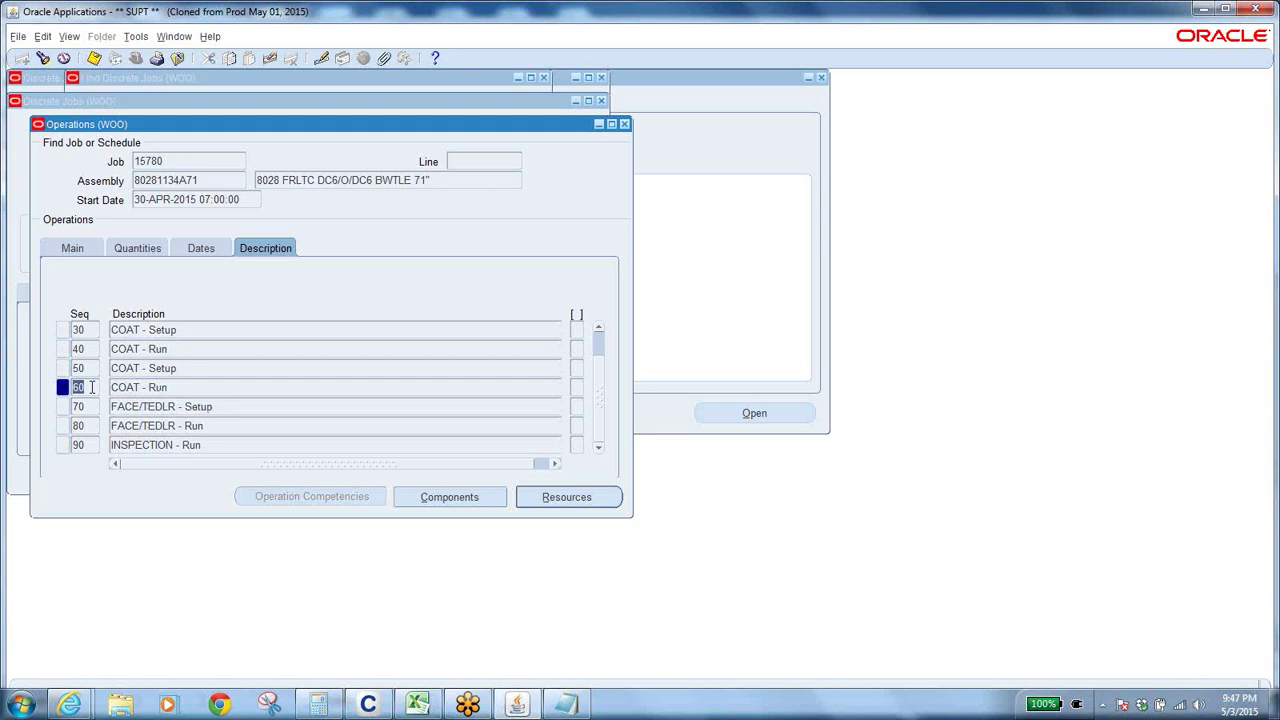
{"action": "left_click", "coordinate": [214, 407]}
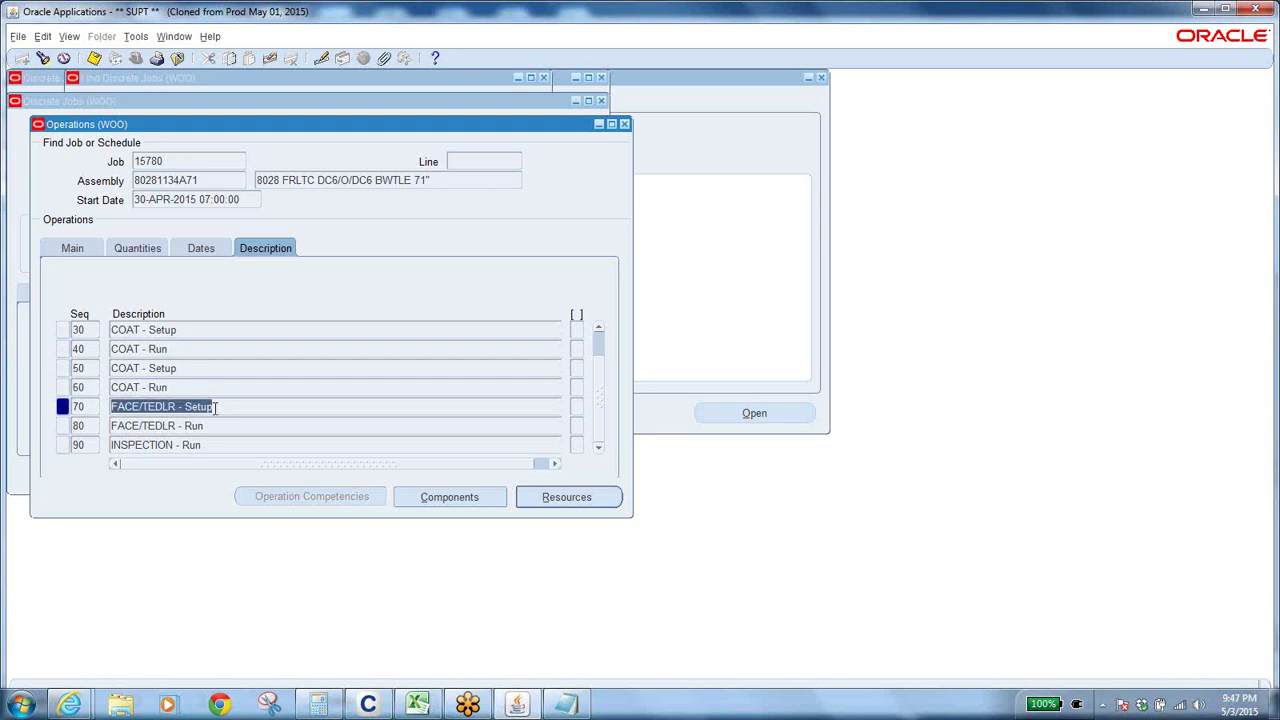
{"action": "left_click", "coordinate": [208, 426]}
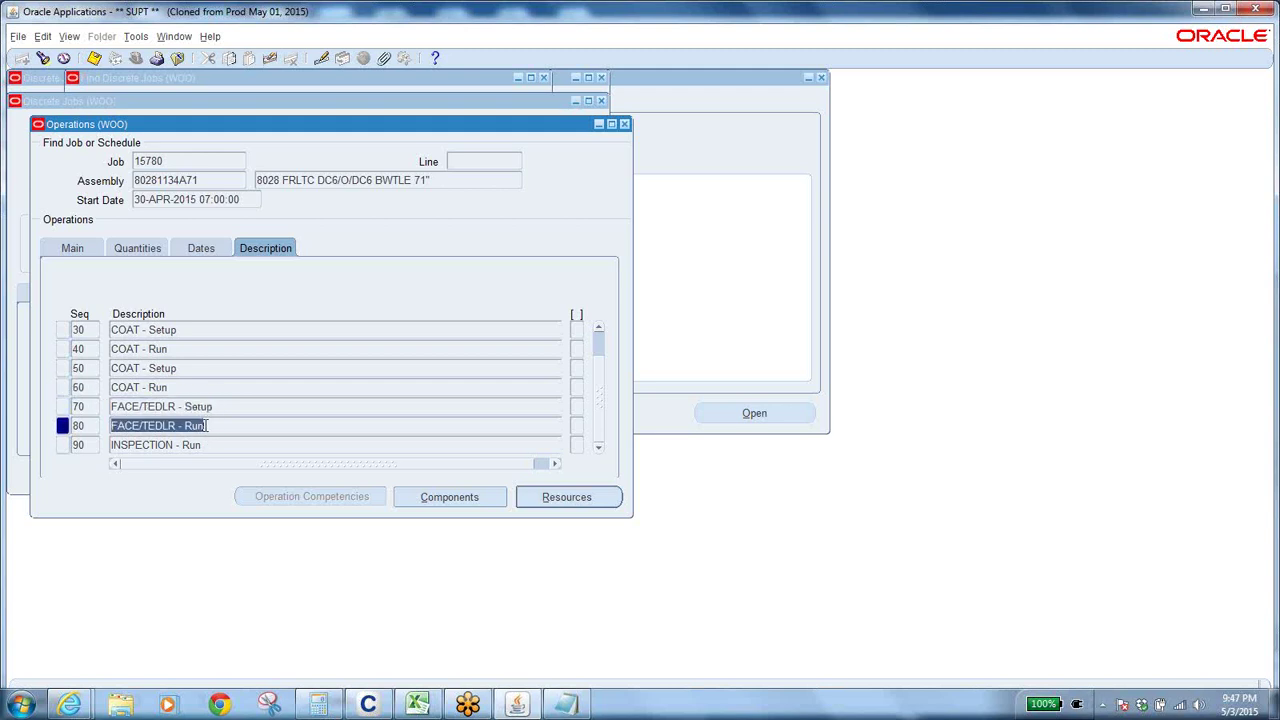
{"action": "left_click", "coordinate": [203, 446]}
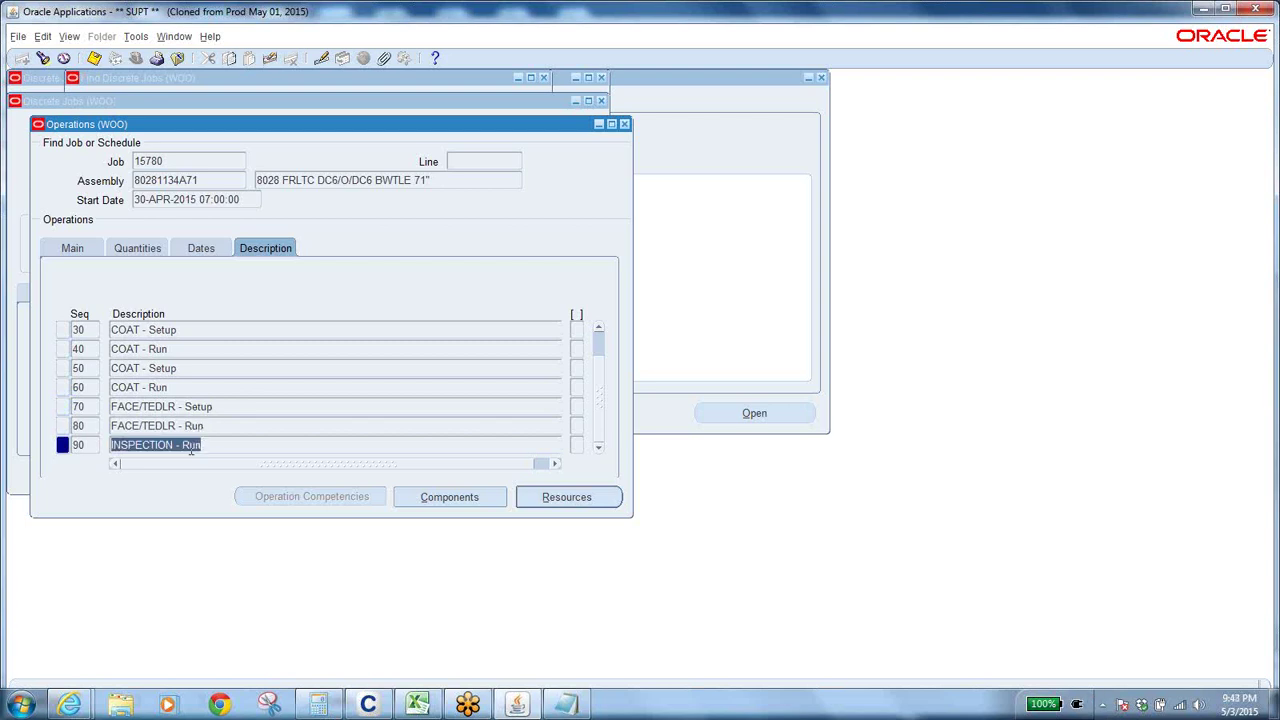
Step: Compare the descriptions of the FACE/TEDLR run operation and the inspection run operation
{"action": "left_click", "coordinate": [224, 427]}
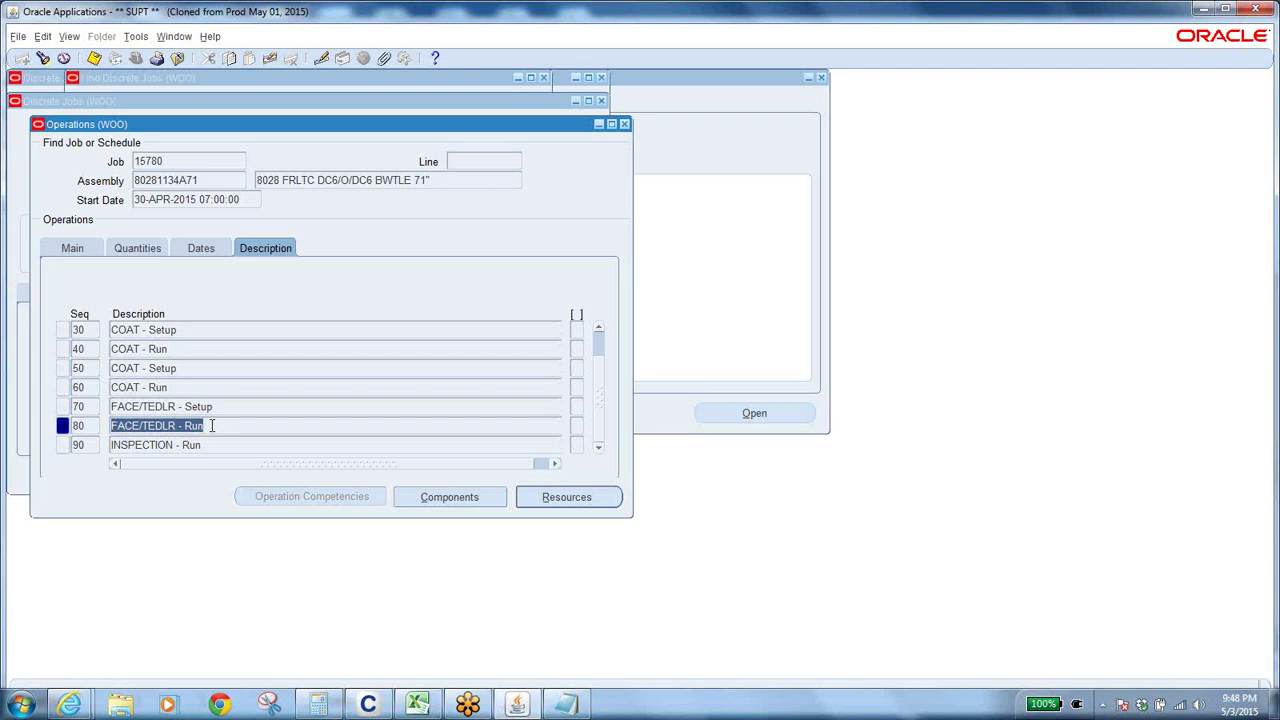
{"action": "left_click", "coordinate": [211, 425]}
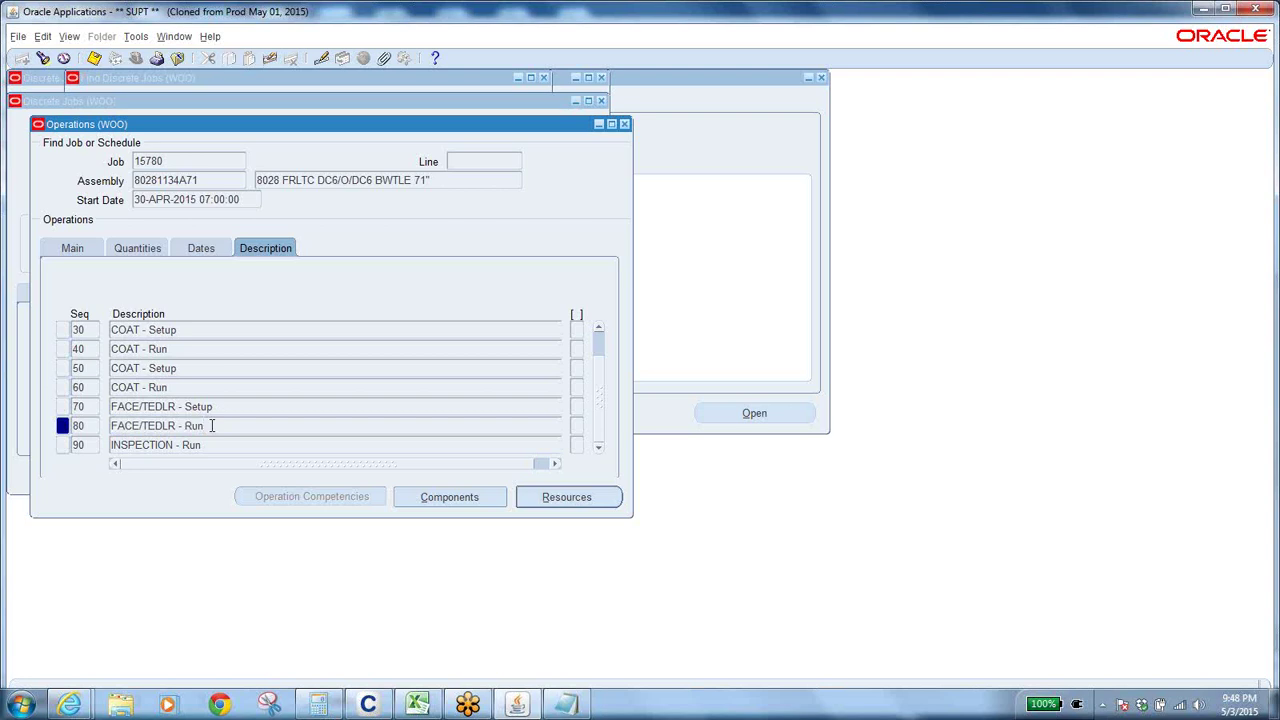
{"action": "triple_click", "coordinate": [211, 425]}
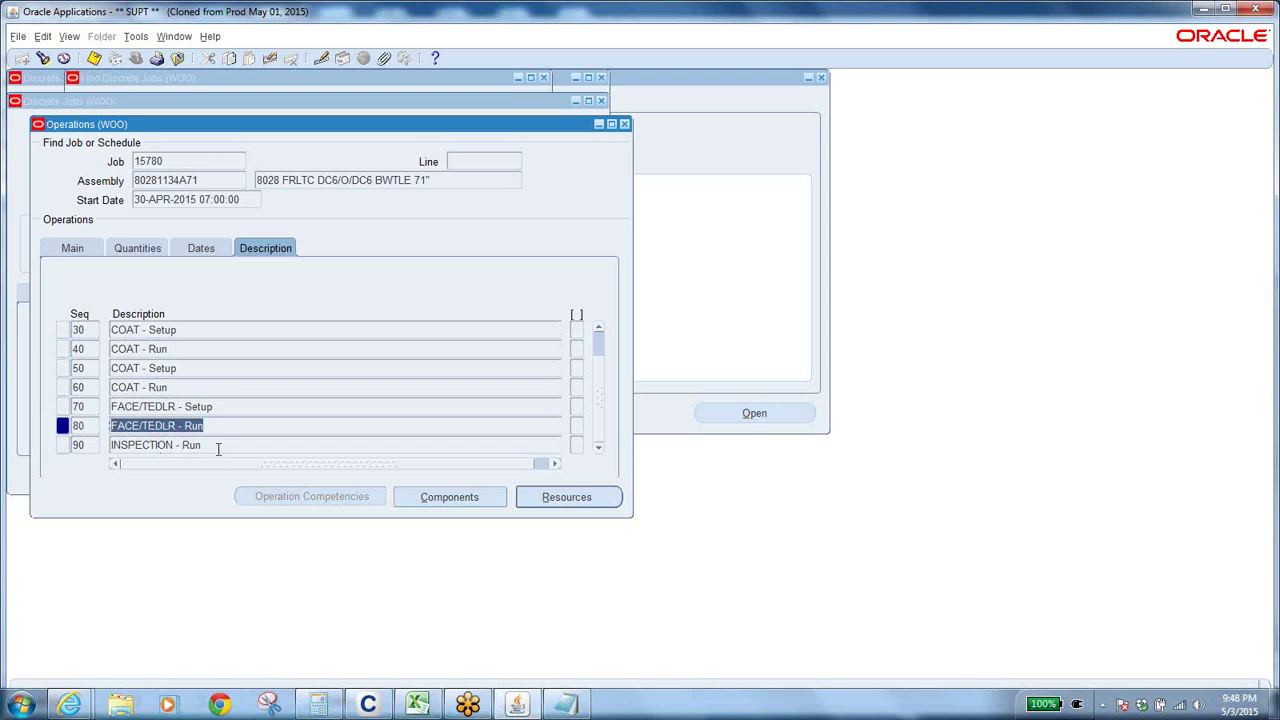
{"action": "key", "text": "Down"}
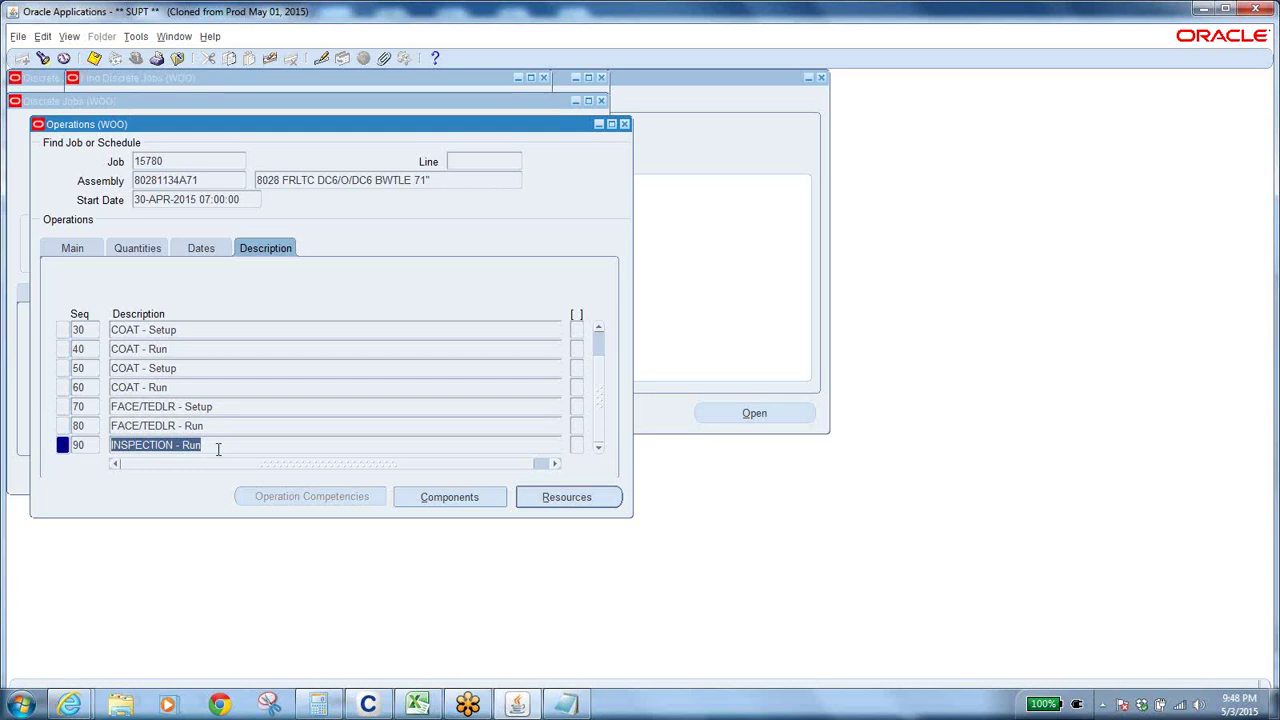
{"action": "left_click", "coordinate": [212, 444]}
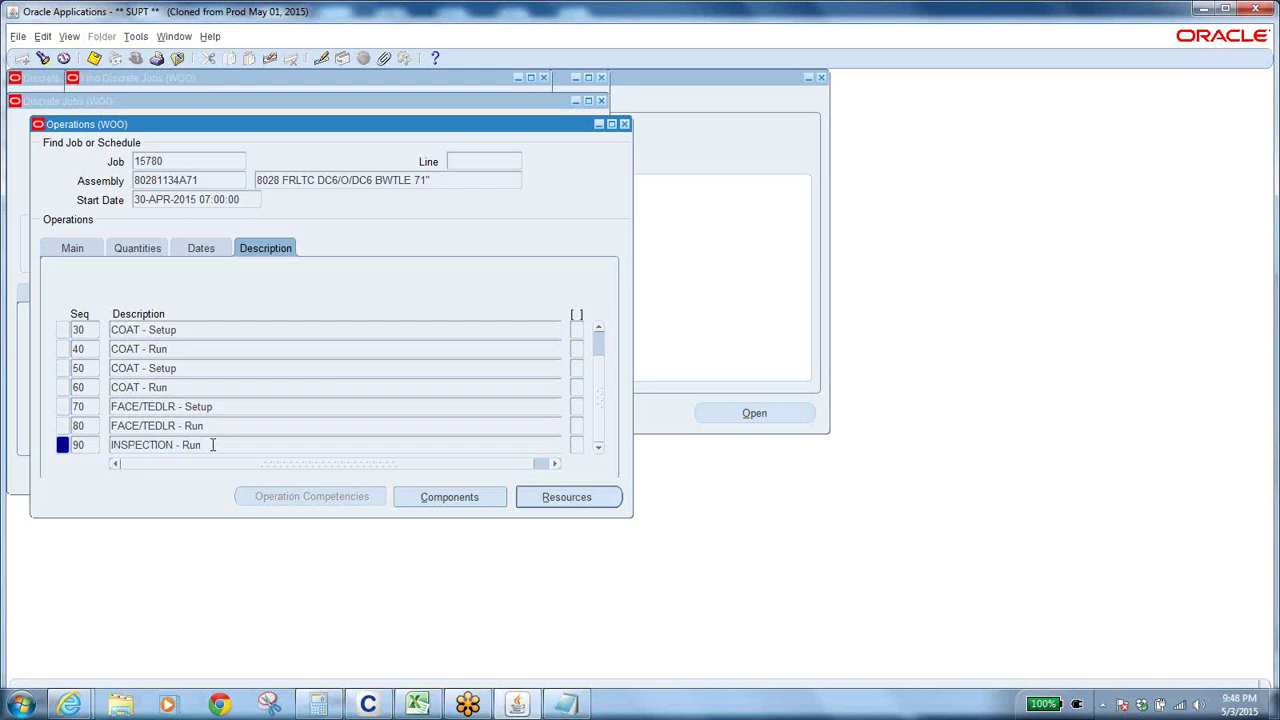
Step: Check the assembly of the job, show the operation quantities and examine those of sequence 30
{"action": "double_click", "coordinate": [203, 180]}
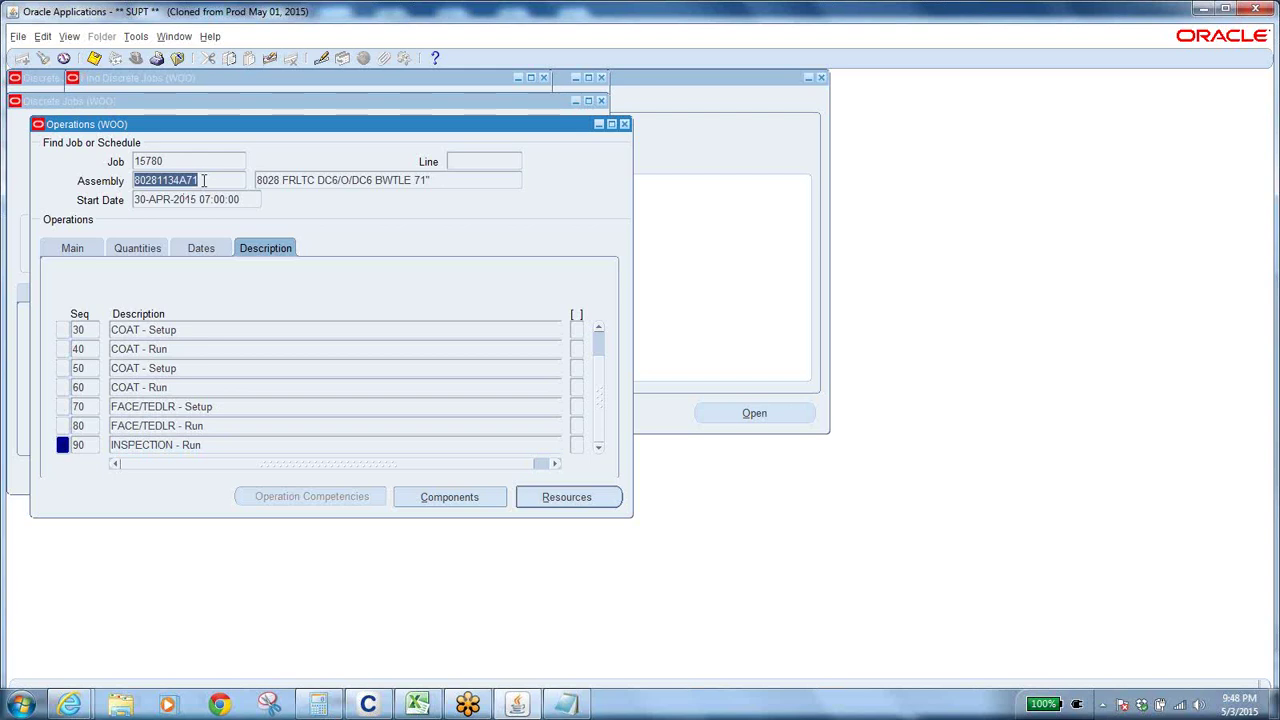
{"action": "left_click", "coordinate": [138, 250]}
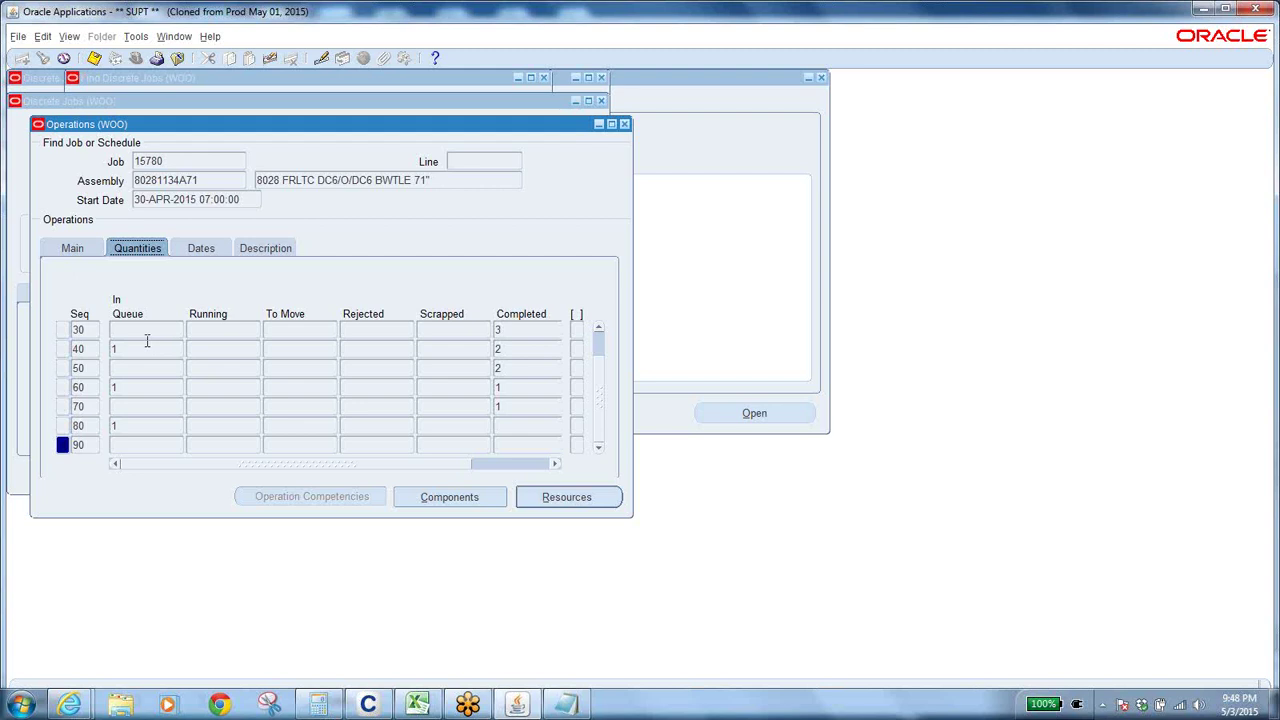
{"action": "left_click", "coordinate": [112, 329]}
{"action": "left_click", "coordinate": [82, 329]}
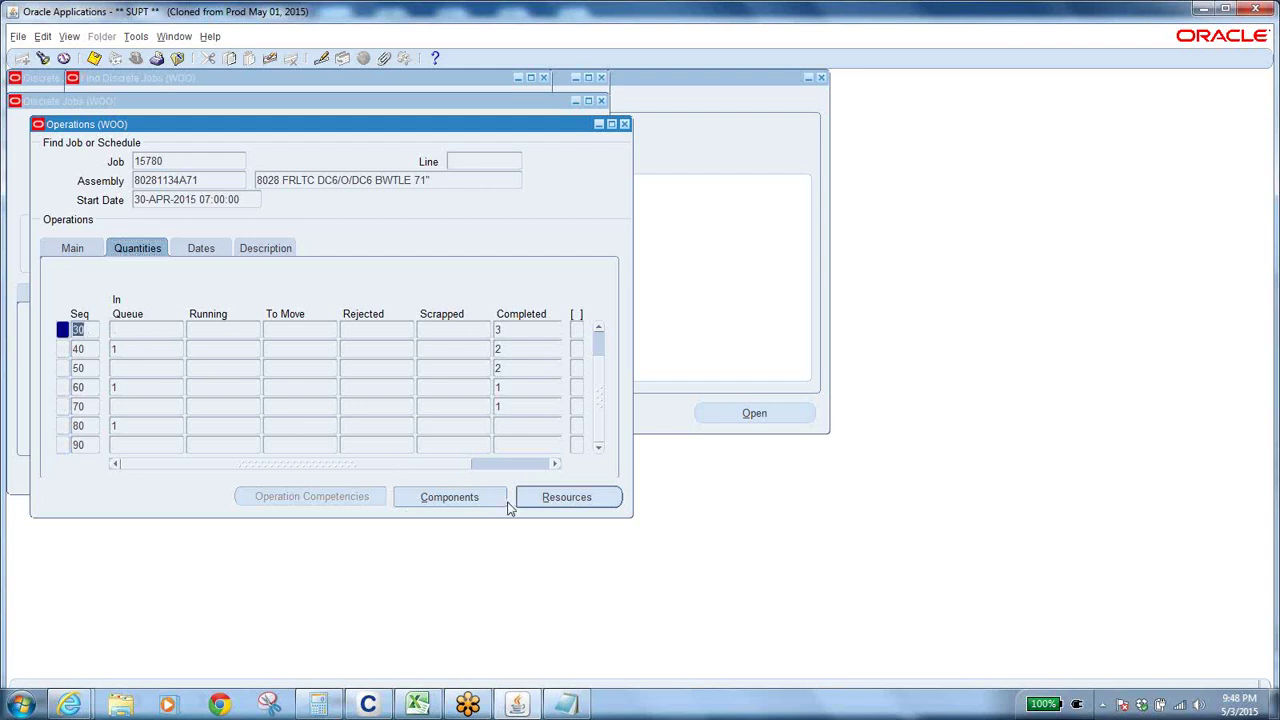
Step: Check the component requirements of operation 30 and those of operation 40, including the supply details of component B10334DC124
{"action": "left_click", "coordinate": [445, 499]}
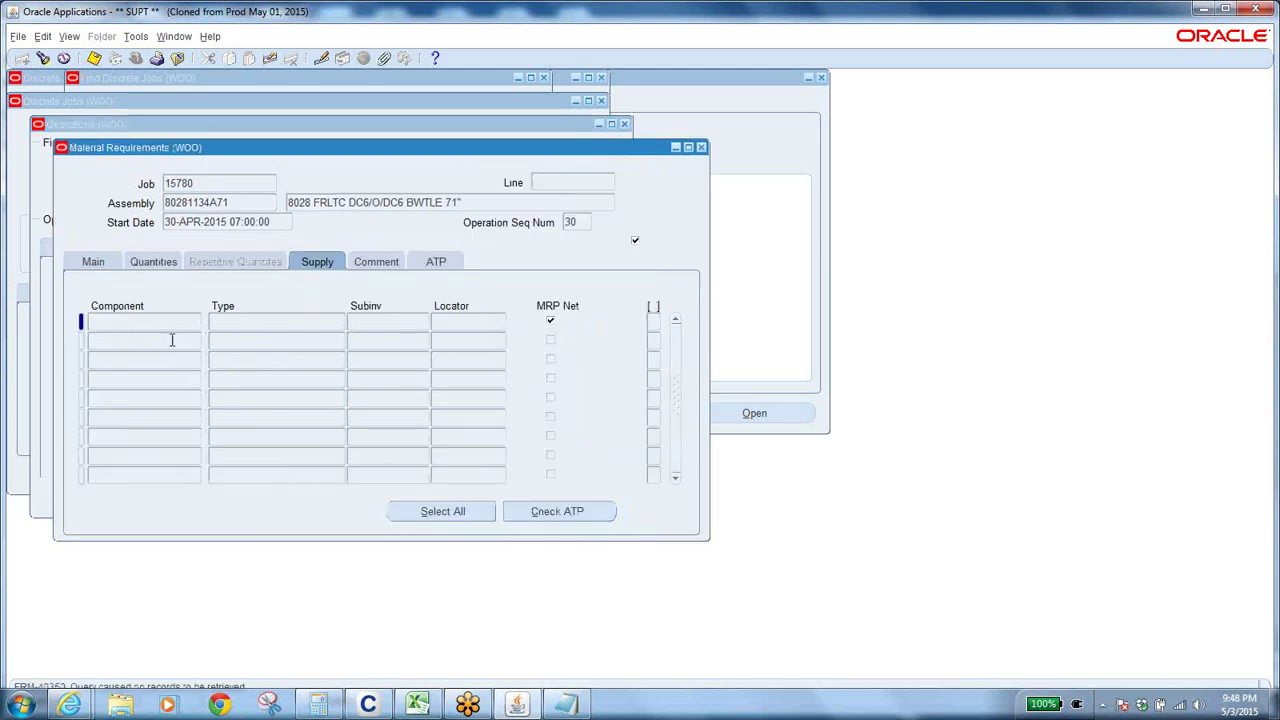
{"action": "left_click", "coordinate": [701, 148]}
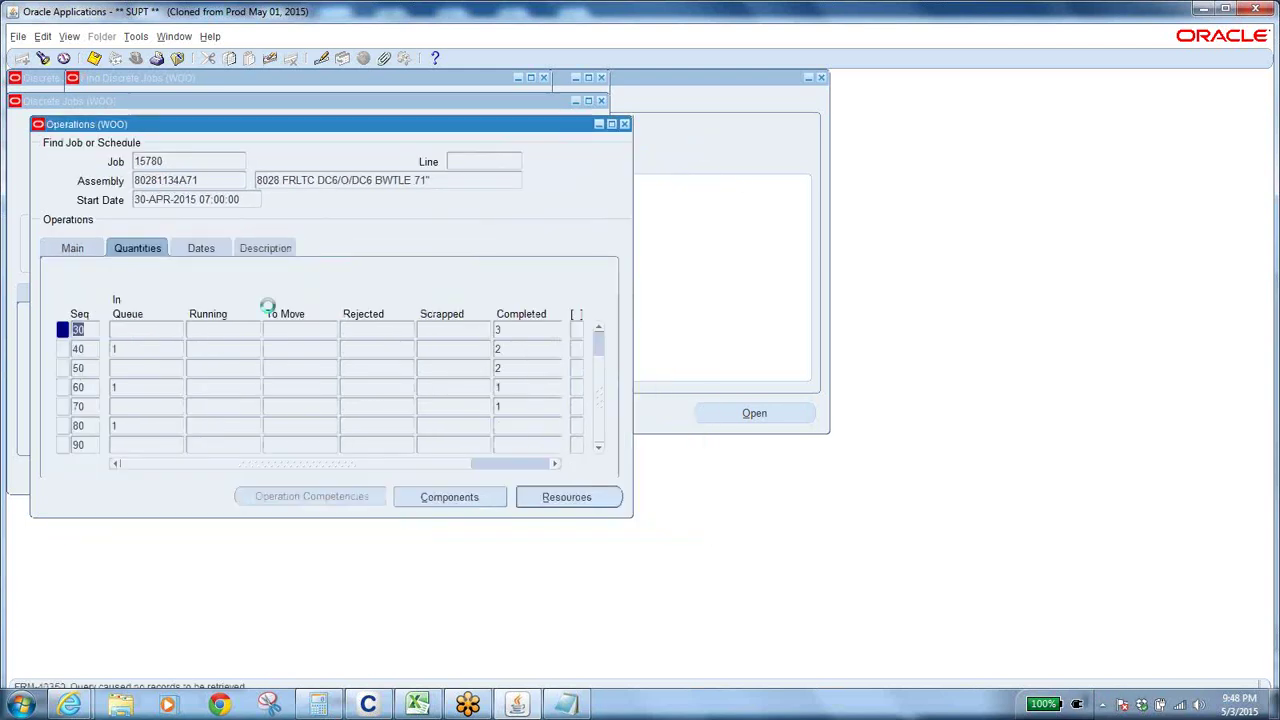
{"action": "left_click", "coordinate": [88, 350]}
{"action": "left_click", "coordinate": [460, 499]}
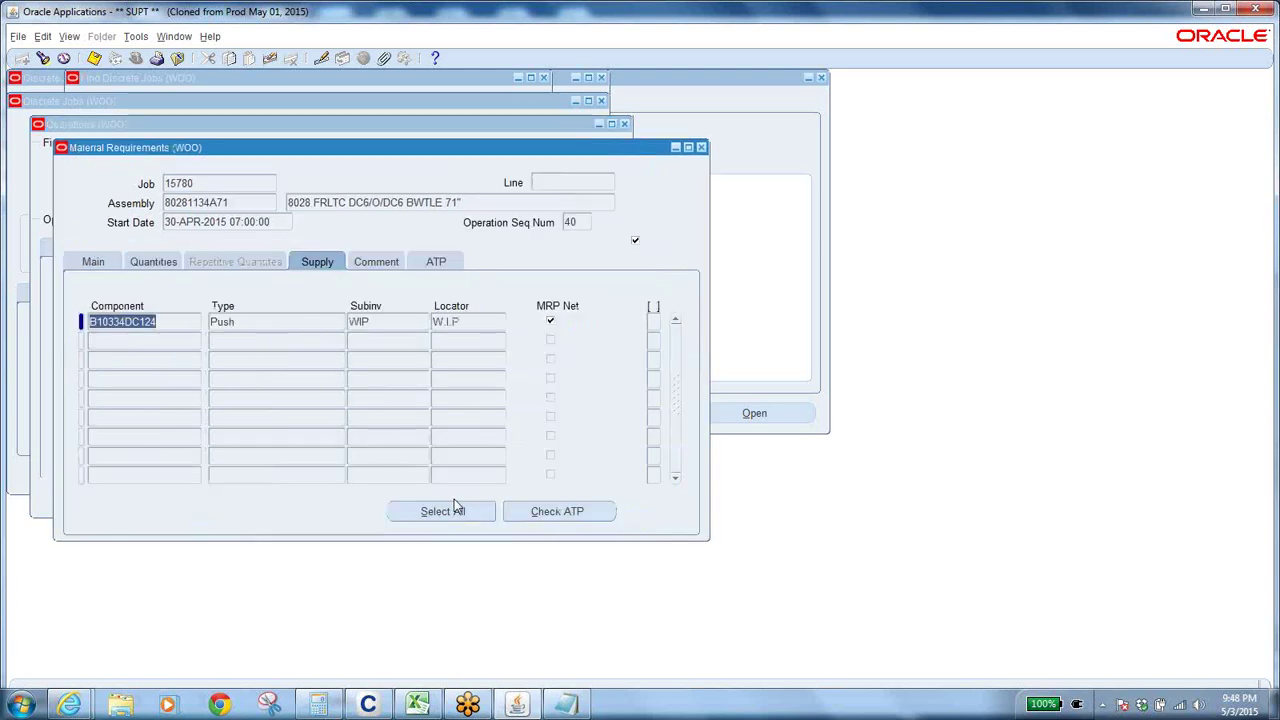
{"action": "left_click", "coordinate": [173, 322]}
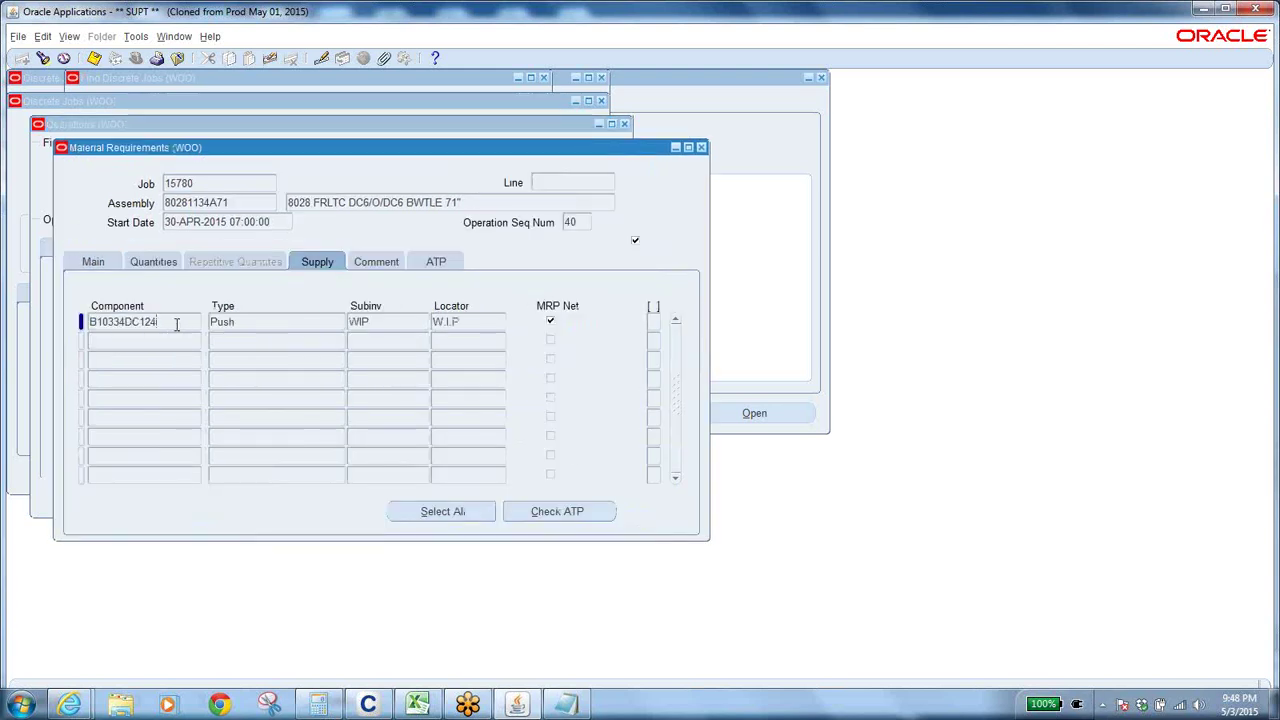
Step: Show the requirement quantities for operation 40 and examine the per-assembly and required quantities of B10334DC124
{"action": "left_click", "coordinate": [150, 263]}
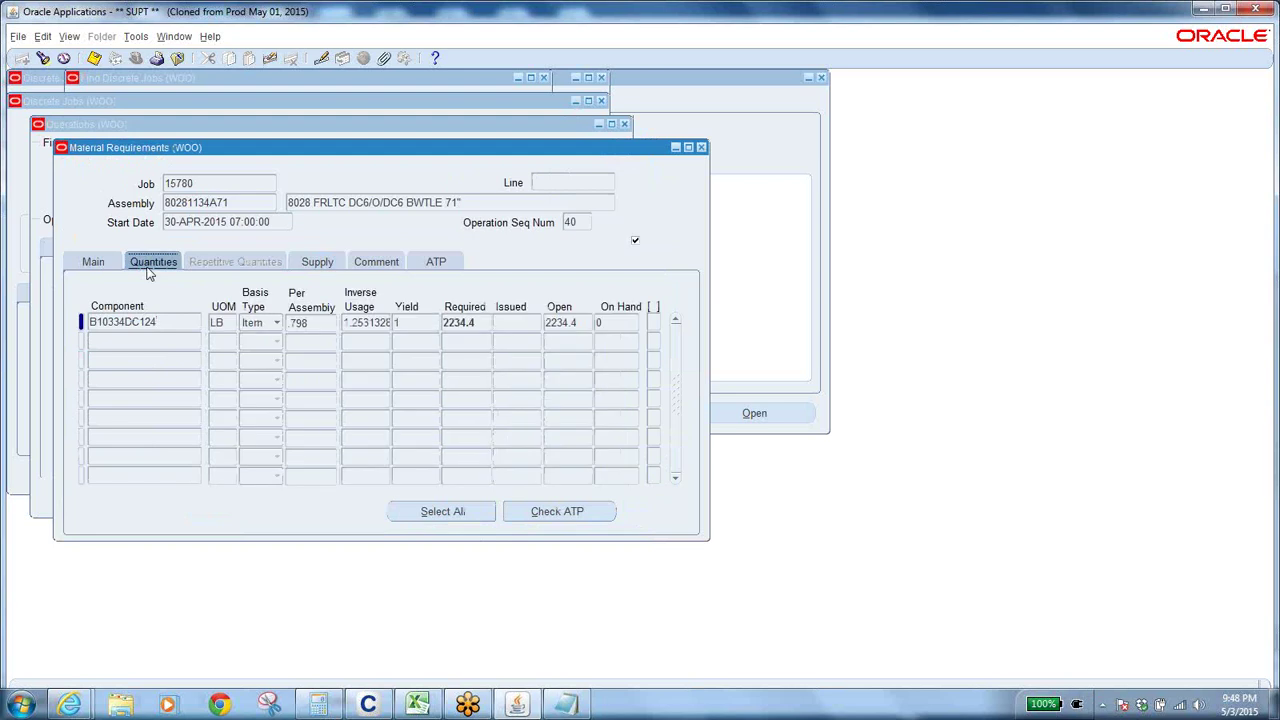
{"action": "left_click", "coordinate": [316, 321]}
{"action": "left_click", "coordinate": [478, 322]}
{"action": "key", "text": "shift+Tab"}
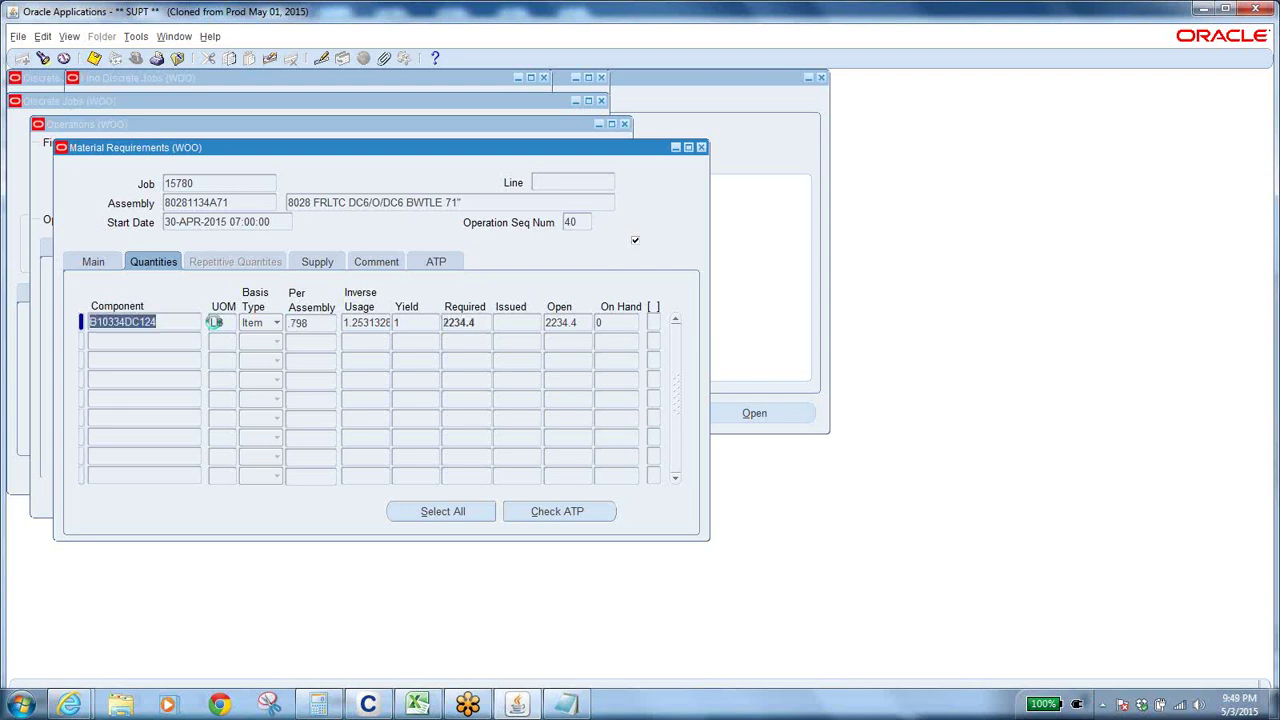
{"action": "double_click", "coordinate": [486, 323]}
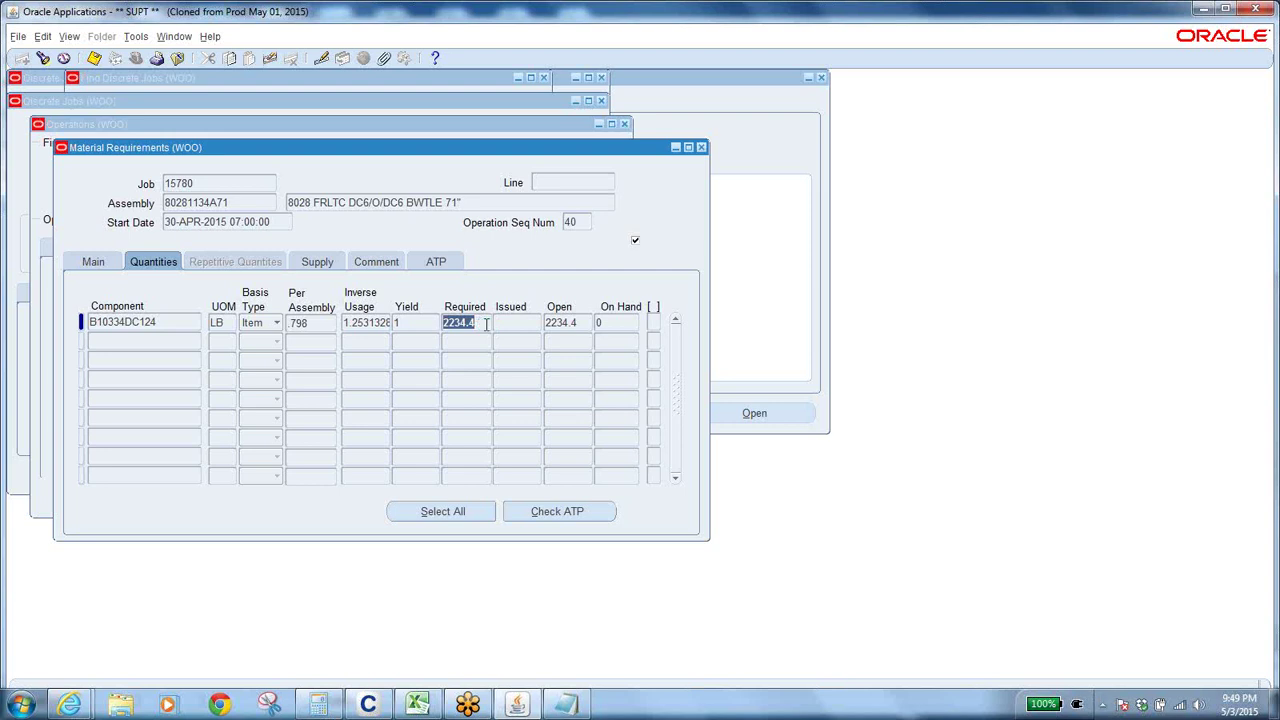
Step: Return to the job, check its assembly and examine the on-hand quantities of A1301DC6 and AT101 in the full component requirements
{"action": "left_click", "coordinate": [701, 147]}
{"action": "left_click", "coordinate": [624, 124]}
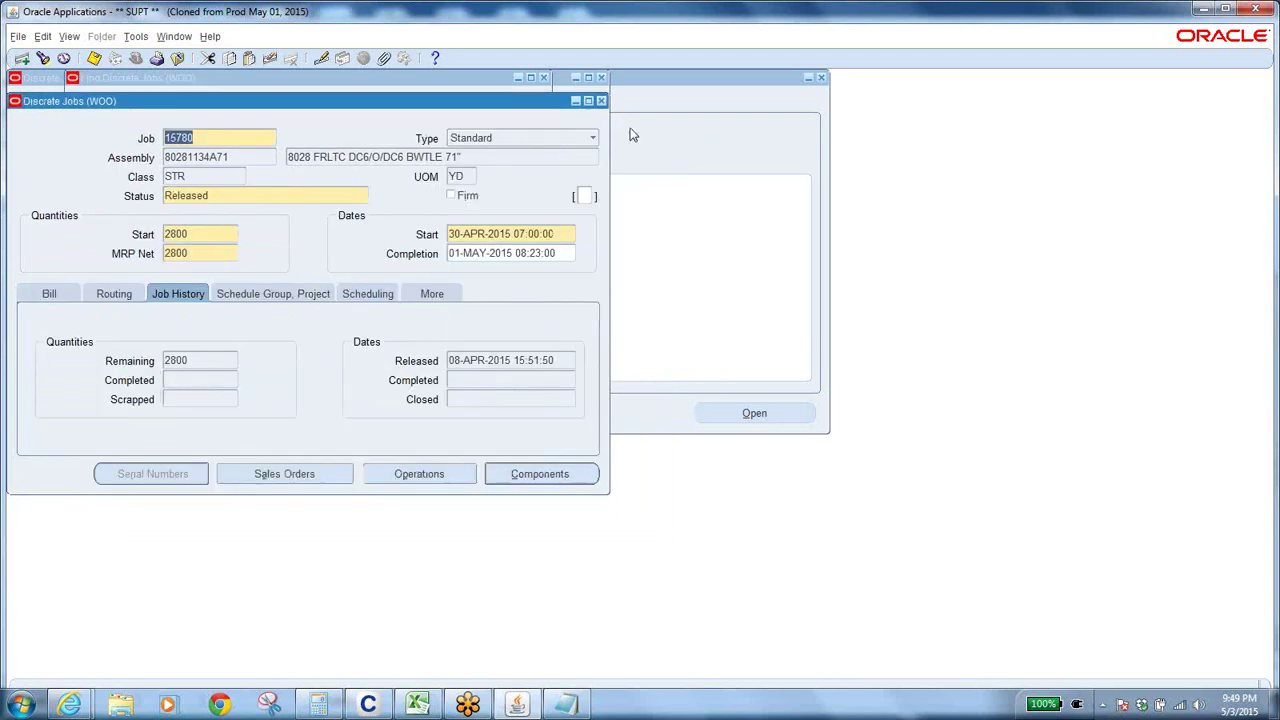
{"action": "double_click", "coordinate": [236, 157]}
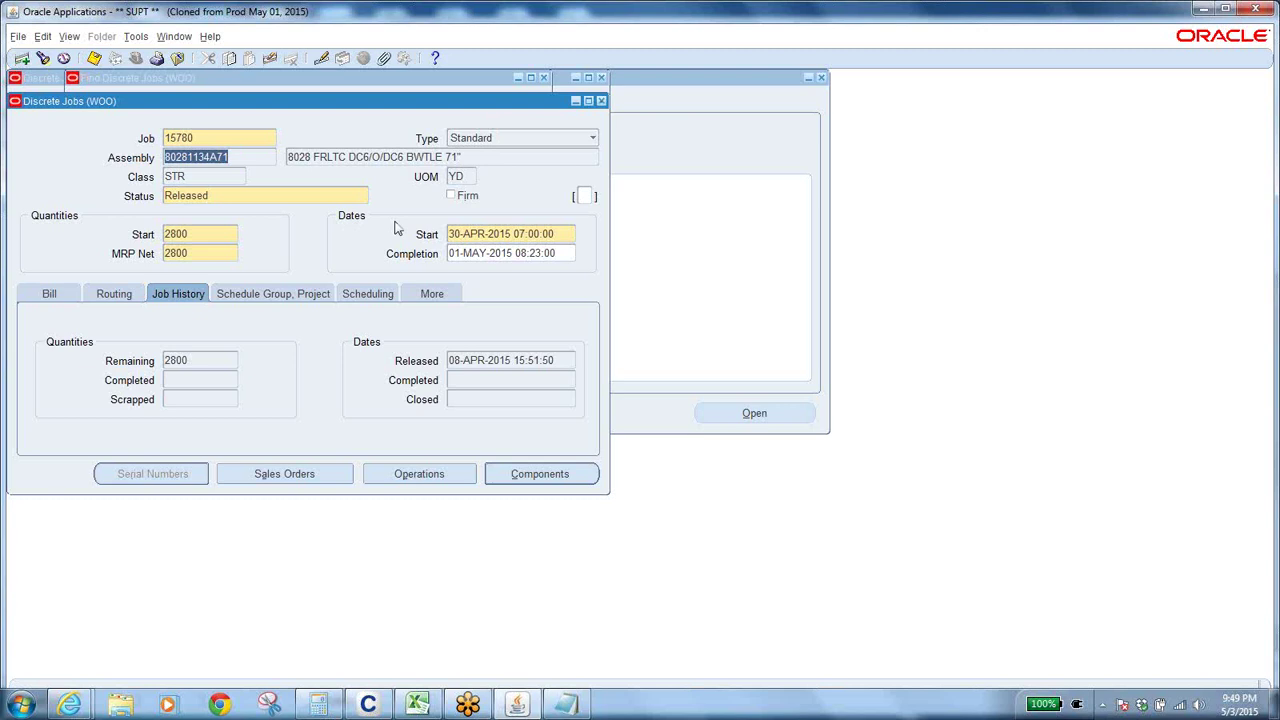
{"action": "left_click", "coordinate": [549, 482]}
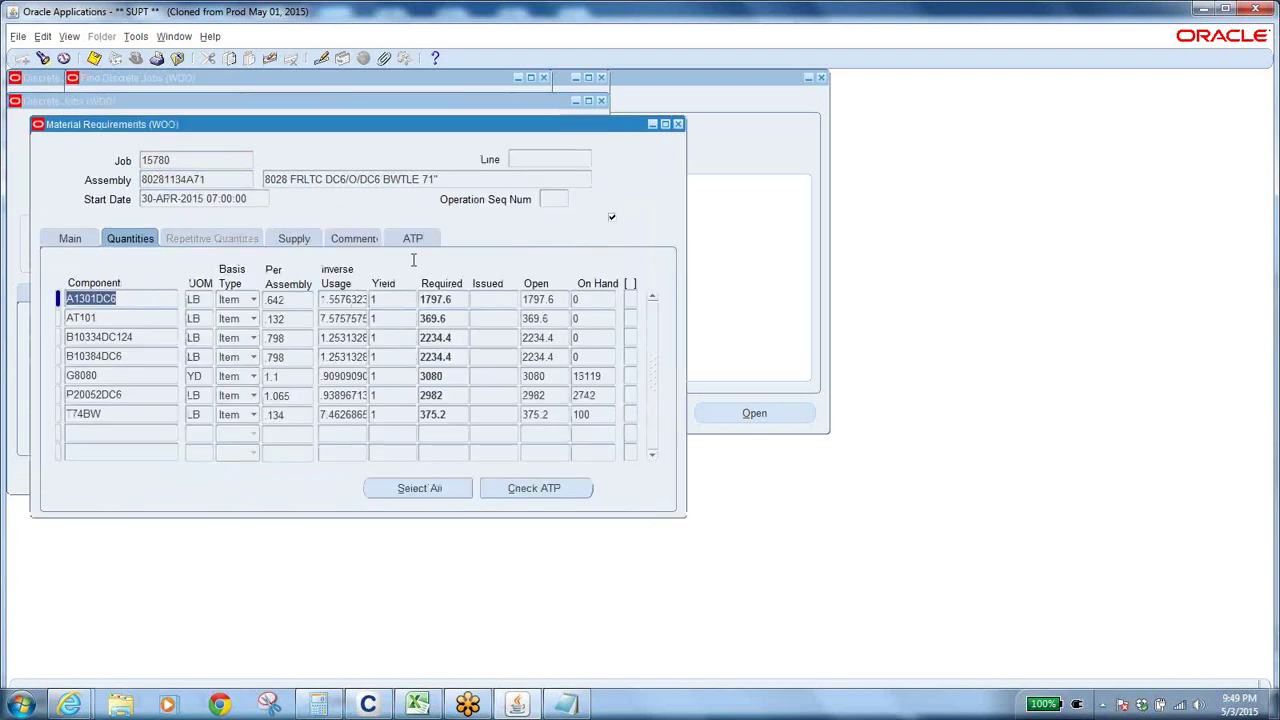
{"action": "left_click", "coordinate": [588, 301]}
{"action": "left_click", "coordinate": [590, 319]}
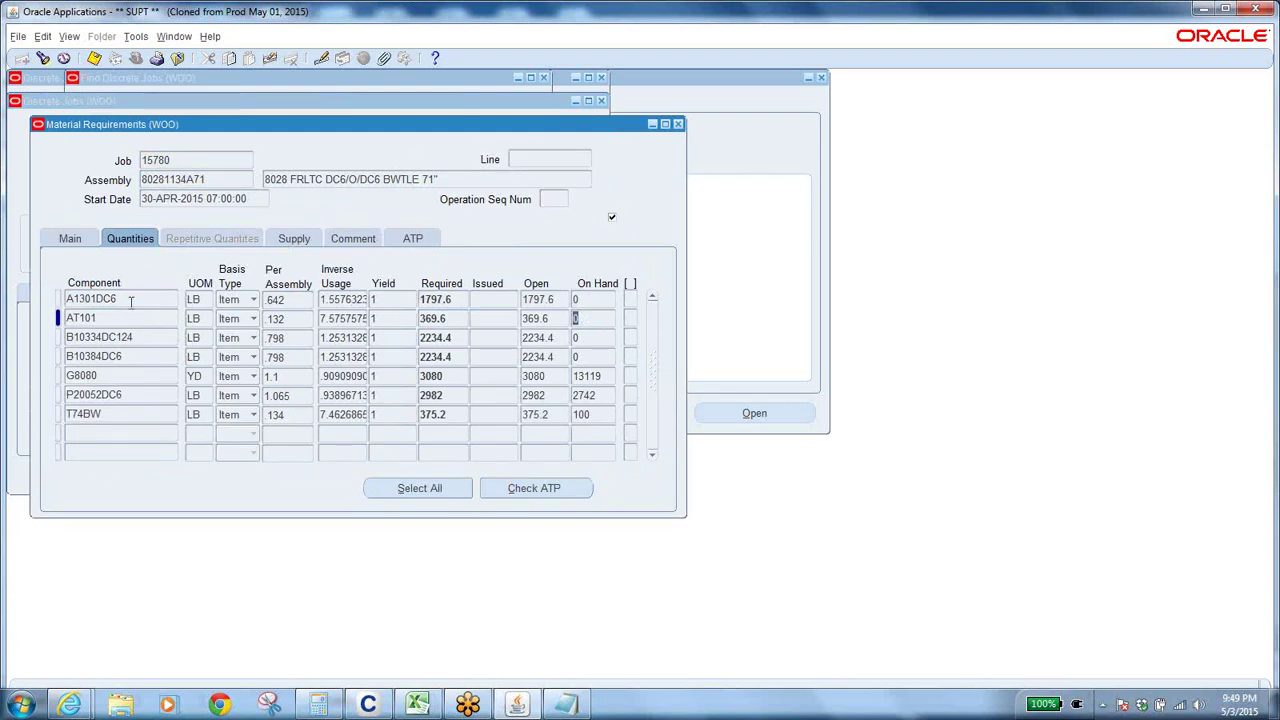
Step: Examine components A1301DC6, AT101, B10334DC124 and B10384DC6 in relation to the job's assembly
{"action": "left_click", "coordinate": [128, 302]}
{"action": "left_click", "coordinate": [138, 320]}
{"action": "left_click", "coordinate": [140, 339]}
{"action": "left_click", "coordinate": [137, 356]}
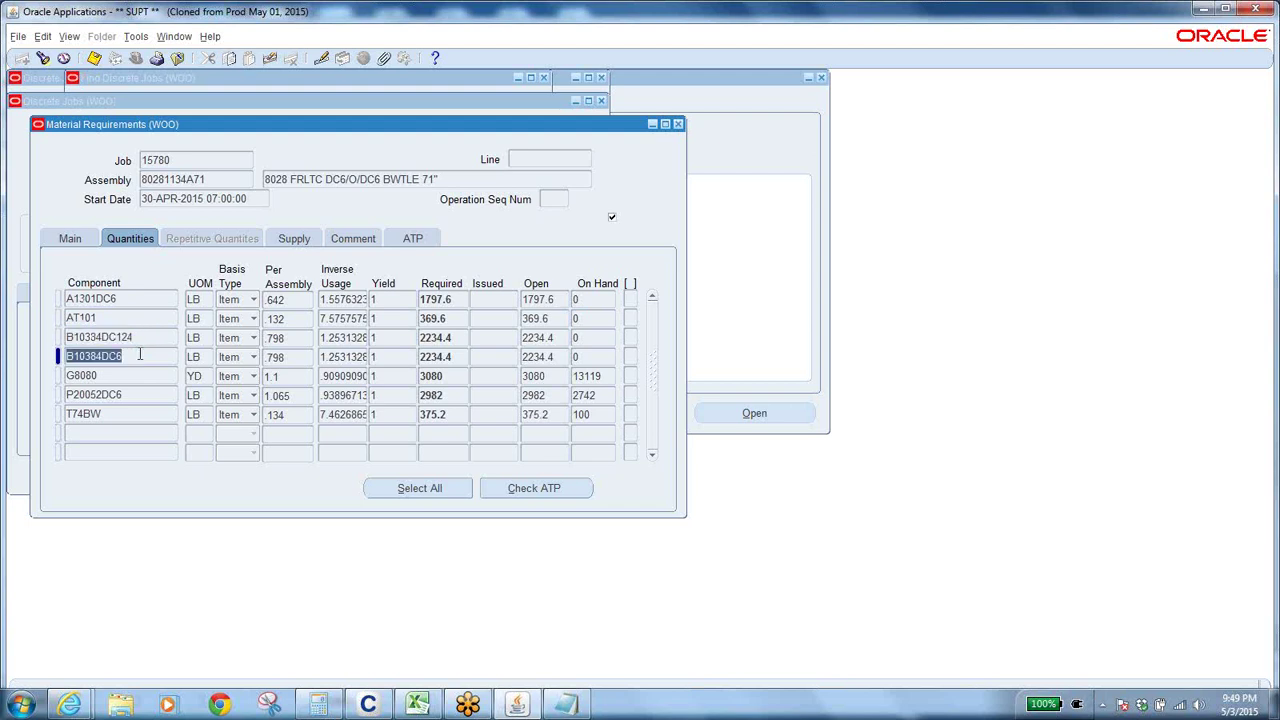
{"action": "left_click", "coordinate": [214, 178]}
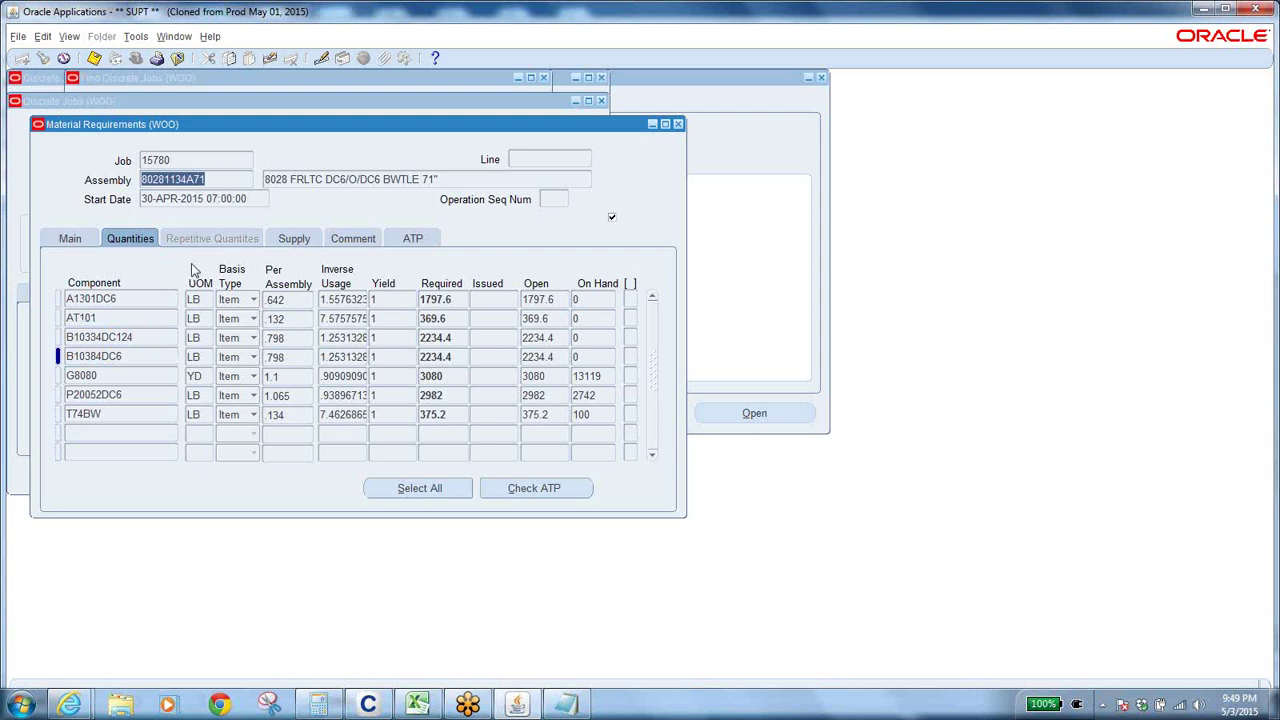
Step: Go through the component rows from A1301DC6 down to G8080 one by one
{"action": "left_click", "coordinate": [138, 299]}
{"action": "left_click", "coordinate": [144, 319]}
{"action": "left_click", "coordinate": [145, 338]}
{"action": "left_click", "coordinate": [144, 357]}
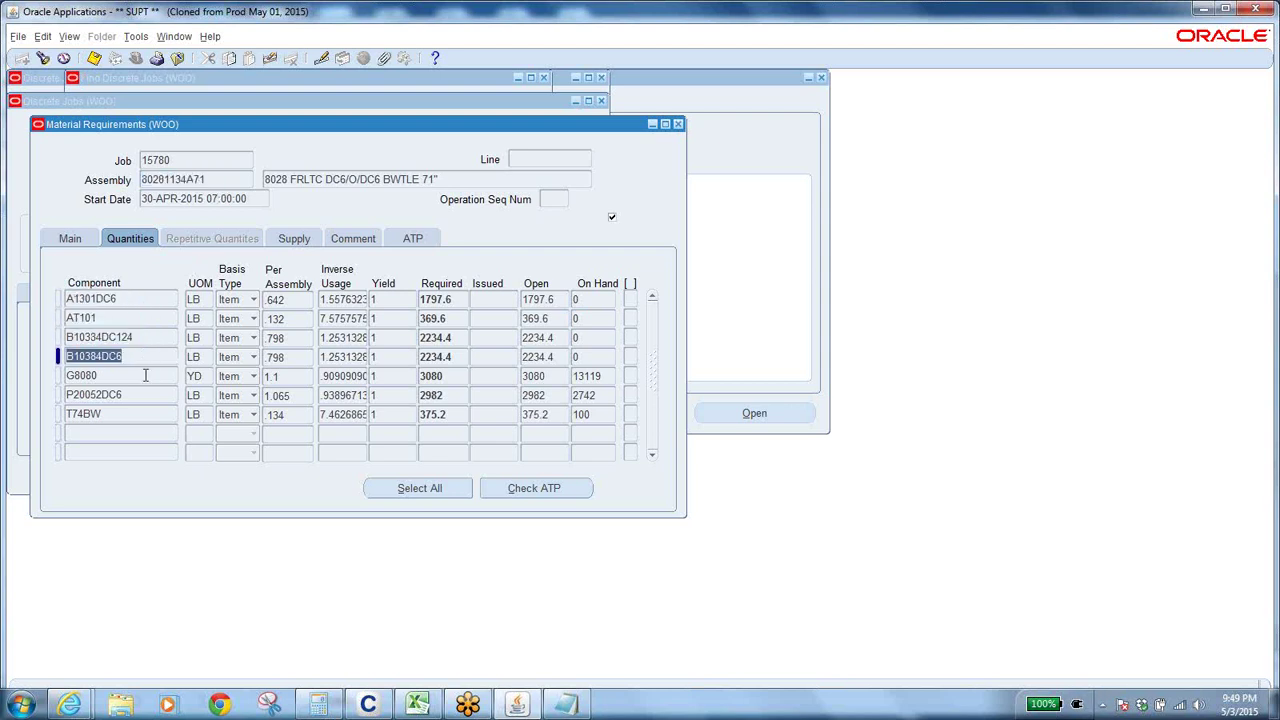
{"action": "left_click", "coordinate": [144, 376]}
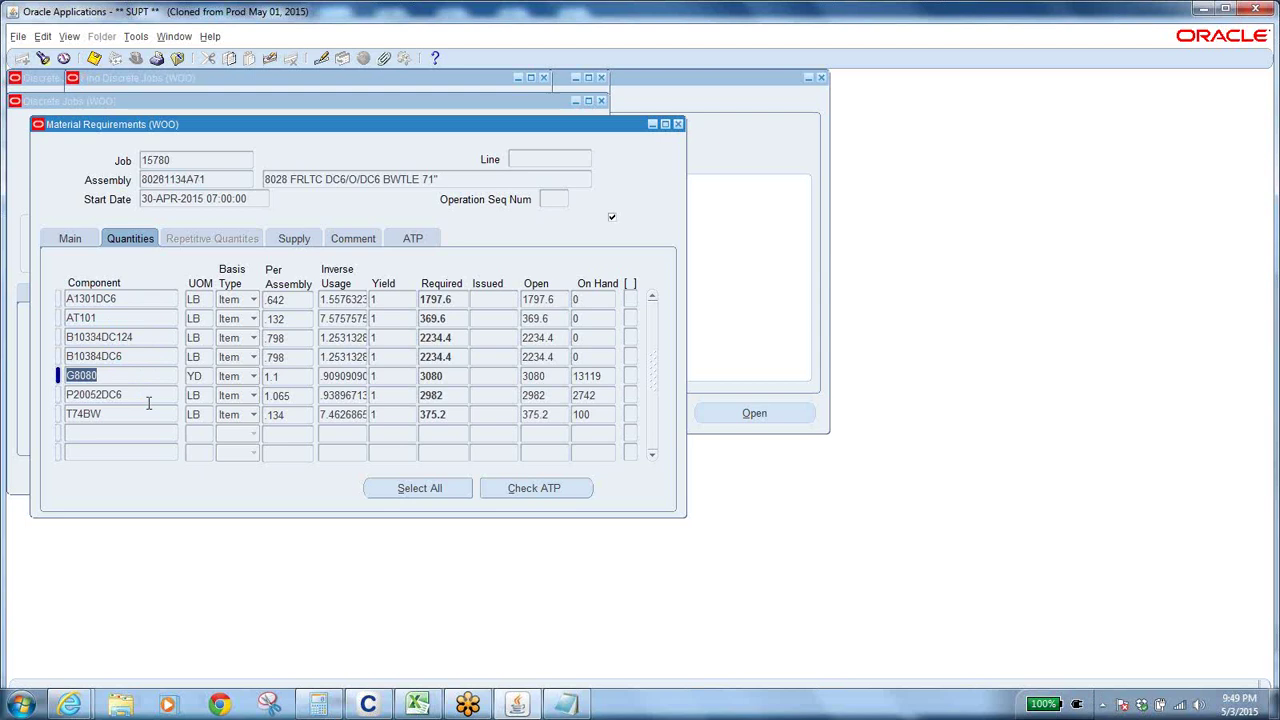
Step: Examine the required and on-hand quantities of A1301DC6, looking also at components AT101 and B10334DC124
{"action": "left_click", "coordinate": [464, 296]}
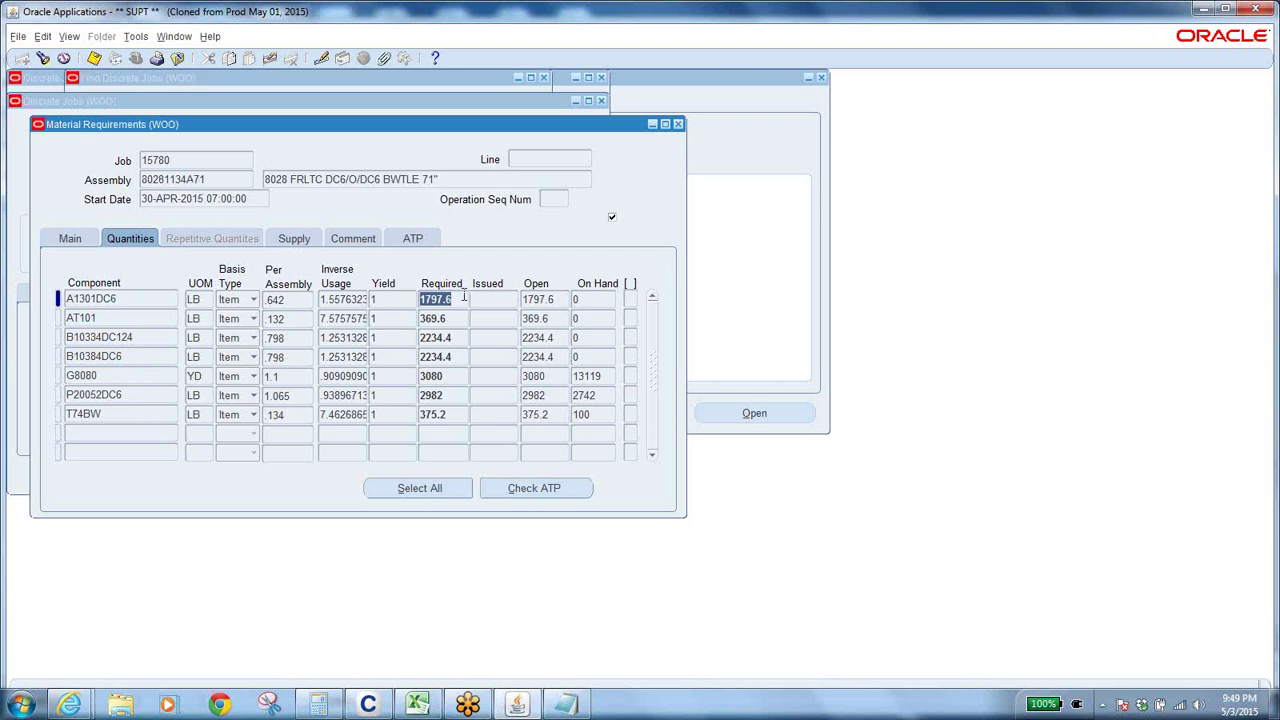
{"action": "left_click", "coordinate": [134, 300]}
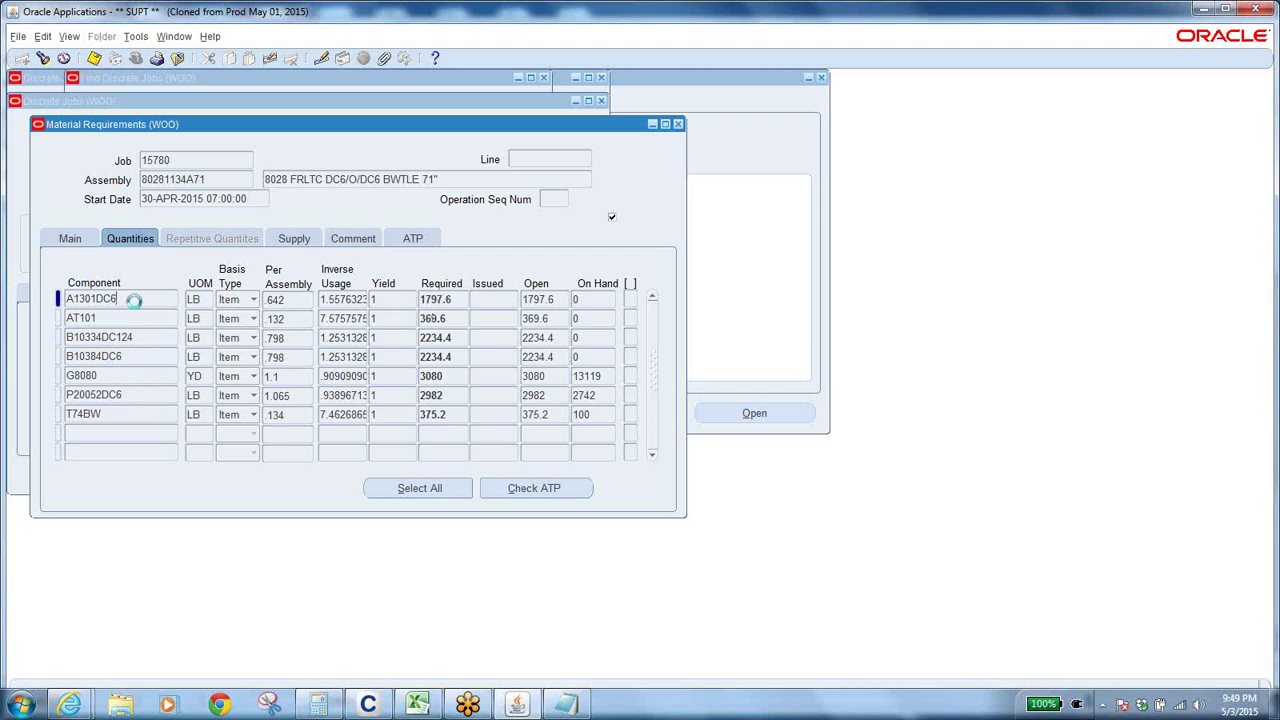
{"action": "left_click", "coordinate": [138, 321]}
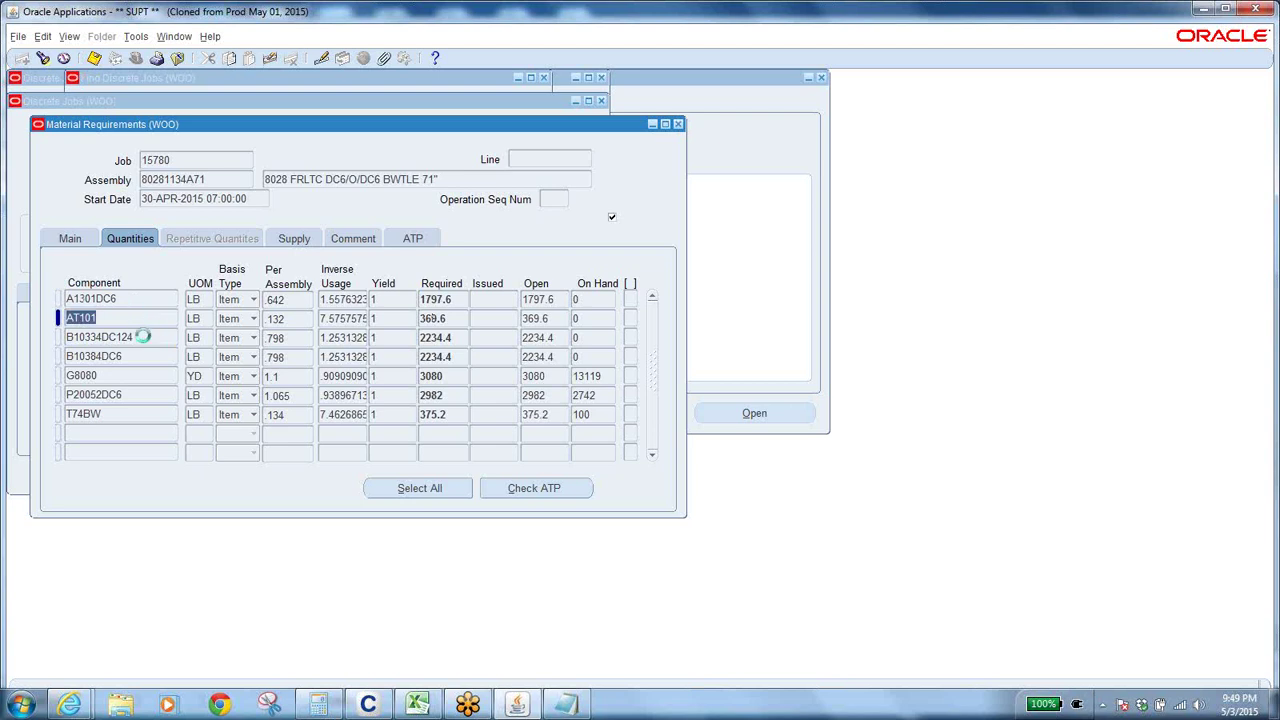
{"action": "left_click", "coordinate": [142, 336]}
{"action": "left_click", "coordinate": [126, 300]}
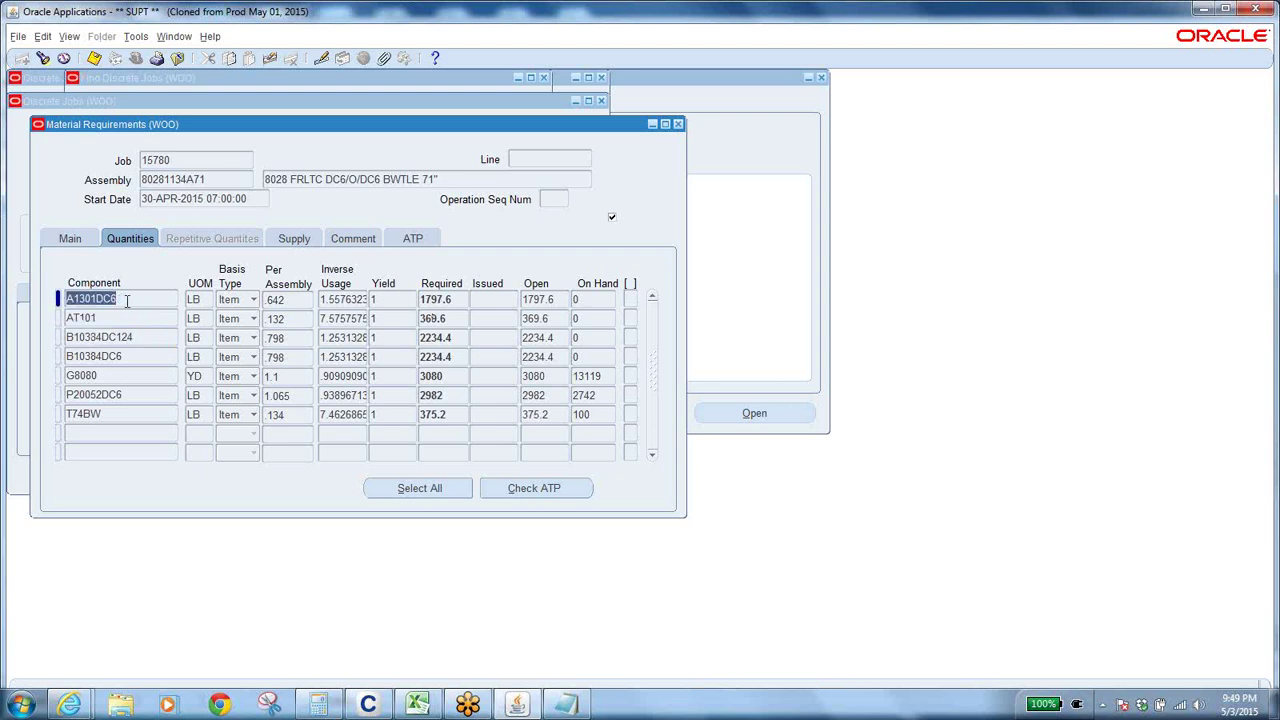
{"action": "left_click", "coordinate": [590, 303]}
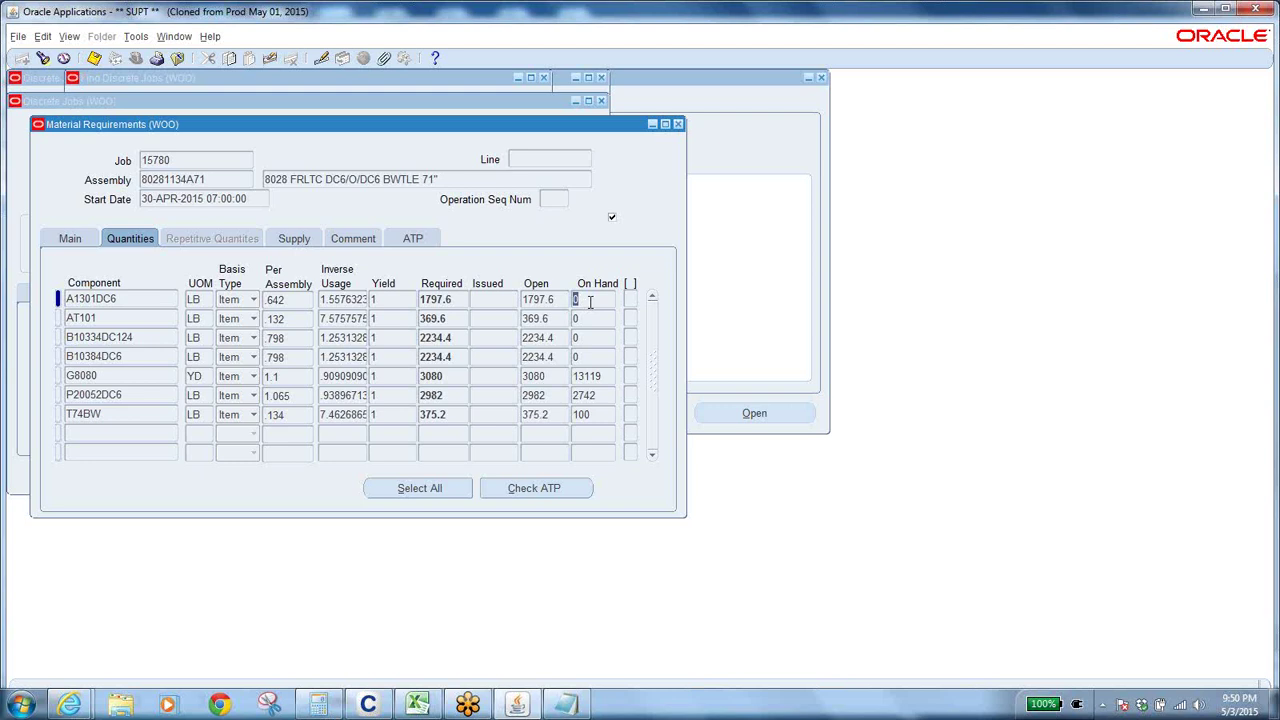
Step: Check the job's assembly and examine components G8080, P20052DC6 and T74BW
{"action": "double_click", "coordinate": [236, 180]}
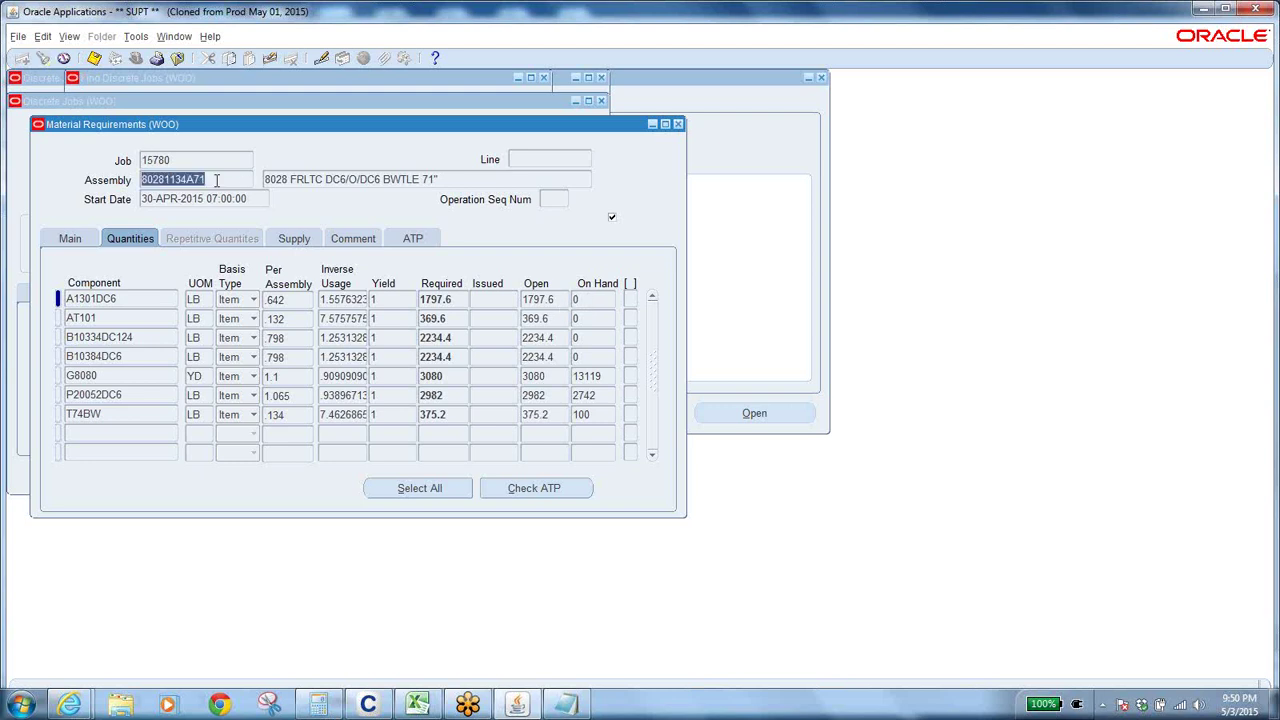
{"action": "left_click", "coordinate": [168, 378]}
{"action": "left_click", "coordinate": [168, 397]}
{"action": "left_click", "coordinate": [166, 416]}
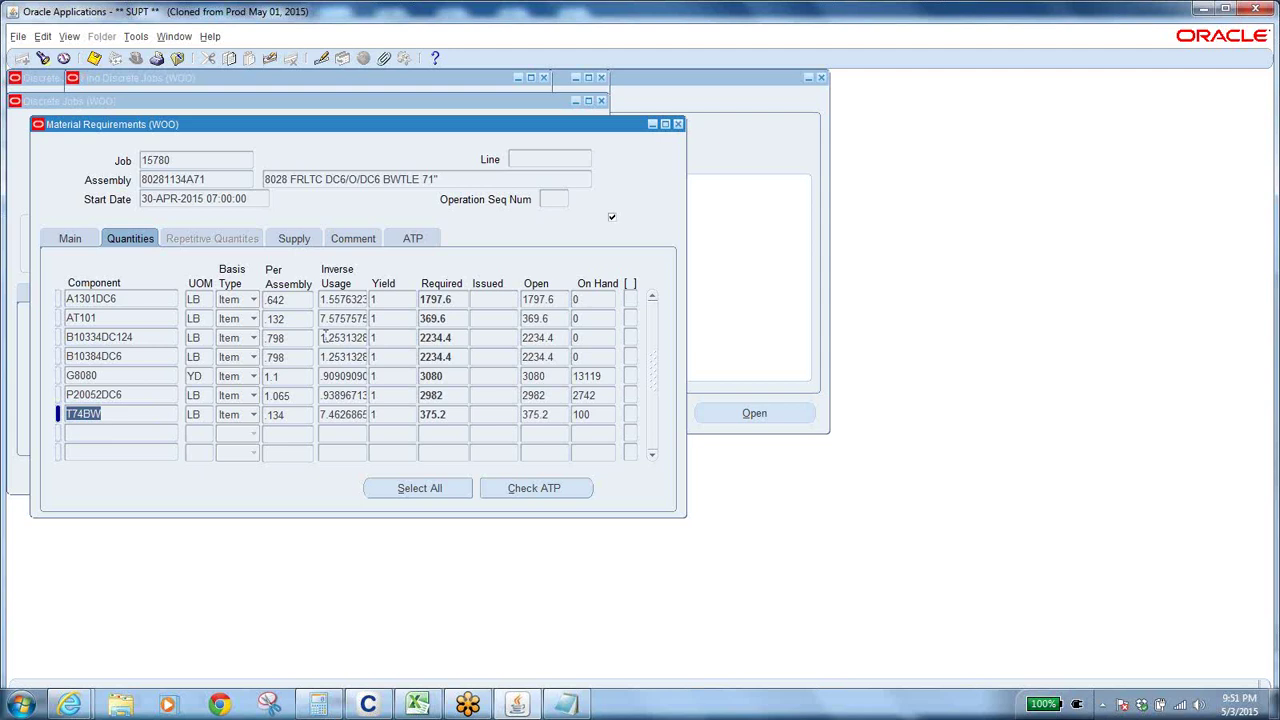
{"action": "left_click", "coordinate": [114, 376]}
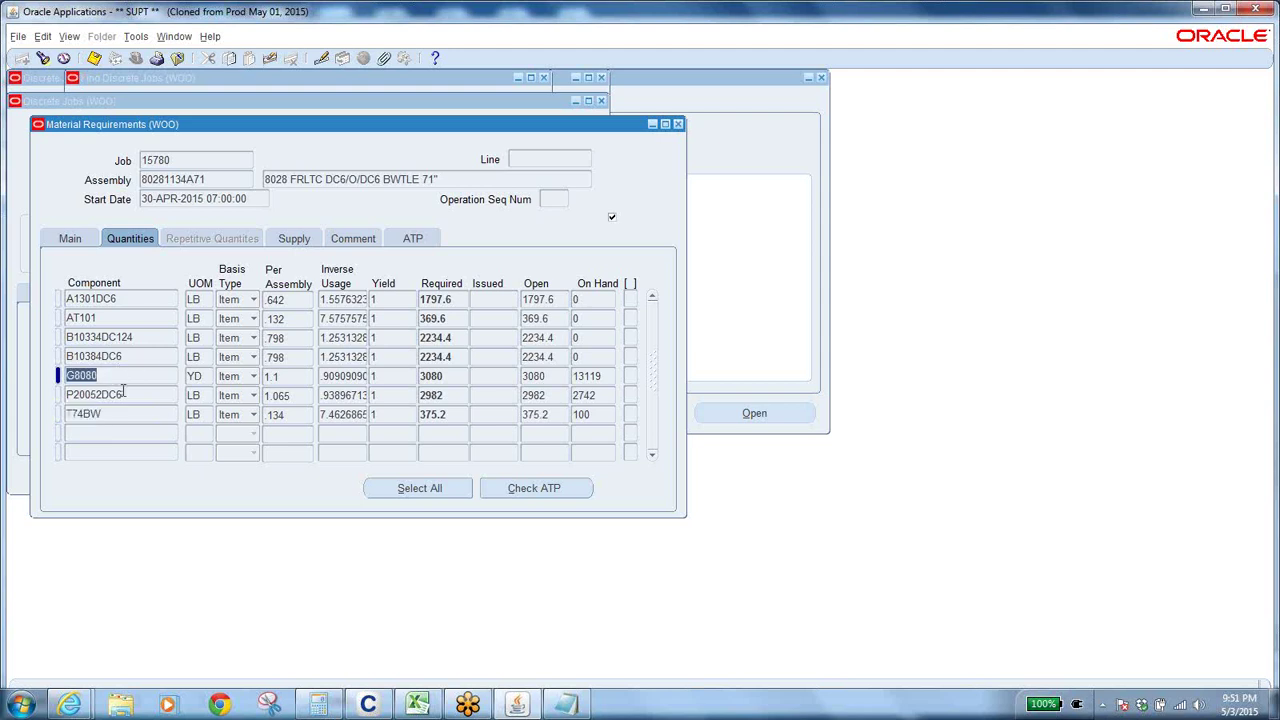
{"action": "left_click", "coordinate": [126, 396]}
{"action": "left_click", "coordinate": [141, 416]}
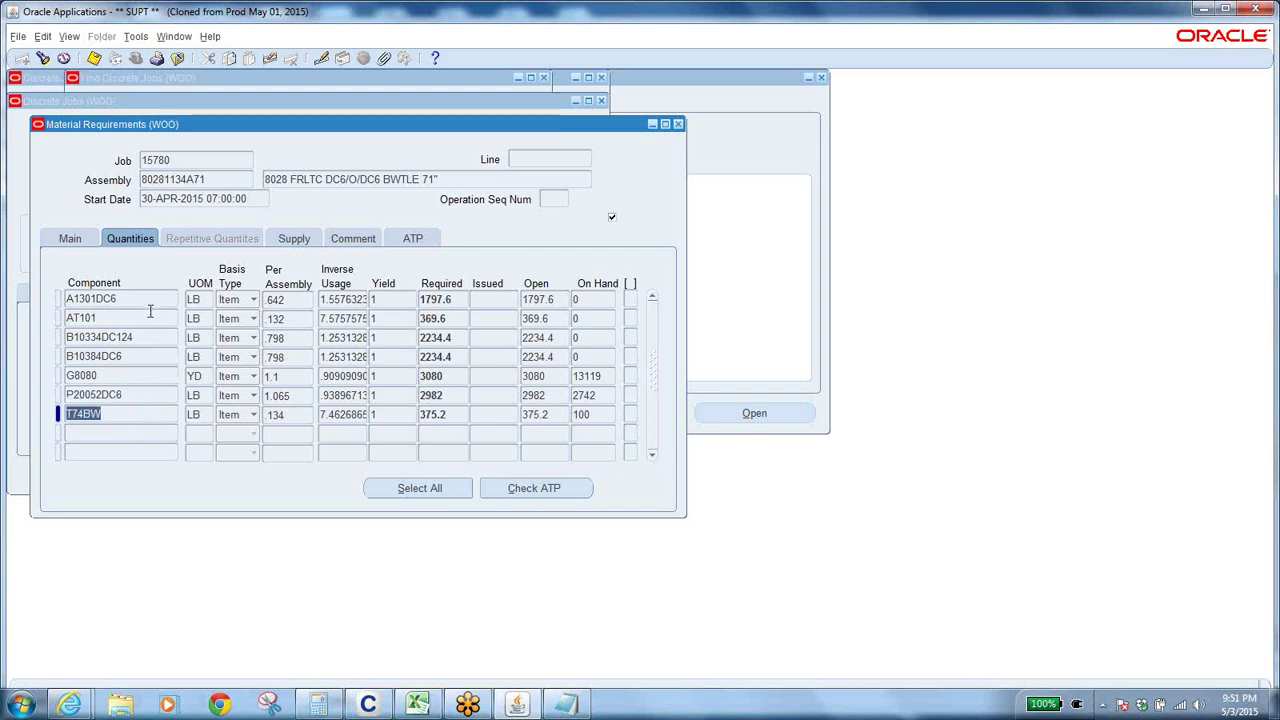
Step: Review components G8080, P20052DC6 and T74BW again, followed by AT101 and A1301DC6
{"action": "left_click", "coordinate": [124, 377]}
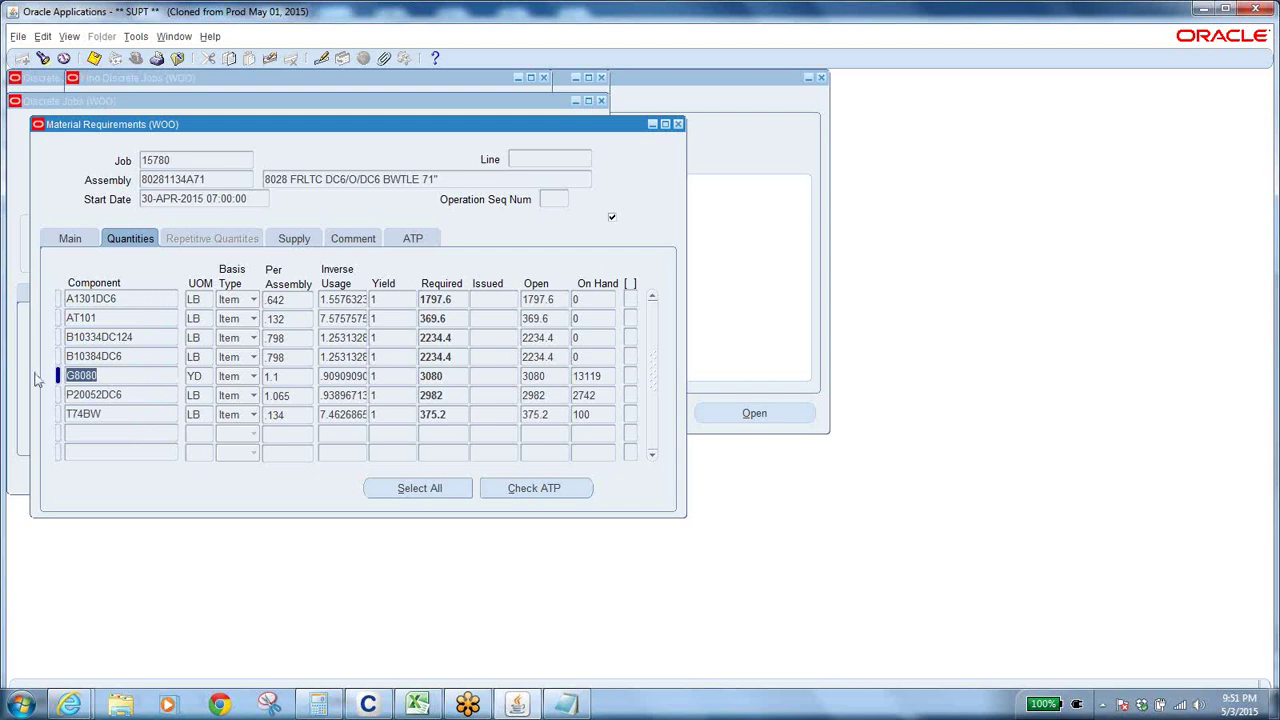
{"action": "left_click", "coordinate": [103, 377]}
{"action": "left_click", "coordinate": [142, 397]}
{"action": "left_click", "coordinate": [136, 414]}
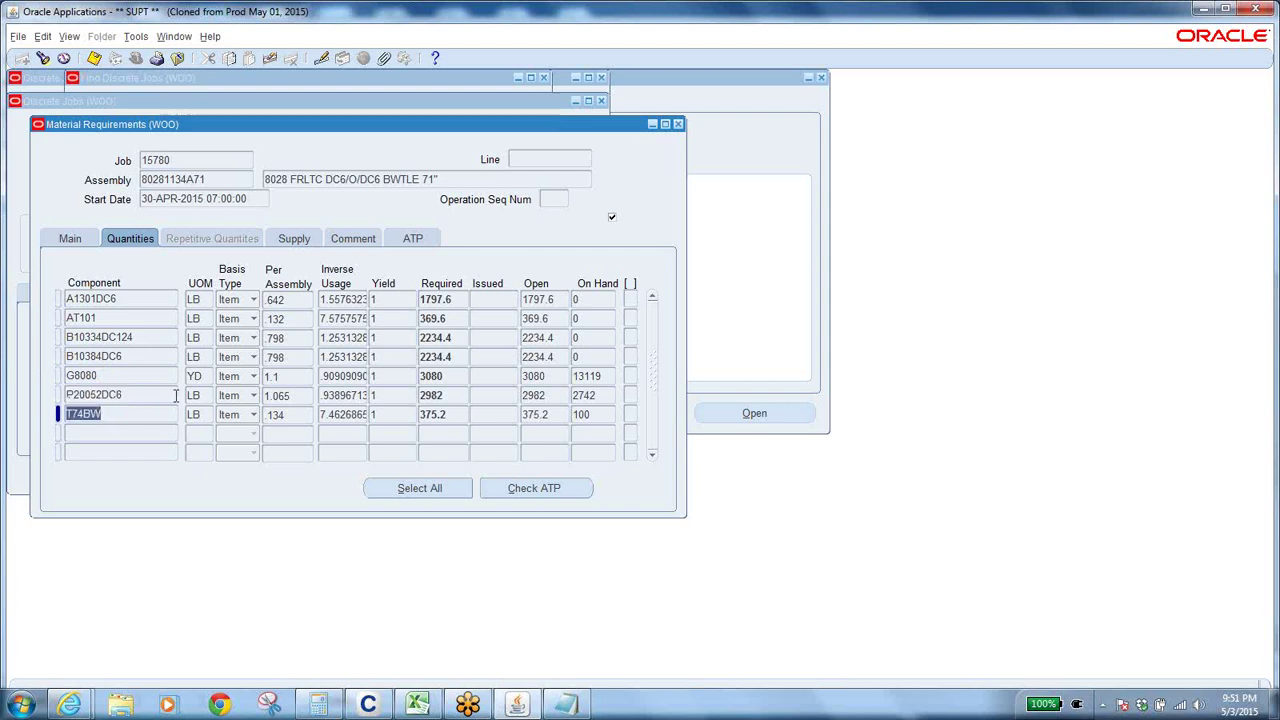
{"action": "key", "text": "Home"}
{"action": "left_click", "coordinate": [150, 320]}
{"action": "left_click", "coordinate": [158, 302]}
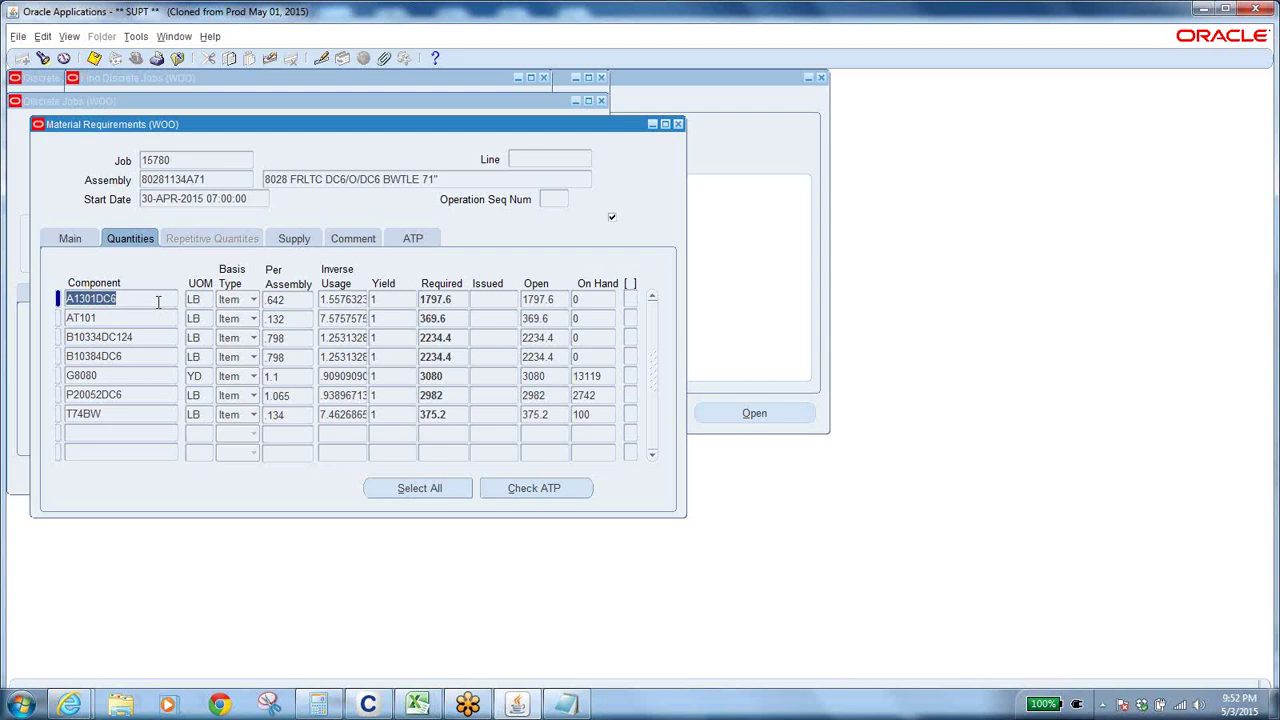
Step: Compare components G8080 and P20052DC6 with A1301DC6, AT101 and B10334DC124
{"action": "left_click", "coordinate": [130, 376]}
{"action": "left_click", "coordinate": [130, 394]}
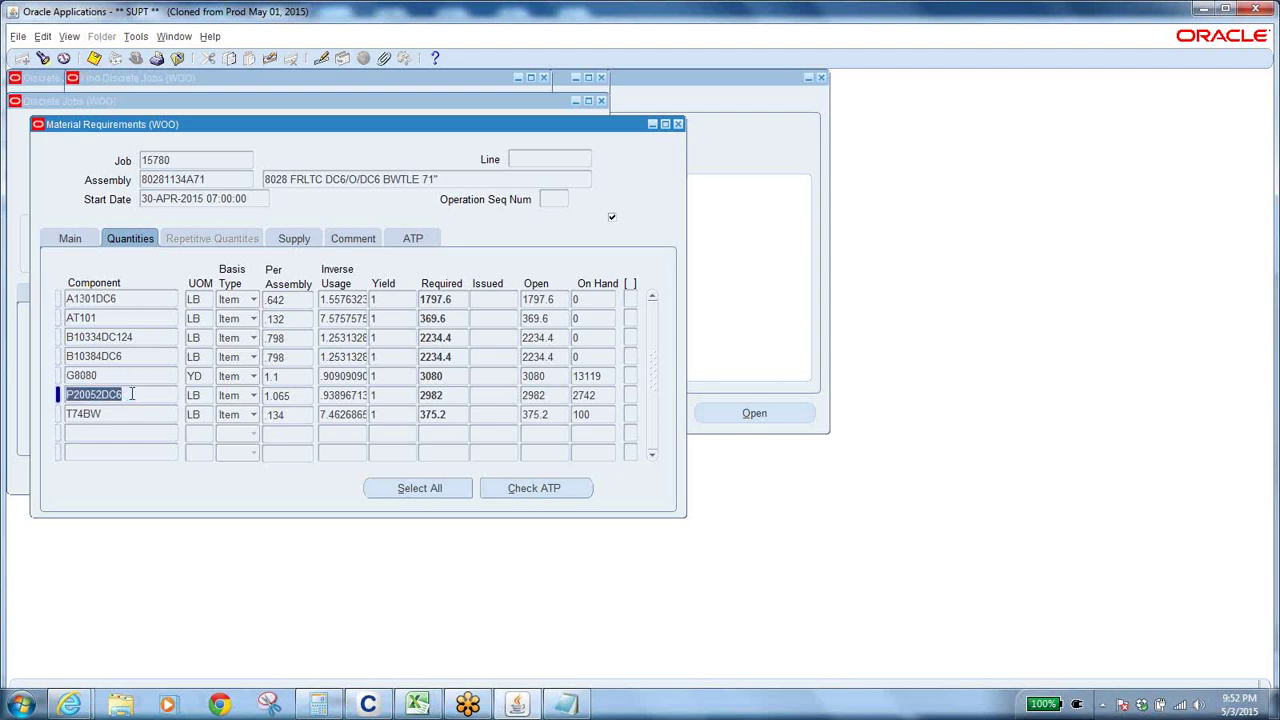
{"action": "left_click", "coordinate": [116, 376]}
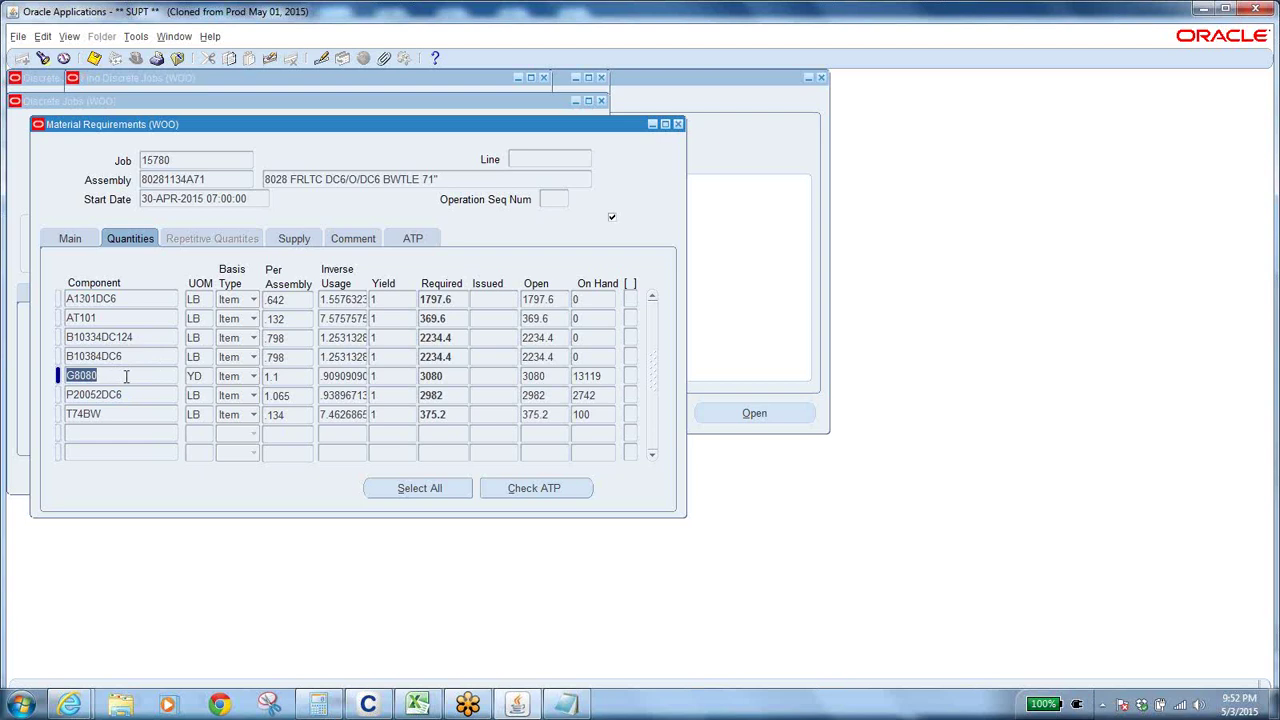
{"action": "left_click", "coordinate": [143, 299]}
{"action": "left_click", "coordinate": [143, 318]}
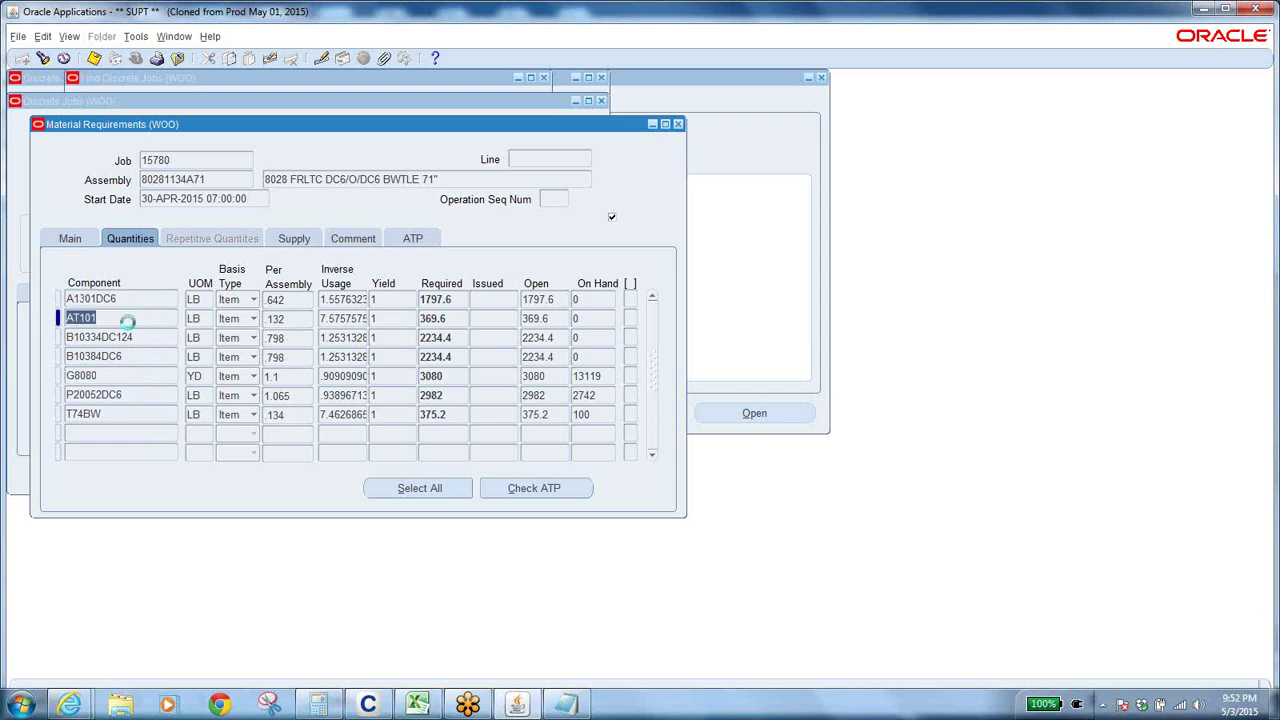
{"action": "left_click", "coordinate": [148, 339]}
{"action": "left_click", "coordinate": [128, 377]}
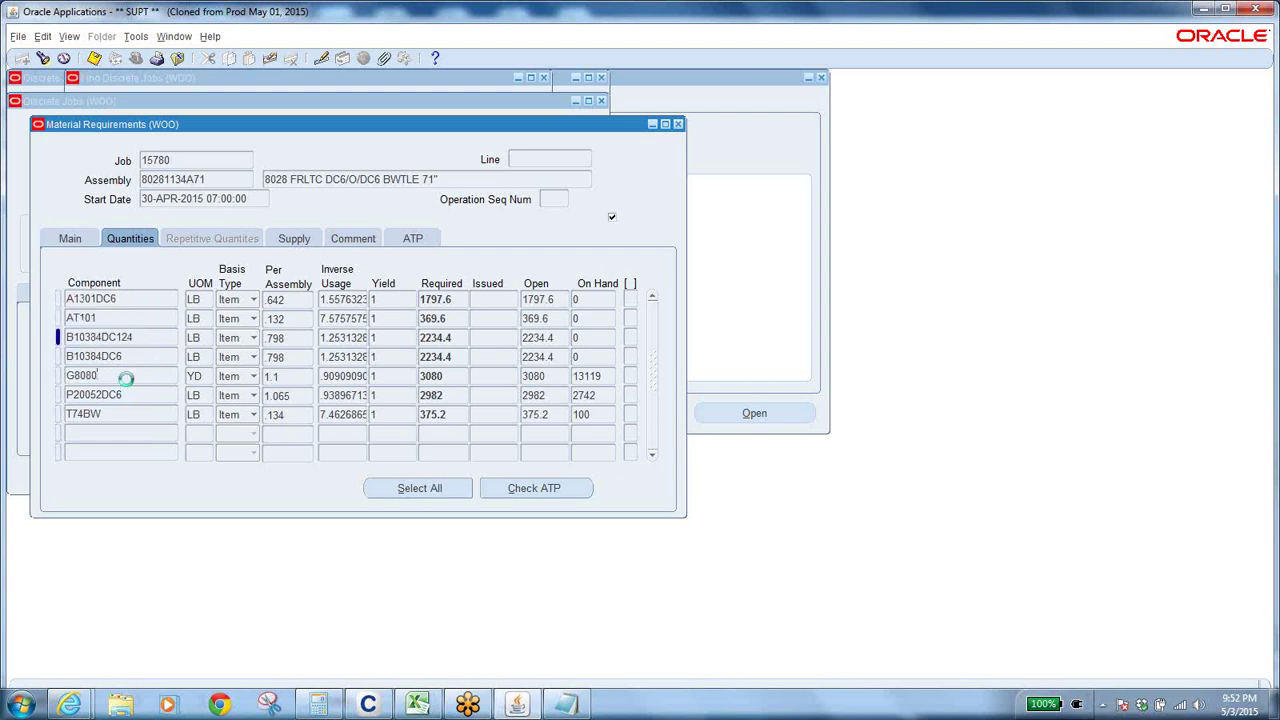
{"action": "left_click", "coordinate": [141, 395]}
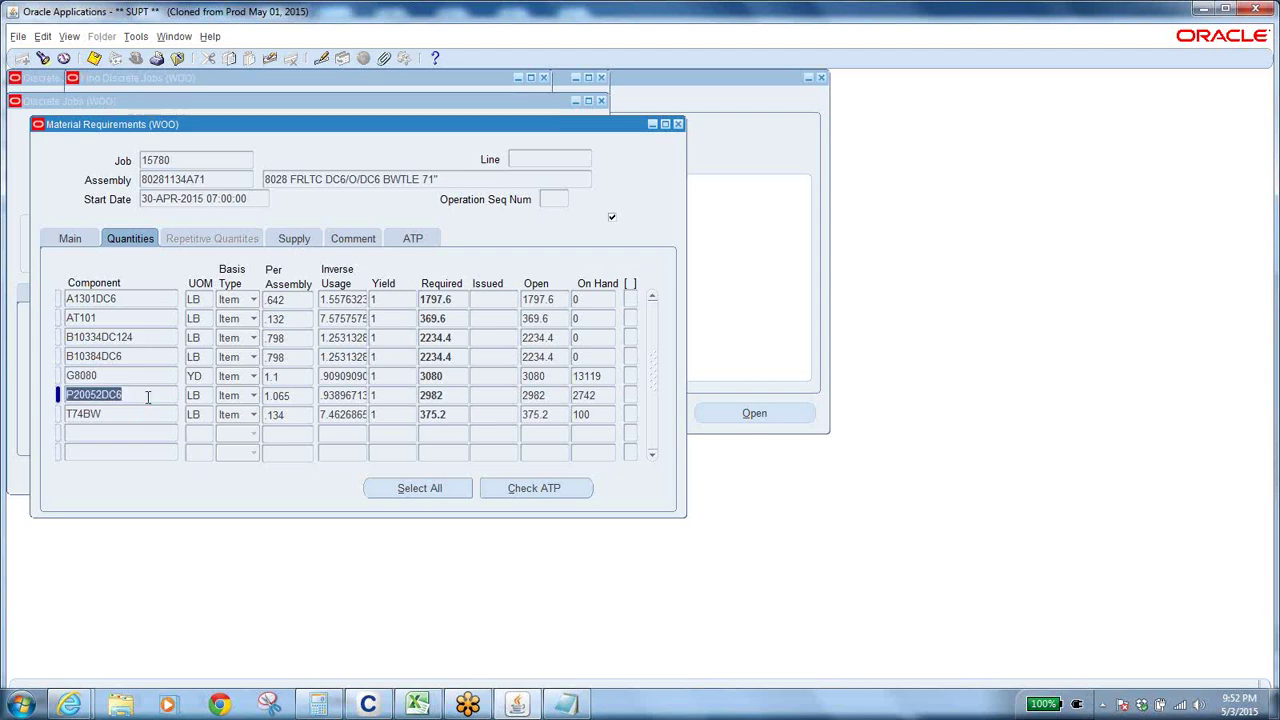
Step: Examine components G8080 and B10384DC6, check the job's assembly and return to component A1301DC6
{"action": "left_click", "coordinate": [142, 376]}
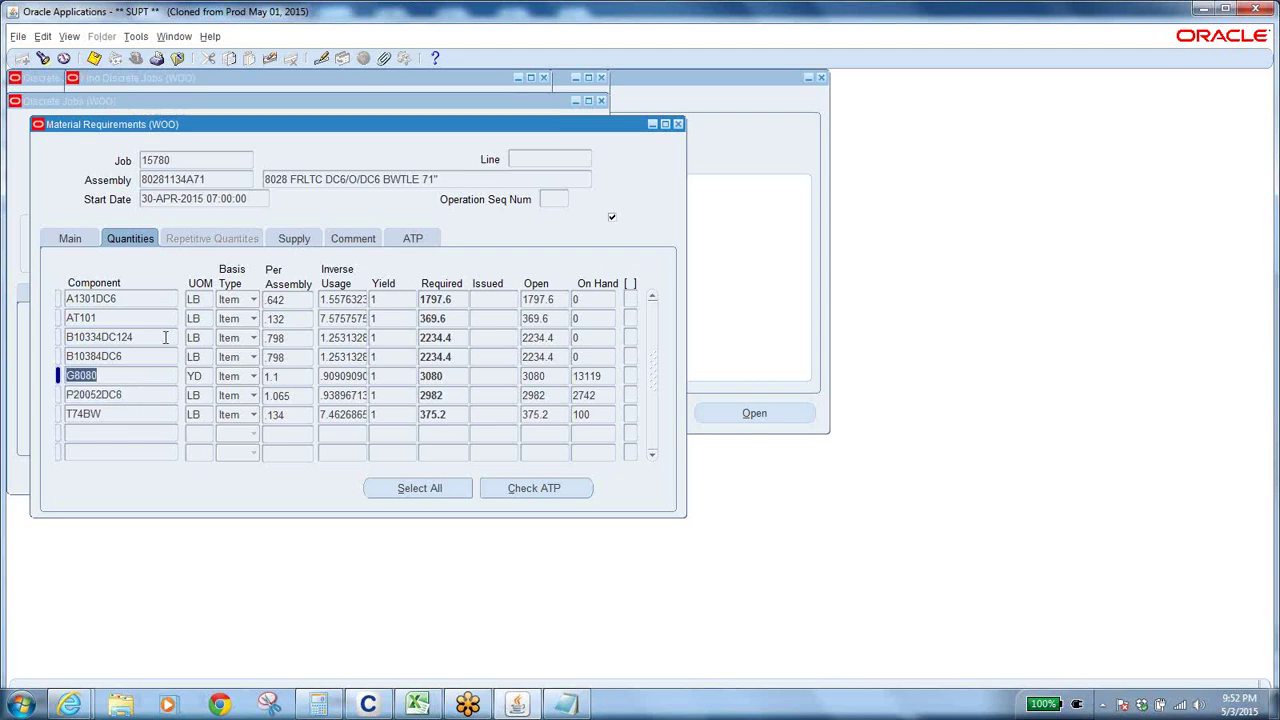
{"action": "left_click", "coordinate": [152, 356]}
{"action": "left_click", "coordinate": [229, 180]}
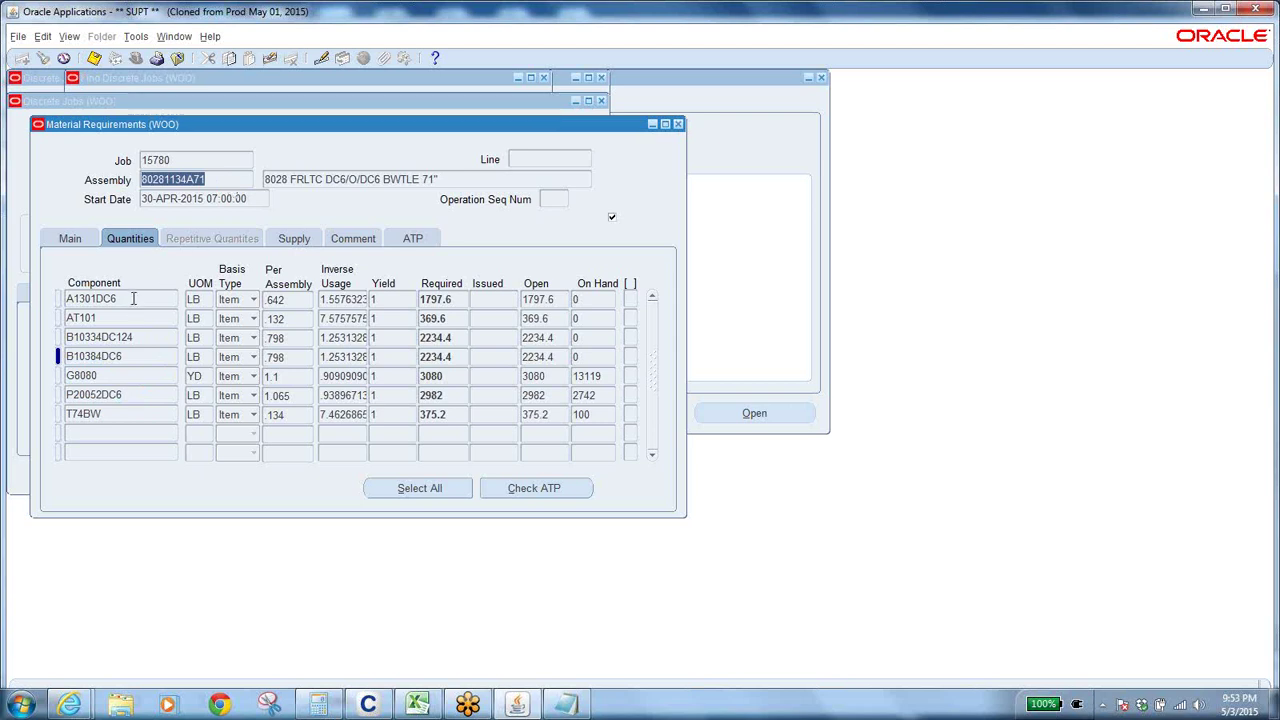
{"action": "left_click", "coordinate": [133, 298]}
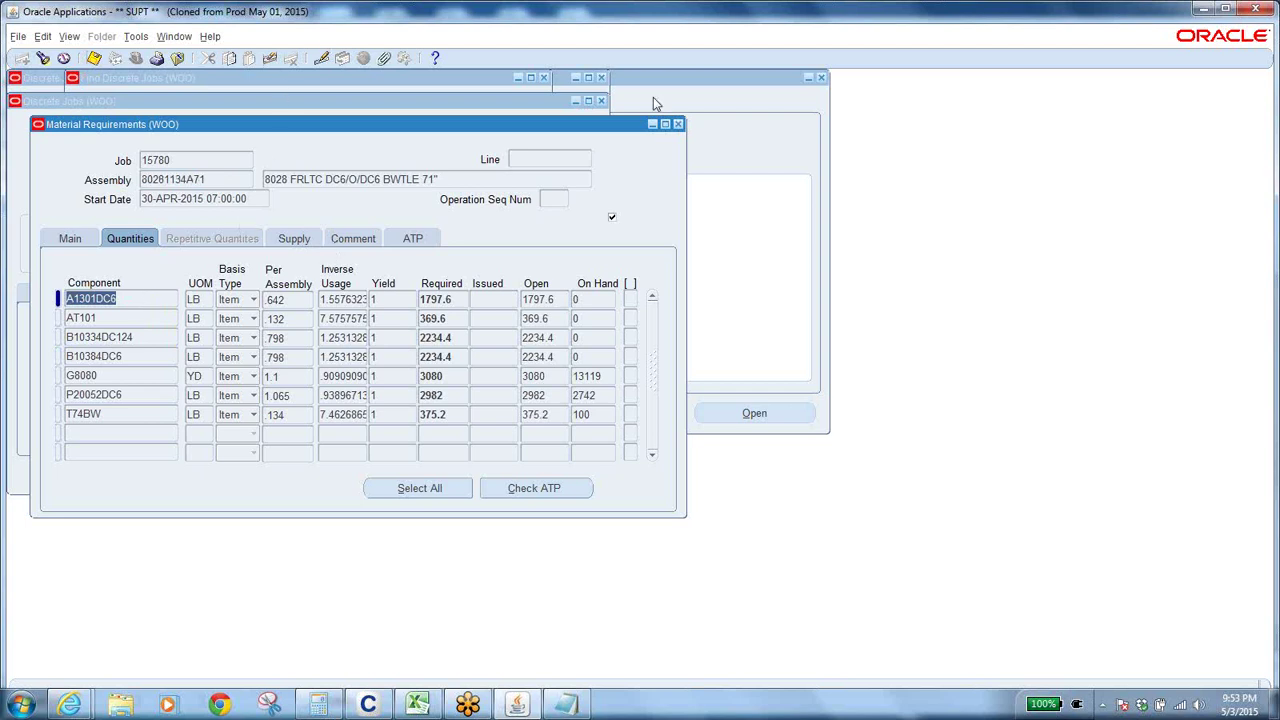
Step: Check the status of the discrete job and reopen its component requirements
{"action": "left_click", "coordinate": [678, 124]}
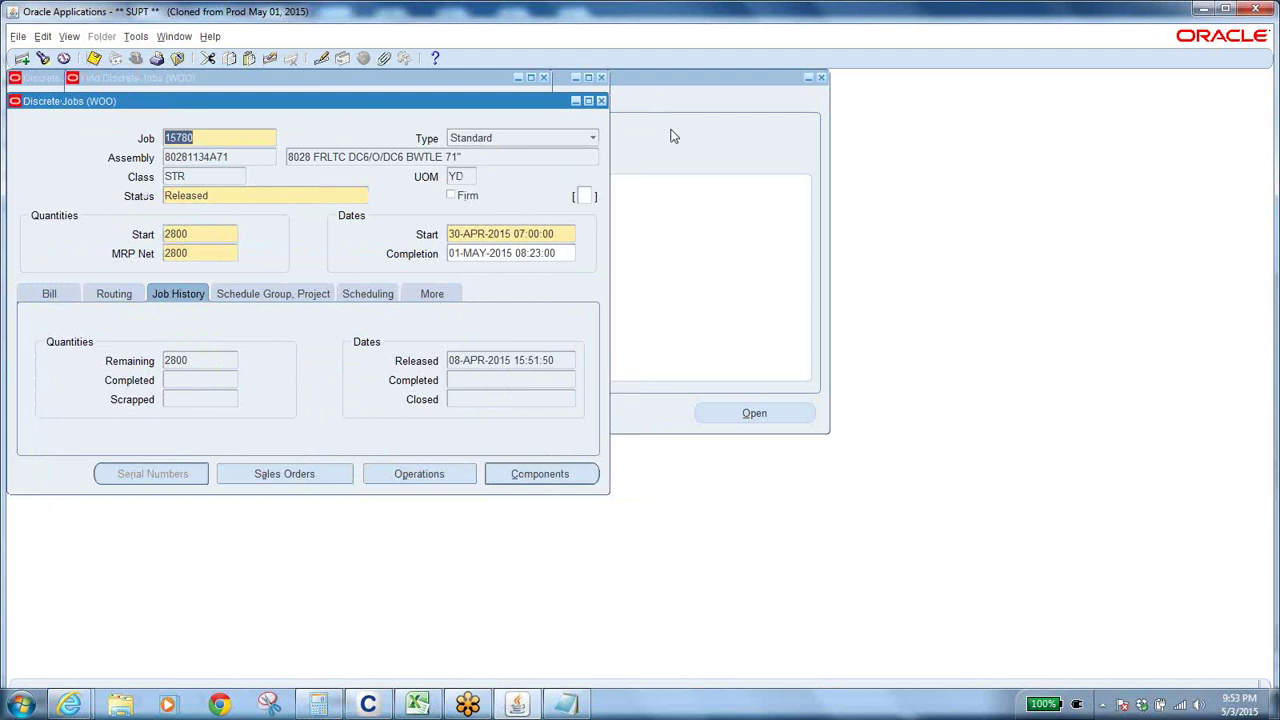
{"action": "left_click", "coordinate": [228, 195]}
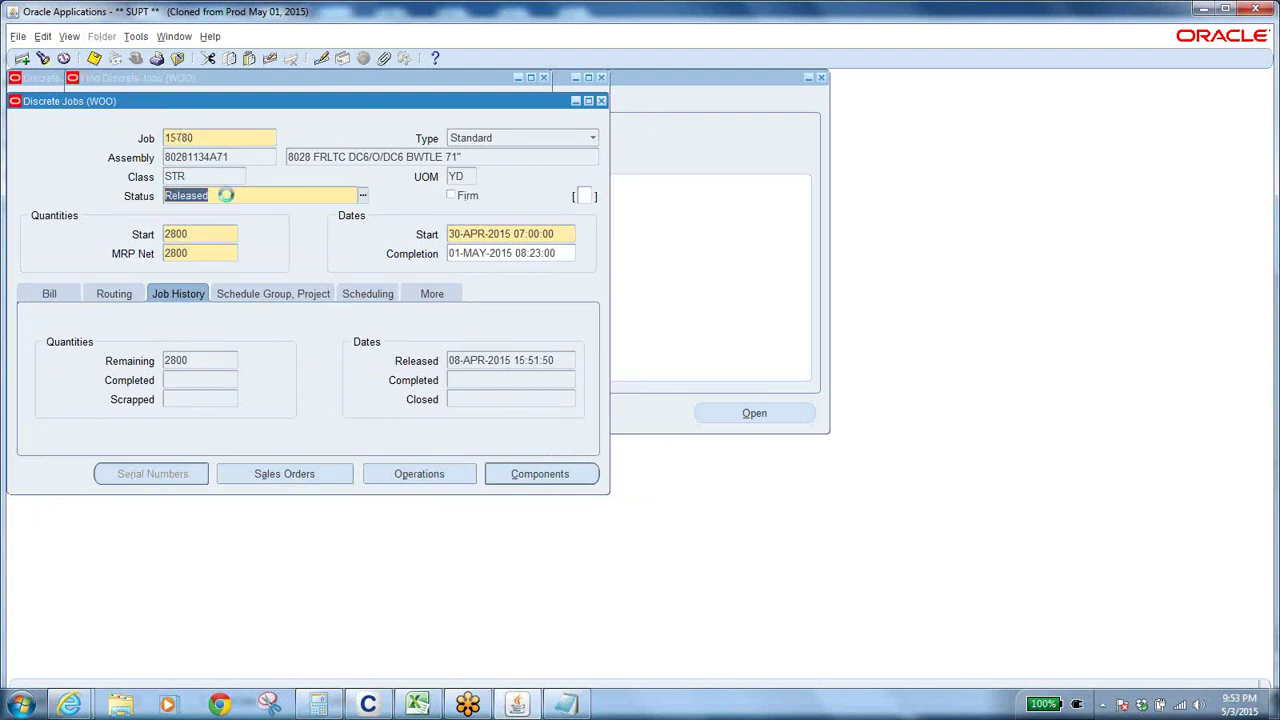
{"action": "left_click", "coordinate": [535, 476]}
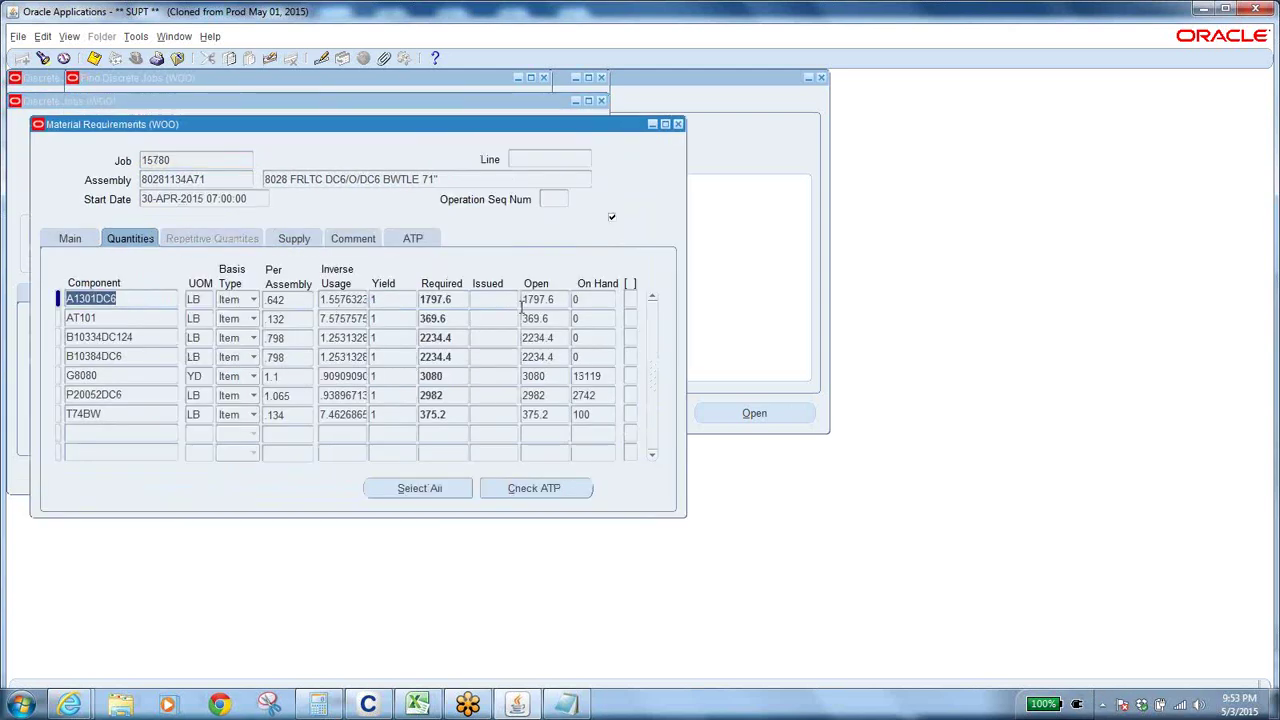
Step: Try to clear the required quantity of component A1301DC6 and check the job number field
{"action": "left_click", "coordinate": [562, 300]}
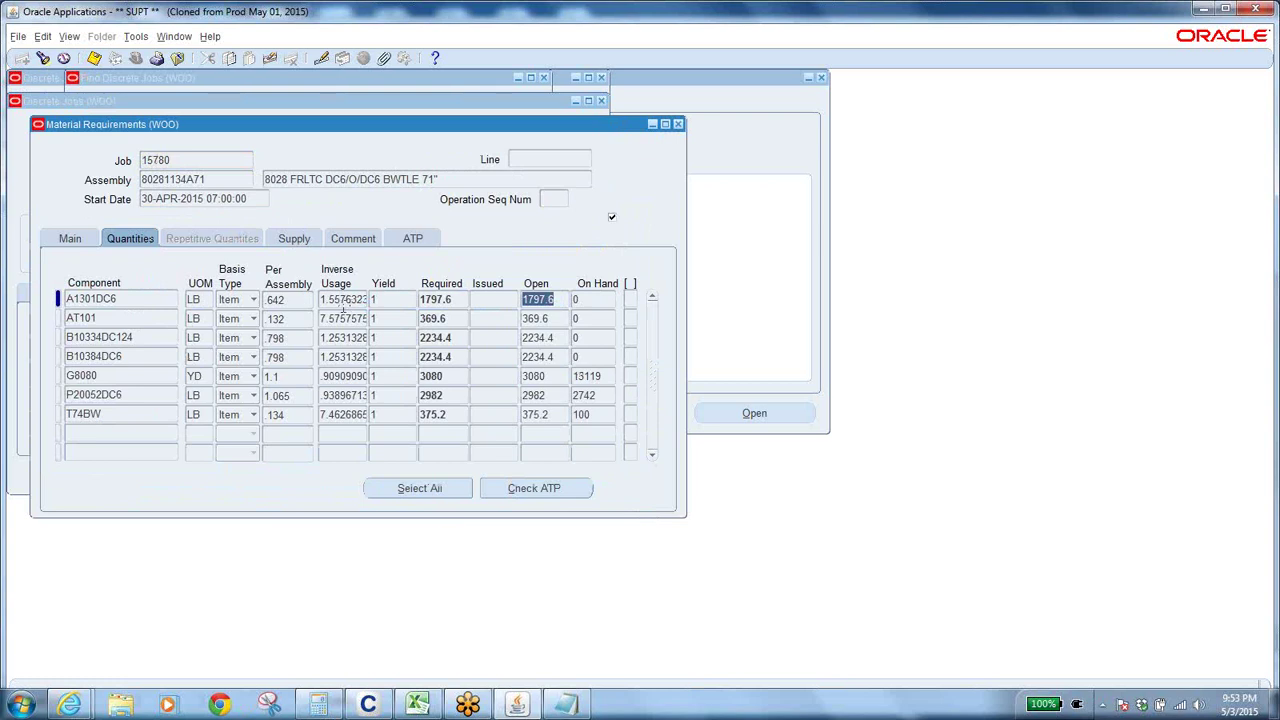
{"action": "left_click", "coordinate": [442, 300]}
{"action": "key", "text": "BackSpace"}
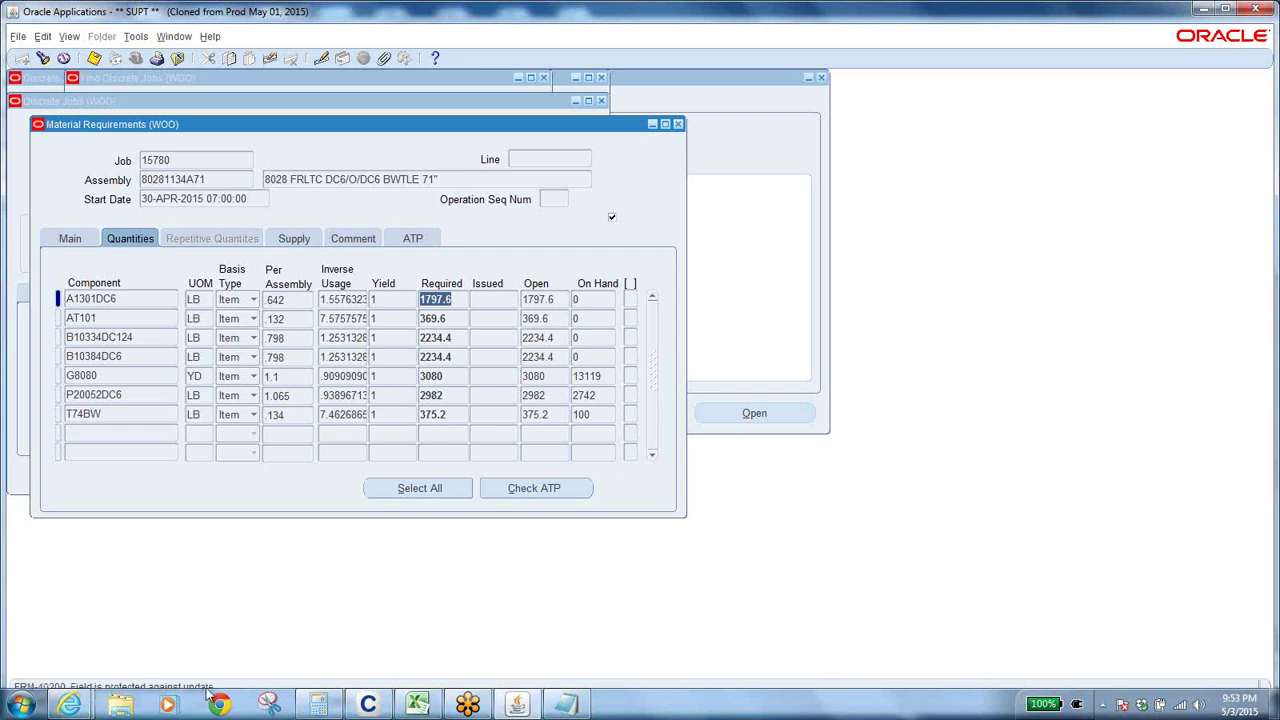
{"action": "left_click", "coordinate": [180, 165]}
{"action": "left_click", "coordinate": [181, 166]}
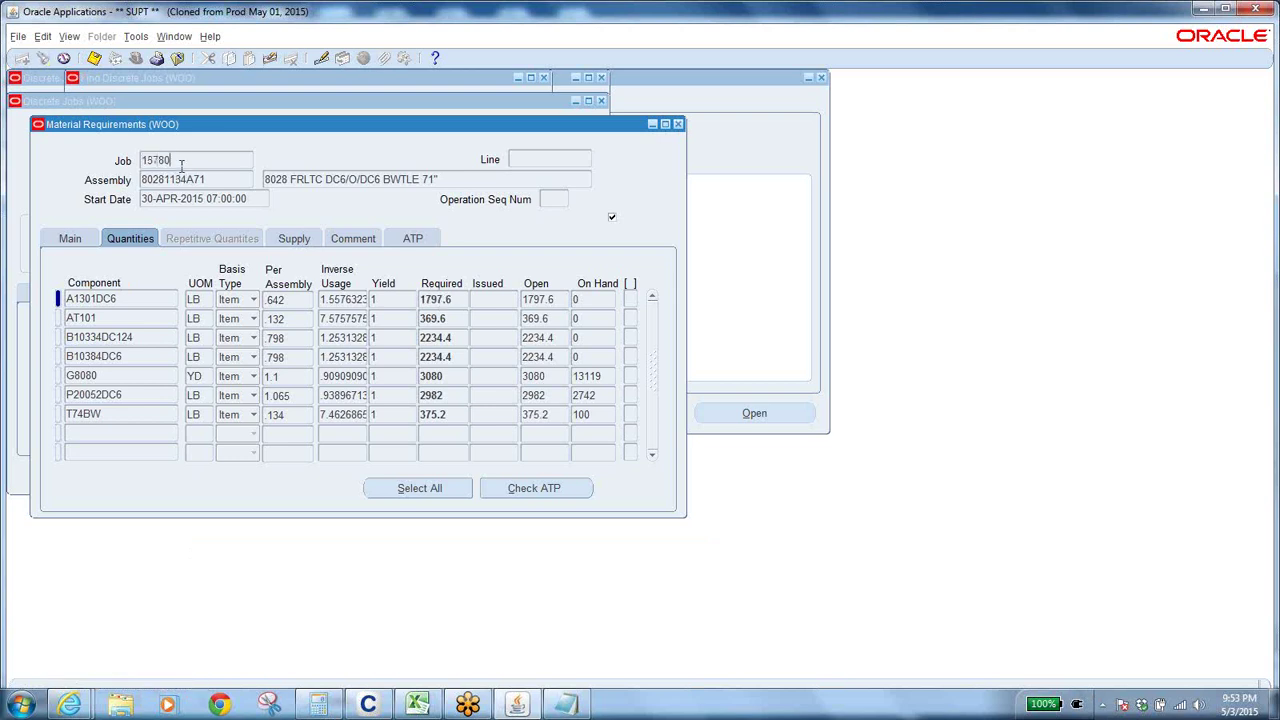
Step: Open the Material Requirements form under Job/Schedule Details and find job 15780
{"action": "left_click", "coordinate": [177, 58]}
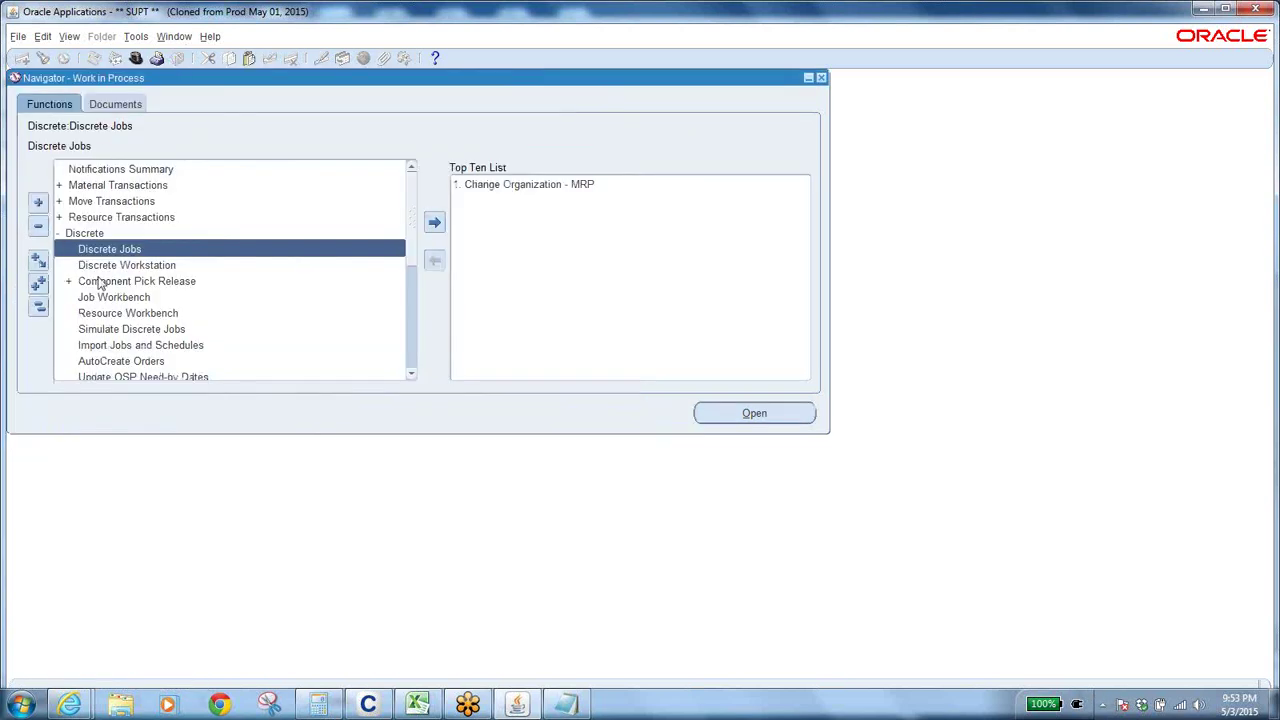
{"action": "left_click", "coordinate": [40, 308]}
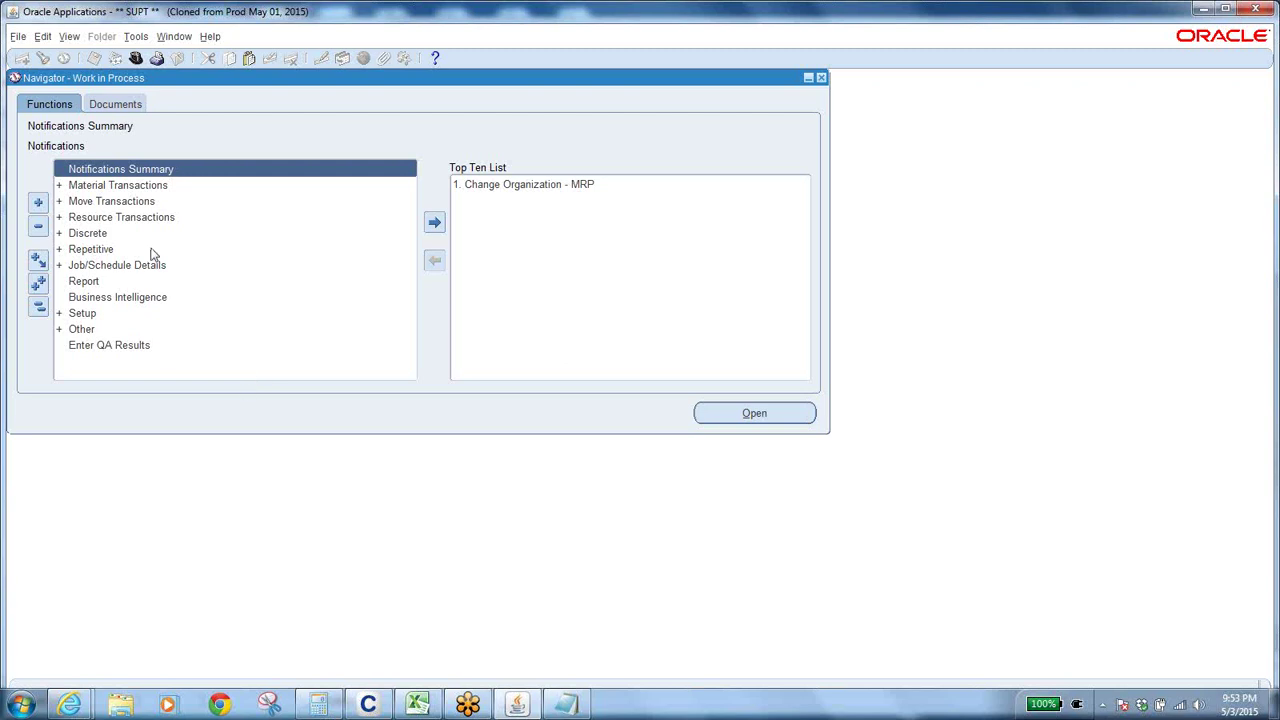
{"action": "left_click", "coordinate": [100, 267]}
{"action": "double_click", "coordinate": [98, 266]}
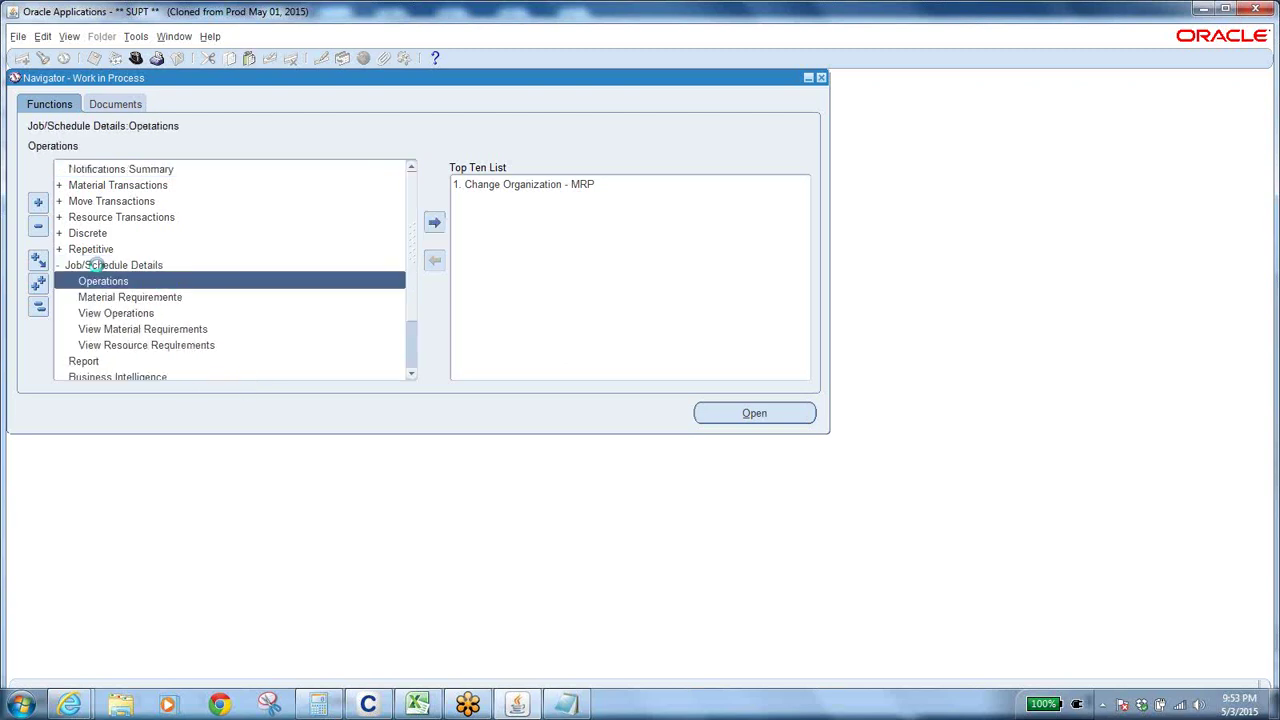
{"action": "left_click", "coordinate": [138, 298]}
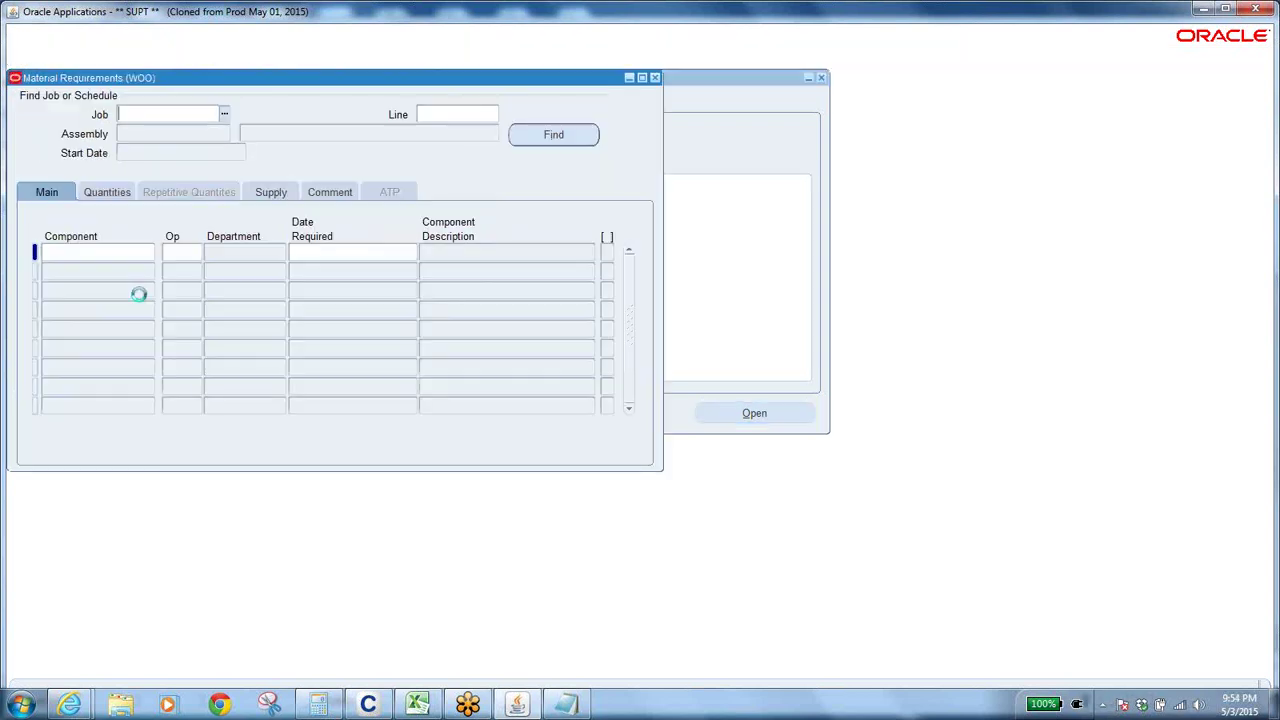
{"action": "type", "text": "15780"}
{"action": "left_click", "coordinate": [550, 134]}
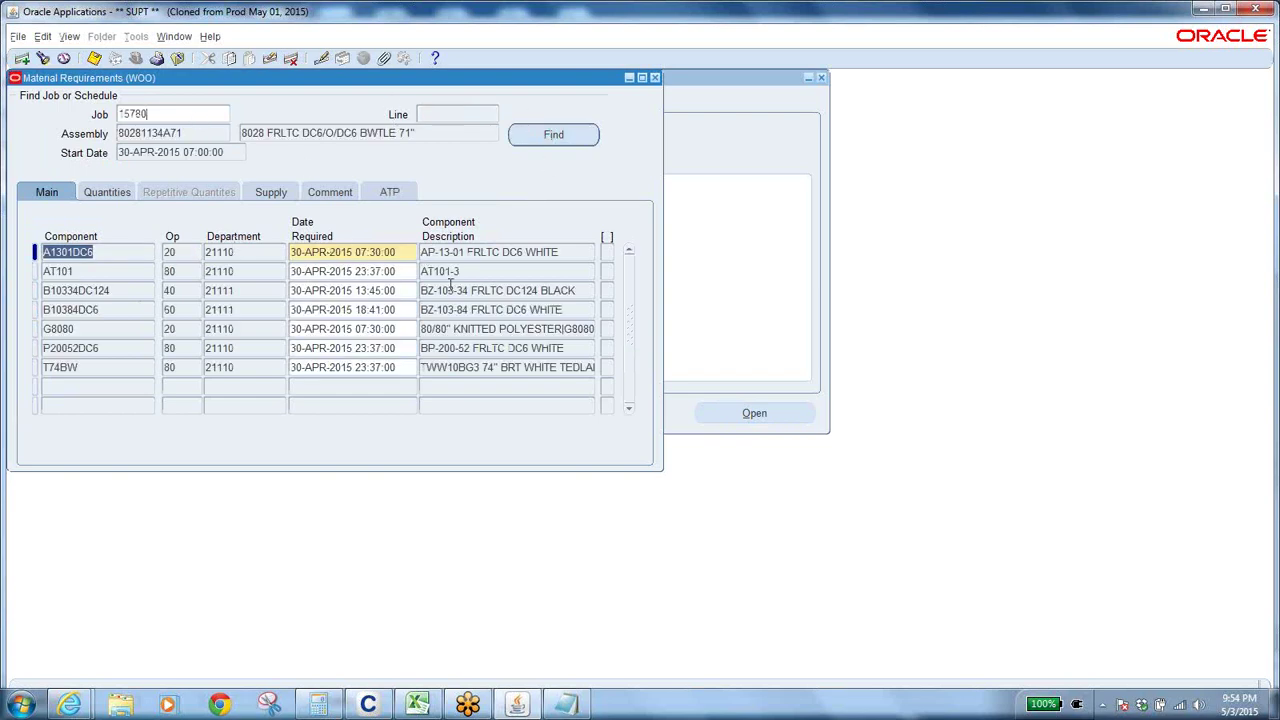
Step: Show the component quantities and examine G8080, P20052DC6, B10334DC124 and A1301DC6
{"action": "left_click", "coordinate": [103, 255]}
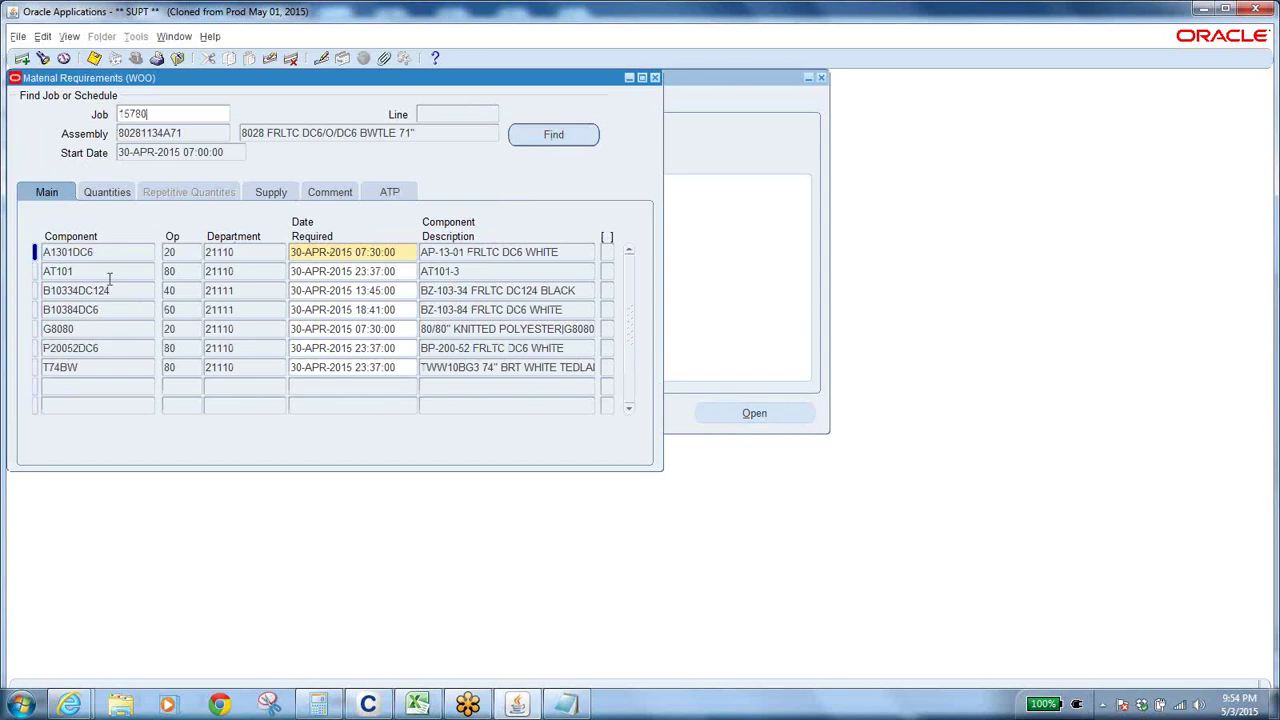
{"action": "left_click", "coordinate": [106, 276]}
{"action": "left_click", "coordinate": [114, 195]}
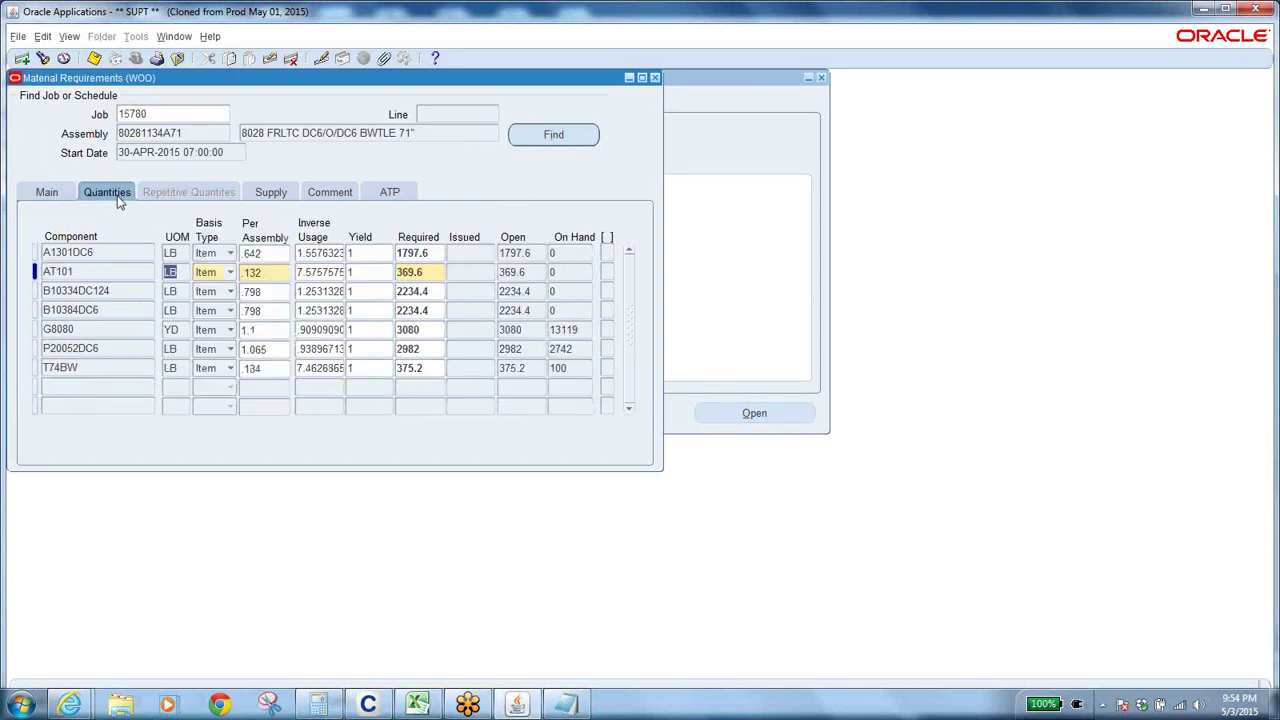
{"action": "left_click", "coordinate": [126, 330]}
{"action": "left_click", "coordinate": [127, 349]}
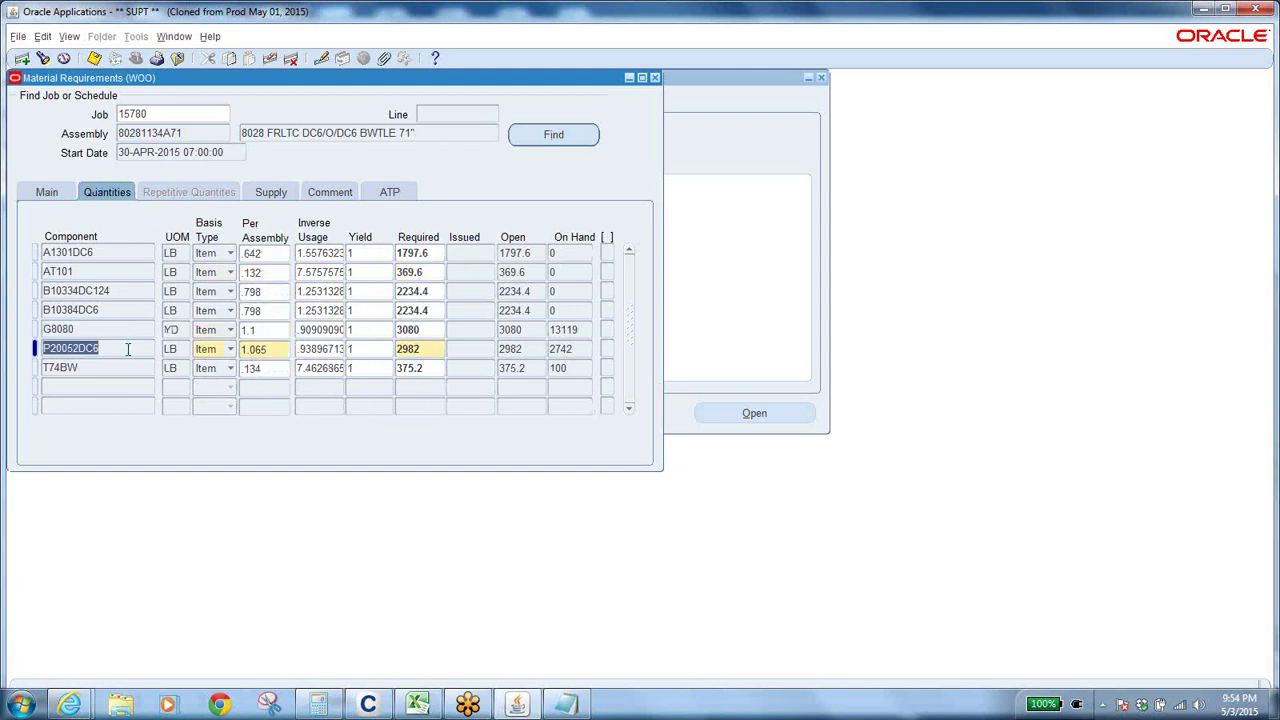
{"action": "left_click", "coordinate": [94, 330]}
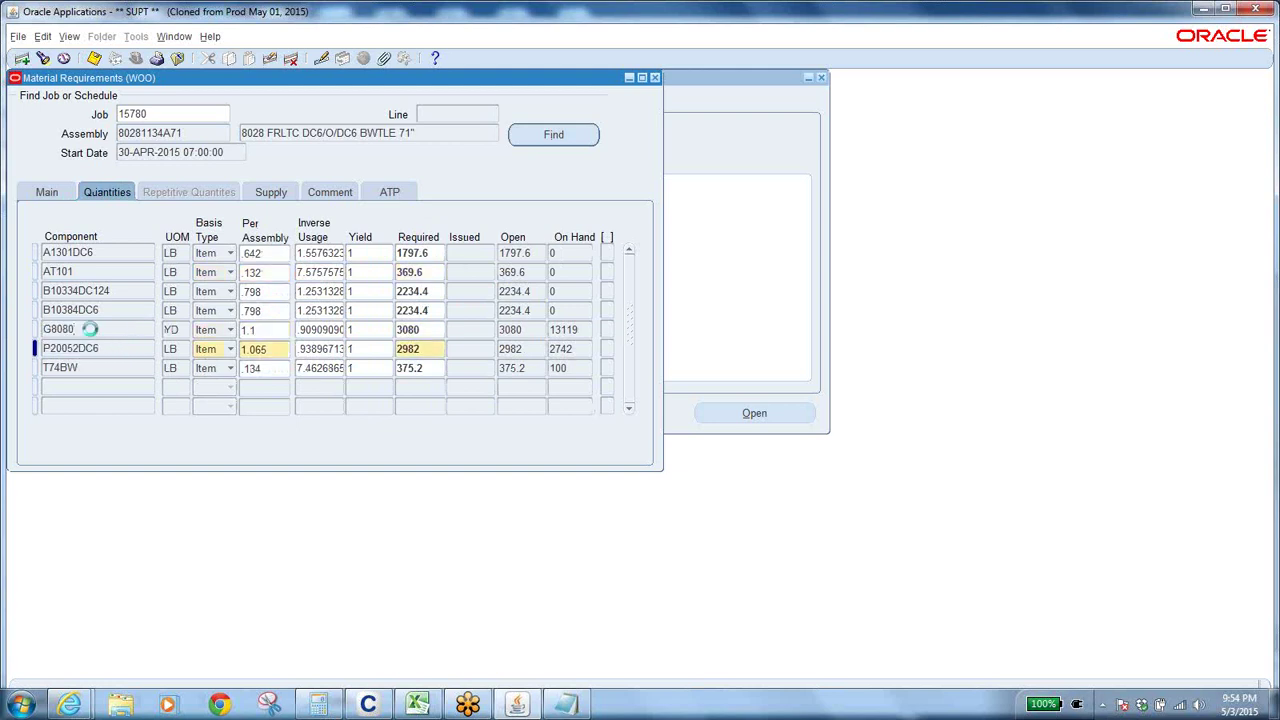
{"action": "left_click", "coordinate": [108, 290]}
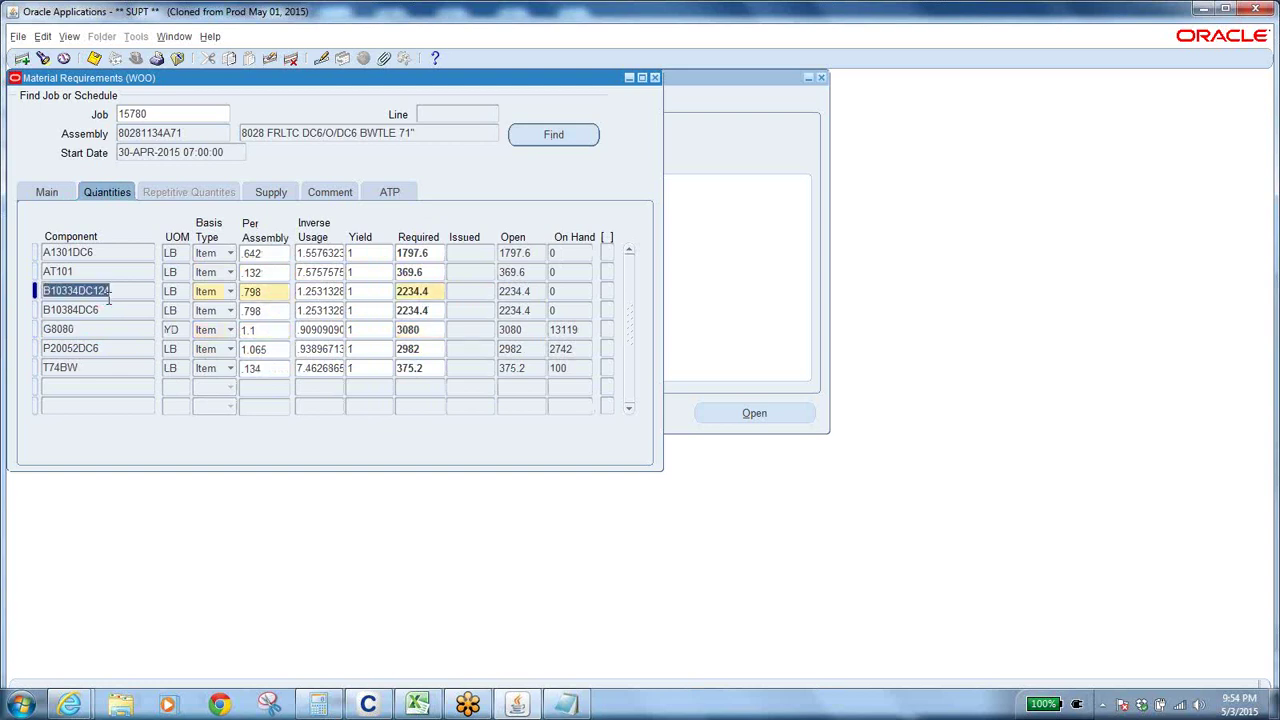
{"action": "left_click", "coordinate": [108, 253]}
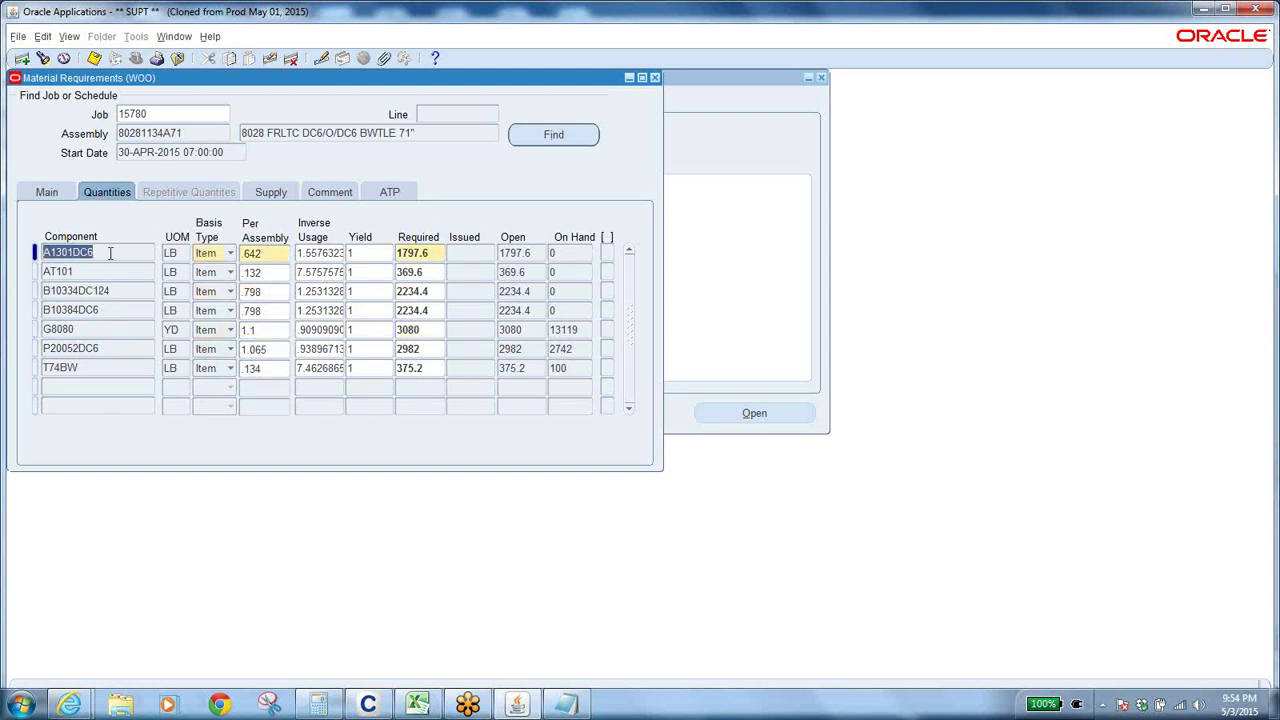
{"action": "left_click", "coordinate": [112, 290]}
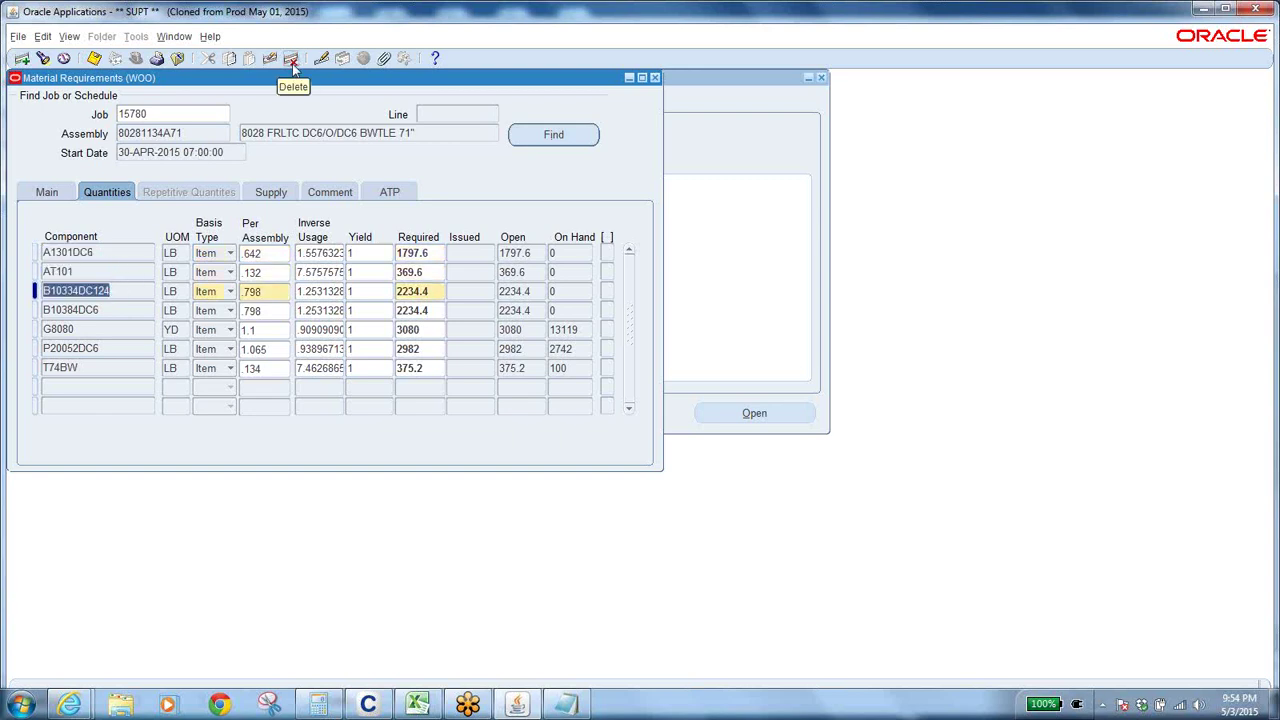
Step: Delete components A1301DC6, AT101, B10334DC124 and B10384DC6 from the job's material requirements
{"action": "left_click", "coordinate": [148, 252]}
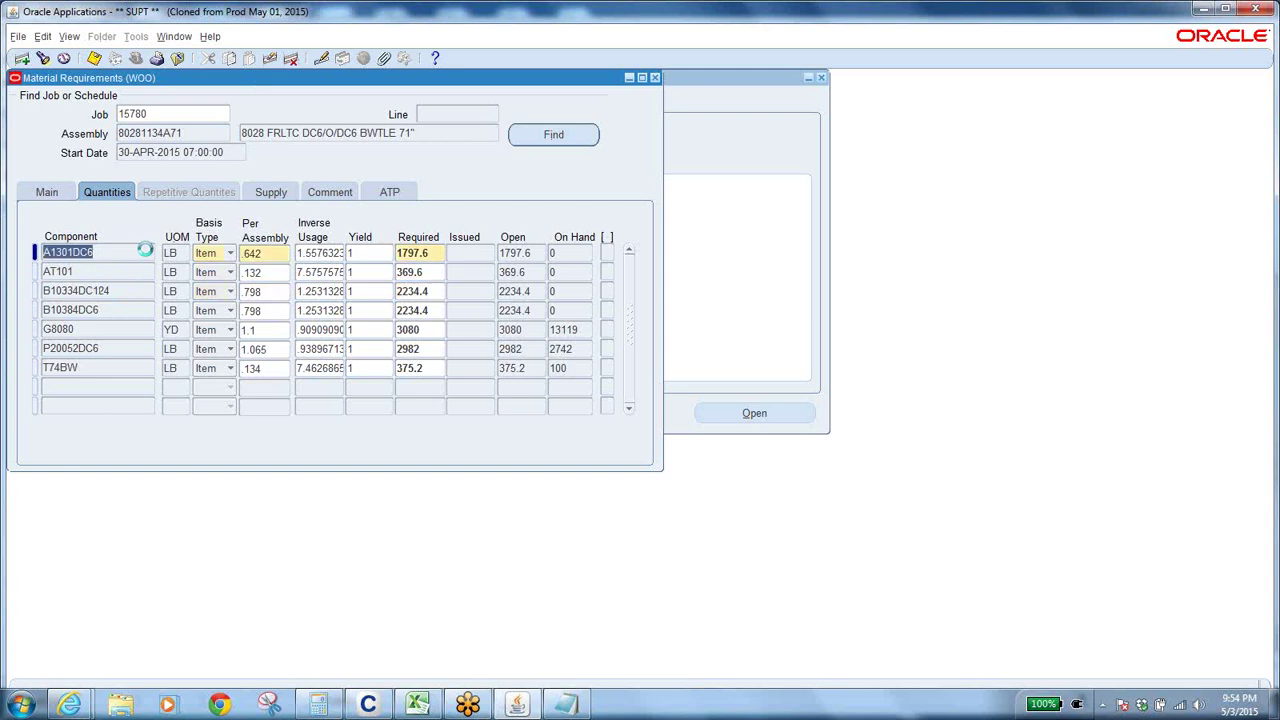
{"action": "left_click", "coordinate": [291, 60]}
{"action": "left_click", "coordinate": [618, 403]}
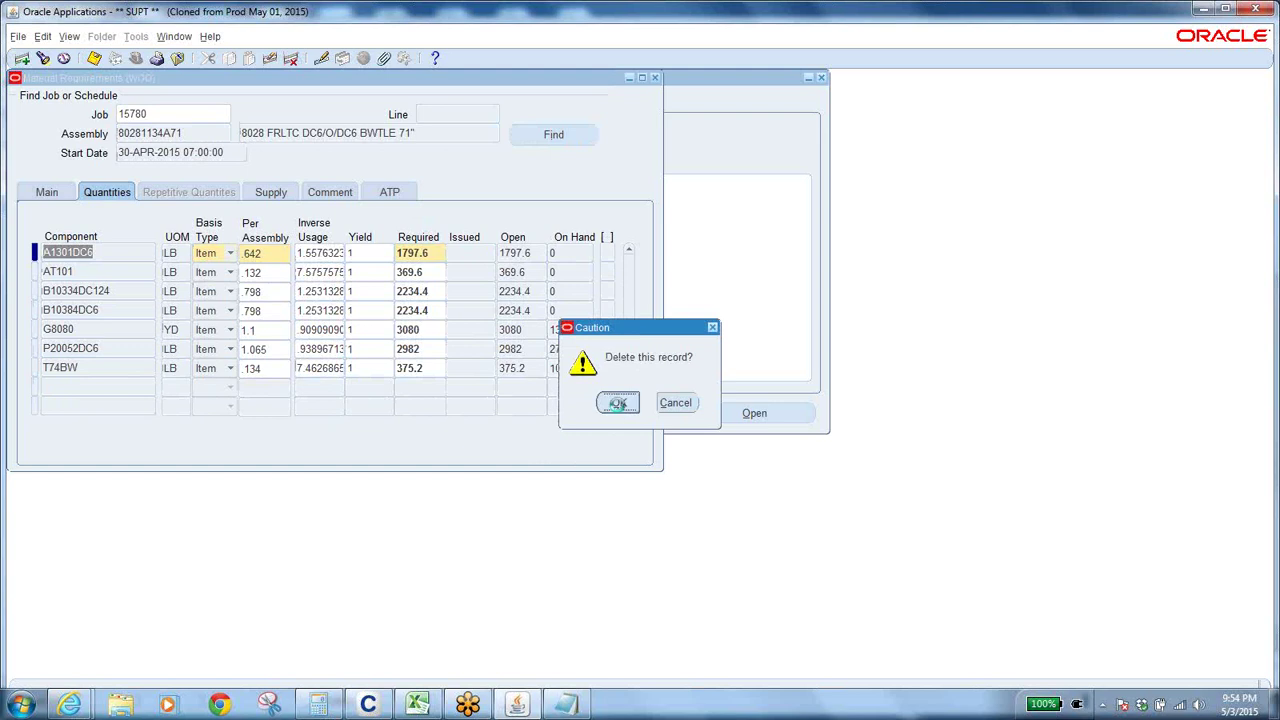
{"action": "left_click", "coordinate": [291, 60]}
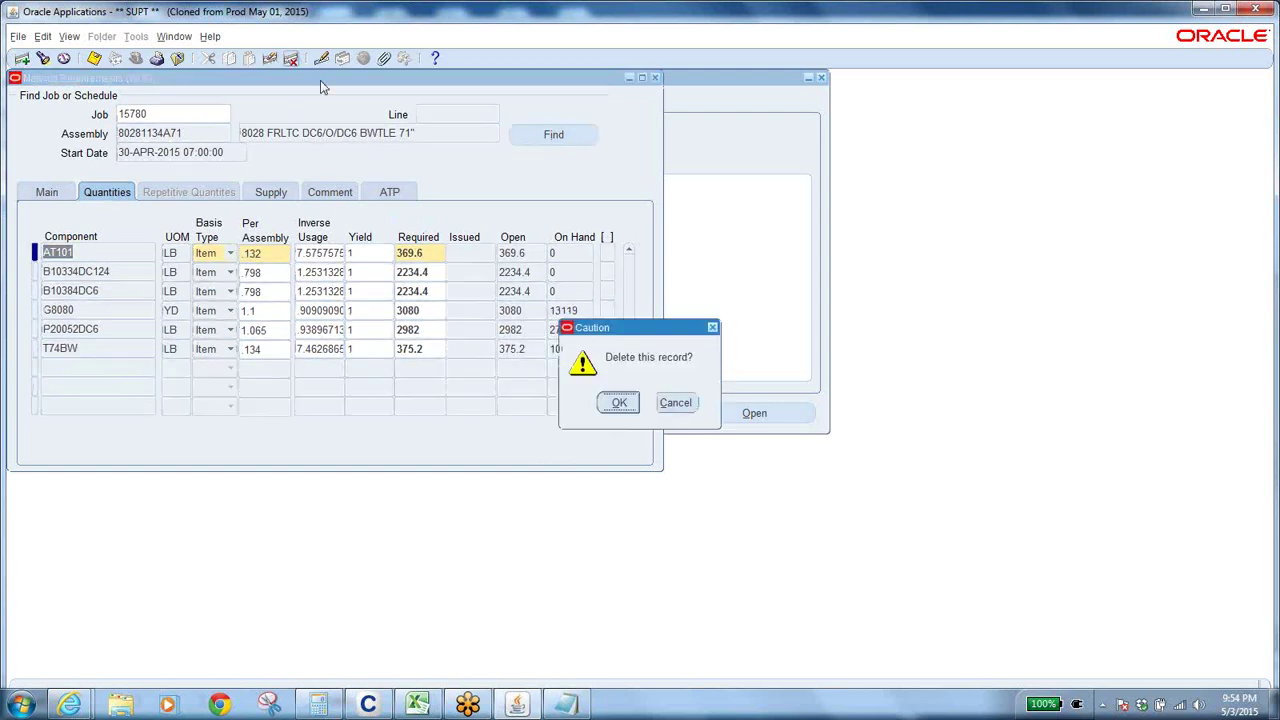
{"action": "left_click", "coordinate": [618, 403]}
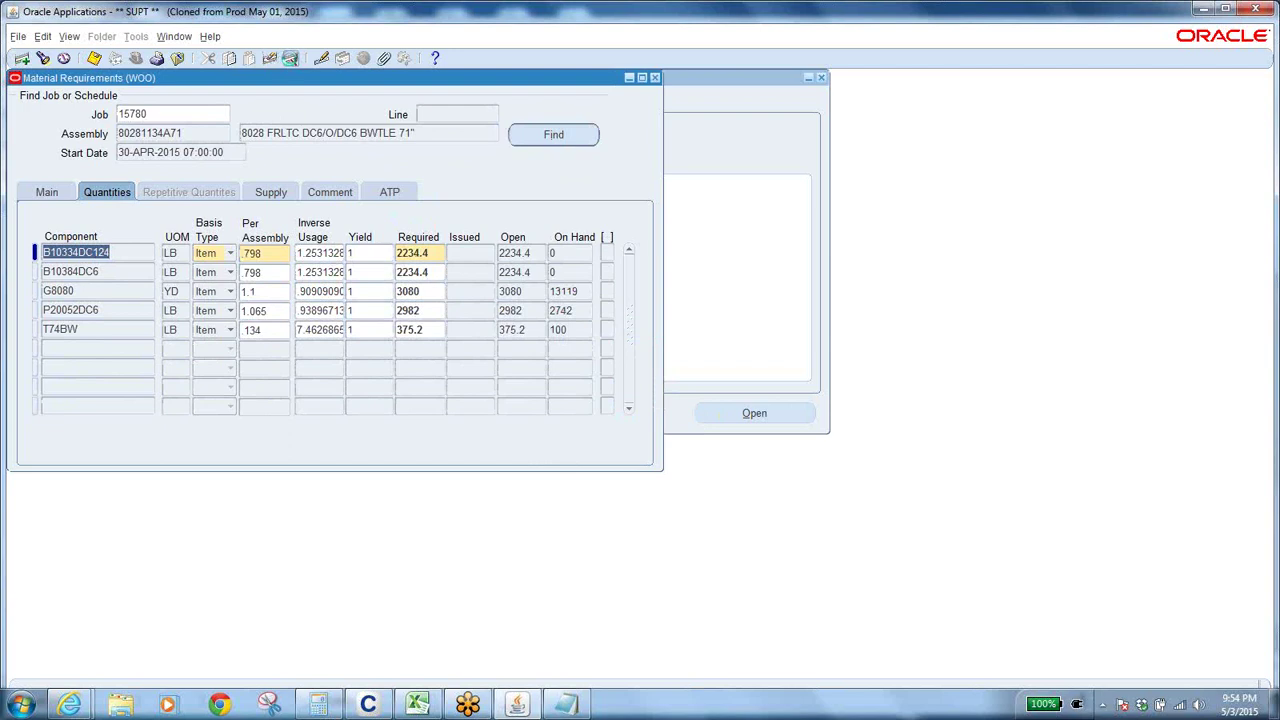
{"action": "left_click", "coordinate": [291, 60]}
{"action": "left_click", "coordinate": [618, 403]}
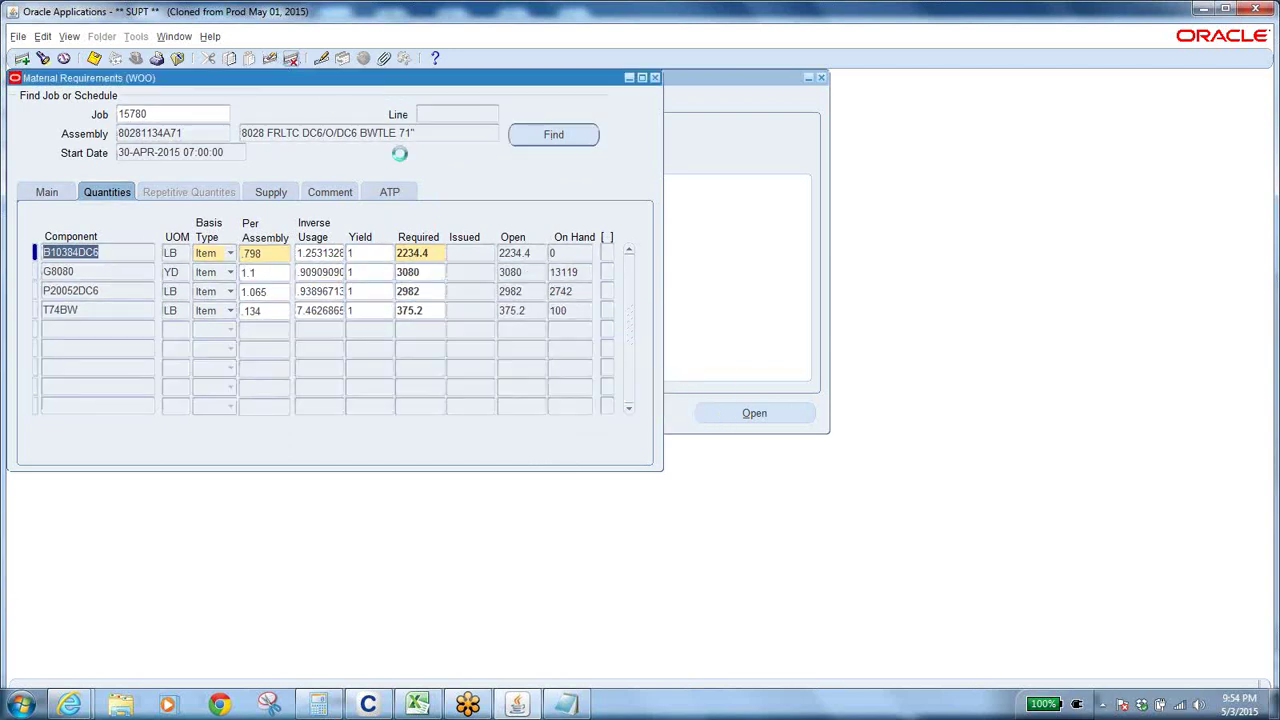
{"action": "key", "text": "ctrl+Up"}
{"action": "left_click", "coordinate": [614, 402]}
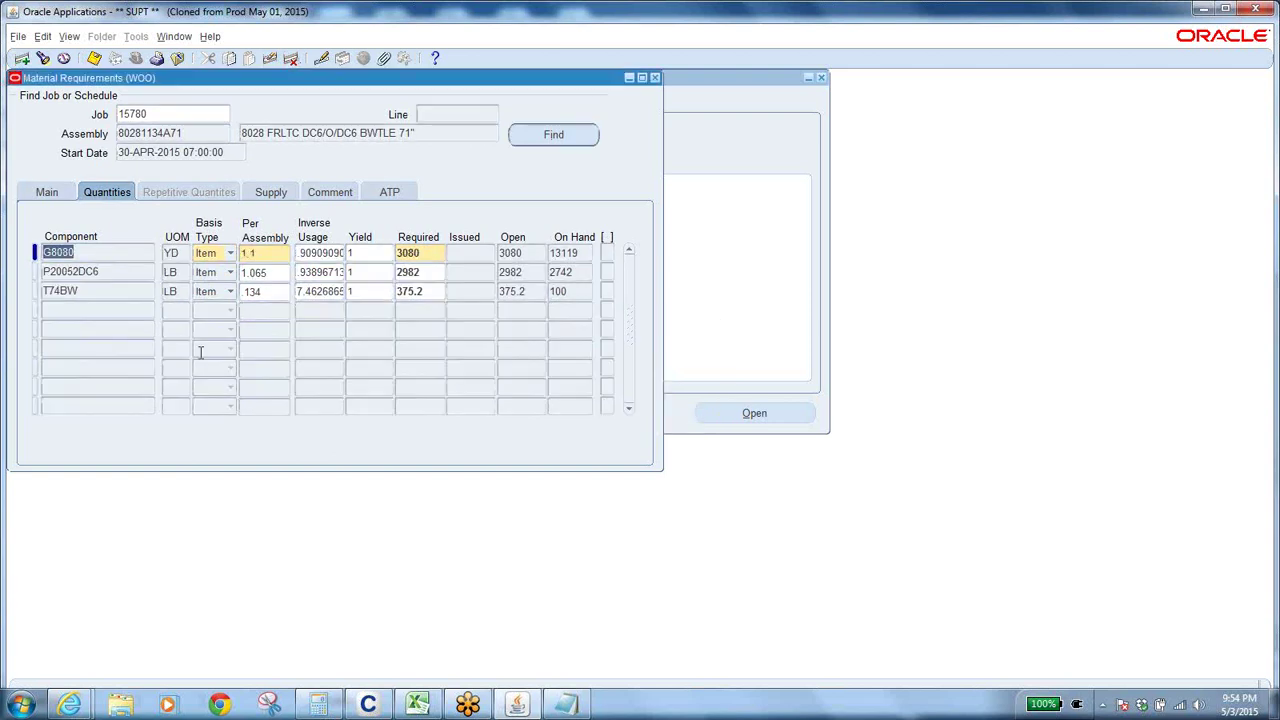
Step: Delete component T74BW from the job's material requirements and save the changes
{"action": "left_click", "coordinate": [97, 290]}
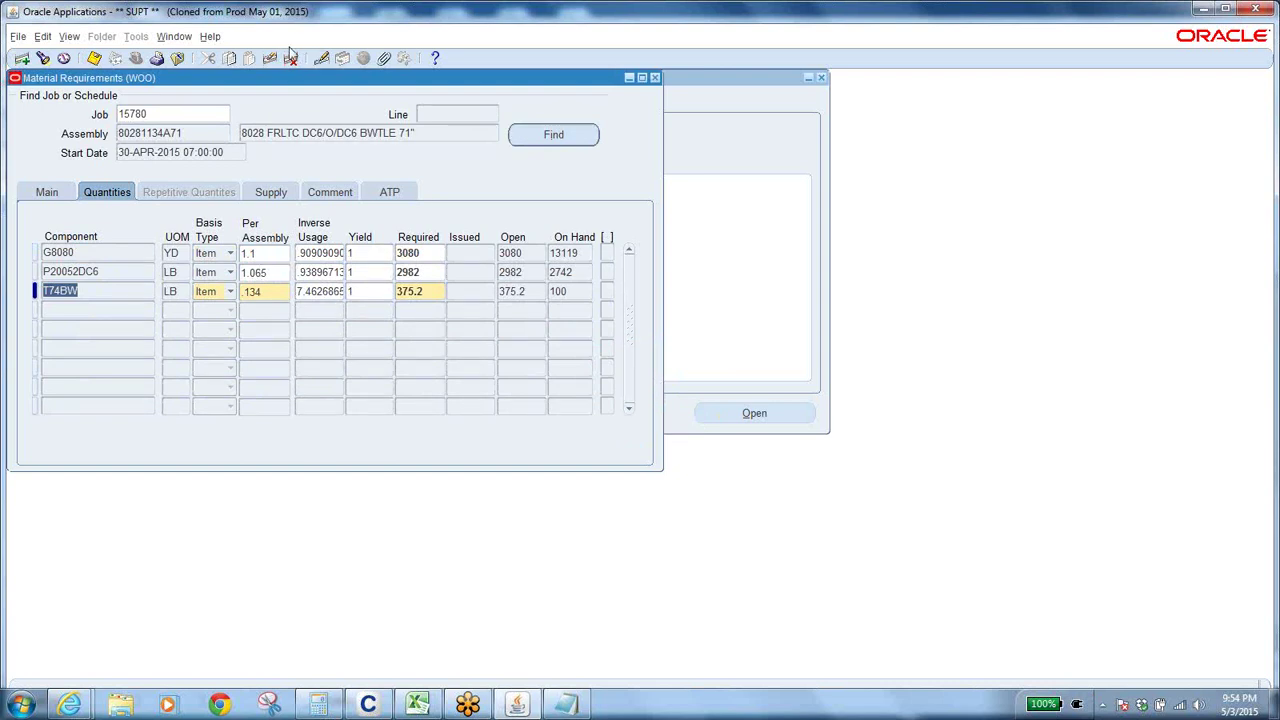
{"action": "left_click", "coordinate": [291, 58]}
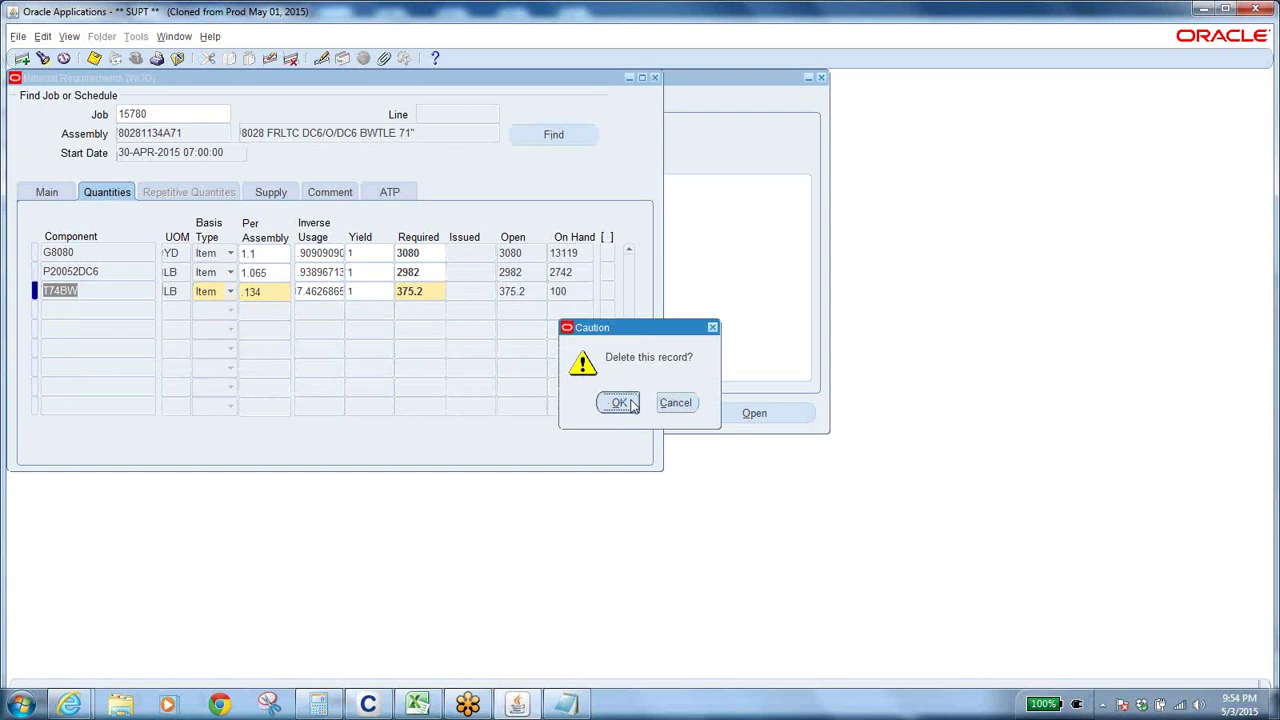
{"action": "left_click", "coordinate": [632, 405]}
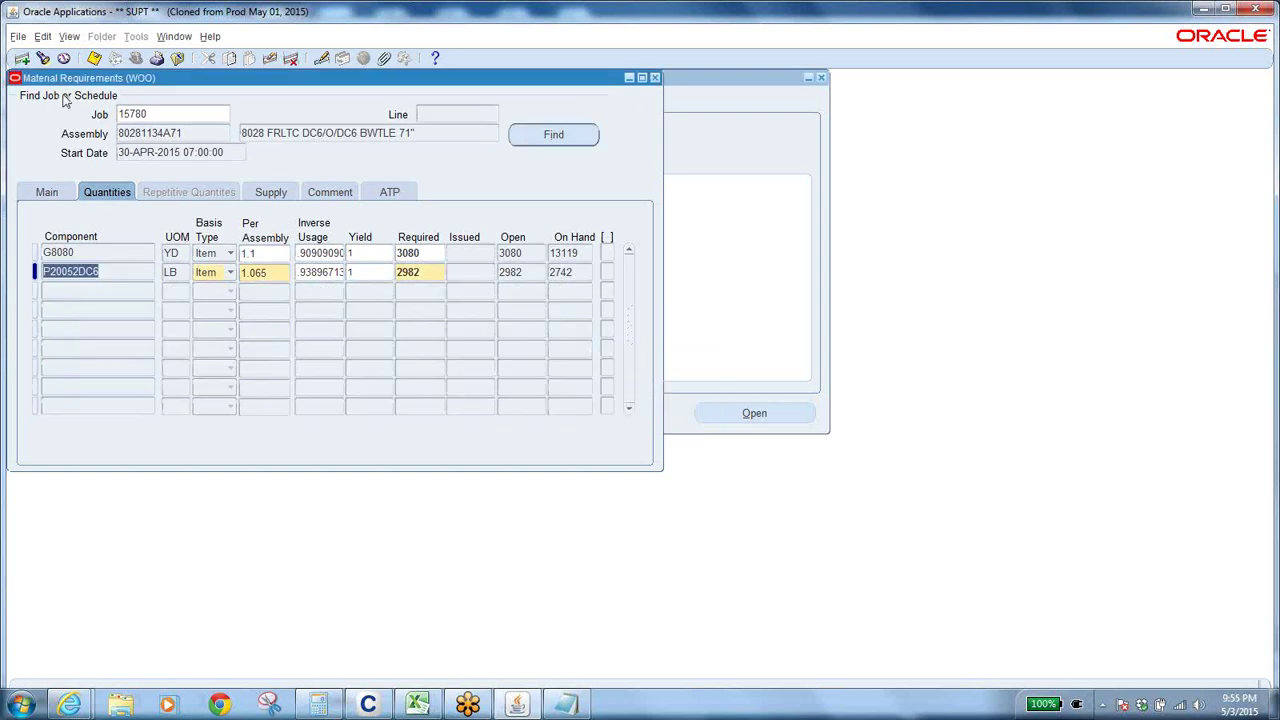
{"action": "left_click", "coordinate": [93, 58]}
Step: Close the material requirements and open the Move Transactions form for job 15780
{"action": "left_click", "coordinate": [165, 113]}
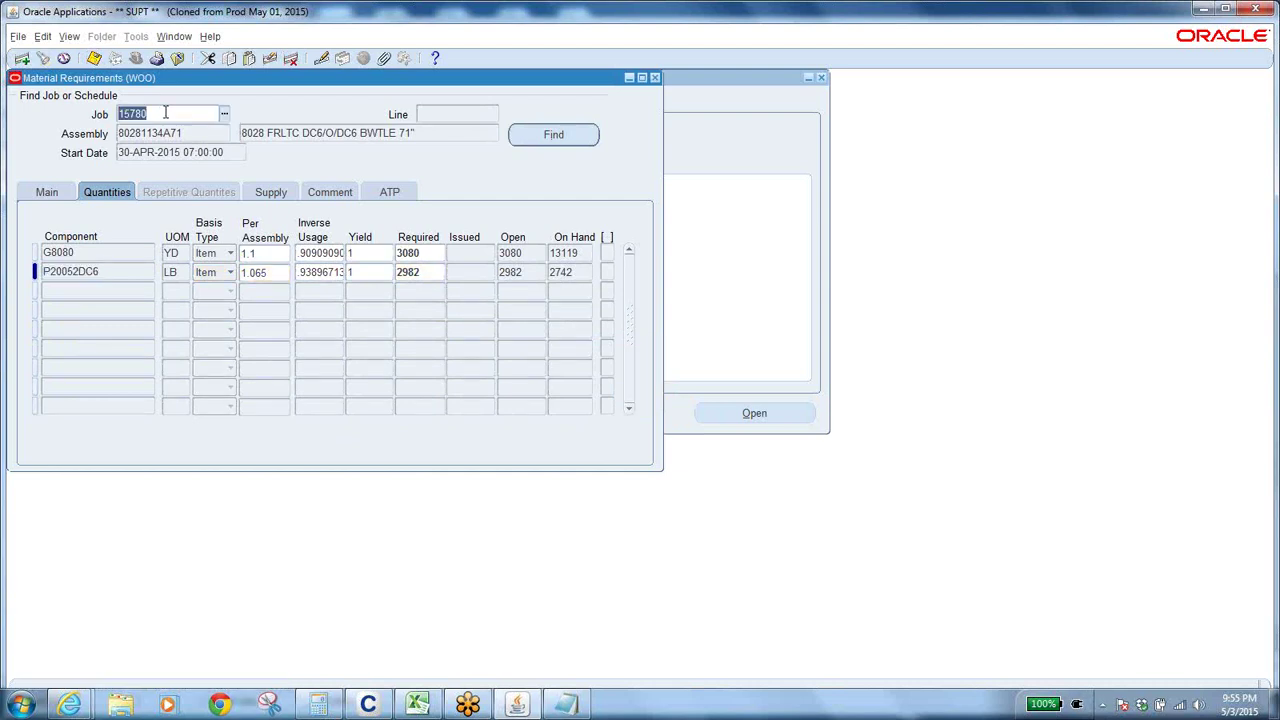
{"action": "left_click", "coordinate": [178, 58]}
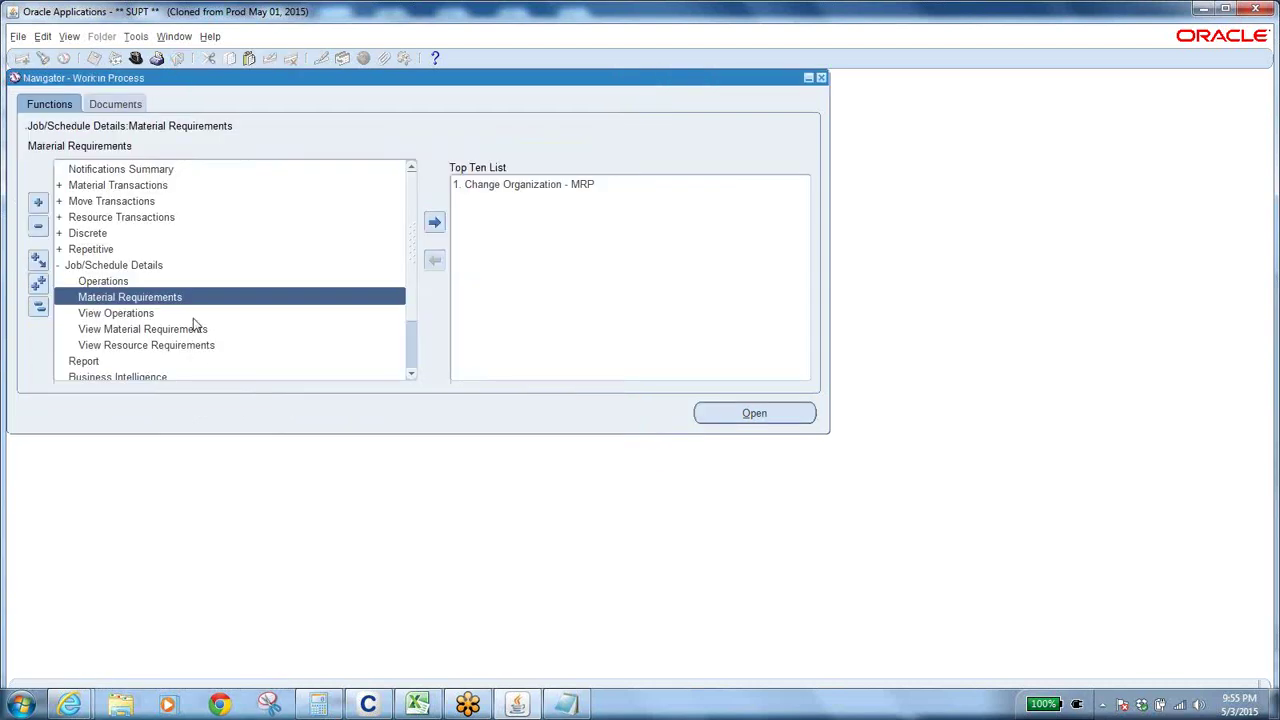
{"action": "left_click", "coordinate": [113, 202]}
{"action": "double_click", "coordinate": [113, 201]}
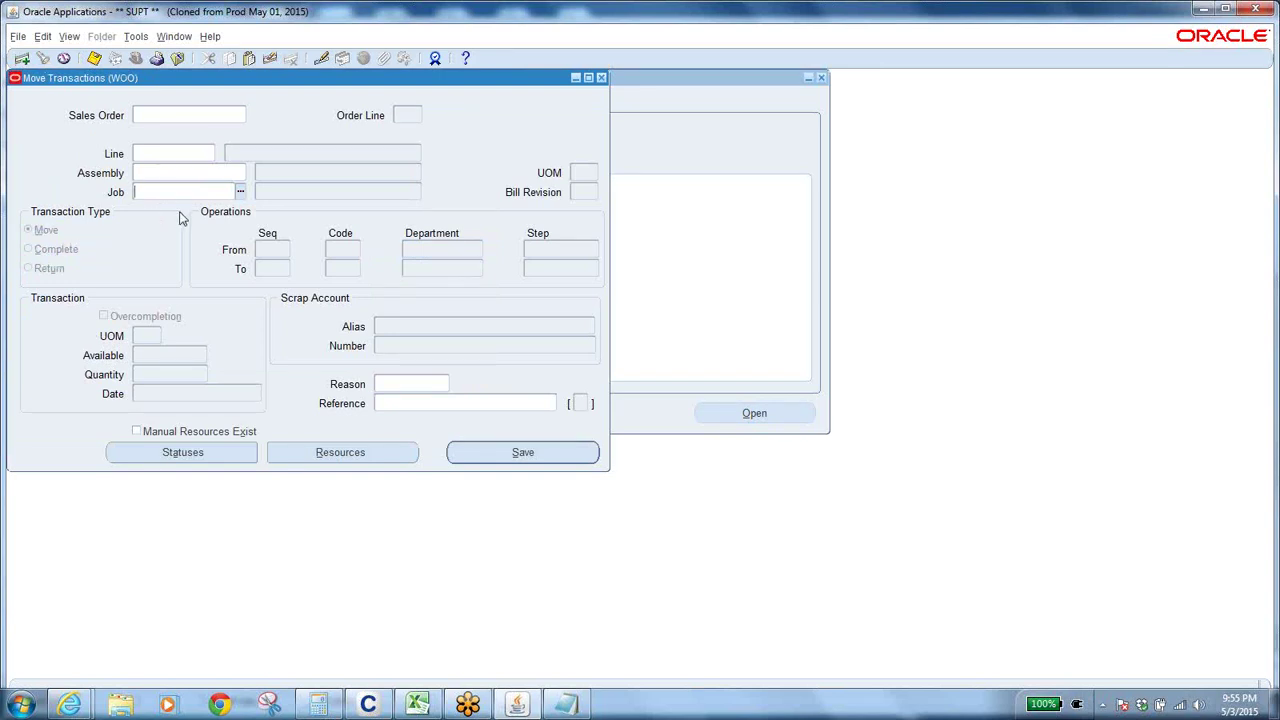
{"action": "type", "text": "15780"}
Step: List the operations available to move from and examine their queue, run, to-move, reject and scrap quantities
{"action": "left_click", "coordinate": [284, 251]}
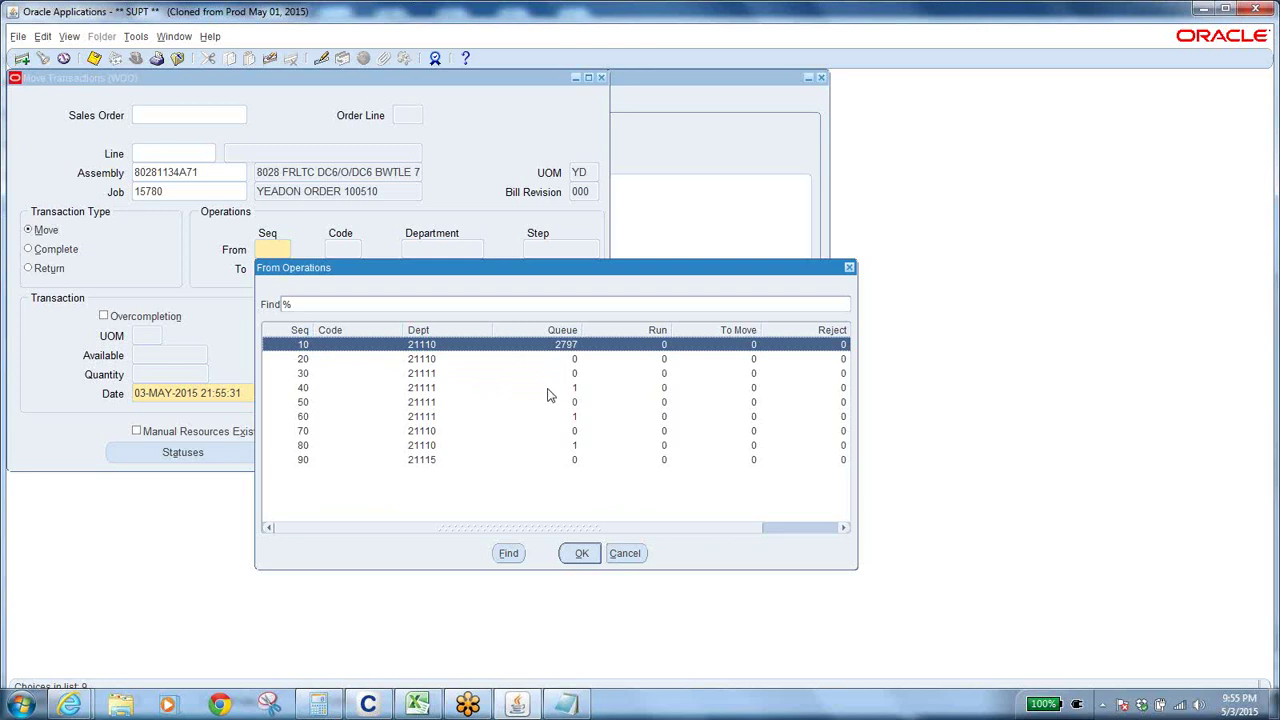
{"action": "left_click", "coordinate": [507, 450]}
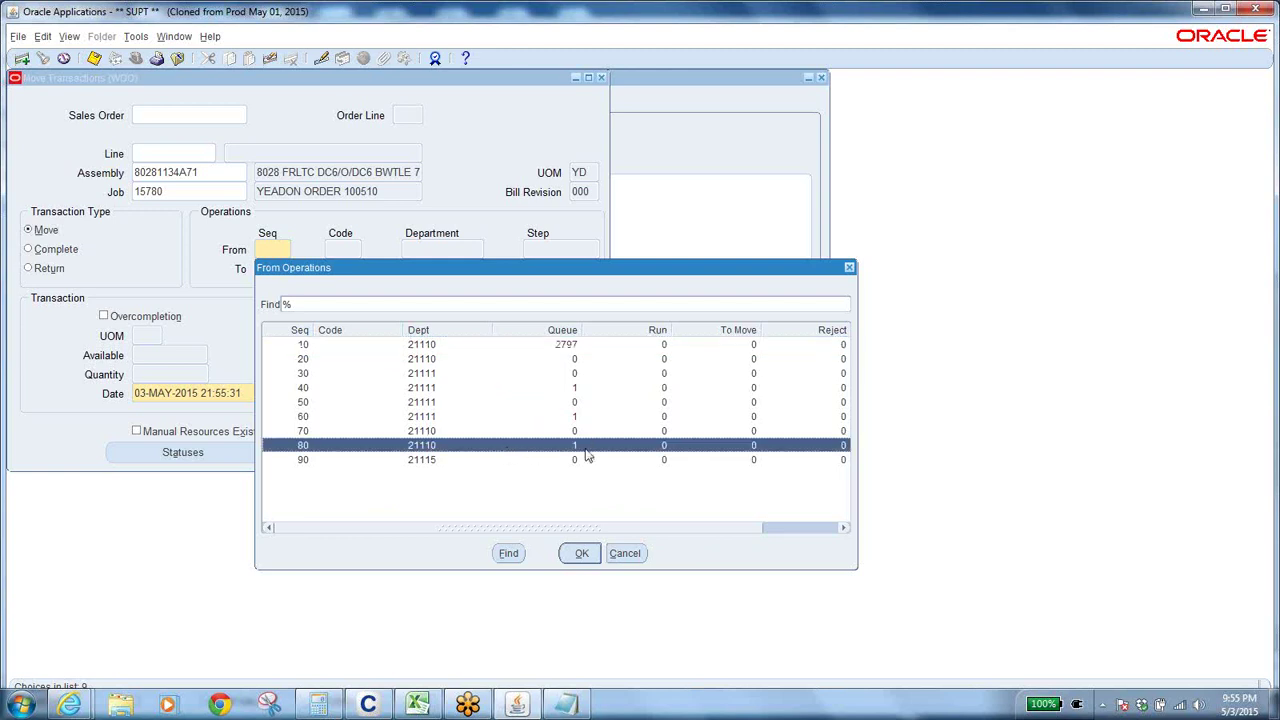
{"action": "left_click", "coordinate": [553, 530]}
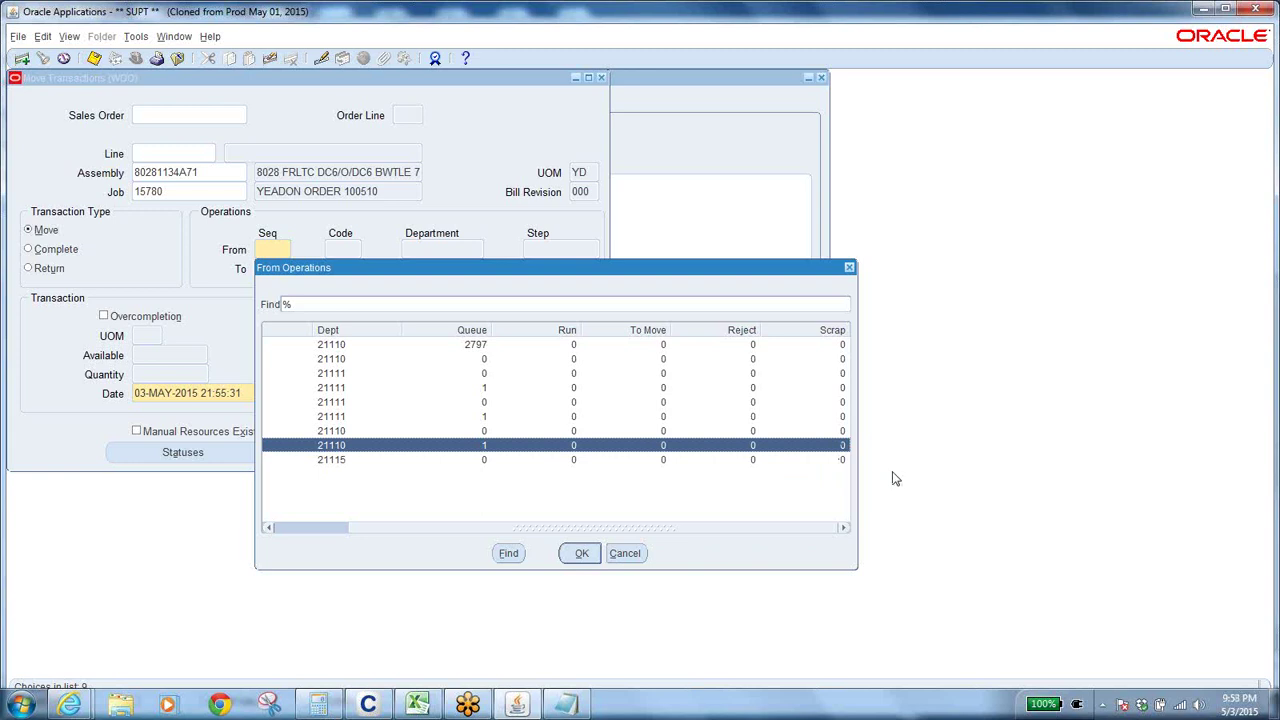
{"action": "left_click", "coordinate": [634, 560]}
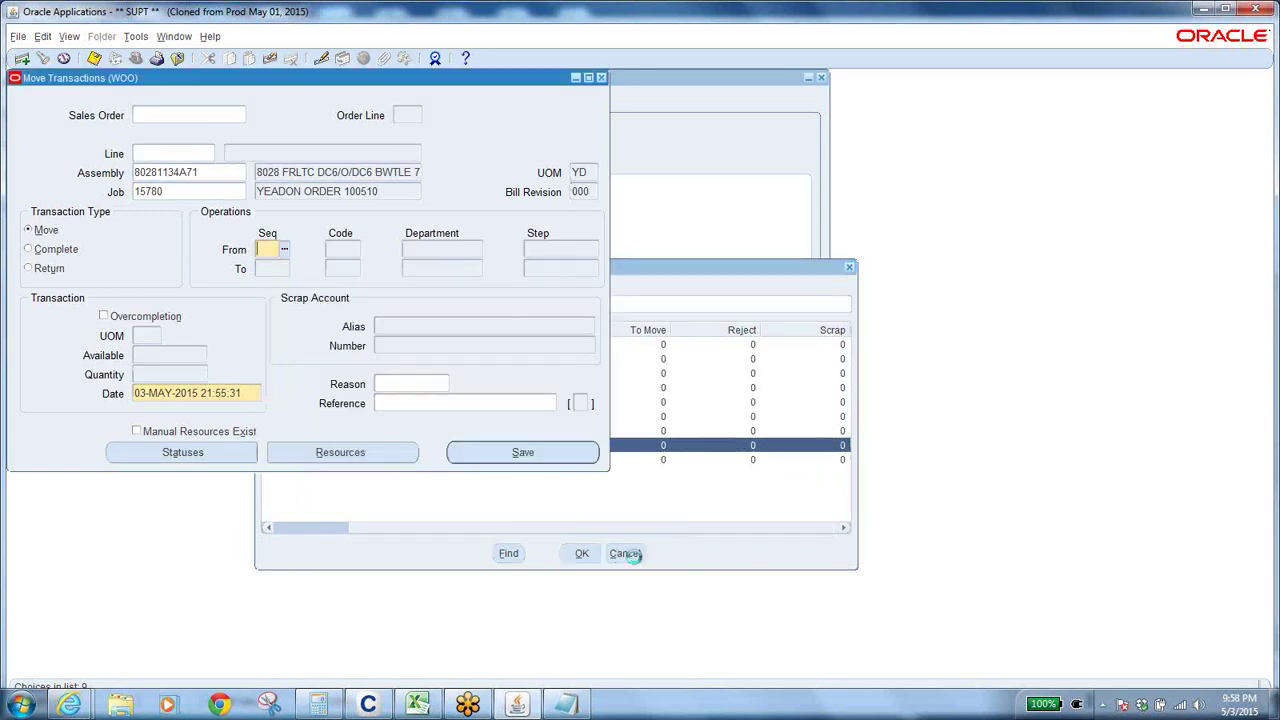
{"action": "left_click", "coordinate": [284, 250]}
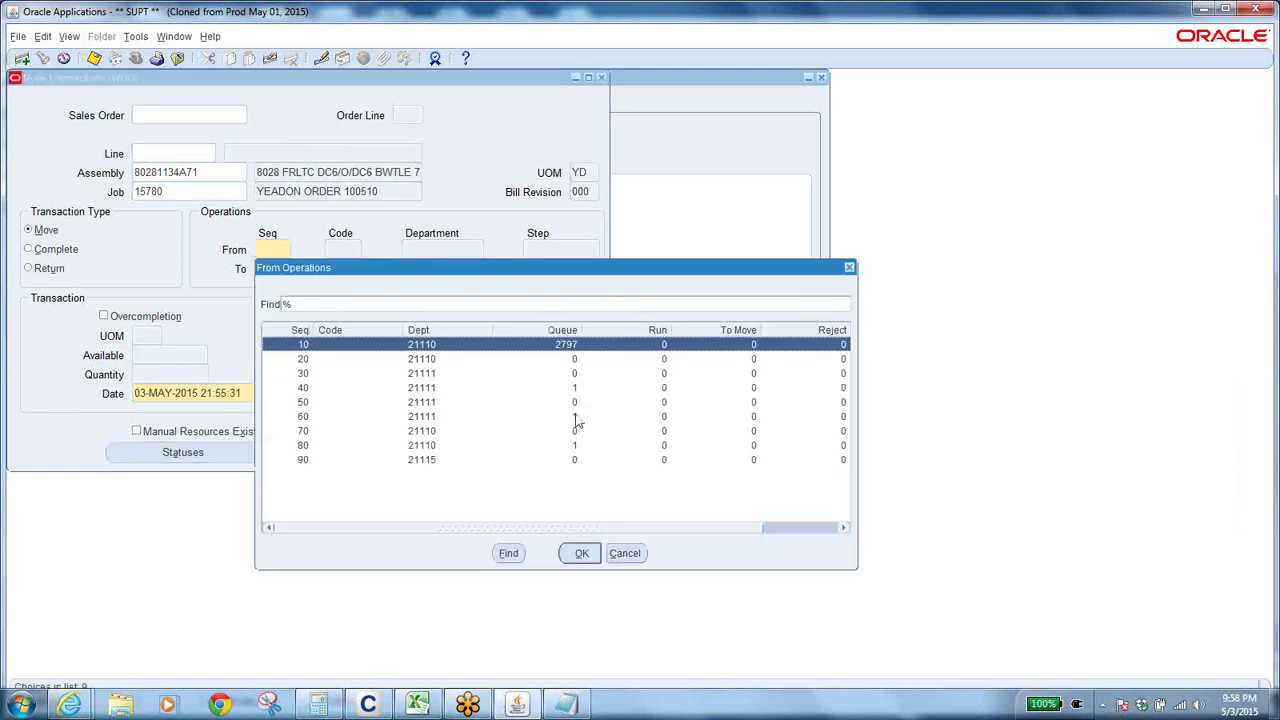
Step: Set the move for job 15780 from operation 10 Queue to operation 20 To move
{"action": "left_click", "coordinate": [581, 554]}
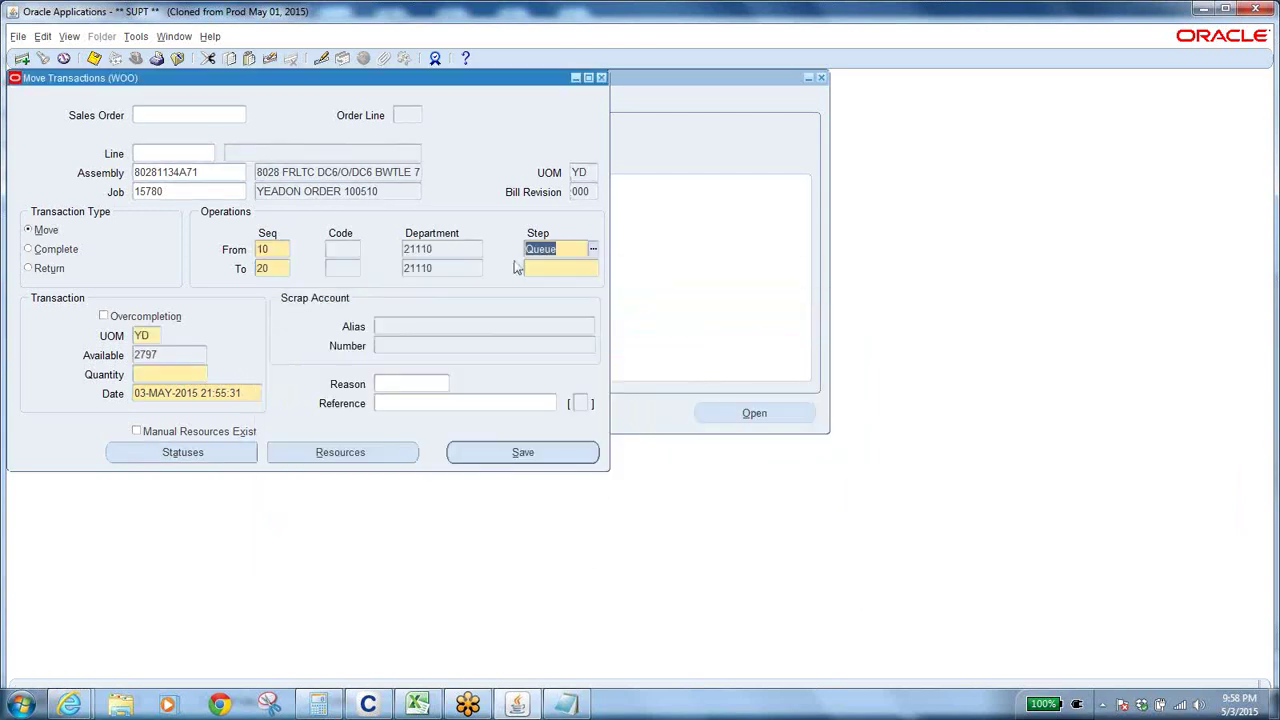
{"action": "key", "text": "Tab"}
{"action": "left_click", "coordinate": [540, 270]}
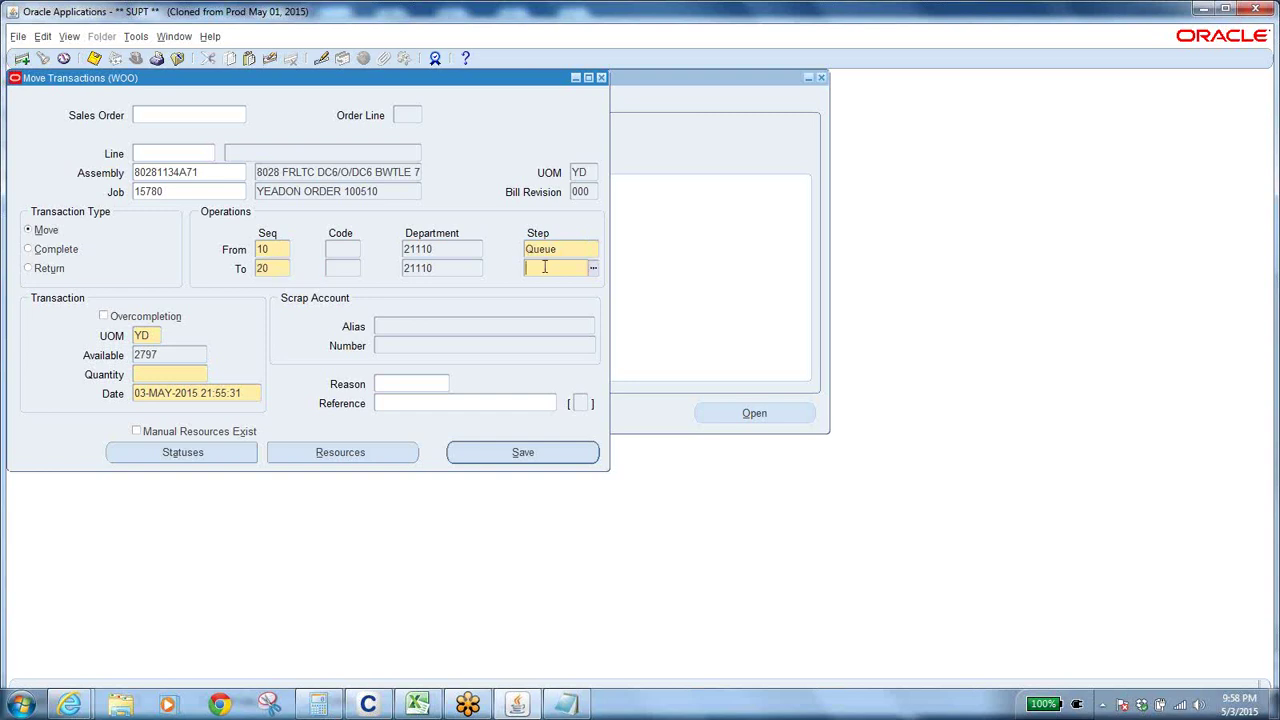
{"action": "left_click", "coordinate": [593, 268]}
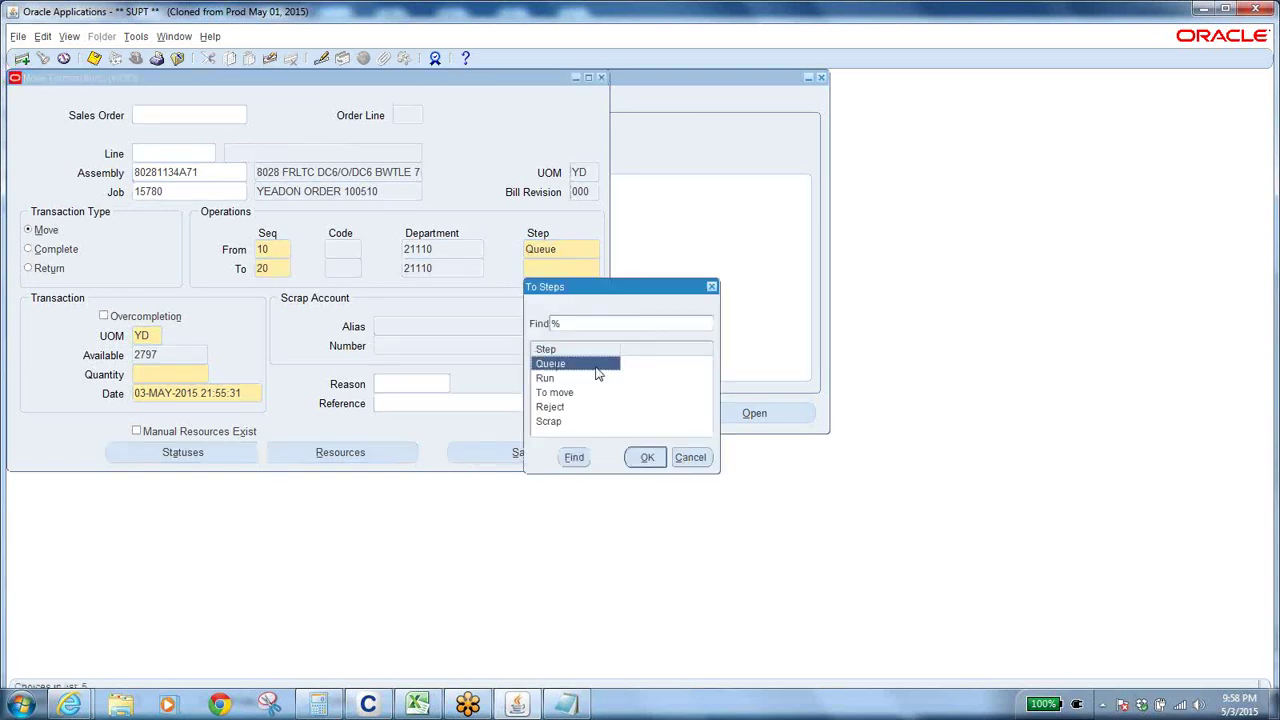
{"action": "left_click", "coordinate": [562, 392]}
{"action": "left_click", "coordinate": [648, 457]}
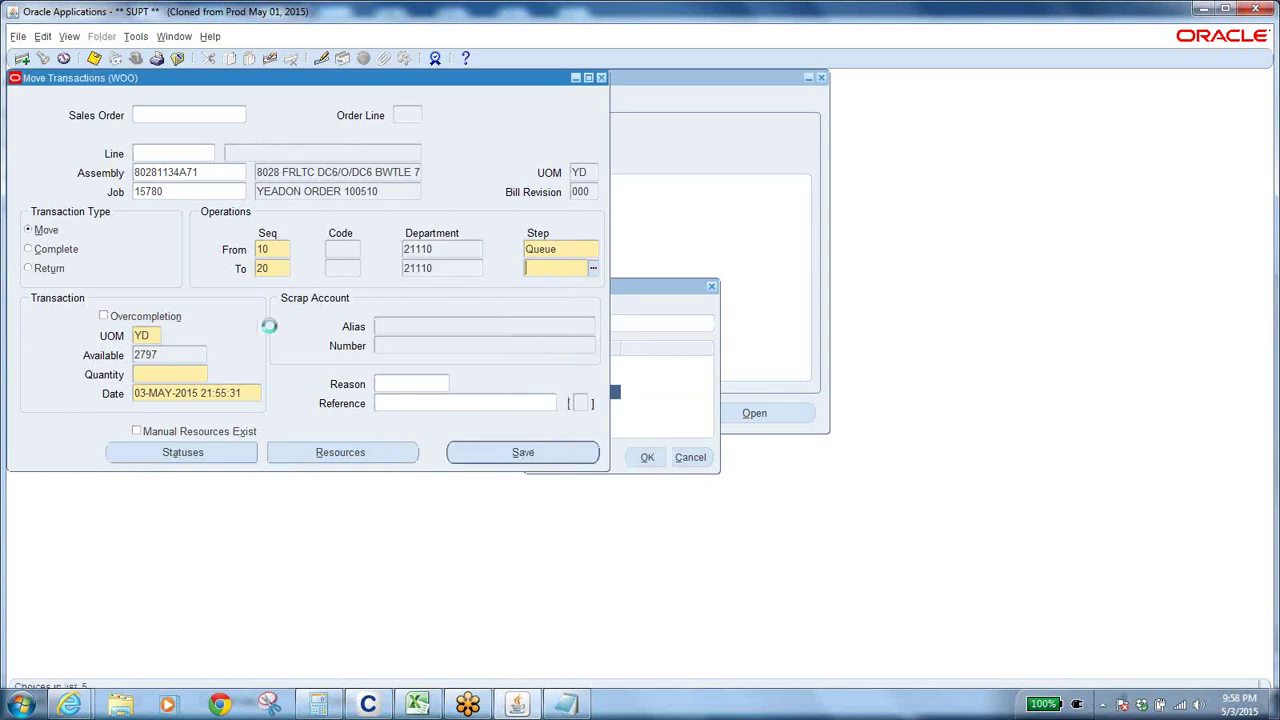
Step: Enter a move quantity of 104 yards and save the move transaction
{"action": "left_click", "coordinate": [186, 374]}
{"action": "type", "text": "104"}
{"action": "key", "text": "Tab"}
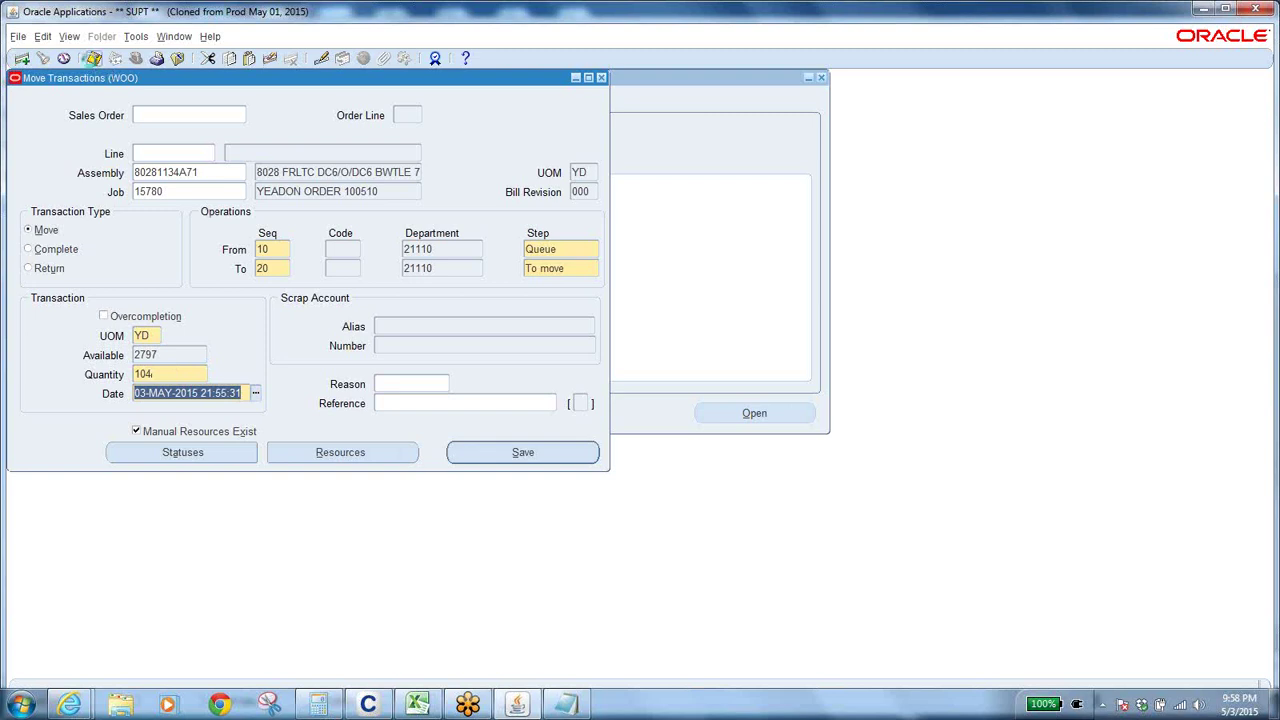
{"action": "left_click", "coordinate": [92, 58]}
Step: Start another move transaction for job 15780 and choose operation 20 as the operation to move from
{"action": "left_click", "coordinate": [179, 194]}
{"action": "type", "text": "15780"}
{"action": "key", "text": "Tab"}
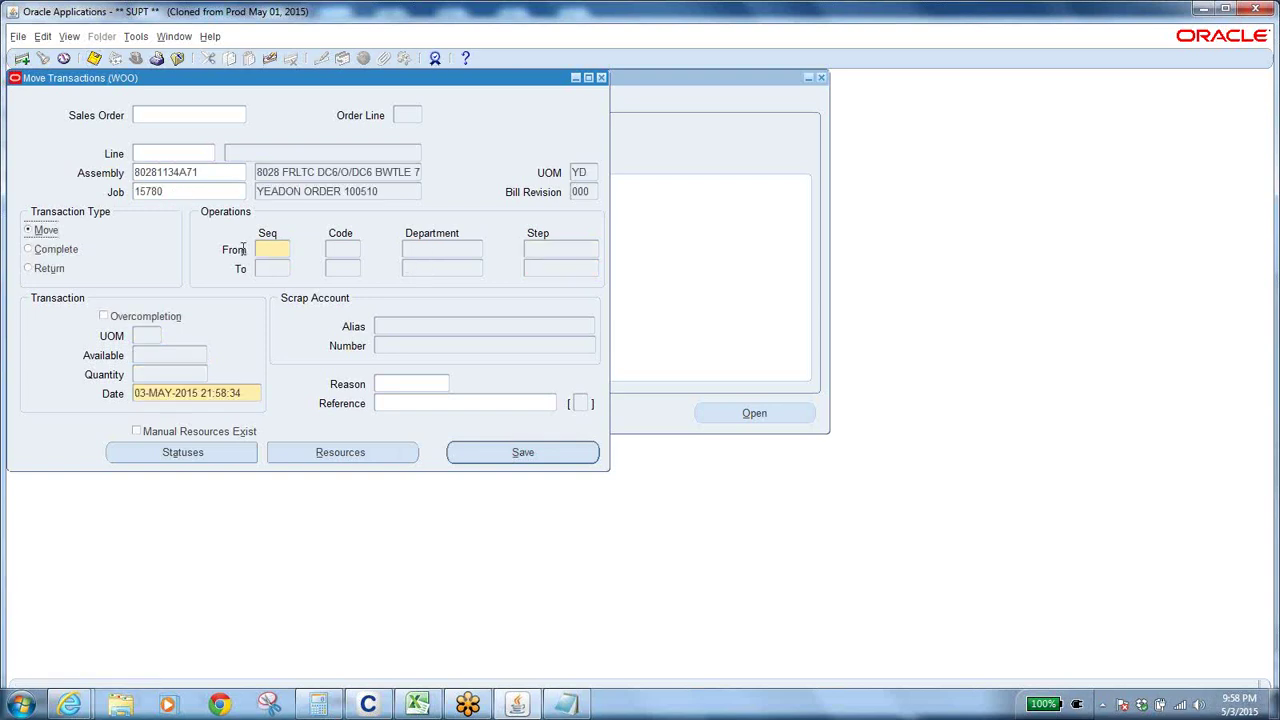
{"action": "left_click", "coordinate": [283, 247]}
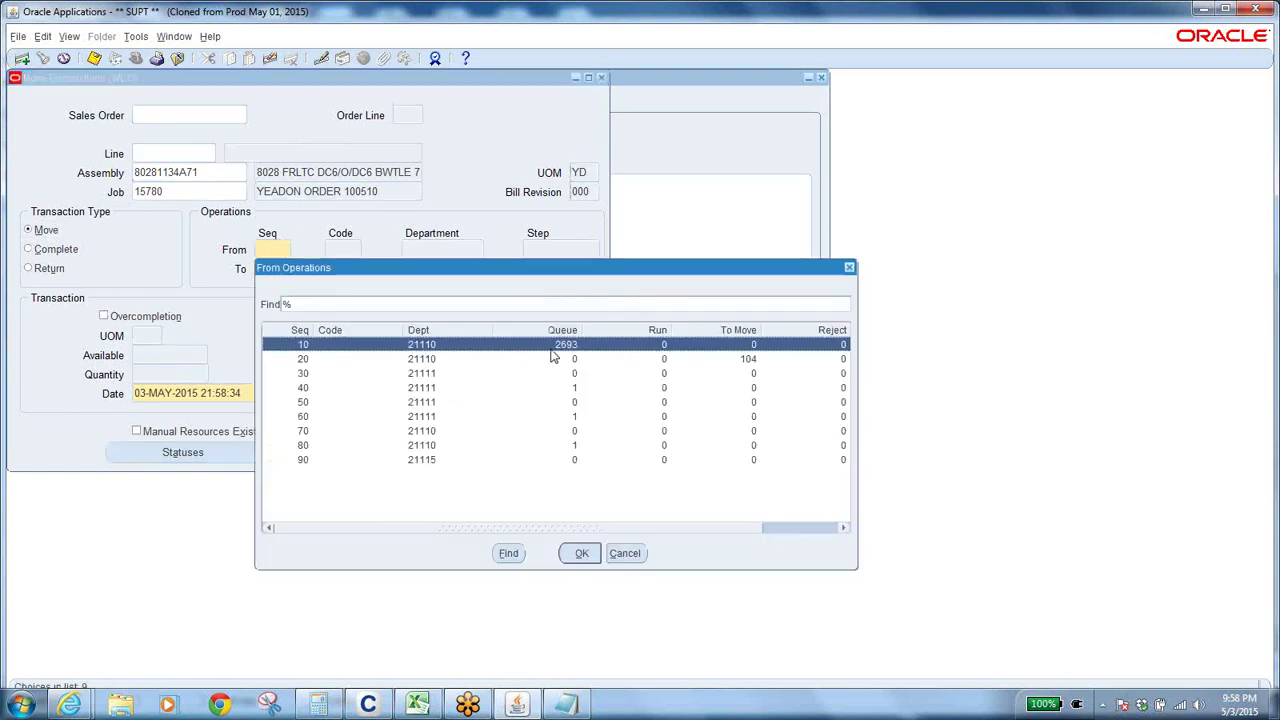
{"action": "left_click", "coordinate": [753, 361]}
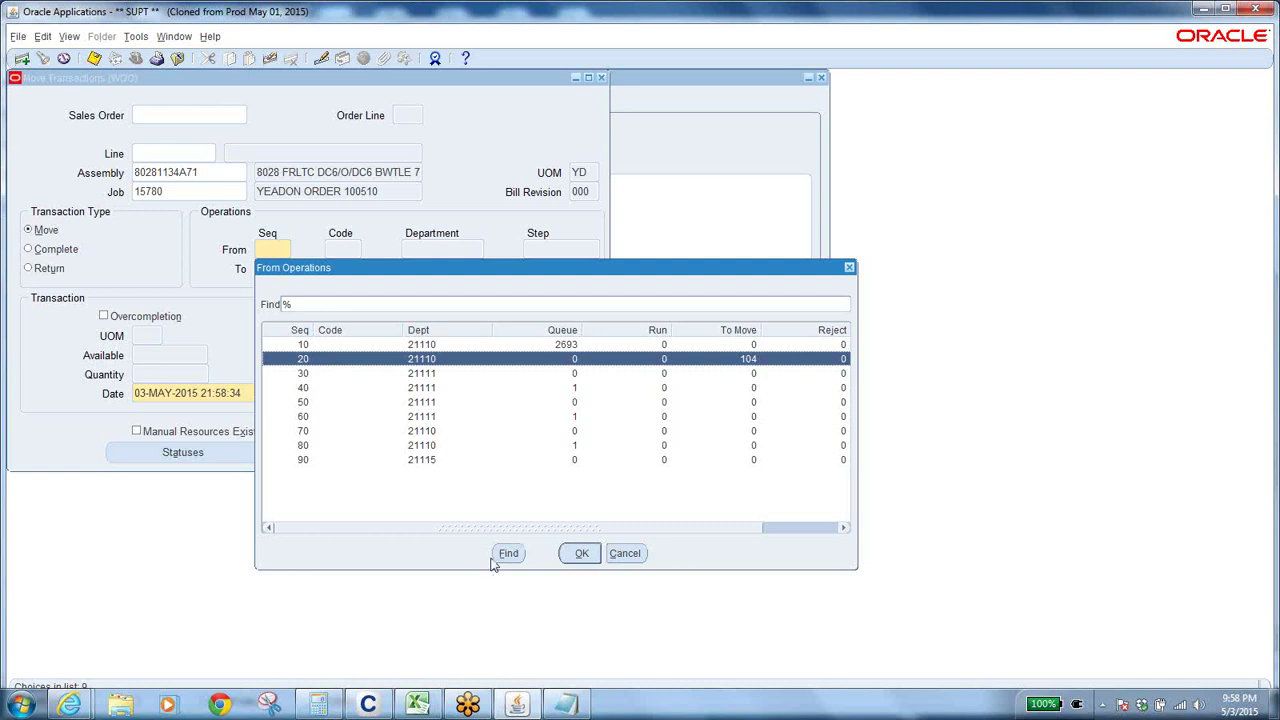
{"action": "left_click", "coordinate": [577, 554]}
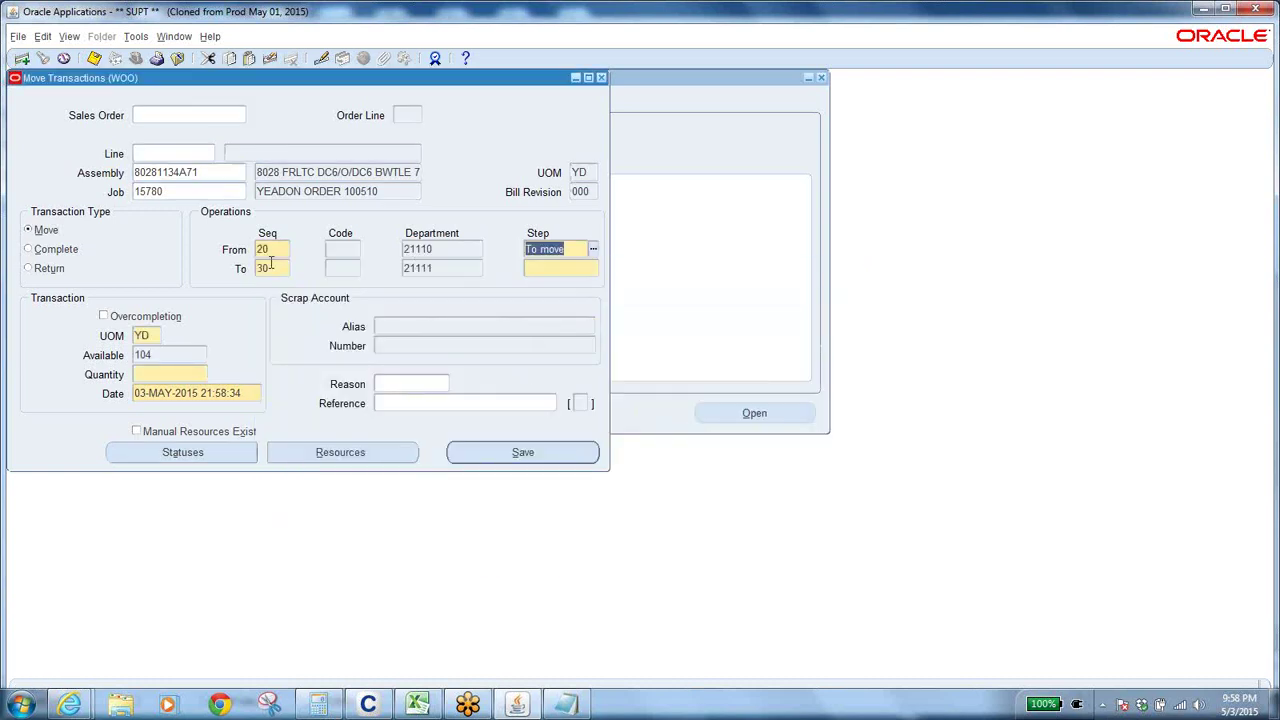
{"action": "left_click", "coordinate": [547, 267]}
{"action": "double_click", "coordinate": [279, 268]}
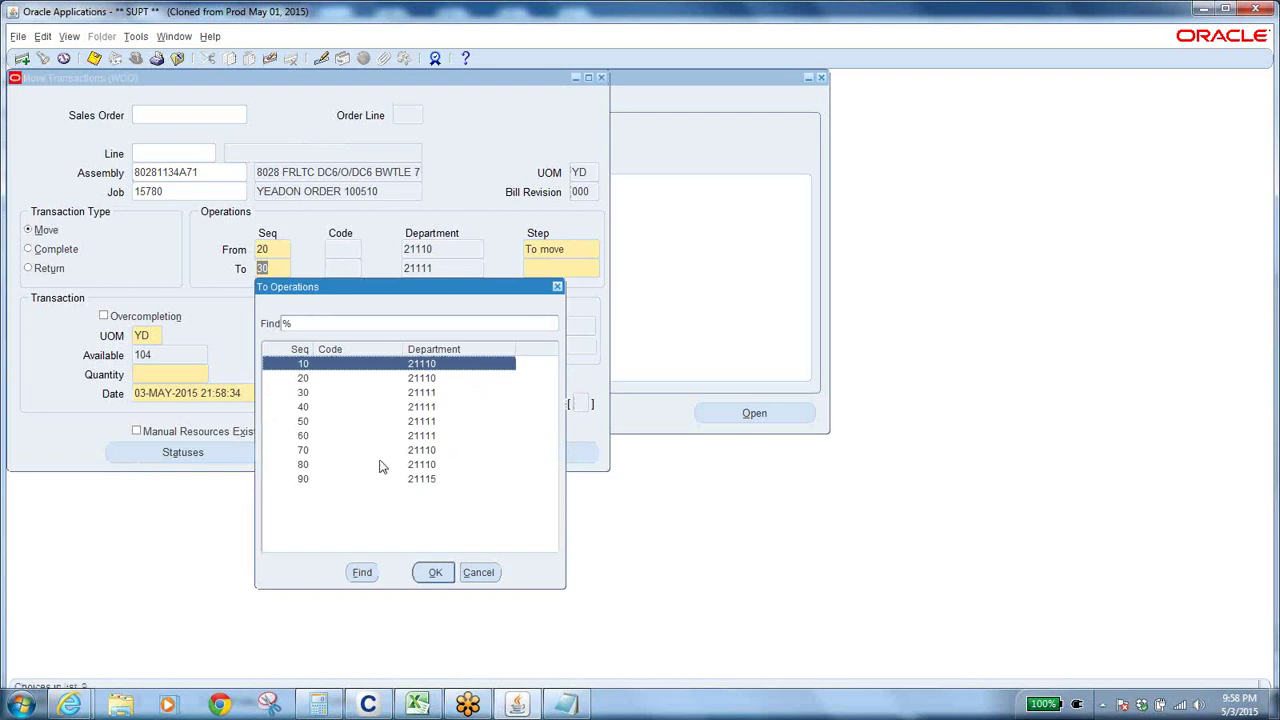
{"action": "left_click", "coordinate": [360, 466]}
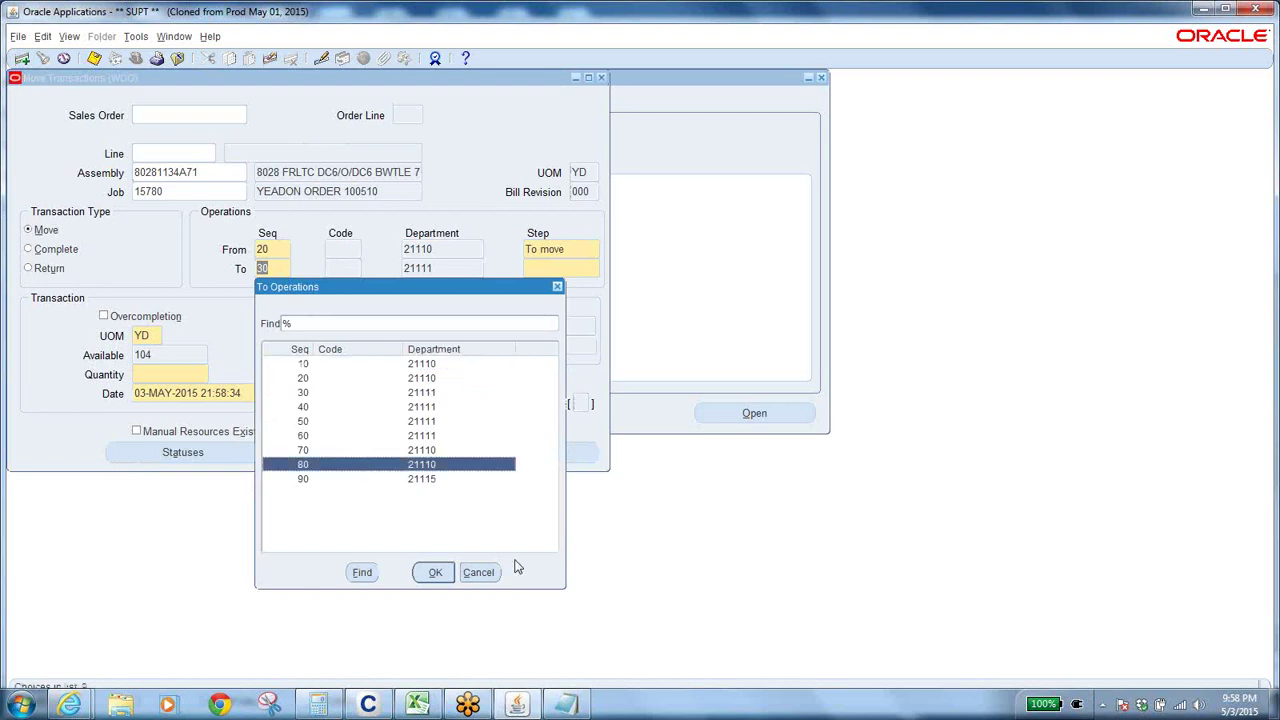
{"action": "left_click", "coordinate": [436, 573]}
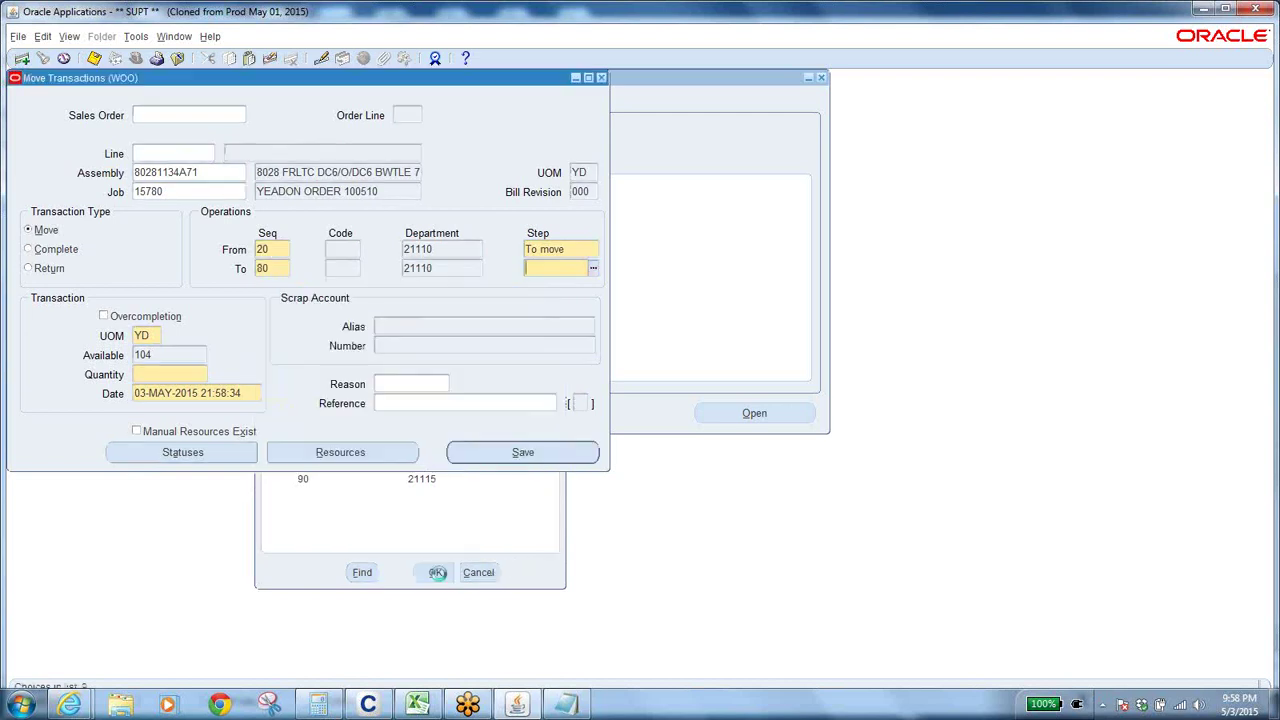
{"action": "left_click", "coordinate": [592, 267]}
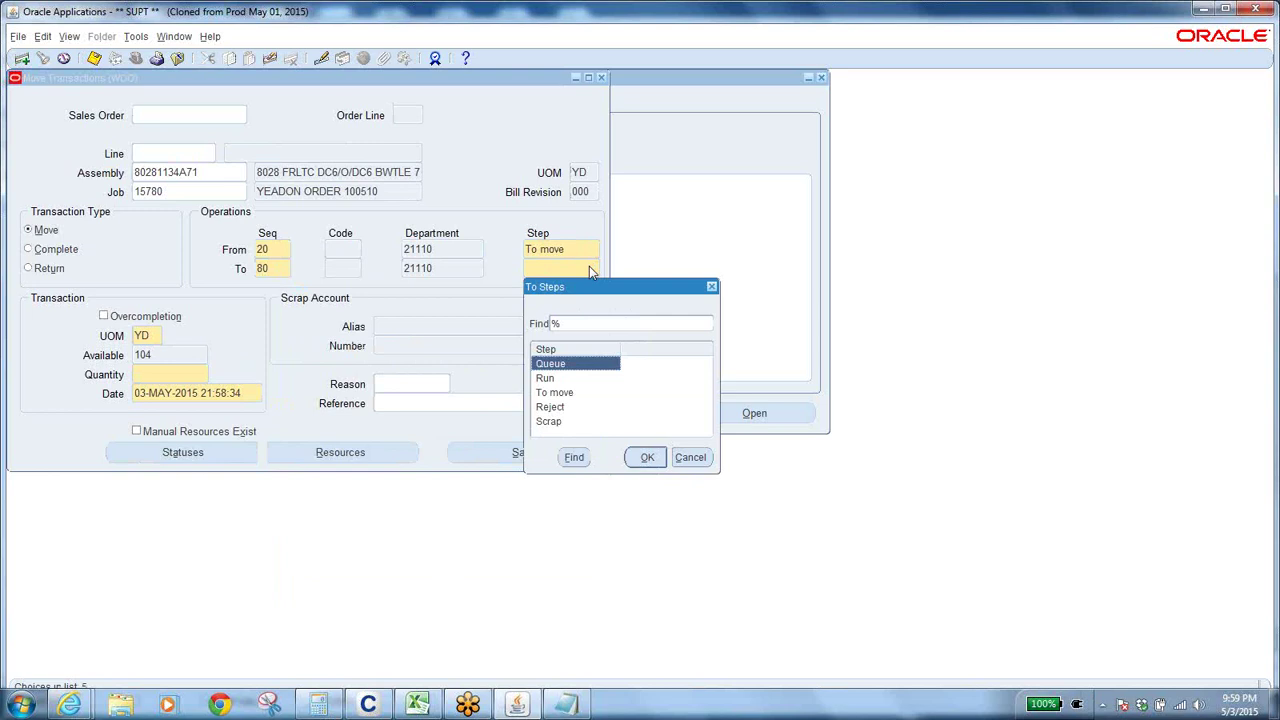
{"action": "left_click", "coordinate": [690, 457]}
Step: Set the destination of the move to operation 30 with the Scrap step
{"action": "left_click", "coordinate": [284, 268]}
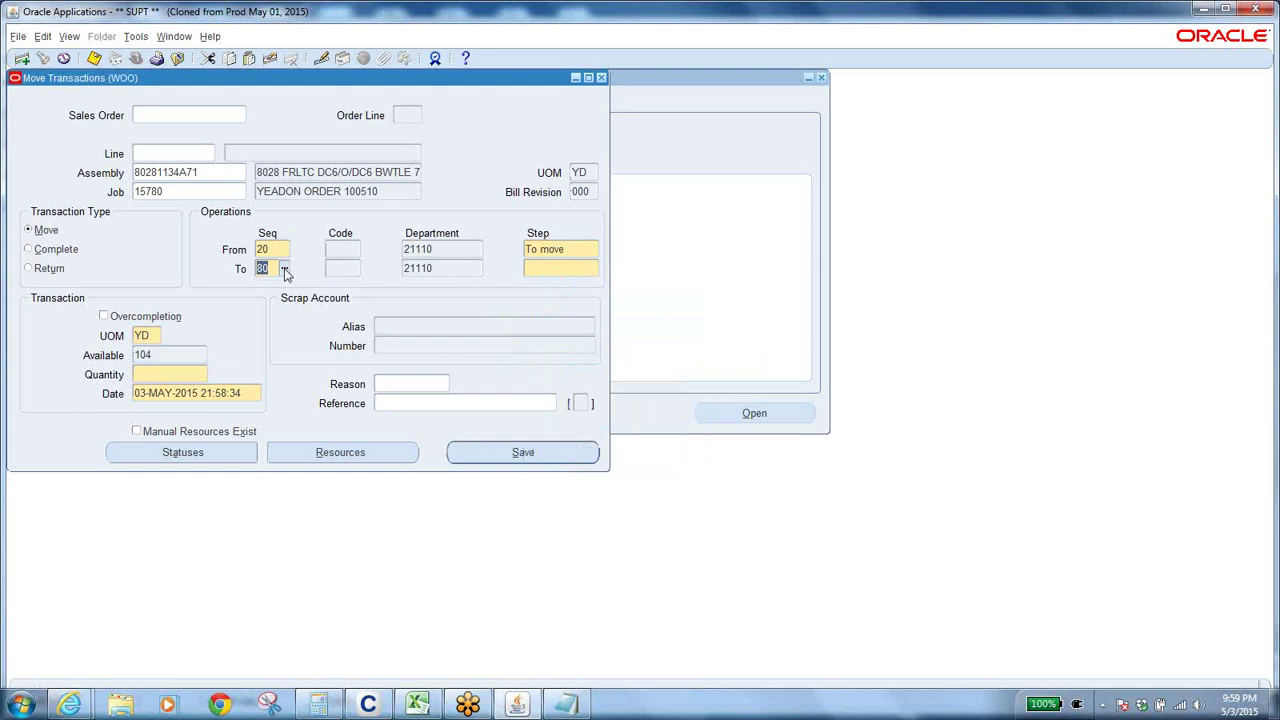
{"action": "left_click", "coordinate": [285, 268]}
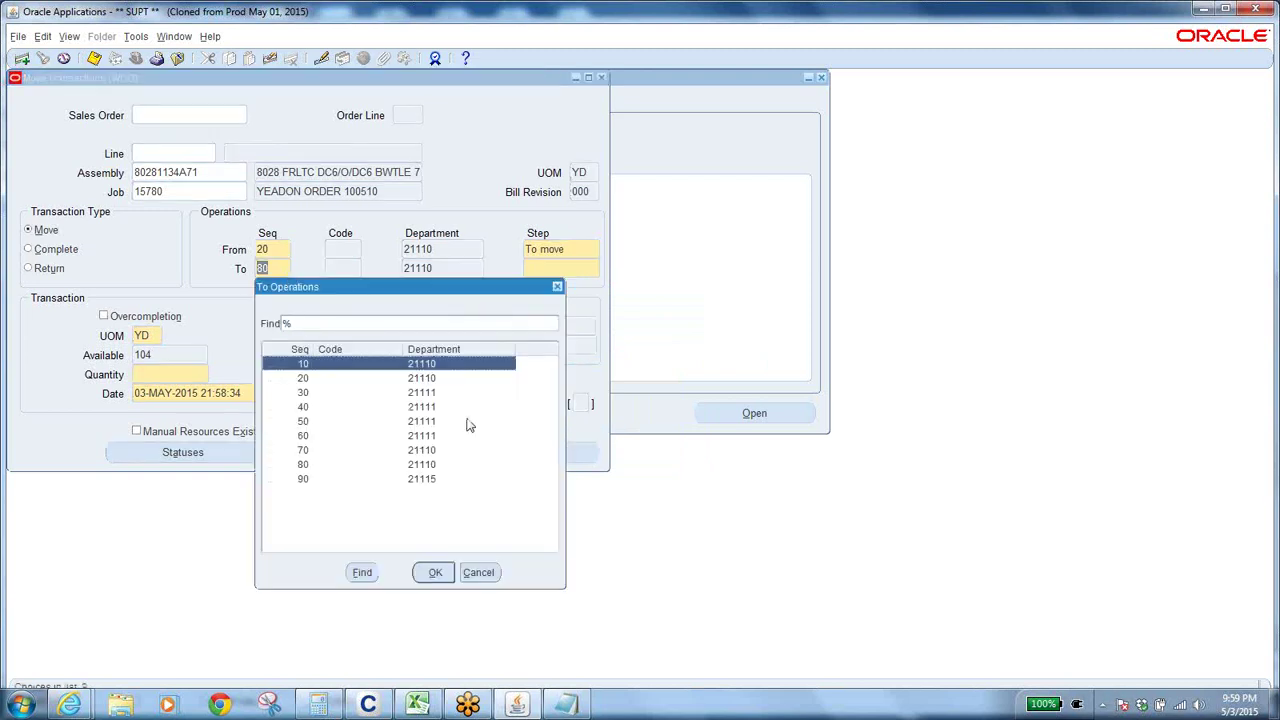
{"action": "left_click", "coordinate": [320, 395]}
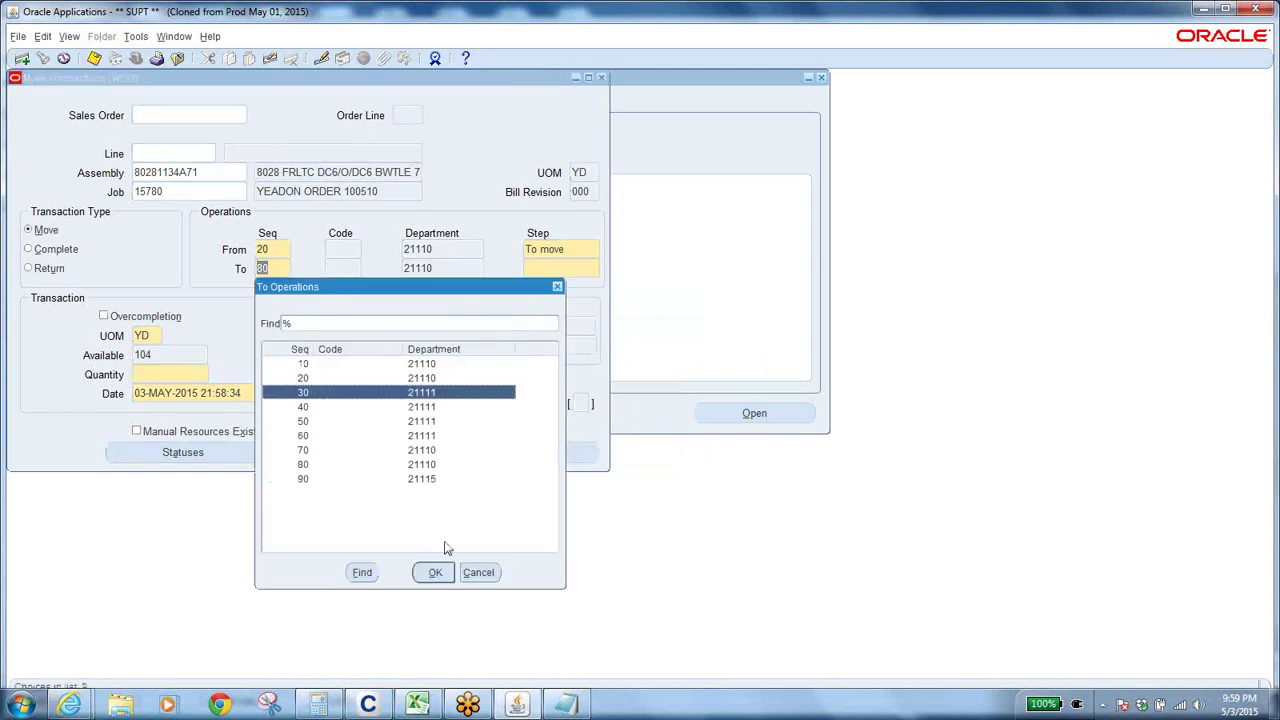
{"action": "left_click", "coordinate": [432, 571]}
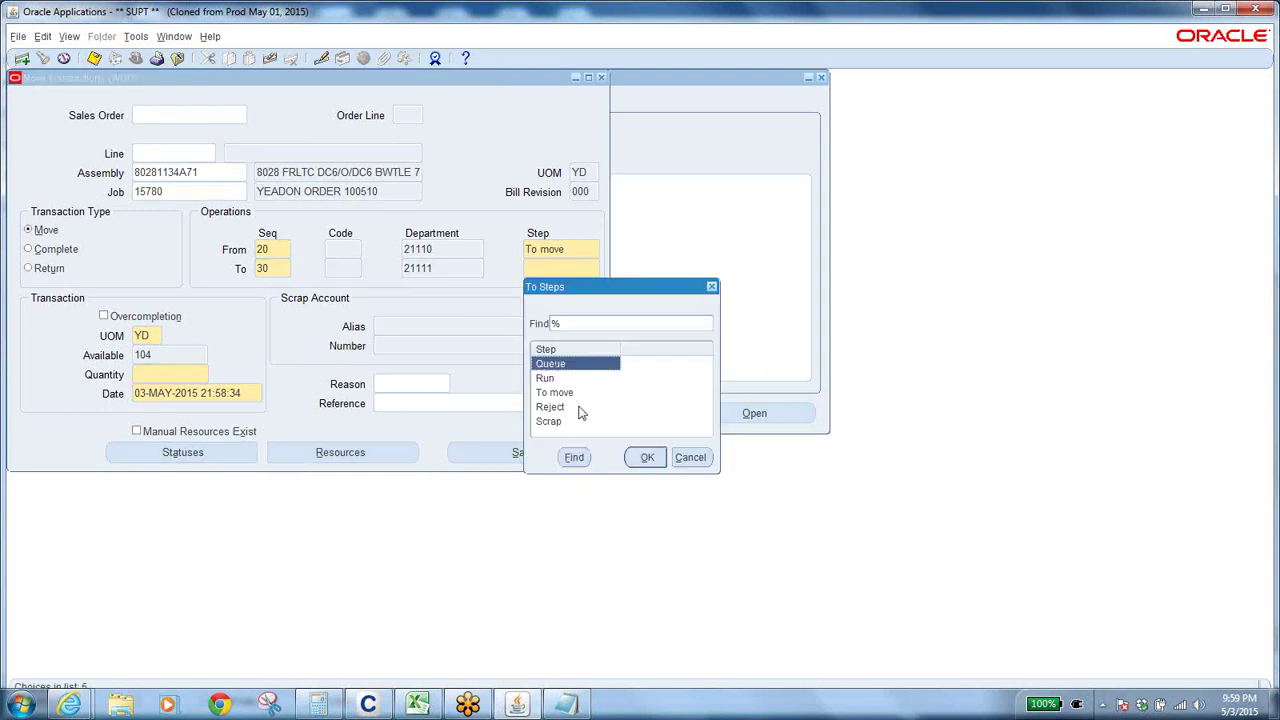
{"action": "left_click", "coordinate": [560, 422]}
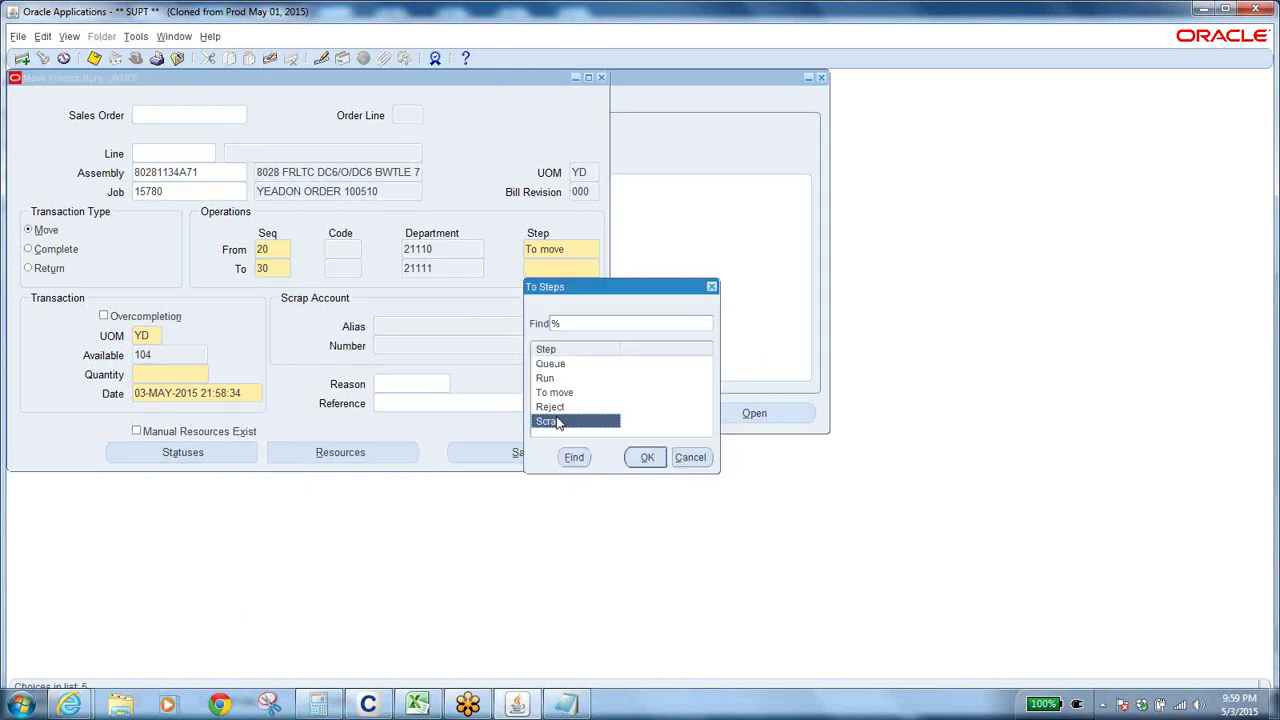
{"action": "left_click", "coordinate": [652, 462]}
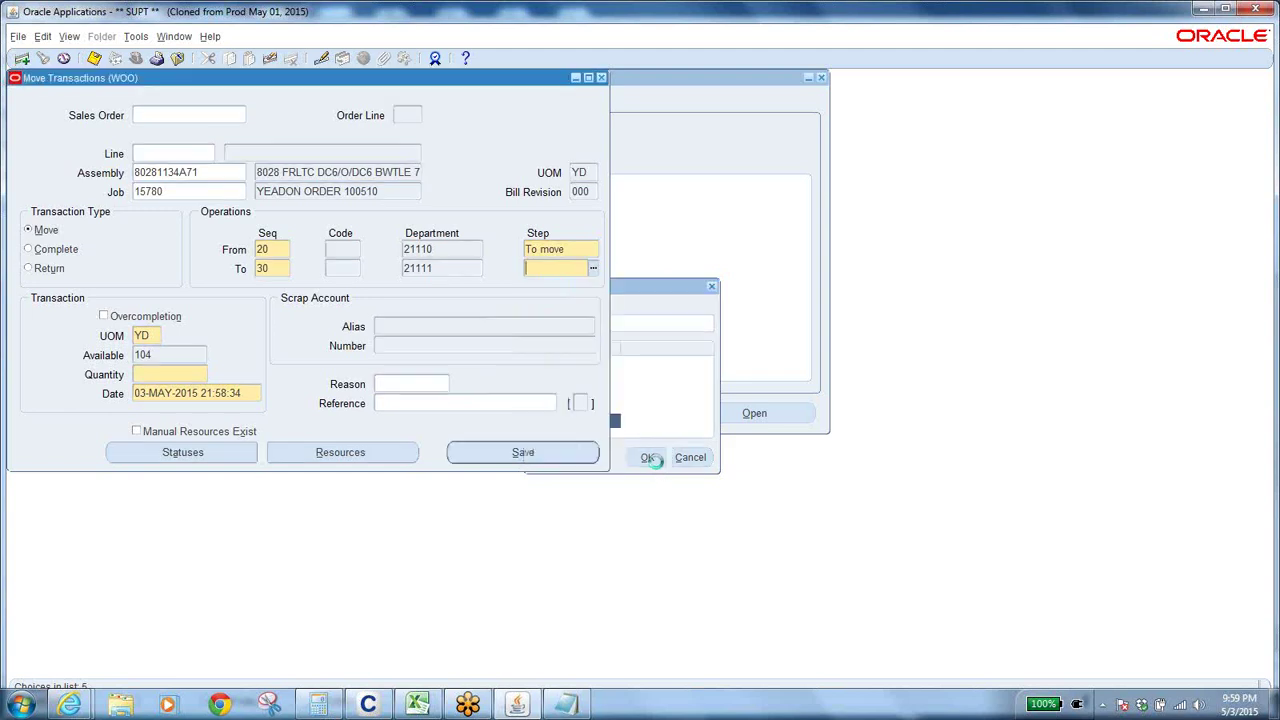
Step: Enter 5 yards as the quantity to scrap
{"action": "double_click", "coordinate": [156, 355]}
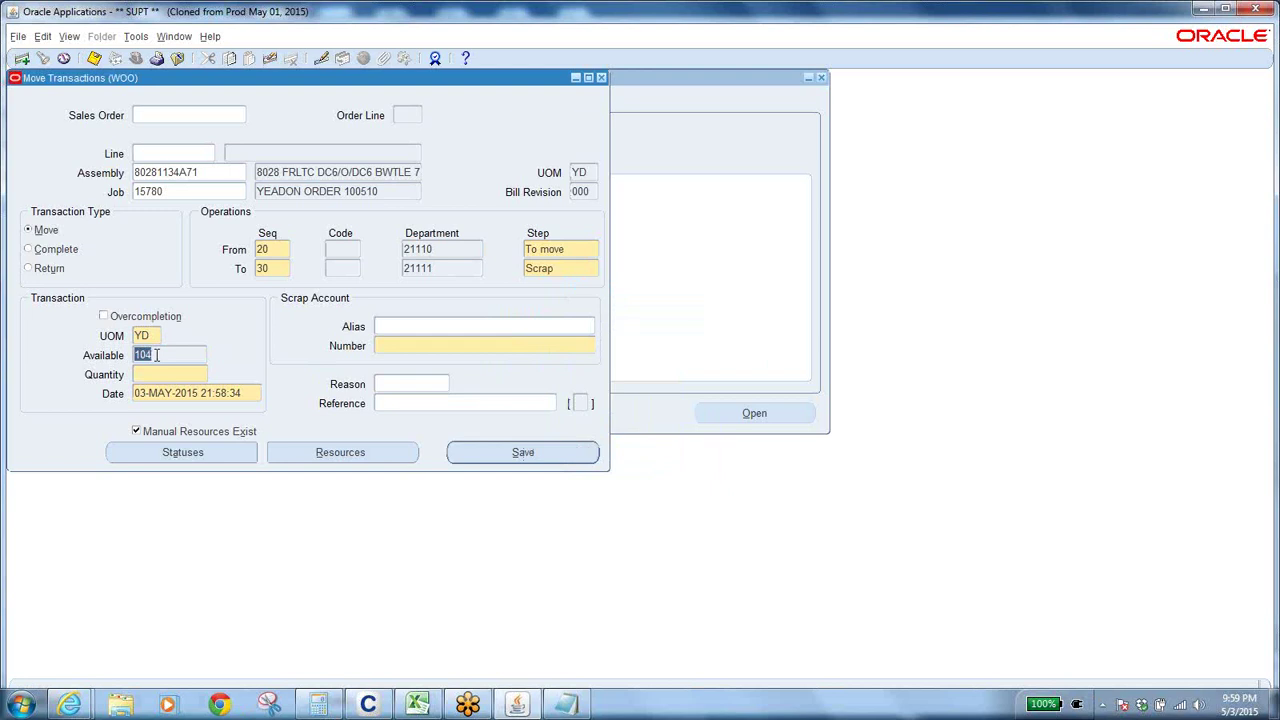
{"action": "left_click", "coordinate": [153, 373]}
{"action": "key", "text": "Tab"}
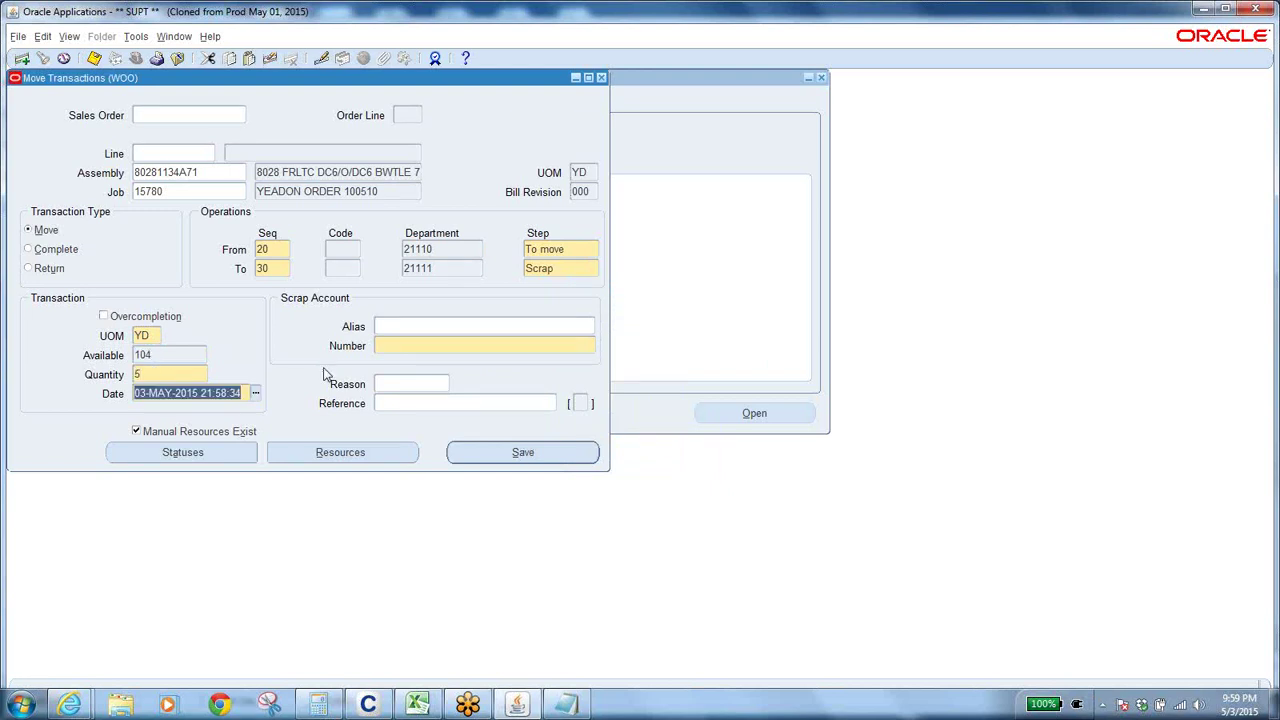
{"action": "double_click", "coordinate": [145, 376]}
{"action": "type", "text": "6"}
Step: List all accounting combinations for the scrap account number and choose the first one, company 01, department 00000
{"action": "left_click", "coordinate": [437, 347]}
{"action": "left_click", "coordinate": [590, 345]}
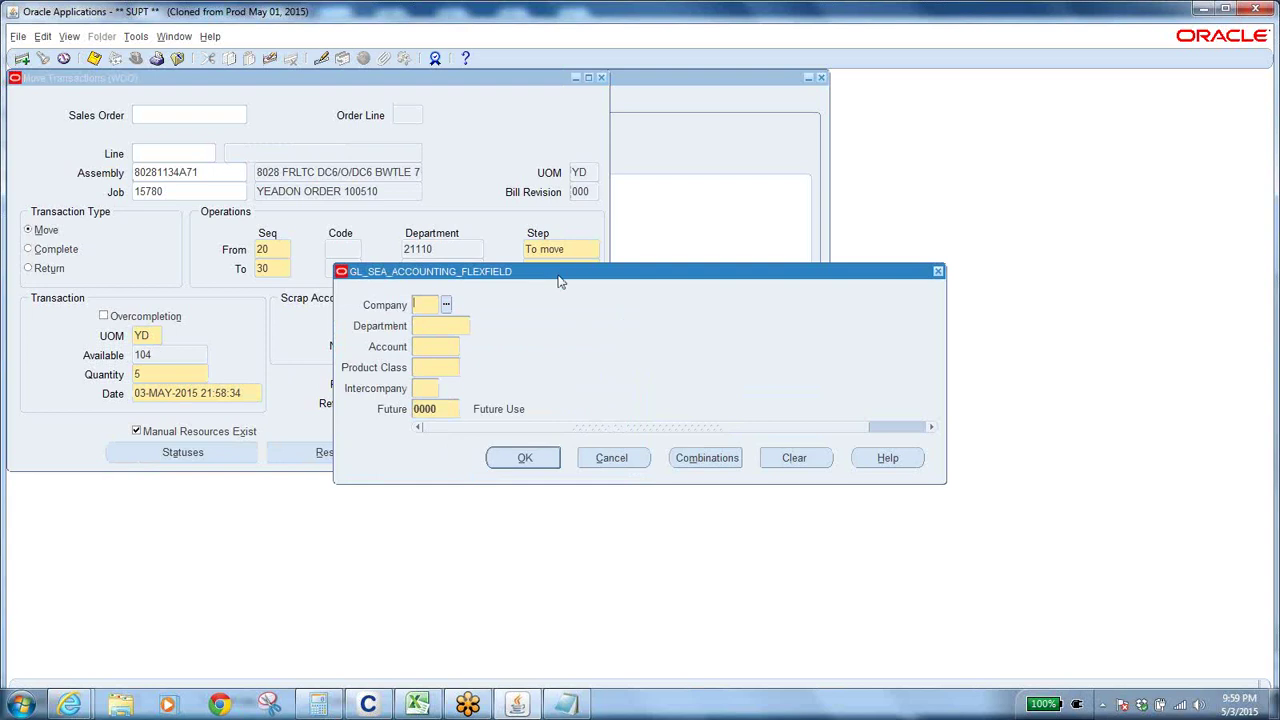
{"action": "left_click_drag", "start_coordinate": [560, 281], "coordinate": [658, 398]}
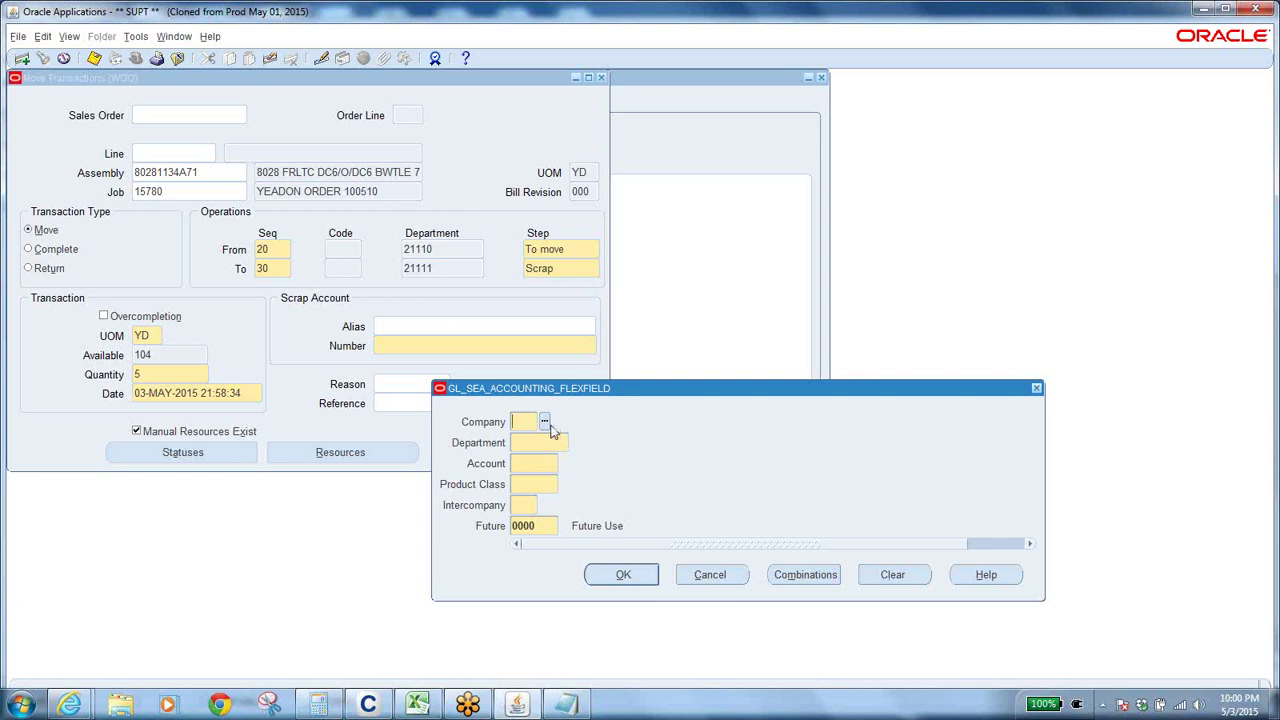
{"action": "left_click", "coordinate": [801, 579]}
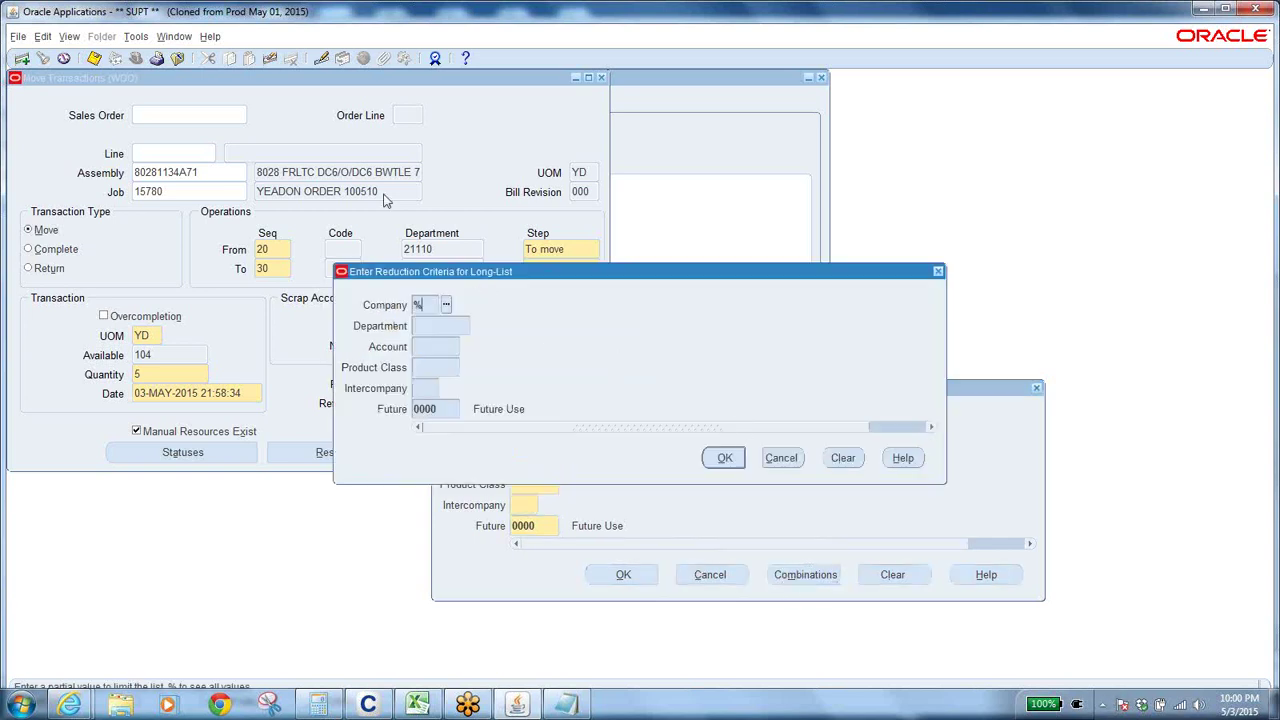
{"action": "type", "text": "%"}
{"action": "key", "text": "Return"}
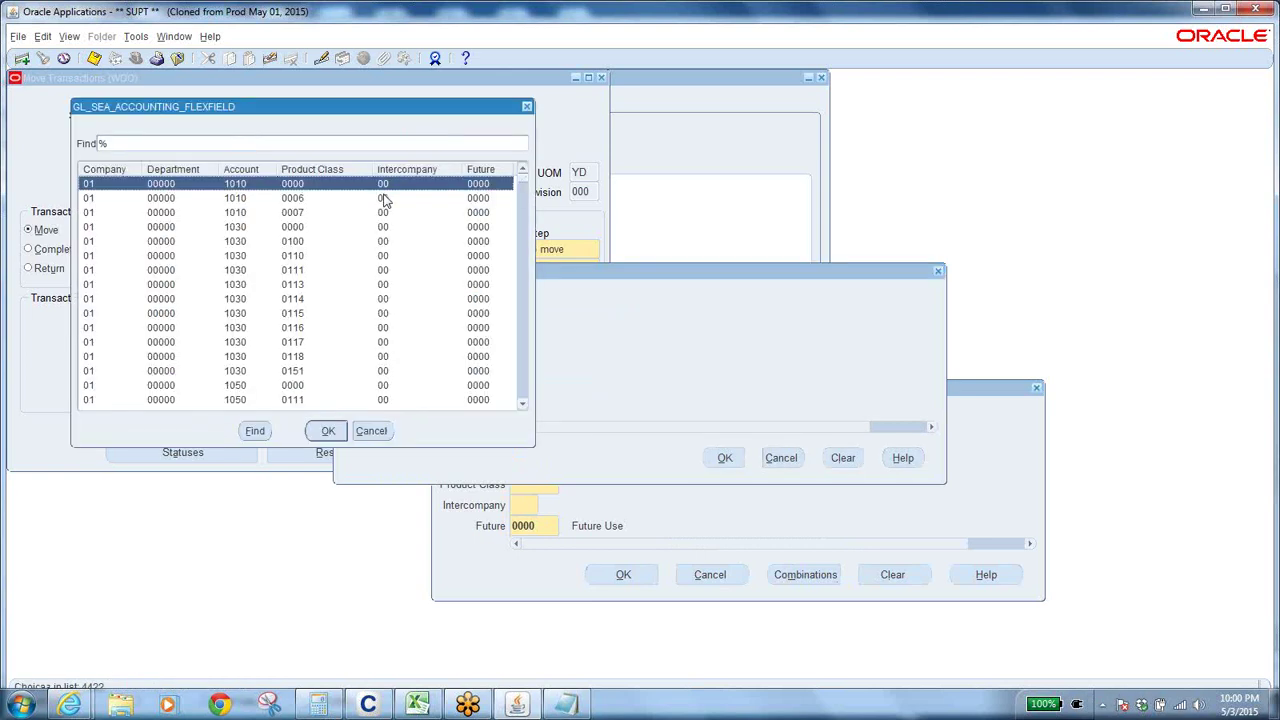
{"action": "left_click", "coordinate": [330, 432]}
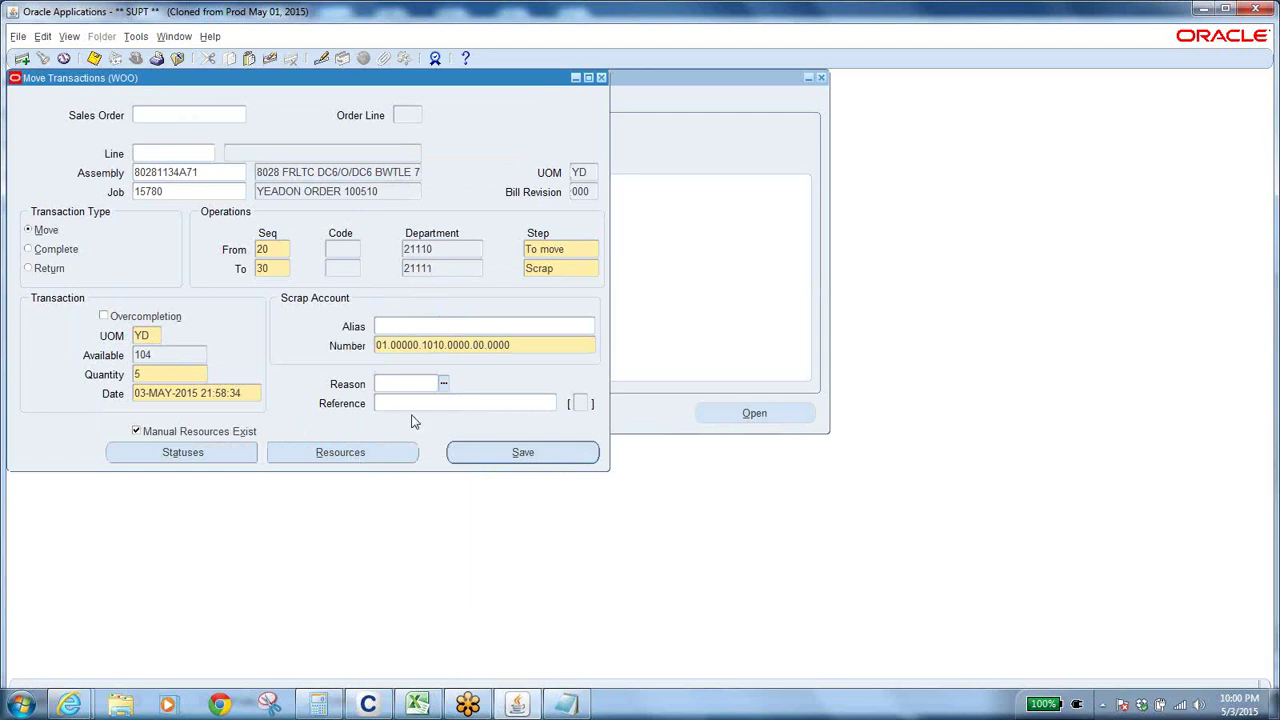
Step: Assign reason 13, DOWN-Drumming PMs, to the scrap transaction and save it
{"action": "left_click", "coordinate": [530, 458]}
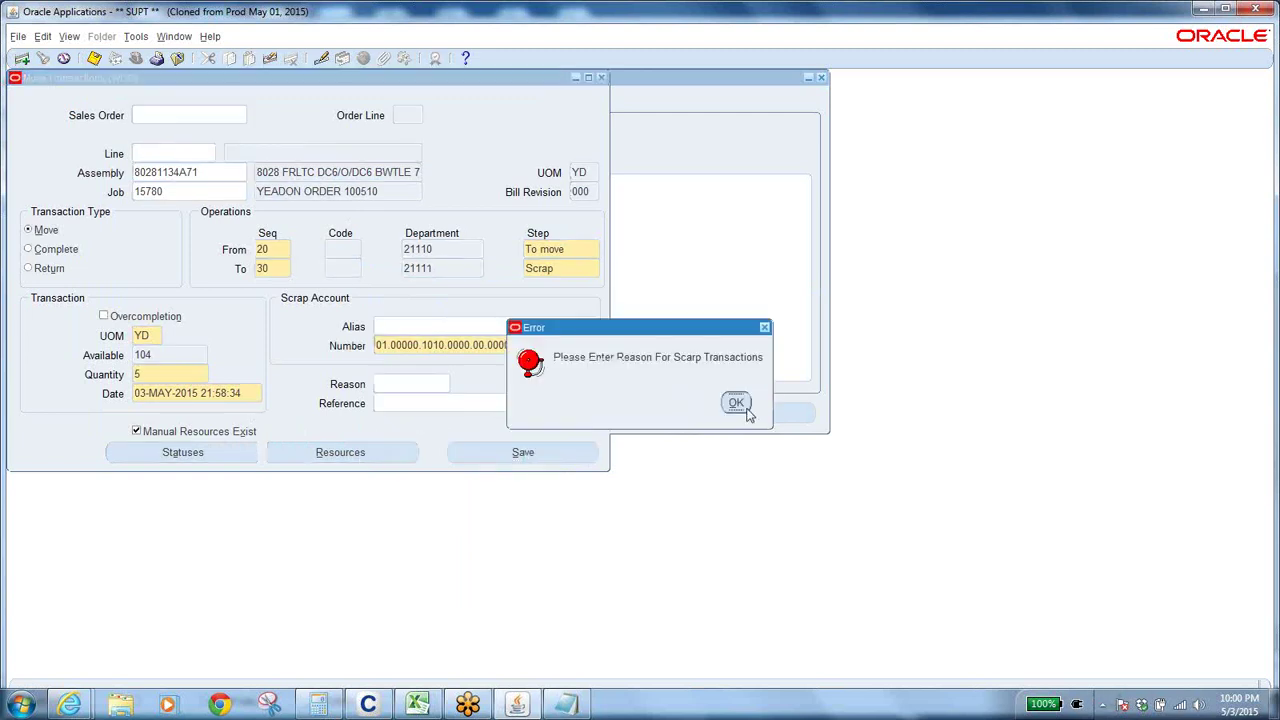
{"action": "left_click", "coordinate": [737, 404]}
{"action": "left_click", "coordinate": [444, 384]}
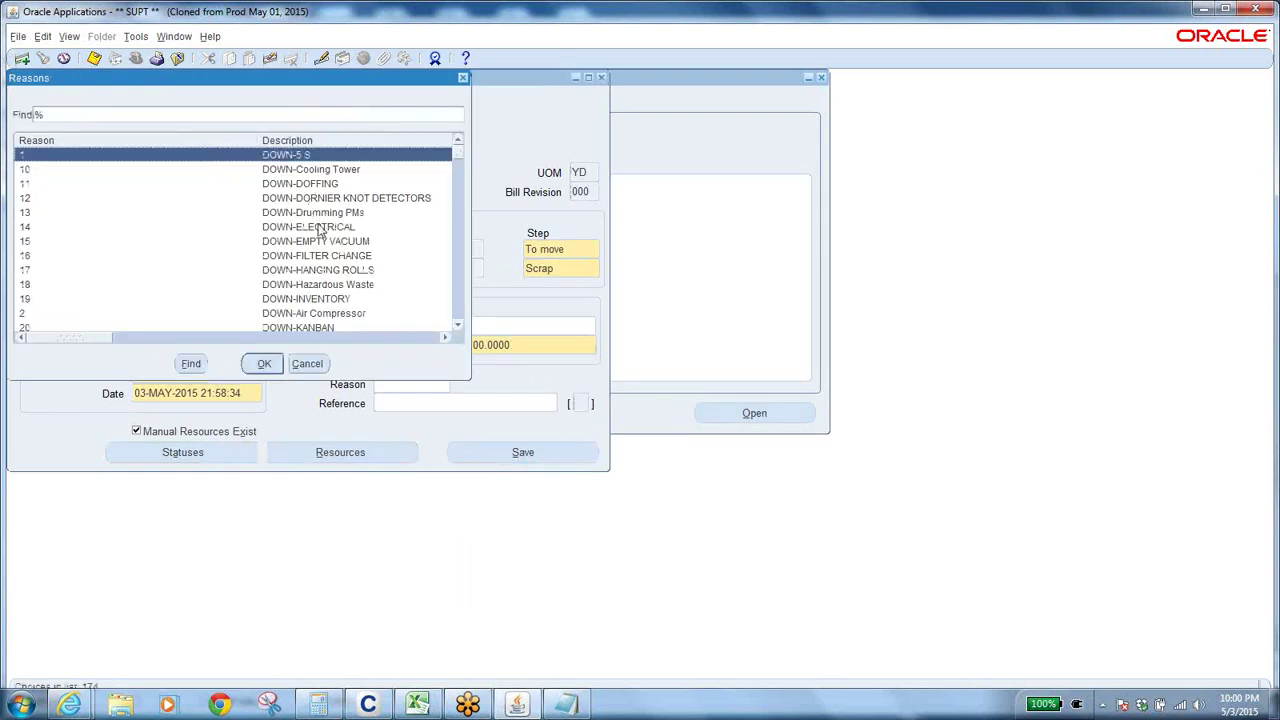
{"action": "left_click", "coordinate": [320, 228]}
{"action": "left_click", "coordinate": [344, 214]}
{"action": "left_click", "coordinate": [260, 363]}
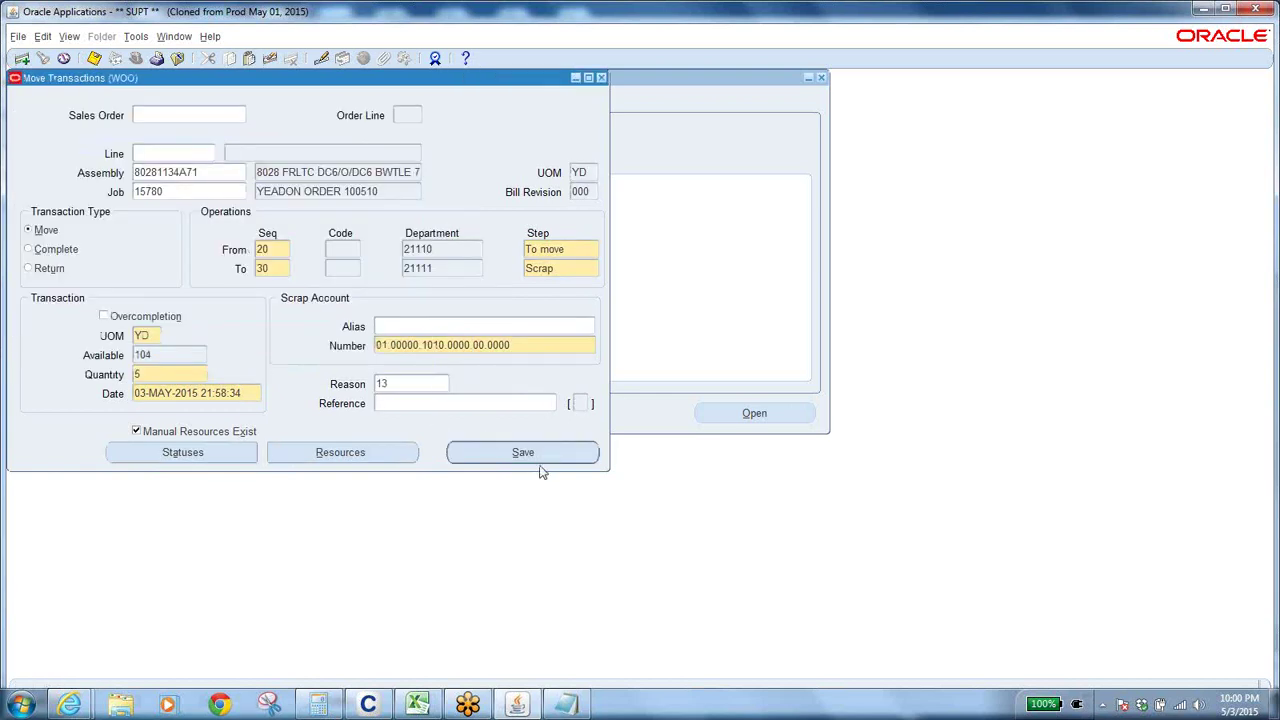
{"action": "left_click", "coordinate": [527, 452]}
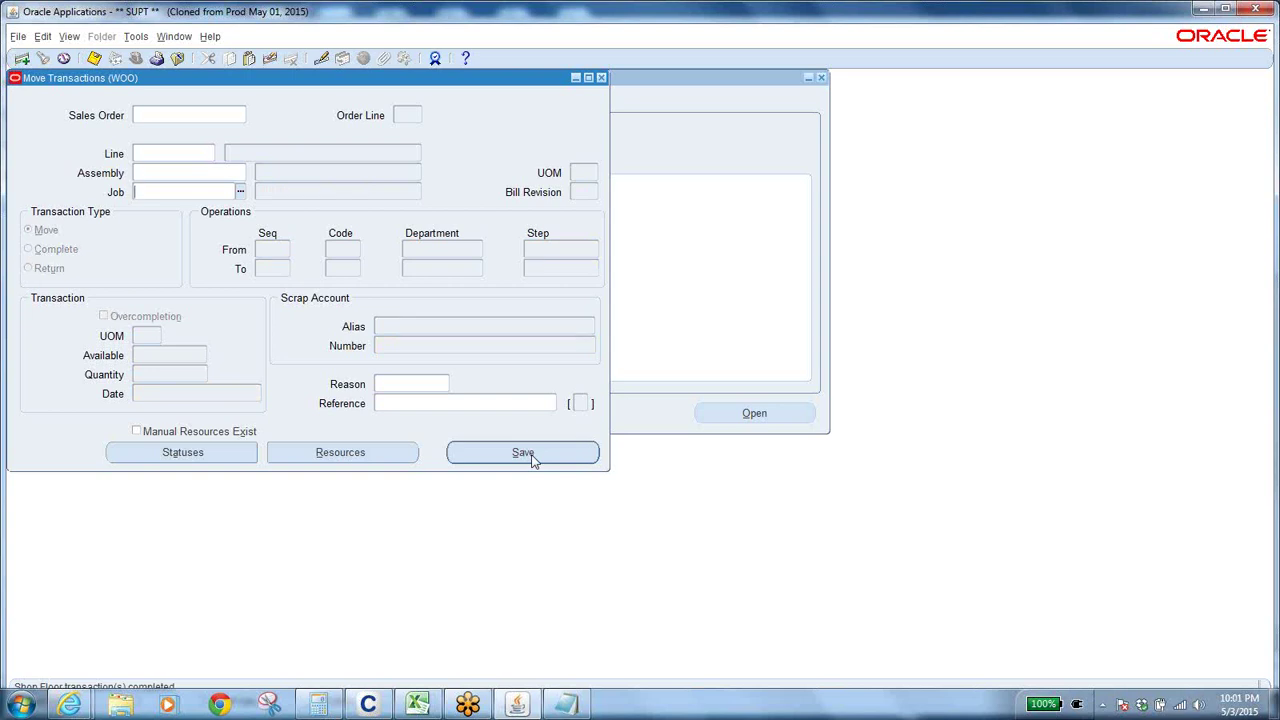
Step: Reload job 15780, check the scrap quantities per operation, and choose operation 20 as the operation to move from
{"action": "type", "text": "15780"}
{"action": "key", "text": "Tab"}
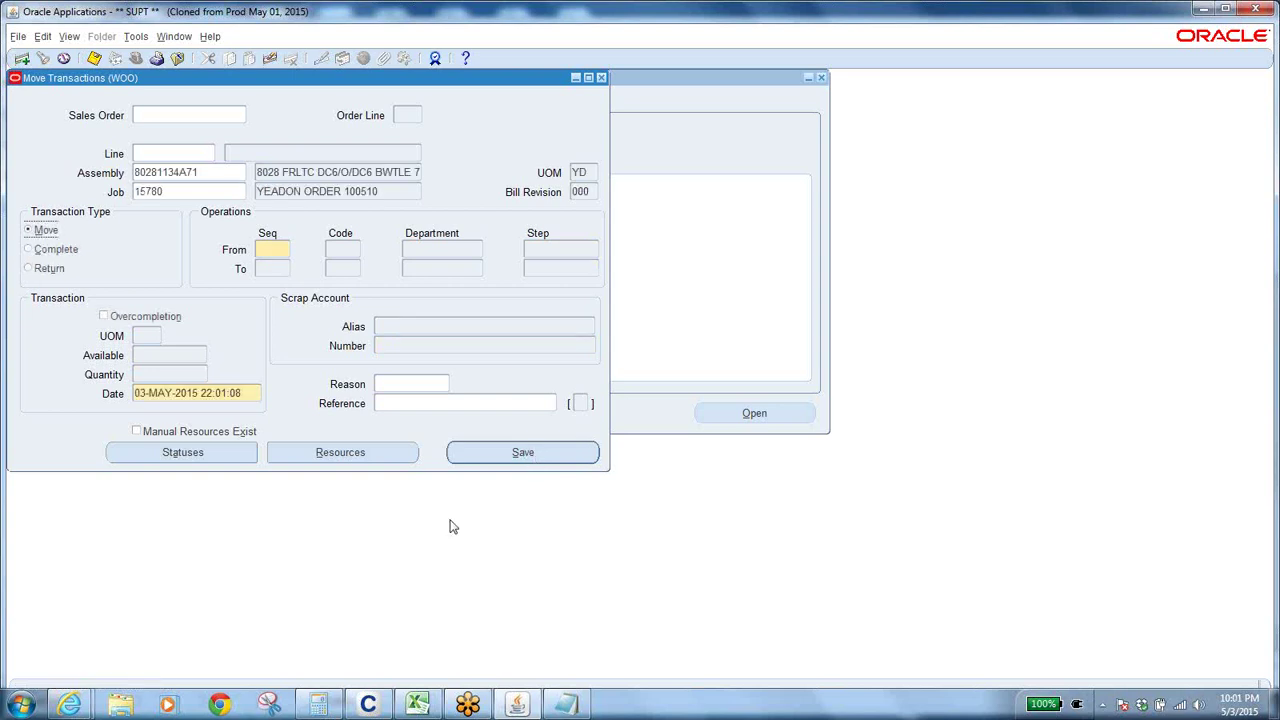
{"action": "left_click", "coordinate": [283, 256]}
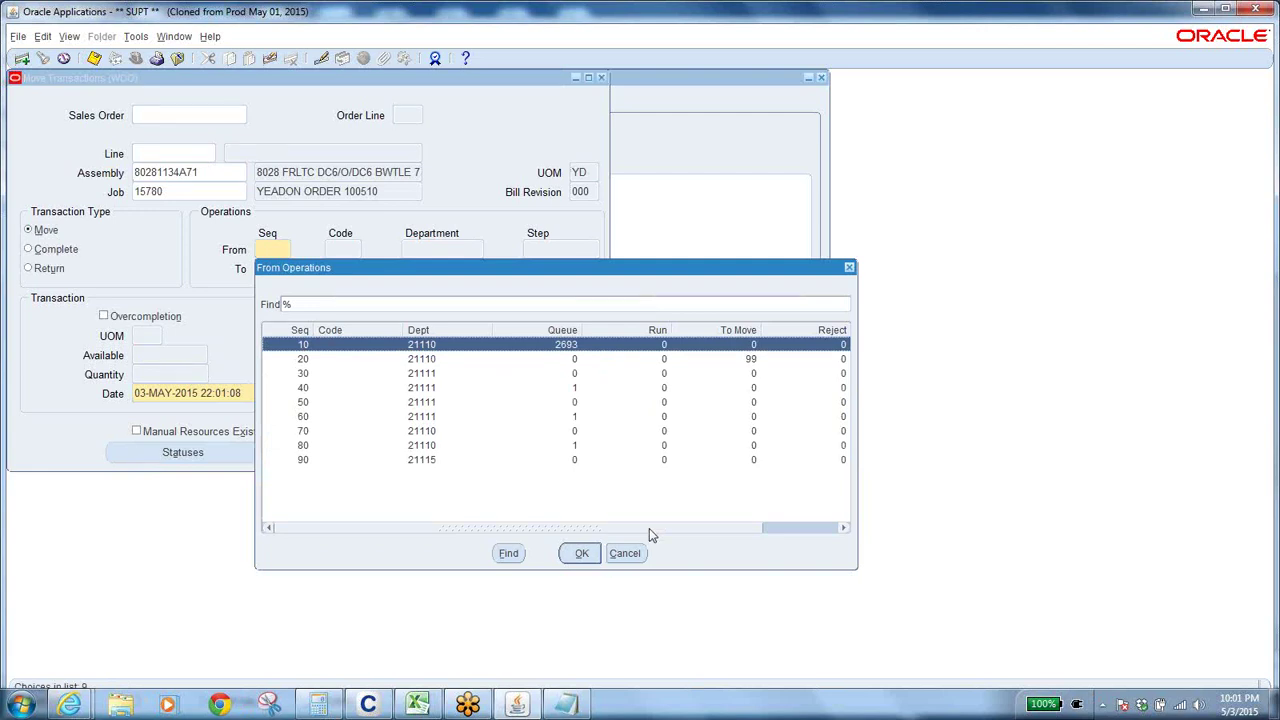
{"action": "left_click_drag", "start_coordinate": [649, 528], "coordinate": [741, 528]}
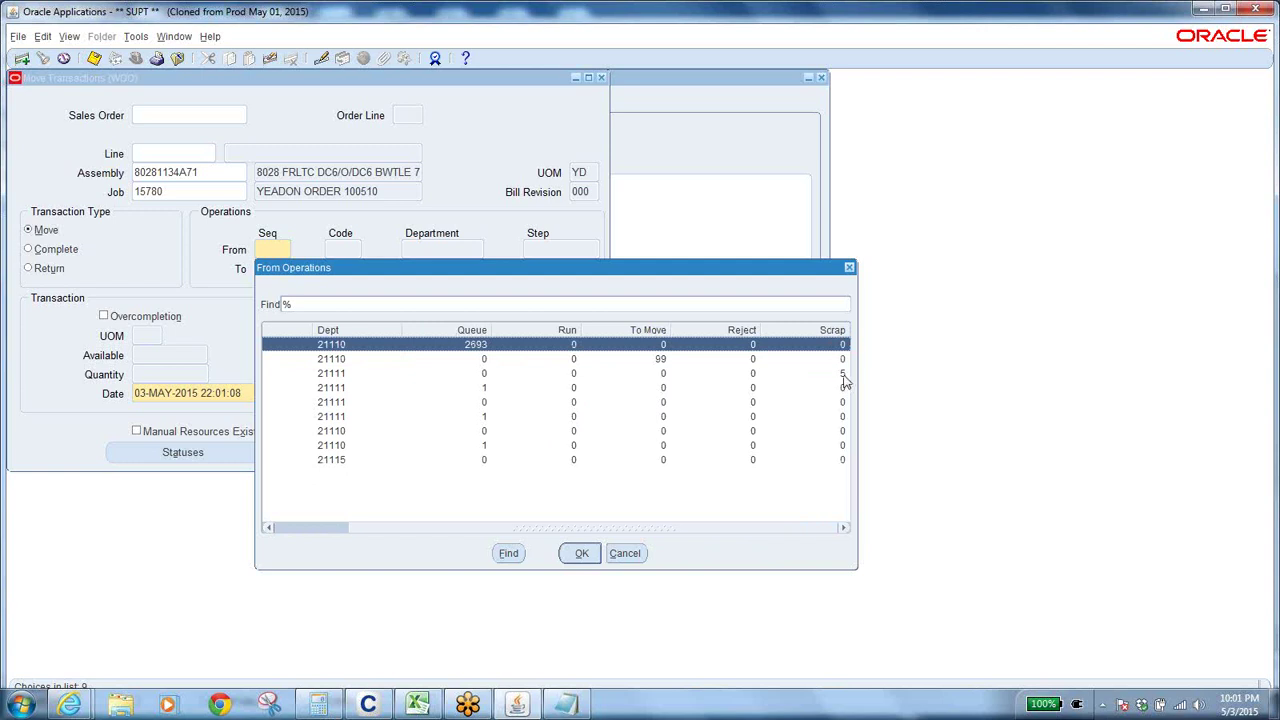
{"action": "left_click", "coordinate": [660, 361]}
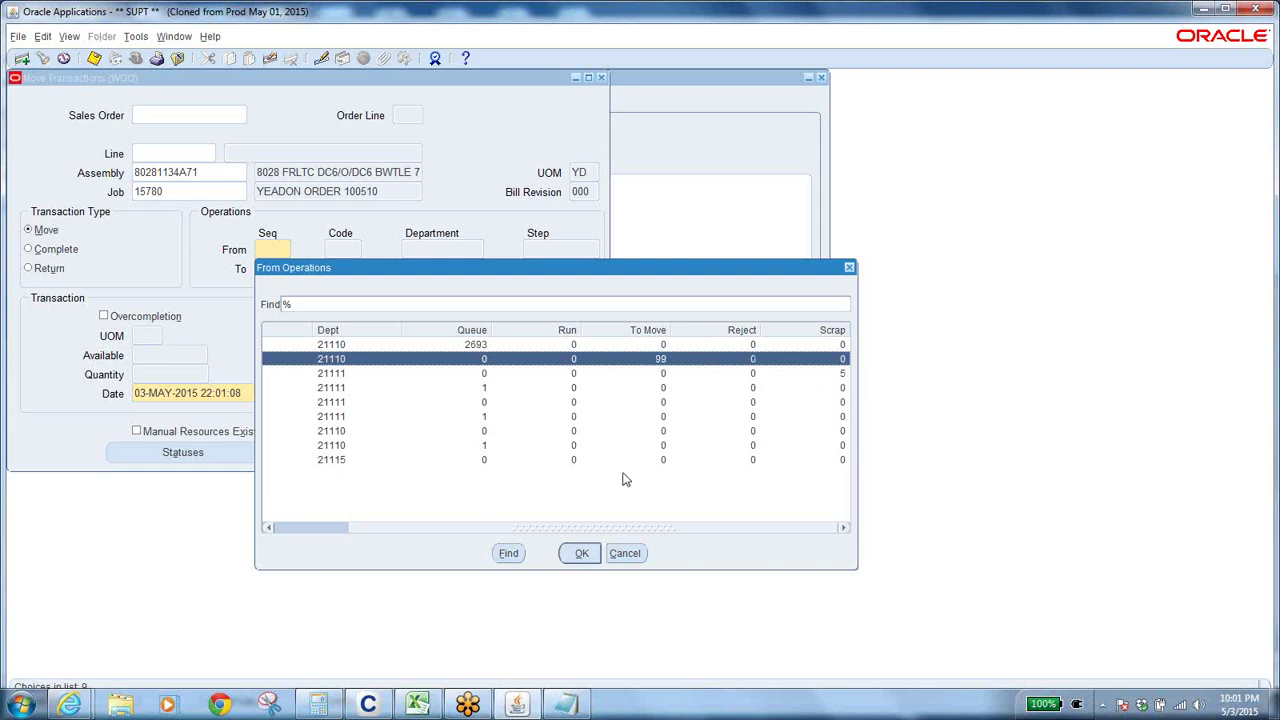
{"action": "left_click", "coordinate": [581, 554]}
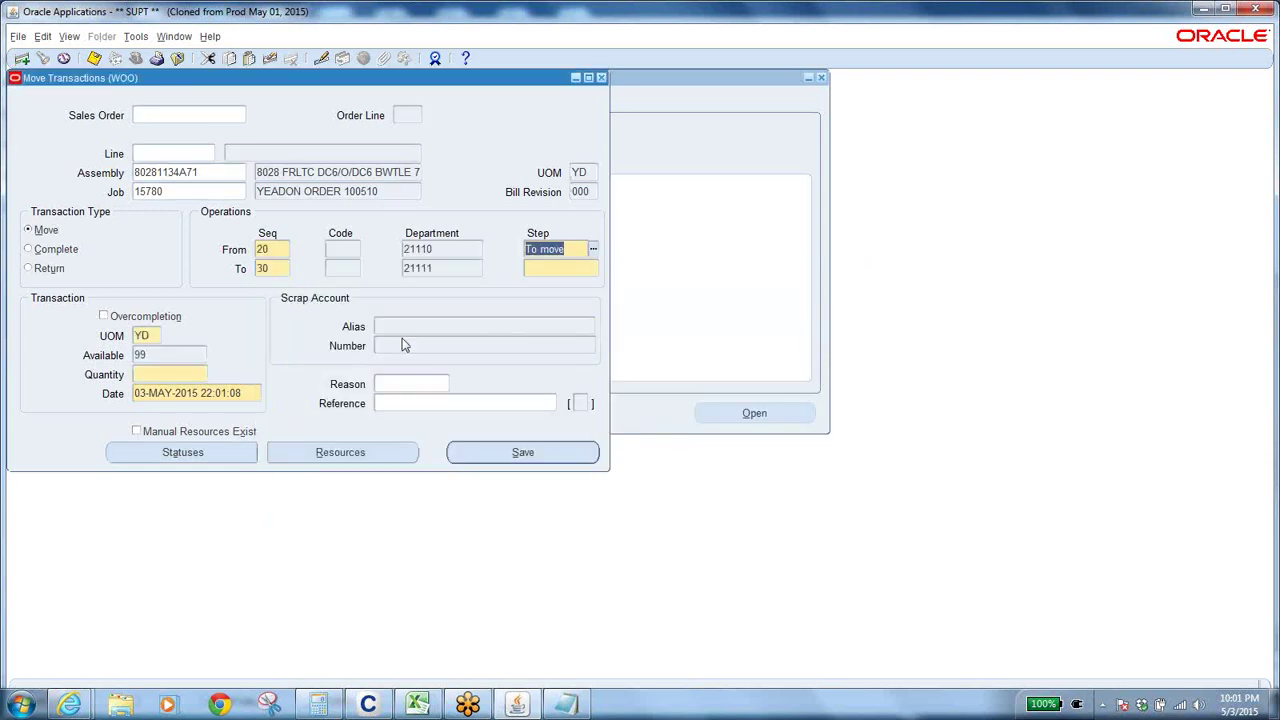
Step: Set operation 80, step To move, as the destination of the move from operation 20
{"action": "left_click", "coordinate": [277, 267]}
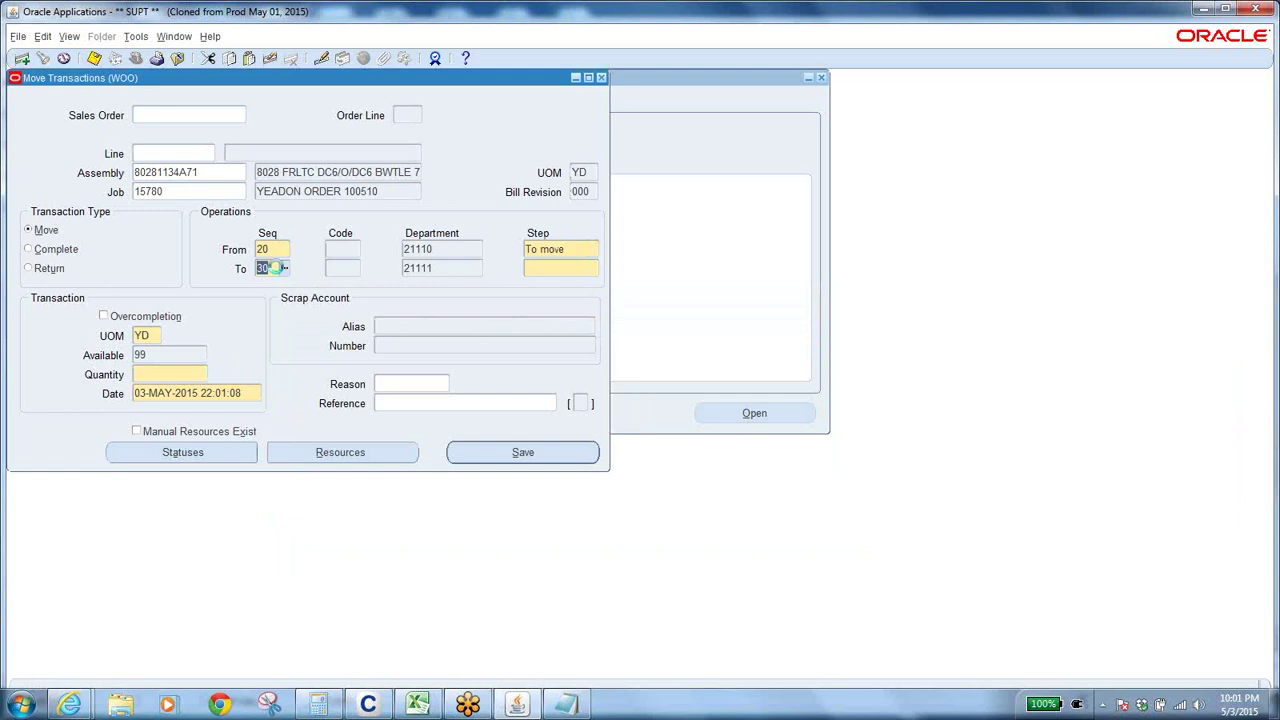
{"action": "left_click", "coordinate": [282, 268]}
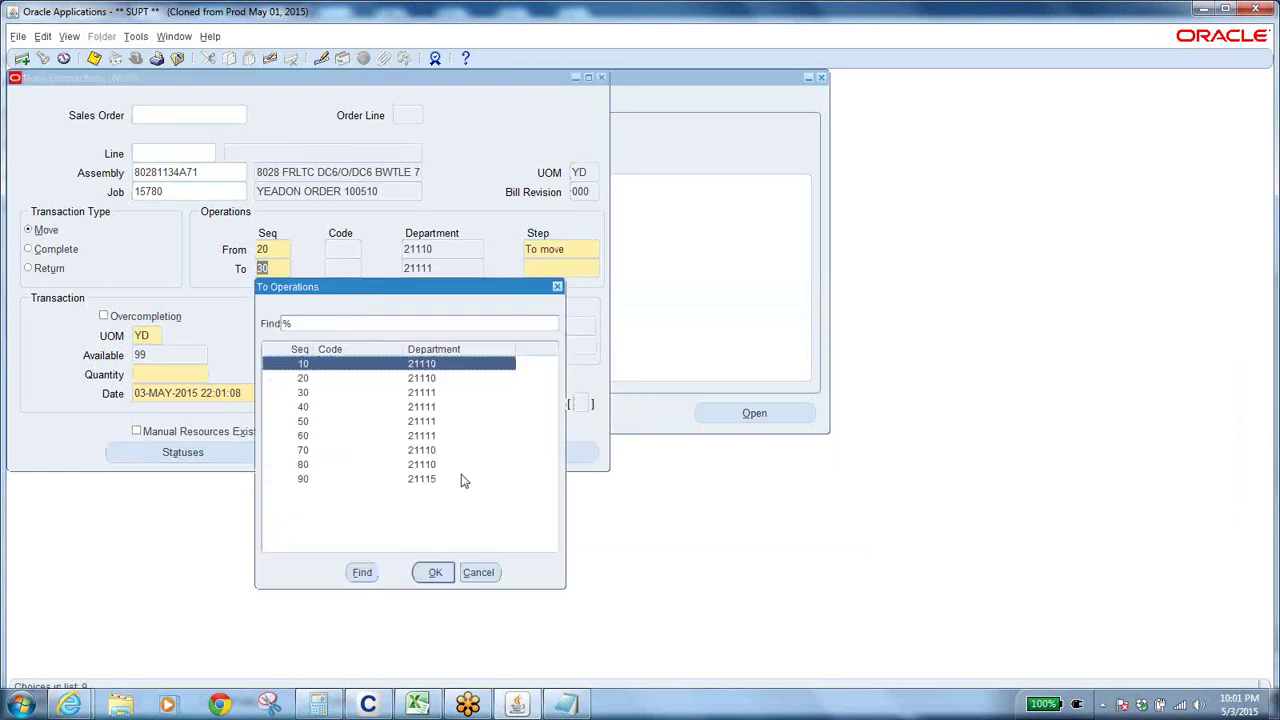
{"action": "left_click", "coordinate": [365, 465]}
{"action": "left_click", "coordinate": [435, 573]}
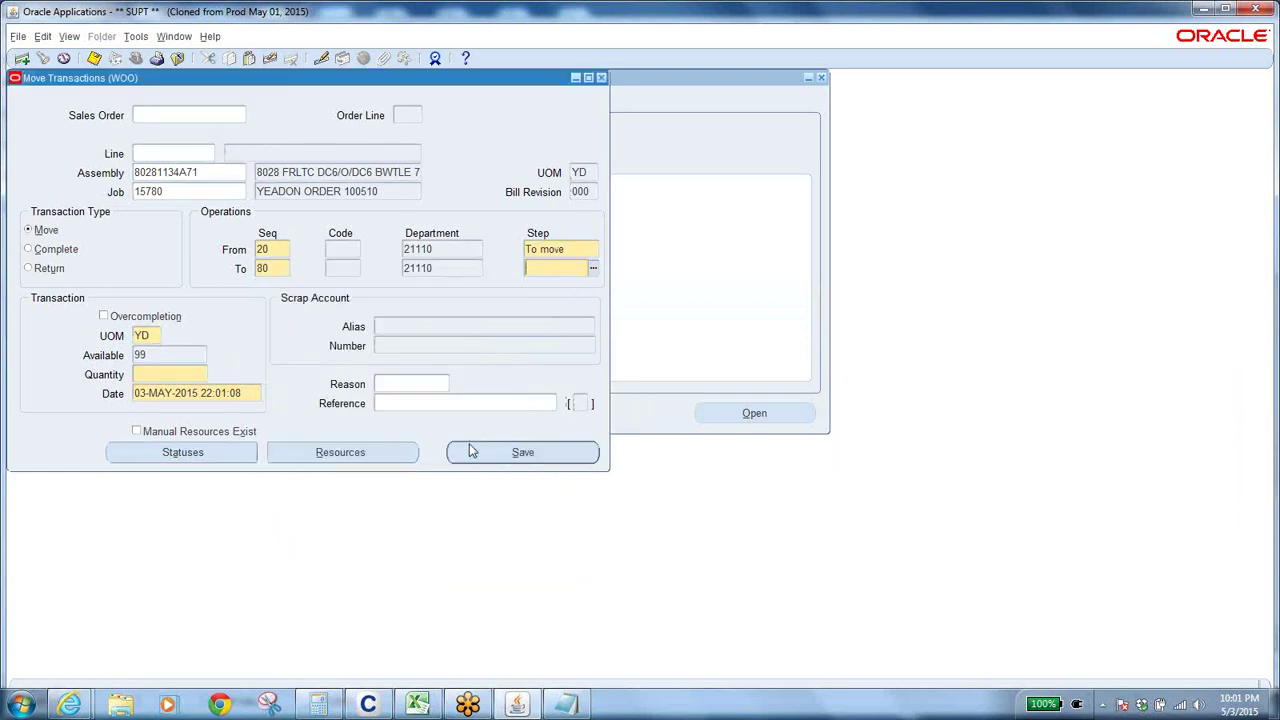
{"action": "left_click", "coordinate": [593, 270]}
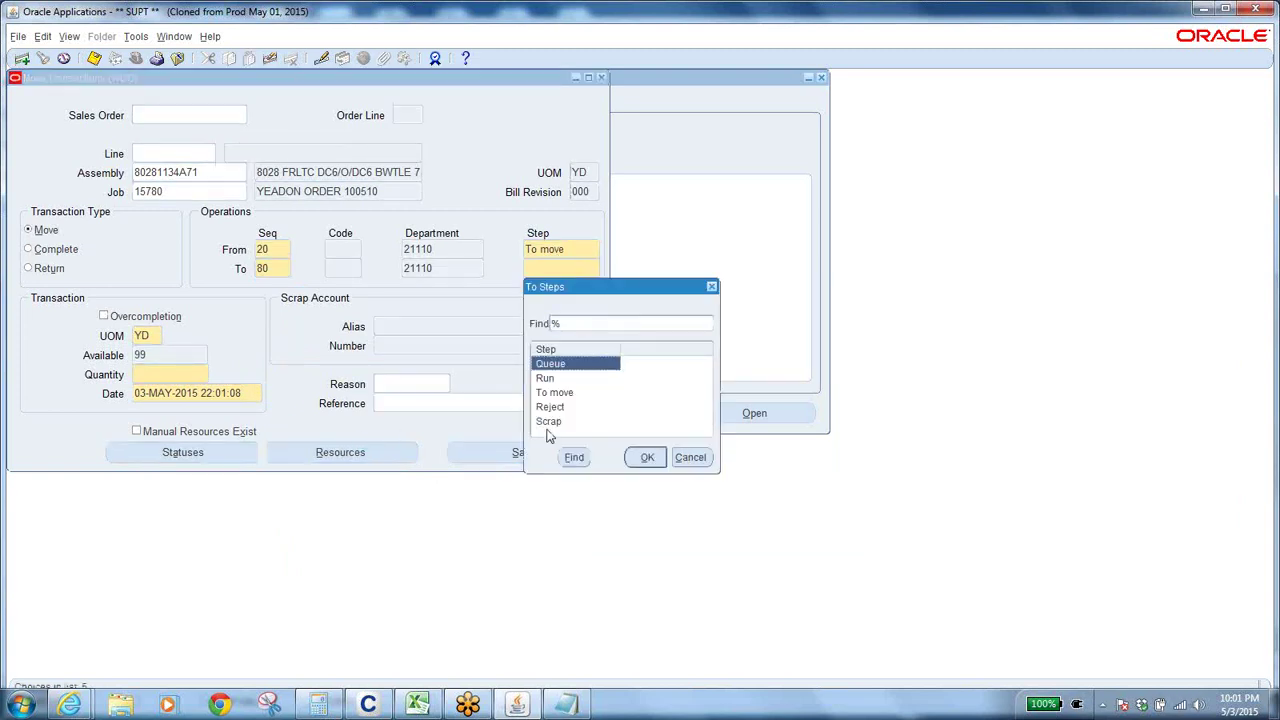
{"action": "left_click", "coordinate": [558, 392]}
{"action": "left_click", "coordinate": [647, 457]}
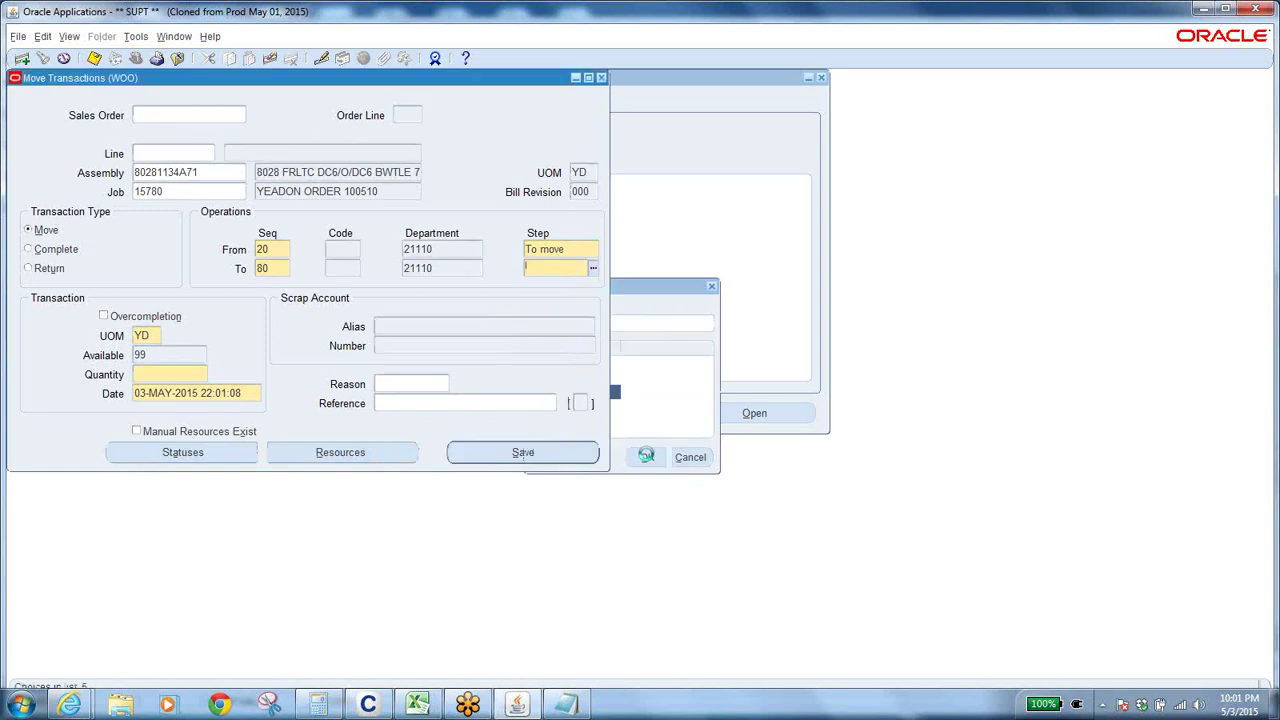
Step: Enter 99 yards as the quantity to move to operation 80 and save the transaction
{"action": "left_click", "coordinate": [165, 373]}
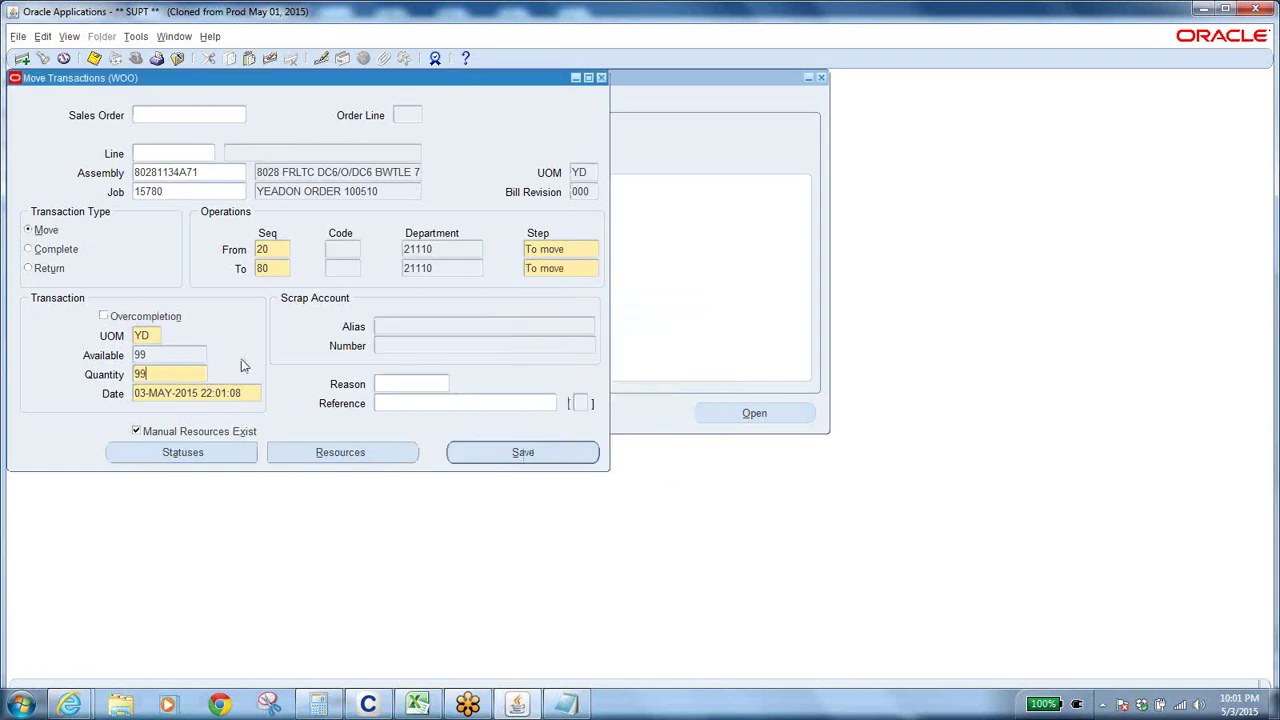
{"action": "key", "text": "Tab"}
{"action": "left_click", "coordinate": [527, 455]}
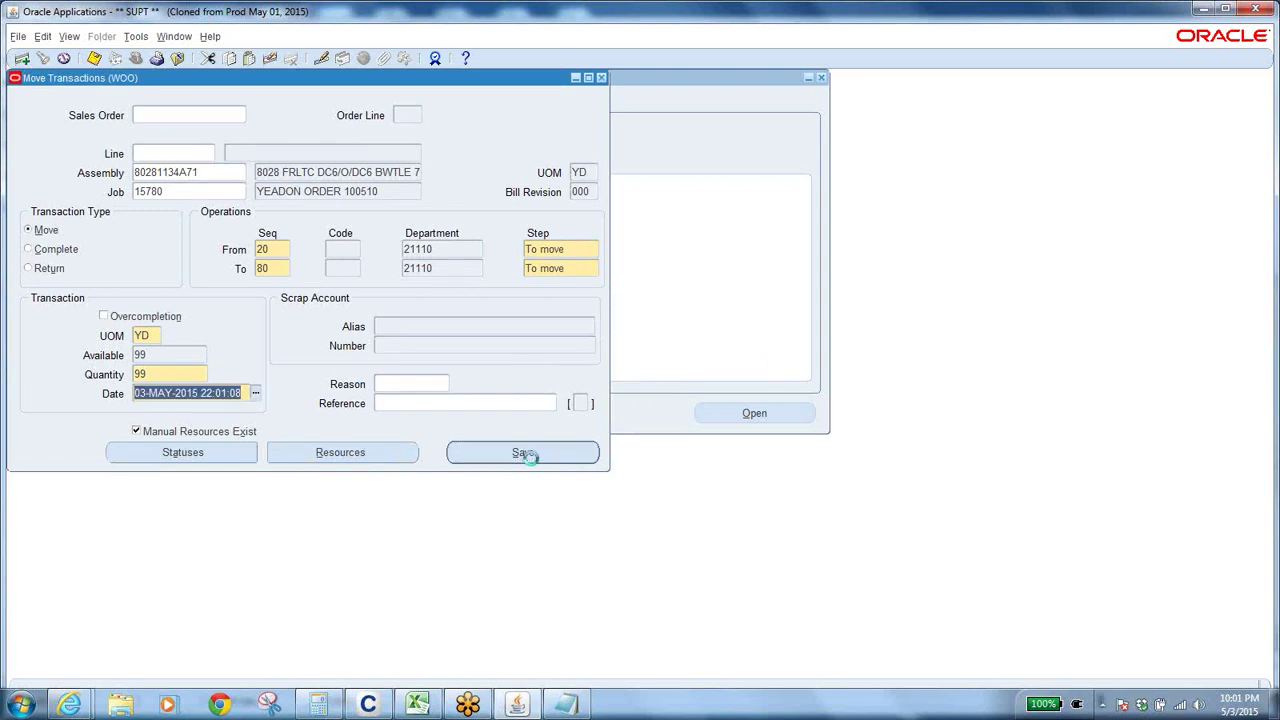
Step: Reload job 15780, check the quantities per operation, and choose operation 80 as the operation to move from
{"action": "left_click", "coordinate": [158, 193]}
{"action": "type", "text": "15780"}
{"action": "key", "text": "Tab"}
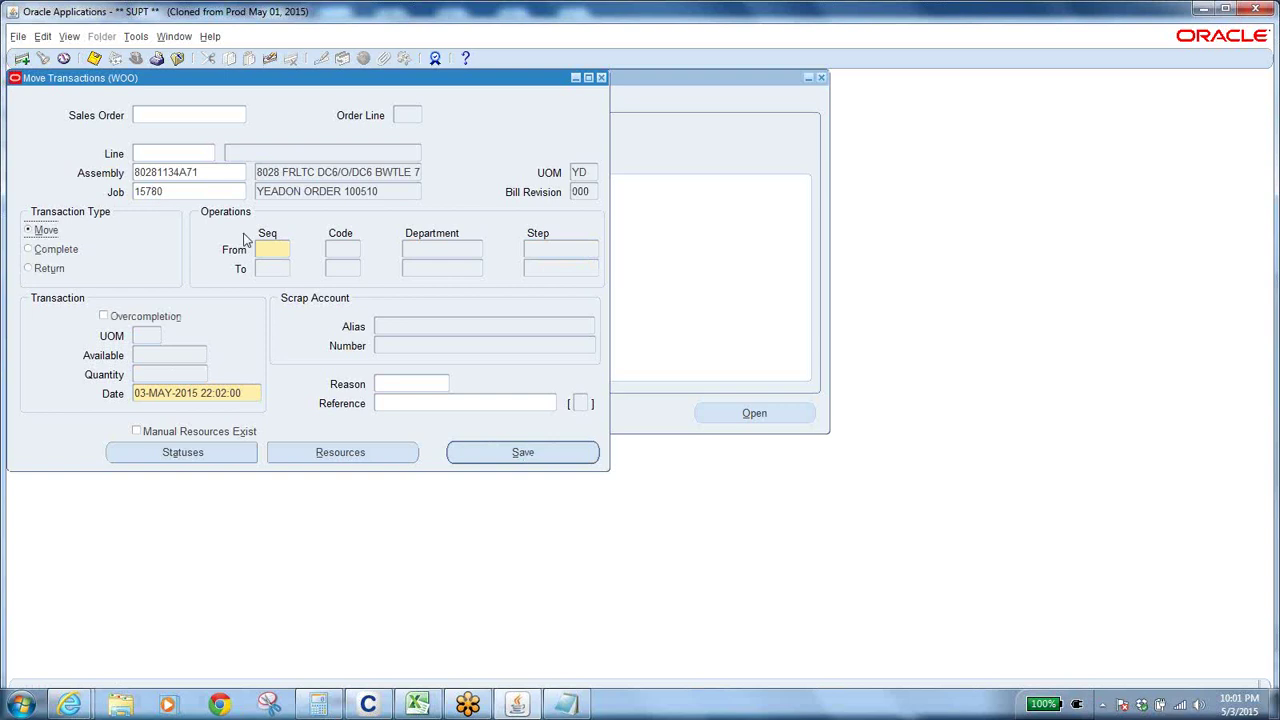
{"action": "left_click", "coordinate": [292, 249]}
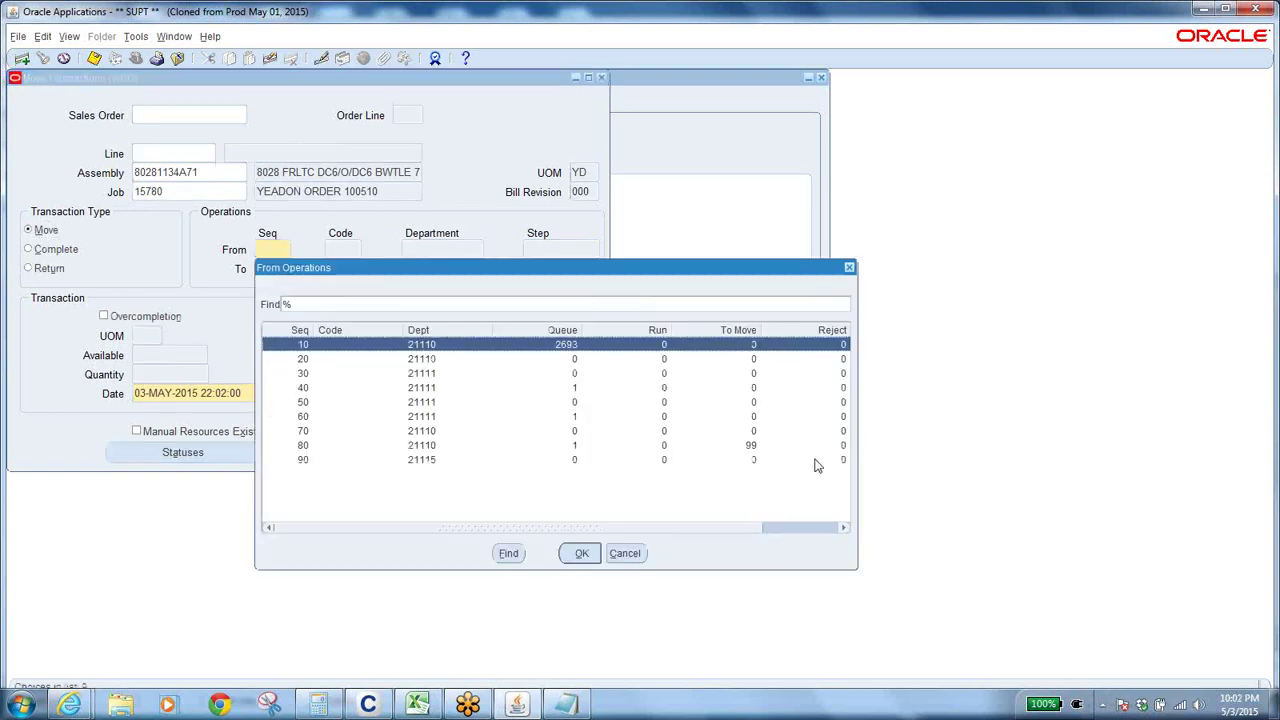
{"action": "left_click", "coordinate": [730, 530]}
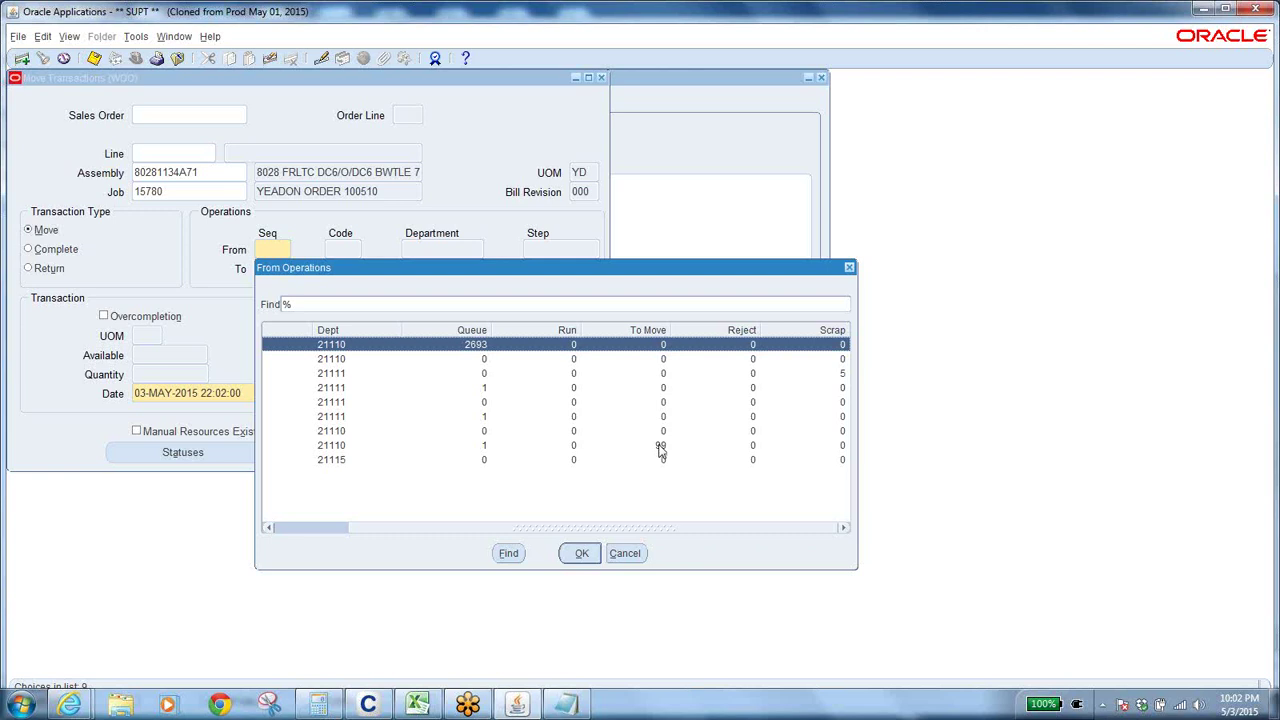
{"action": "left_click", "coordinate": [545, 532]}
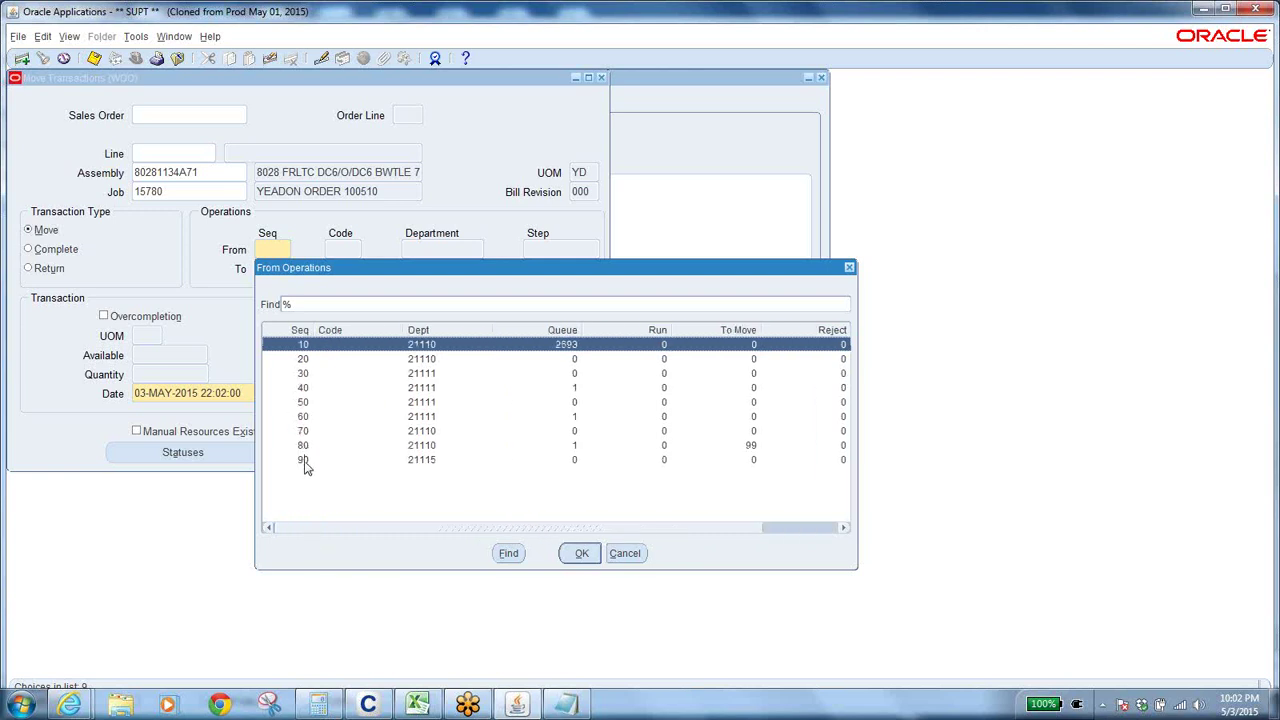
{"action": "left_click", "coordinate": [755, 445]}
{"action": "left_click", "coordinate": [578, 553]}
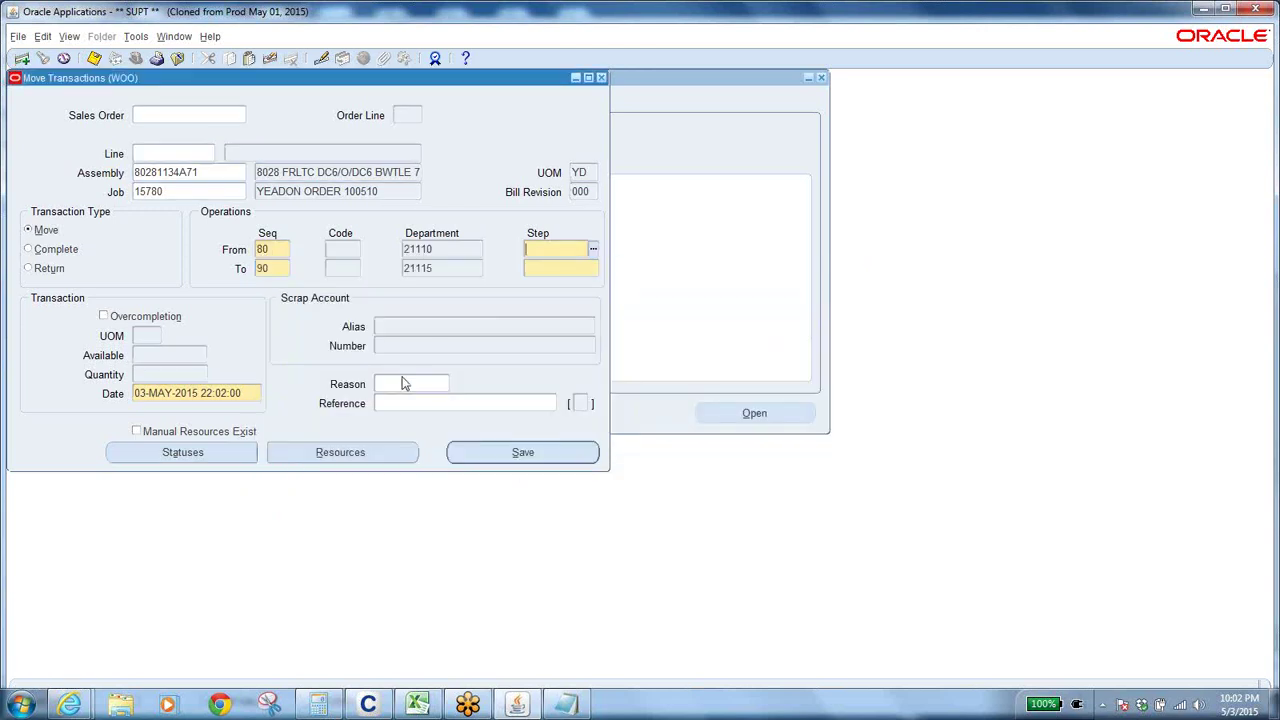
Step: Set To move as the step for both source operation 80 and destination operation 90
{"action": "left_click", "coordinate": [593, 250]}
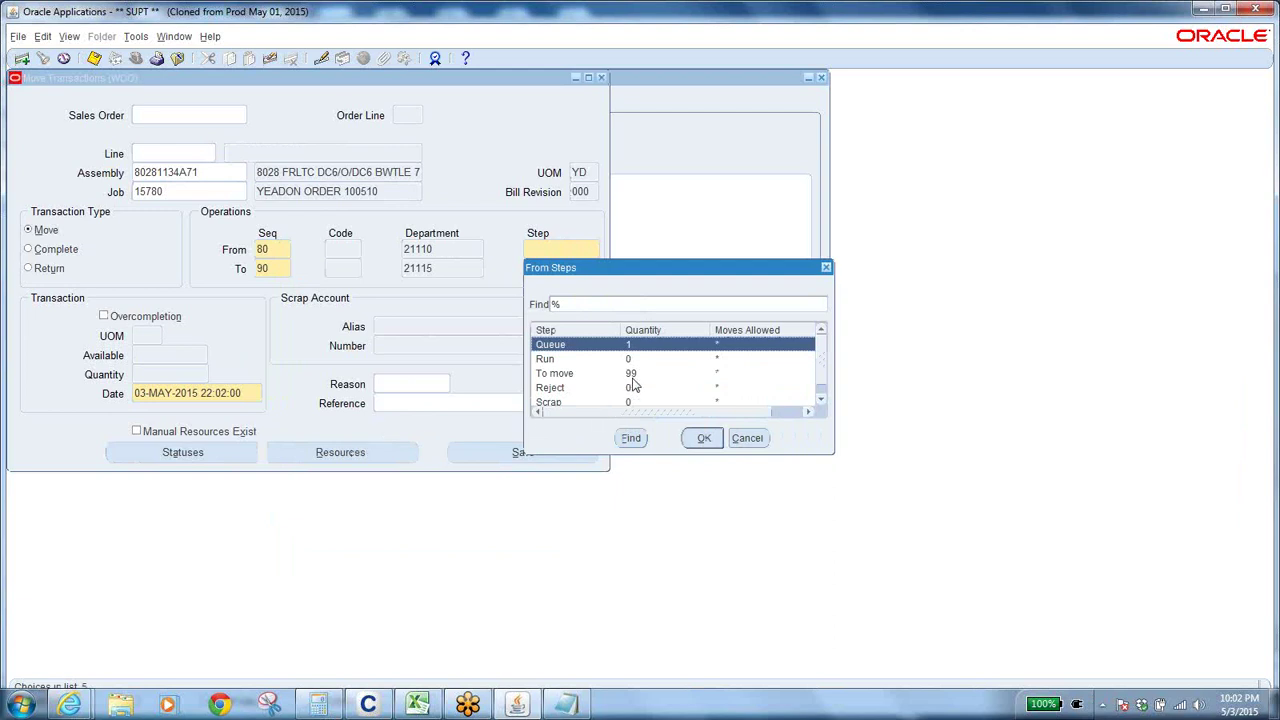
{"action": "left_click", "coordinate": [632, 373]}
{"action": "left_click", "coordinate": [702, 437]}
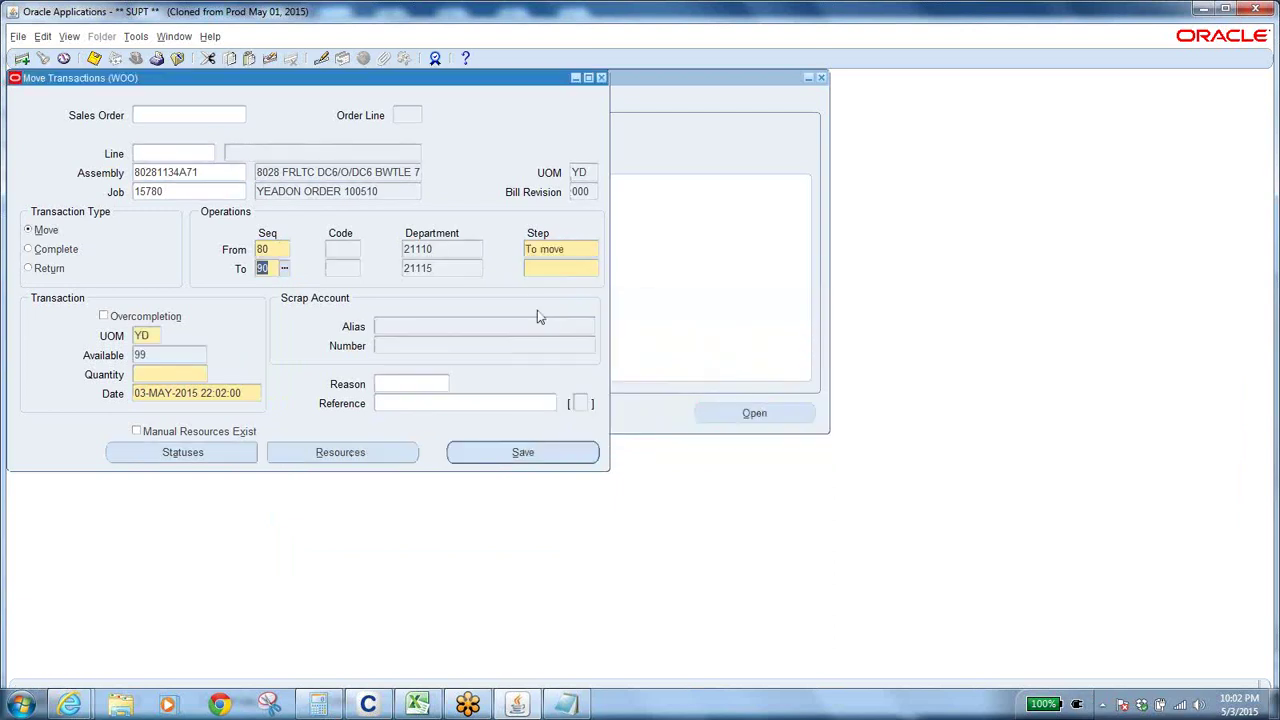
{"action": "left_click", "coordinate": [564, 268]}
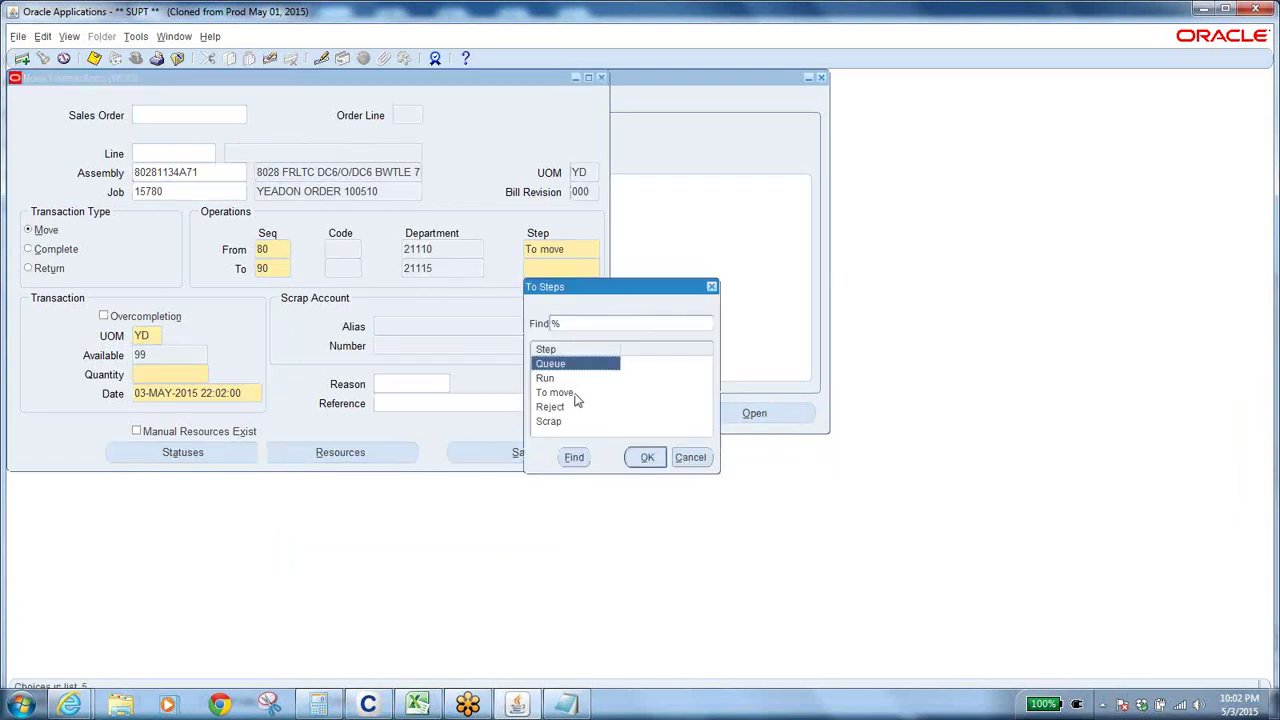
{"action": "left_click", "coordinate": [590, 400]}
{"action": "left_click", "coordinate": [647, 457]}
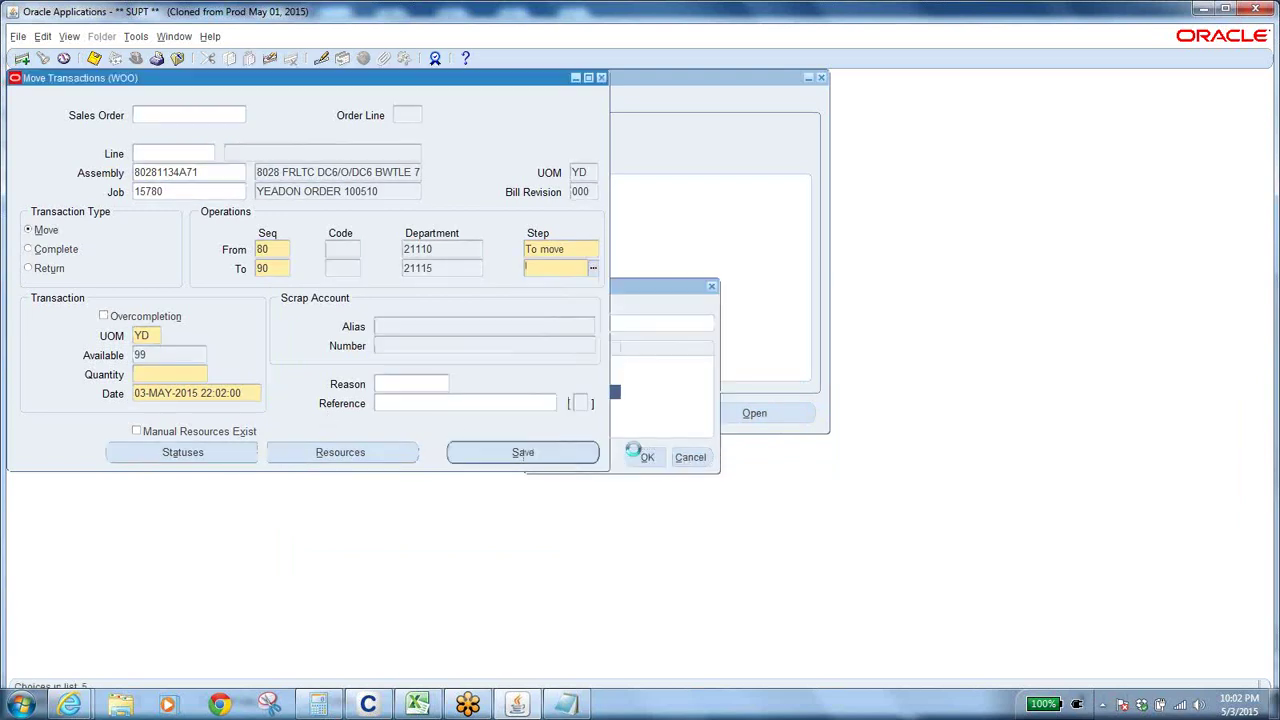
Step: Enter 99 yards as the quantity to move to operation 90 and save the transaction
{"action": "left_click", "coordinate": [172, 373]}
{"action": "double_click", "coordinate": [141, 353]}
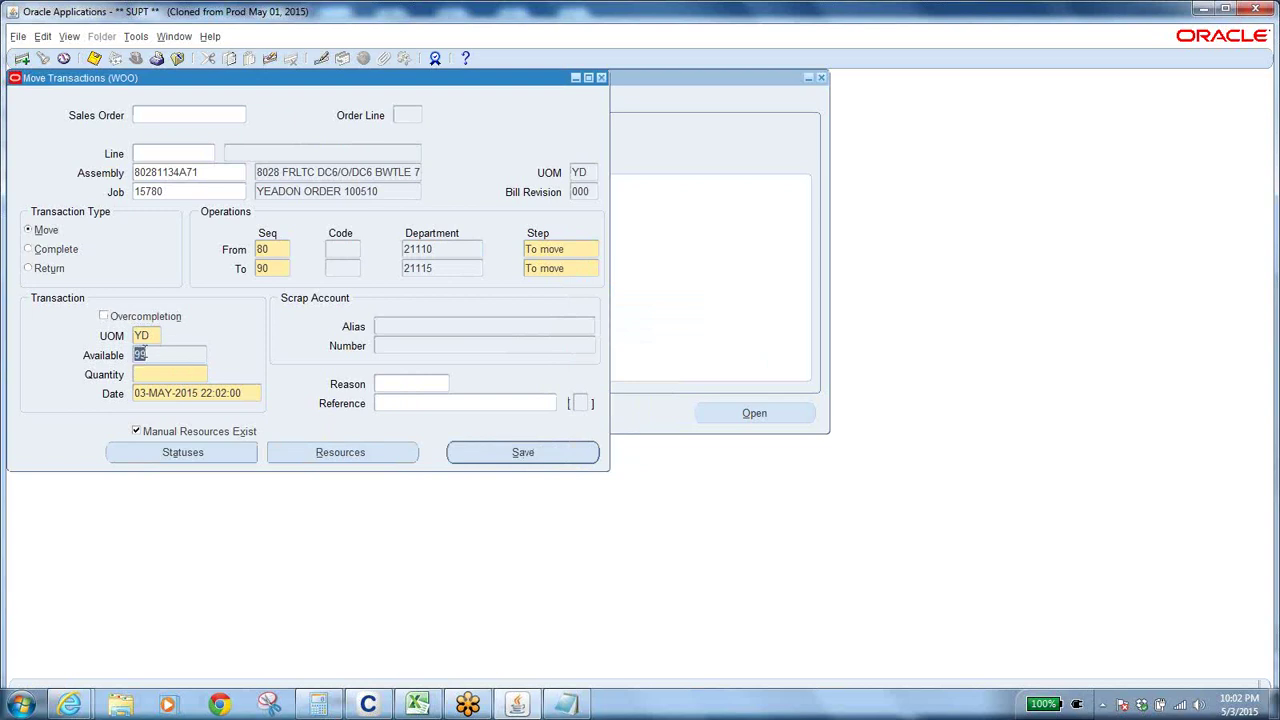
{"action": "left_click", "coordinate": [171, 373]}
{"action": "left_click", "coordinate": [546, 456]}
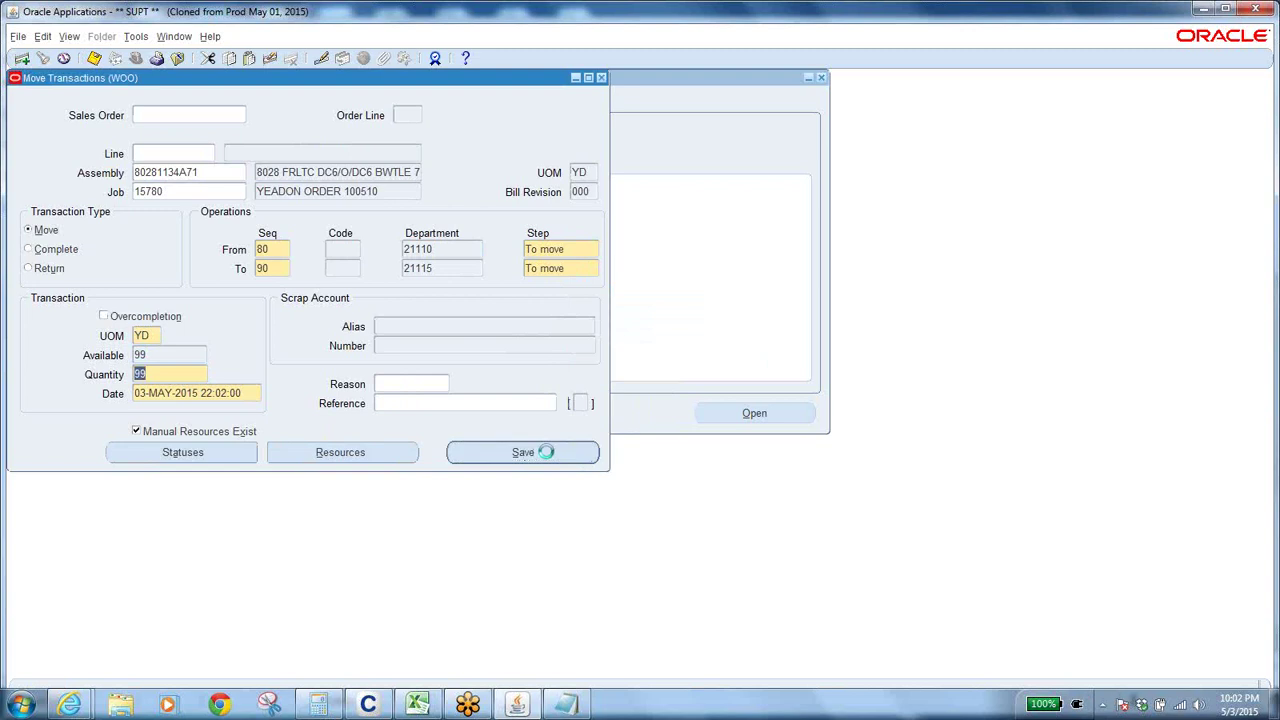
Step: Reload job 15780 and review the quantities per operation, focusing on operation 90, without choosing a source operation
{"action": "type", "text": "15780"}
{"action": "key", "text": "Tab"}
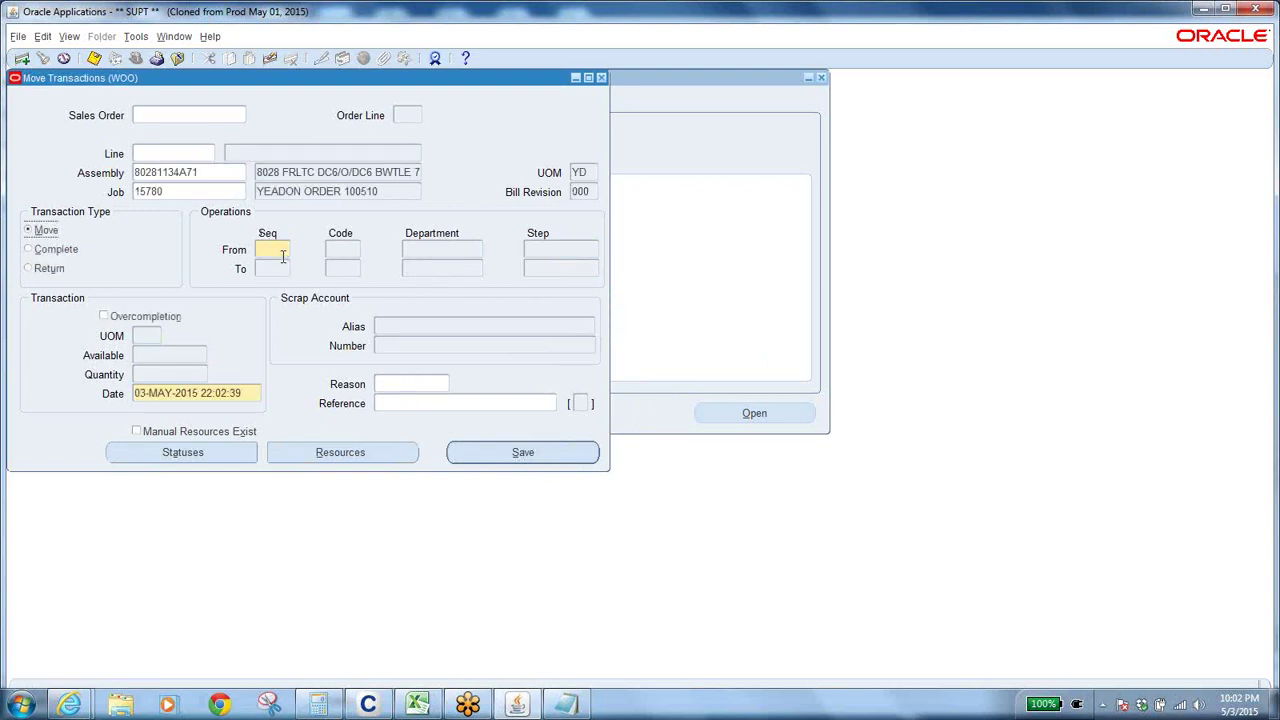
{"action": "left_click", "coordinate": [285, 250]}
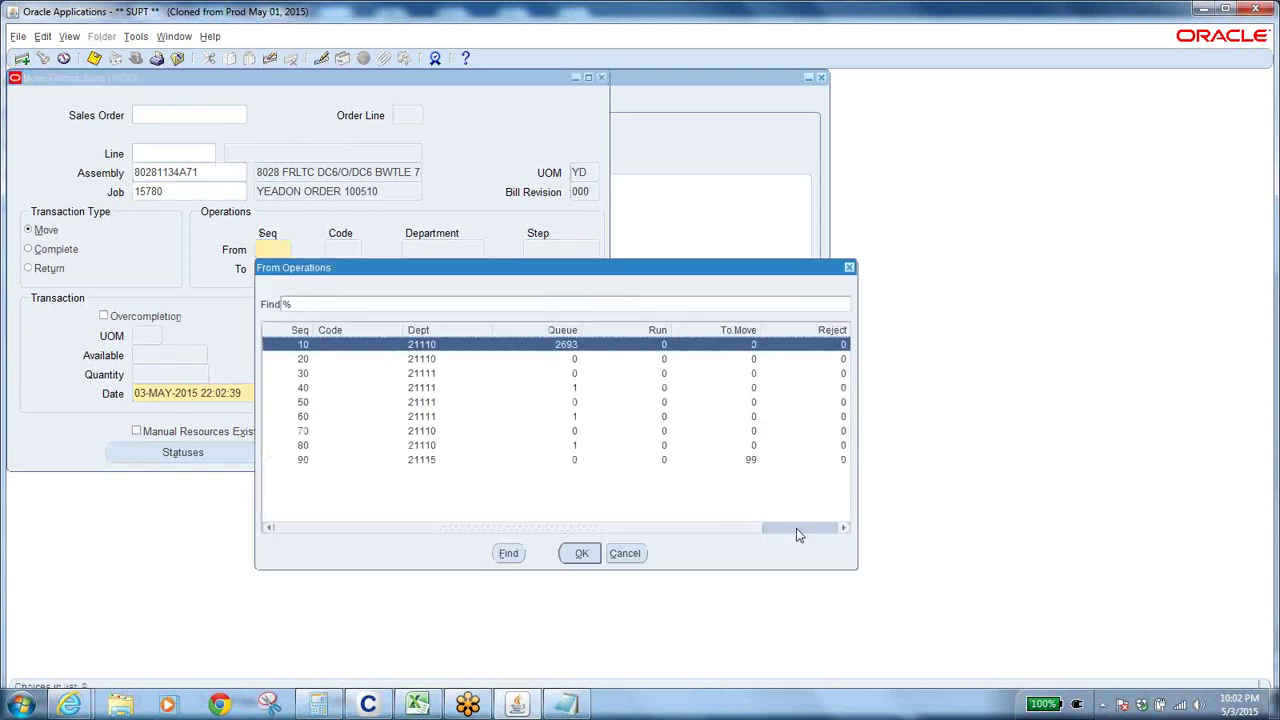
{"action": "left_click", "coordinate": [757, 462]}
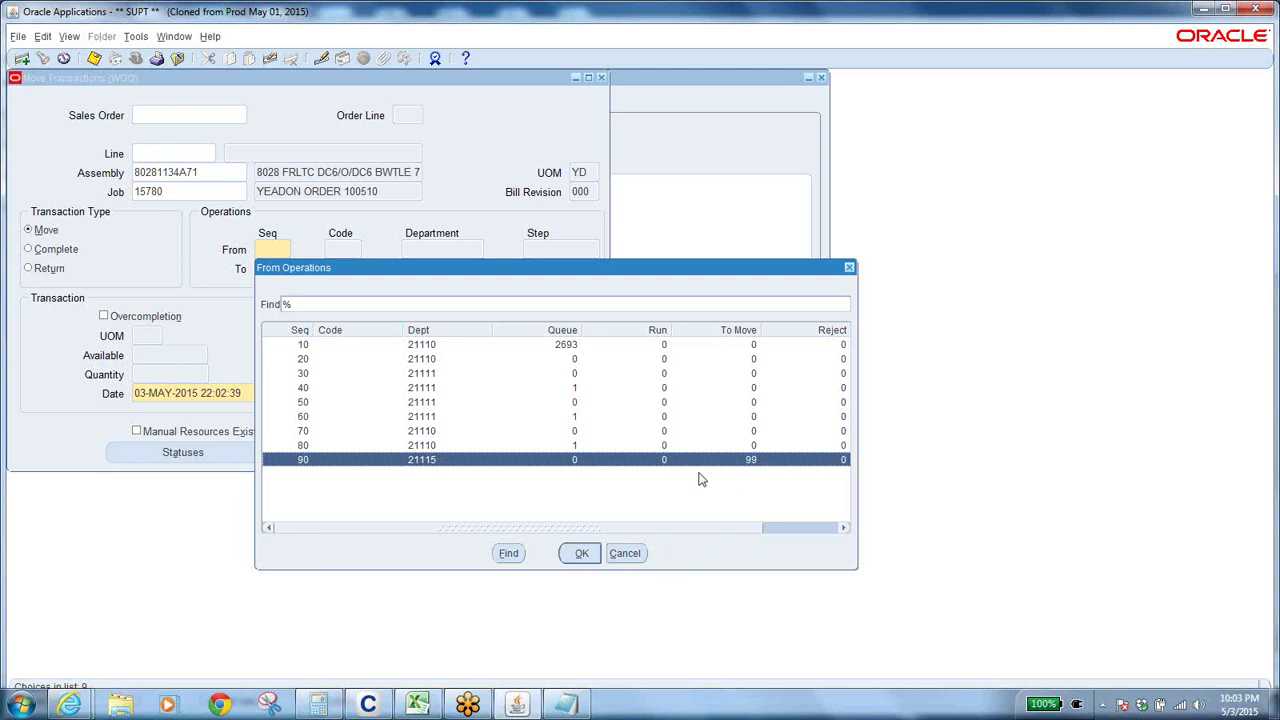
{"action": "left_click", "coordinate": [624, 556]}
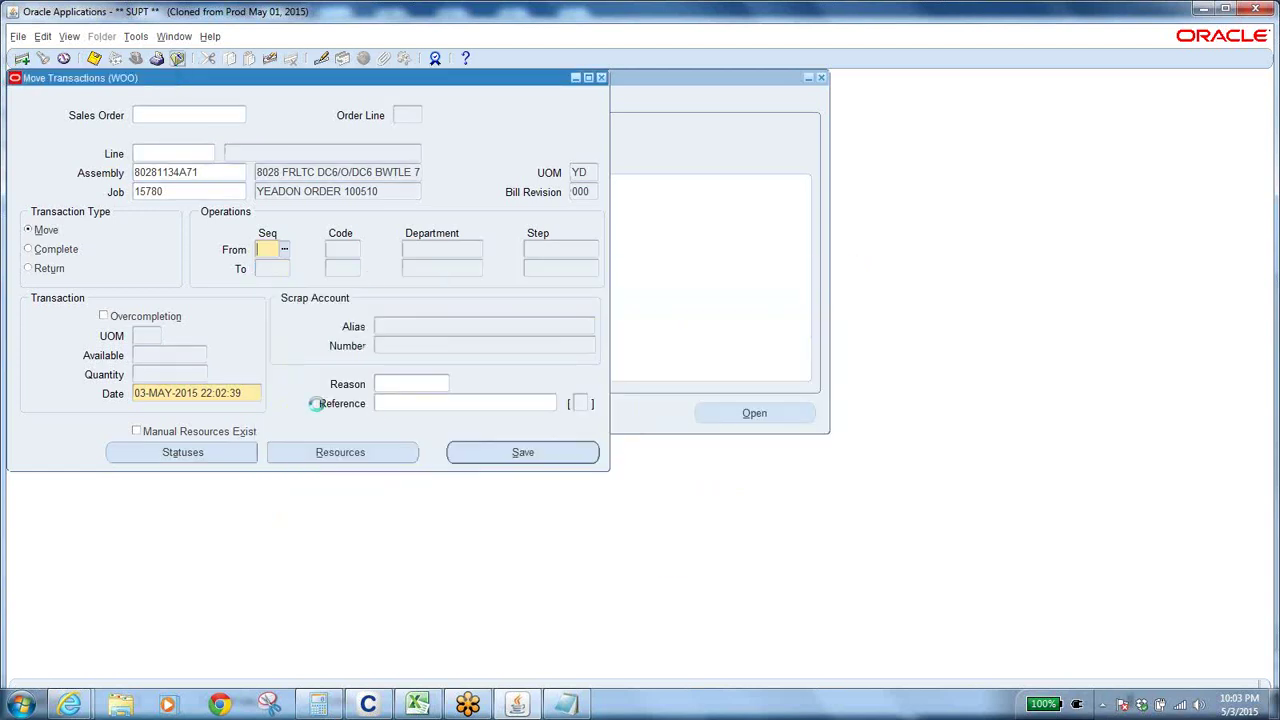
Step: Start a completion transaction for job 15780, check the quantity available to complete, and continue to the completion details
{"action": "left_click", "coordinate": [651, 418]}
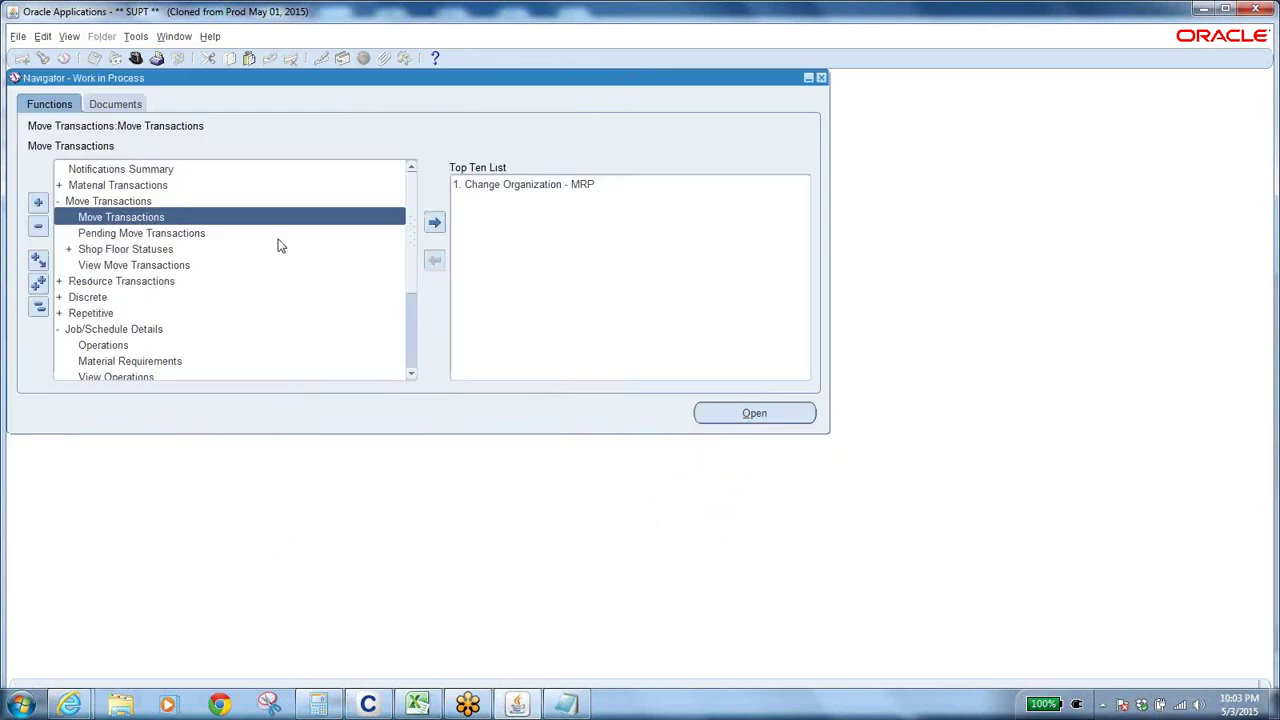
{"action": "double_click", "coordinate": [115, 185]}
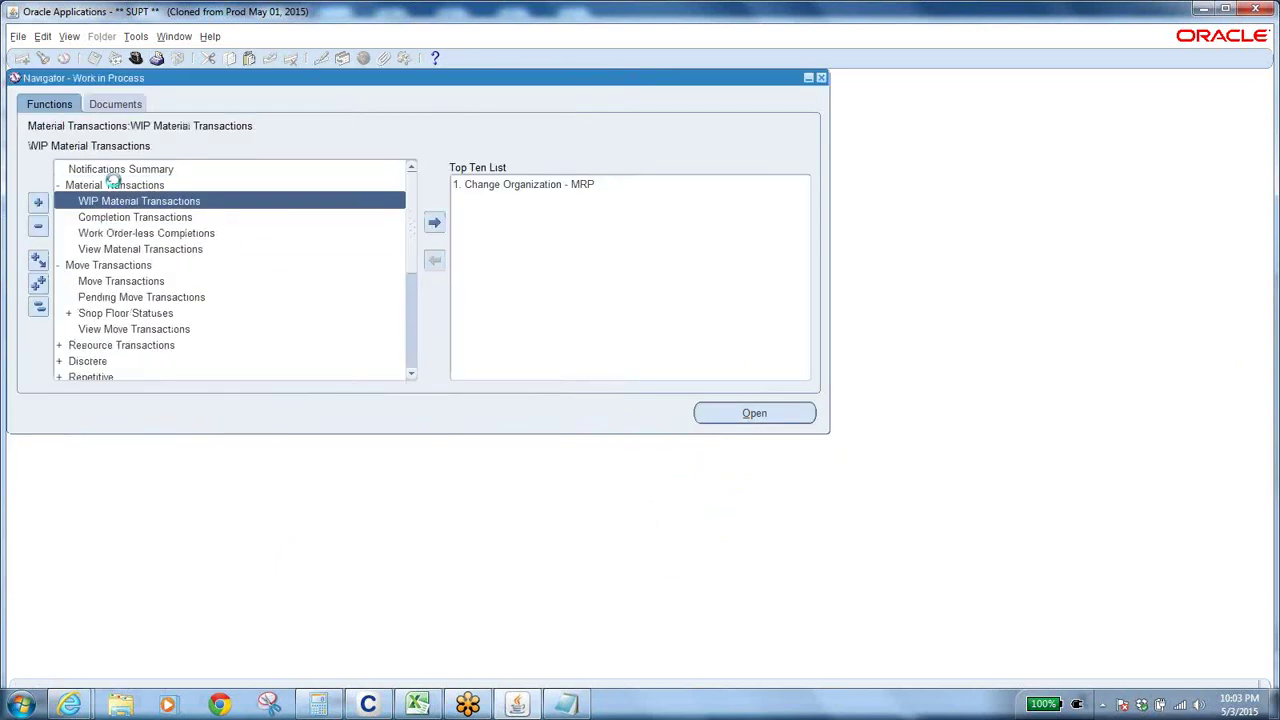
{"action": "left_click", "coordinate": [140, 217]}
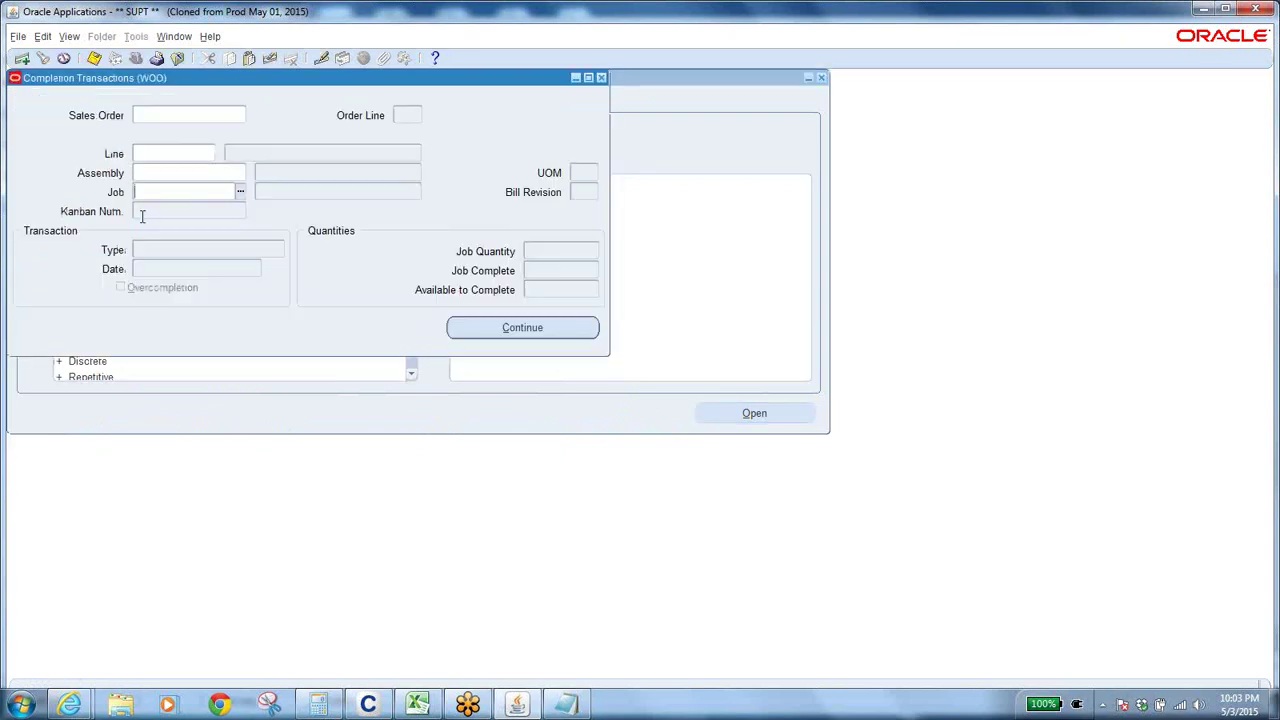
{"action": "type", "text": "15780"}
{"action": "key", "text": "Tab"}
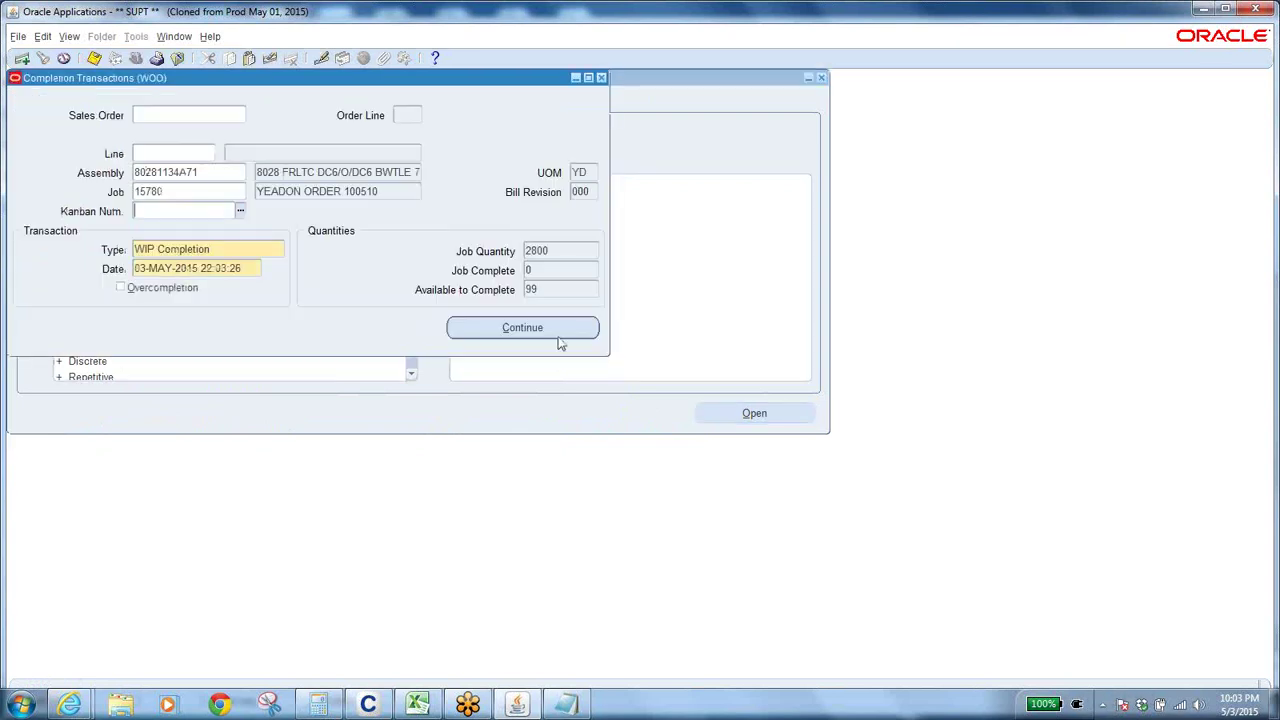
{"action": "left_click", "coordinate": [549, 292]}
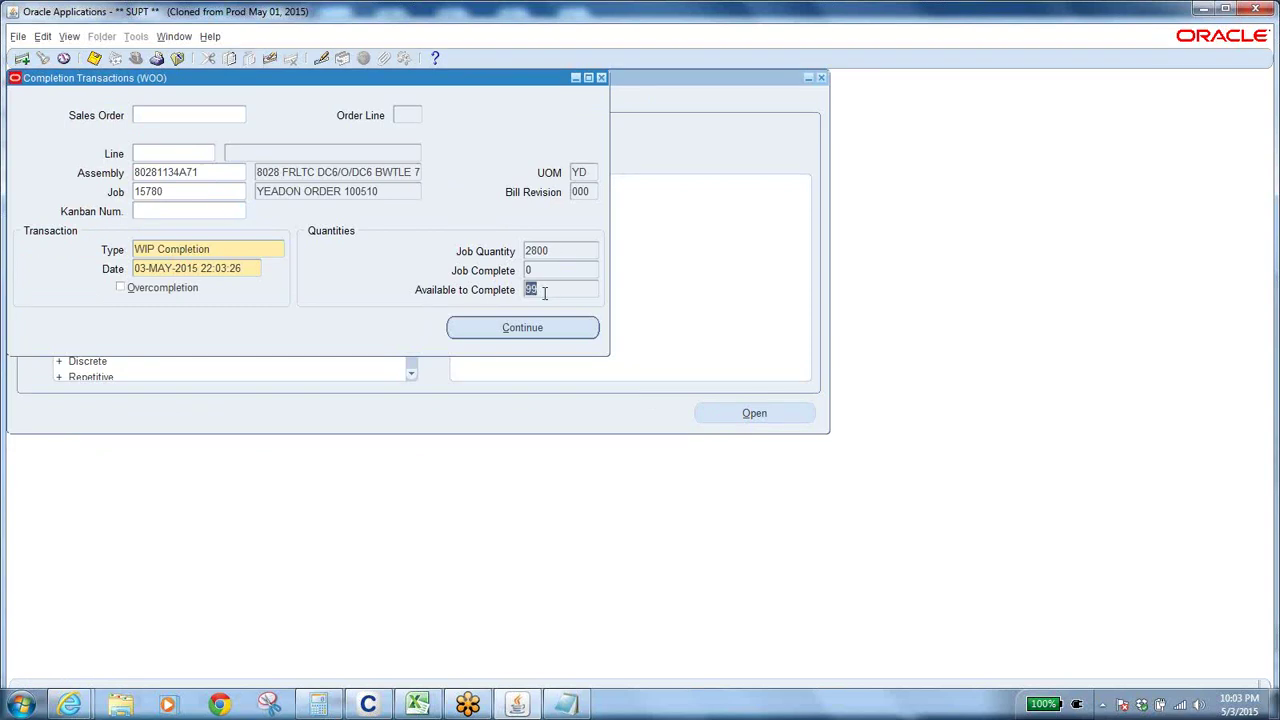
{"action": "left_click", "coordinate": [561, 251]}
{"action": "left_click", "coordinate": [516, 336]}
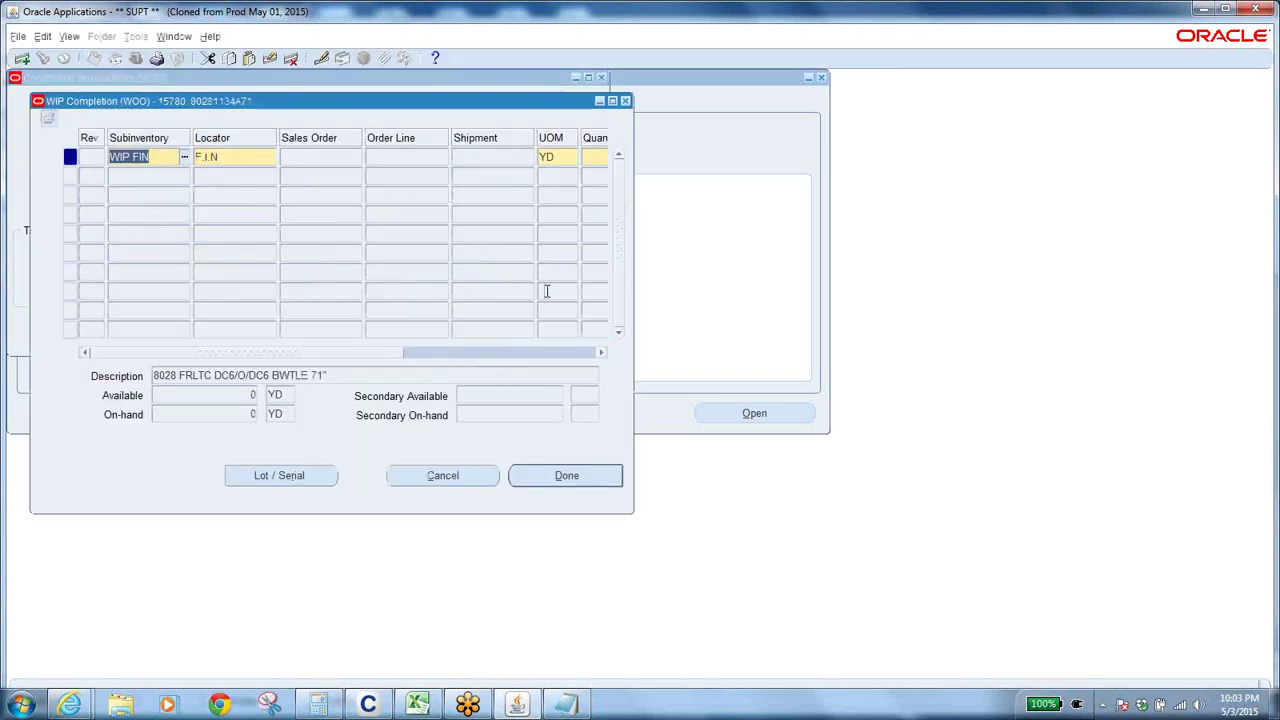
Step: Check the completion subinventory and locator, enter a completion quantity of 99, and mark the line as final completion
{"action": "left_click", "coordinate": [155, 158]}
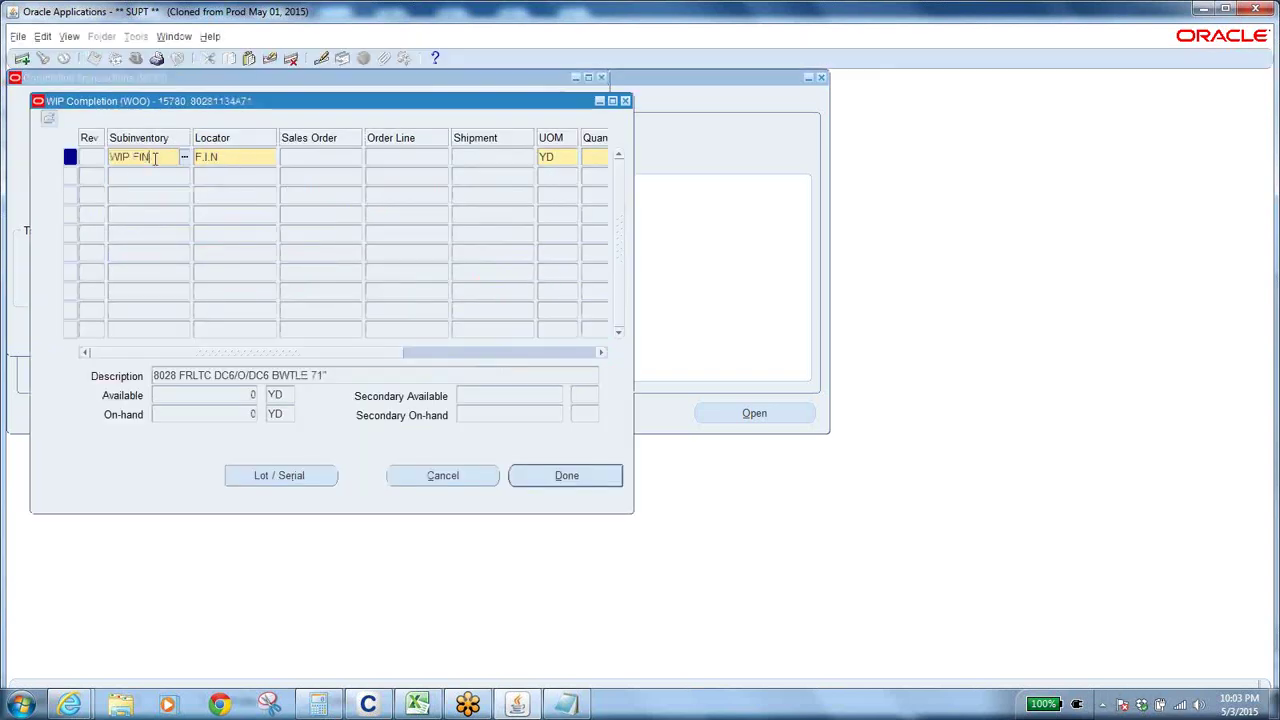
{"action": "left_click_drag", "start_coordinate": [151, 160], "coordinate": [100, 160]}
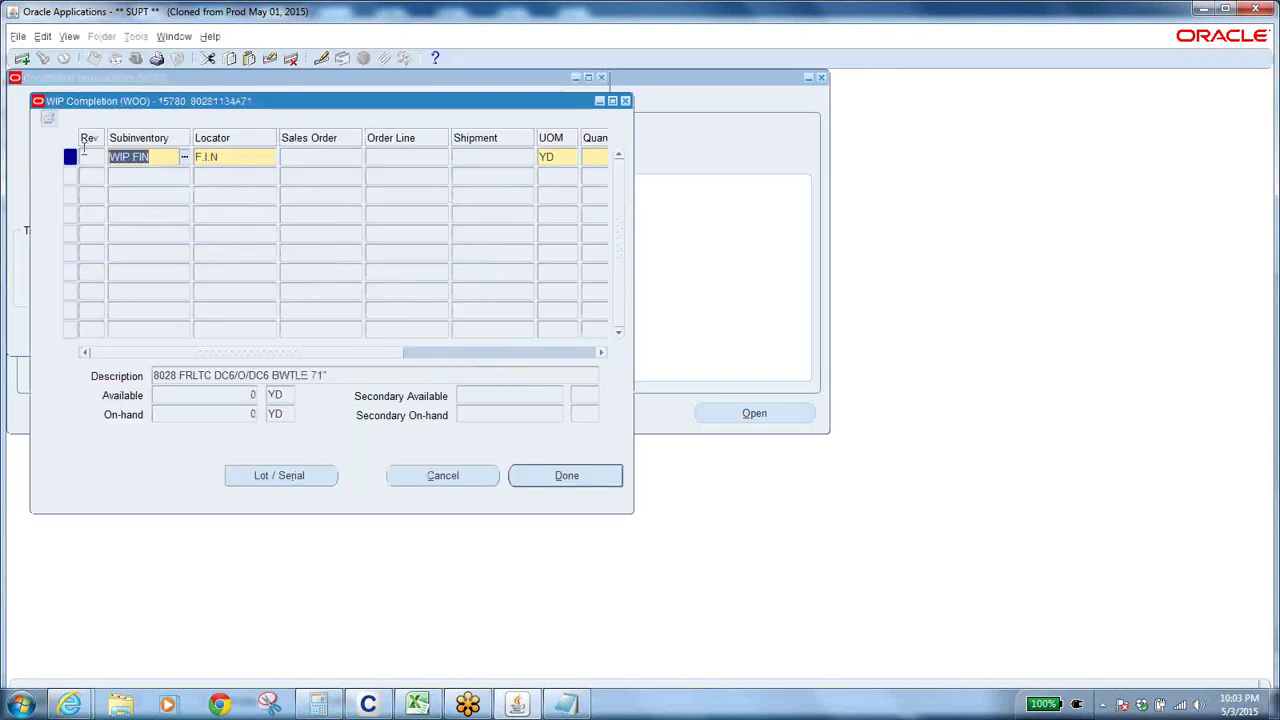
{"action": "left_click", "coordinate": [231, 157]}
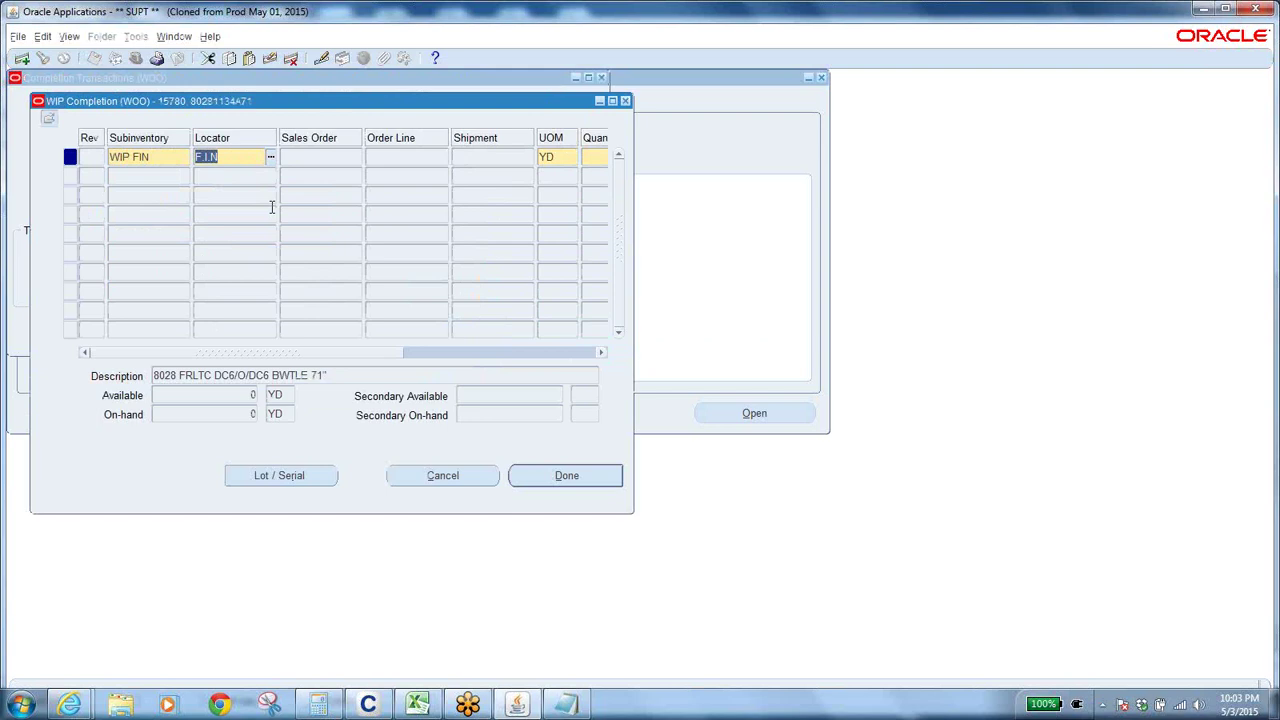
{"action": "left_click_drag", "start_coordinate": [174, 352], "coordinate": [428, 397]}
{"action": "left_click", "coordinate": [423, 160]}
{"action": "type", "text": "59"}
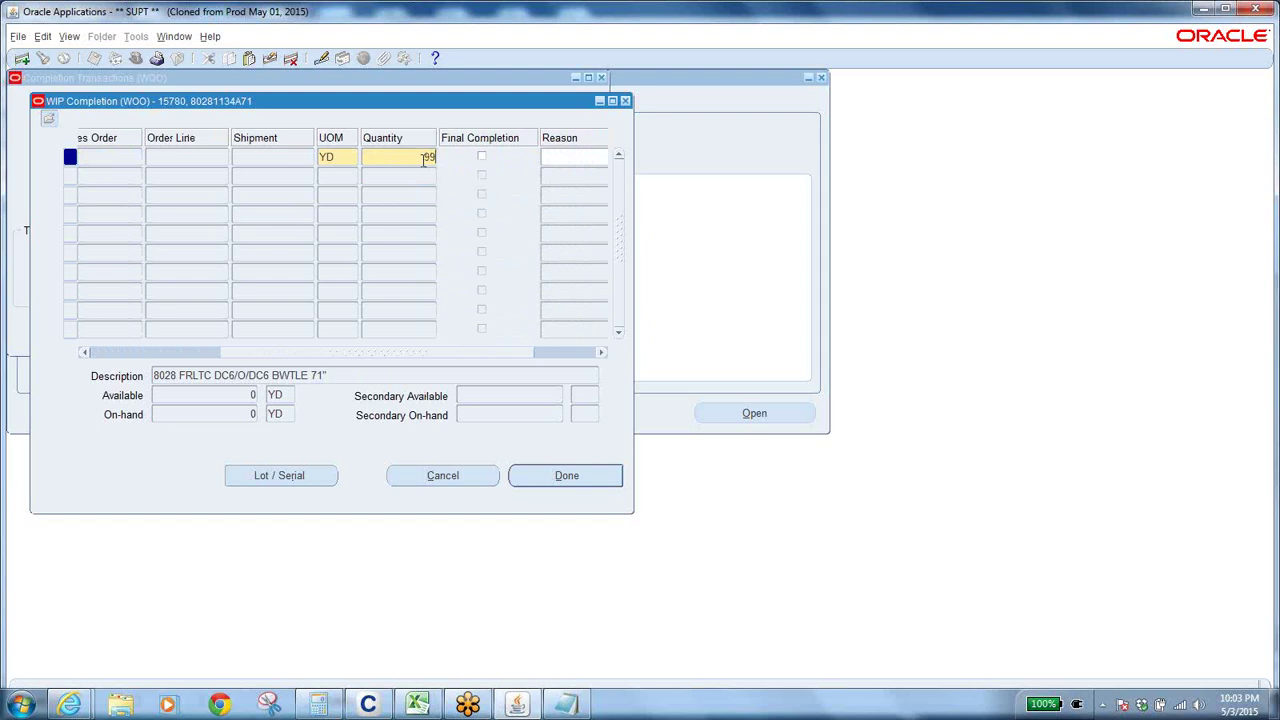
{"action": "key", "text": "Tab"}
{"action": "left_click", "coordinate": [482, 157]}
Step: Review the remaining fields of the completion line and open its lot entry
{"action": "left_click_drag", "start_coordinate": [463, 357], "coordinate": [608, 351]}
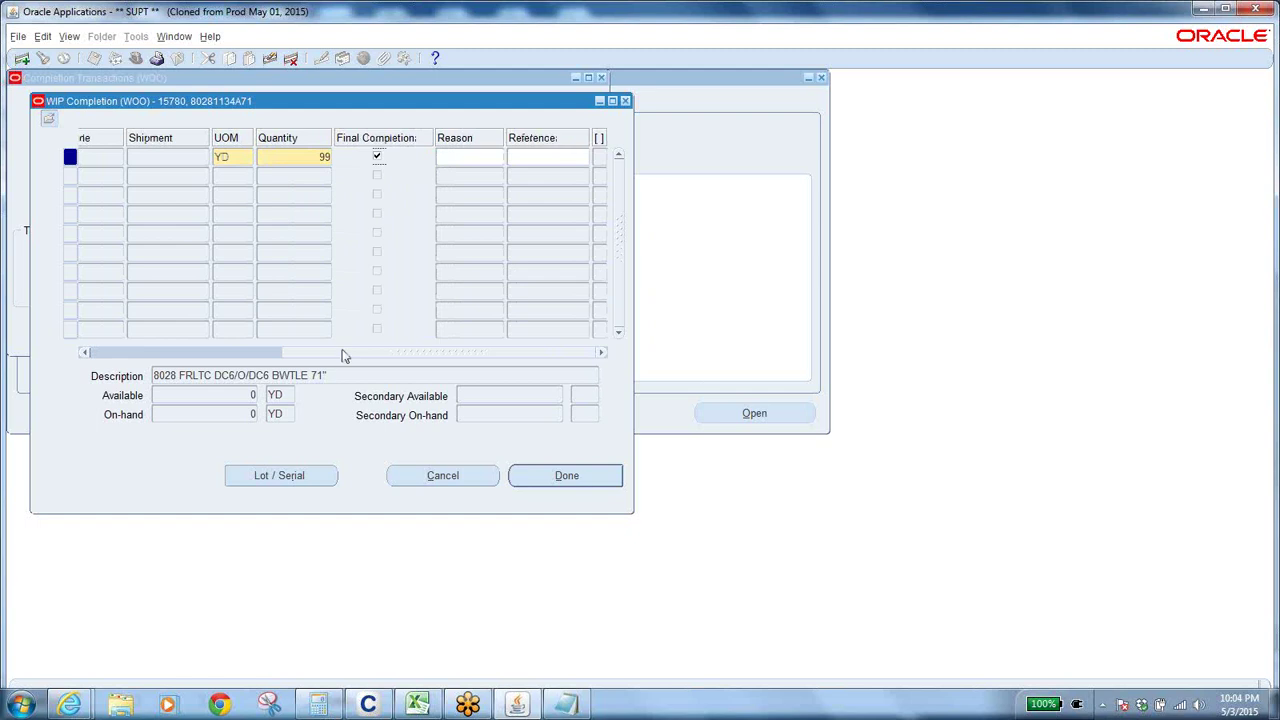
{"action": "left_click_drag", "start_coordinate": [341, 357], "coordinate": [132, 390]}
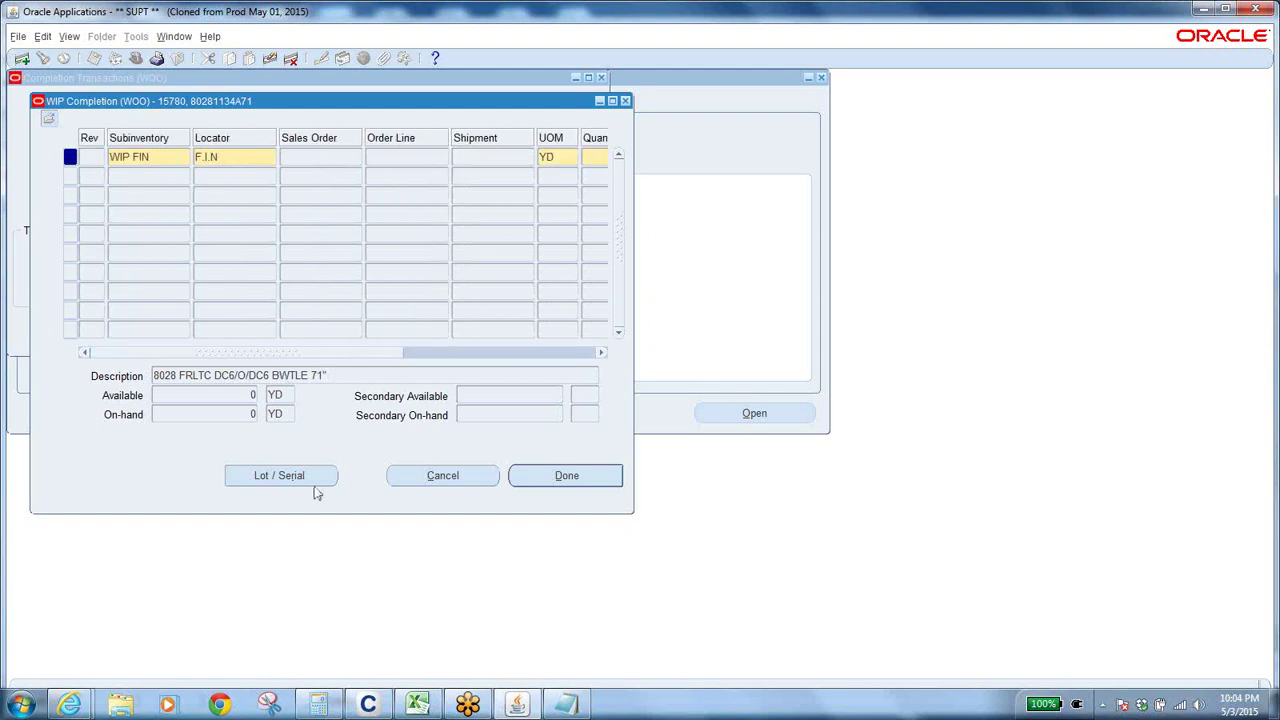
{"action": "left_click", "coordinate": [280, 479]}
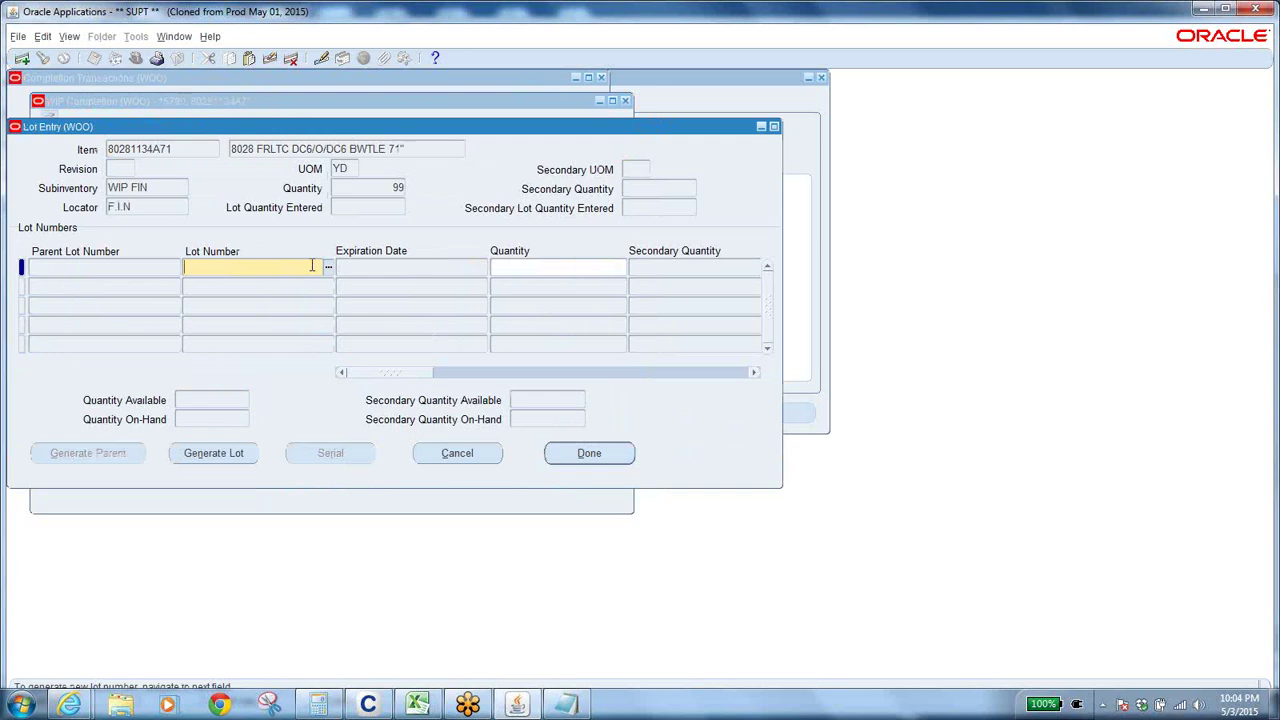
Step: Assign lot MMBAMAY3rd2015 with a quantity of 99 to the completion line and complete the transaction
{"action": "type", "text": "M"}
{"action": "key", "text": "BackSpace"}
{"action": "type", "text": "MMBAMAY3rd2015"}
{"action": "left_click", "coordinate": [517, 267]}
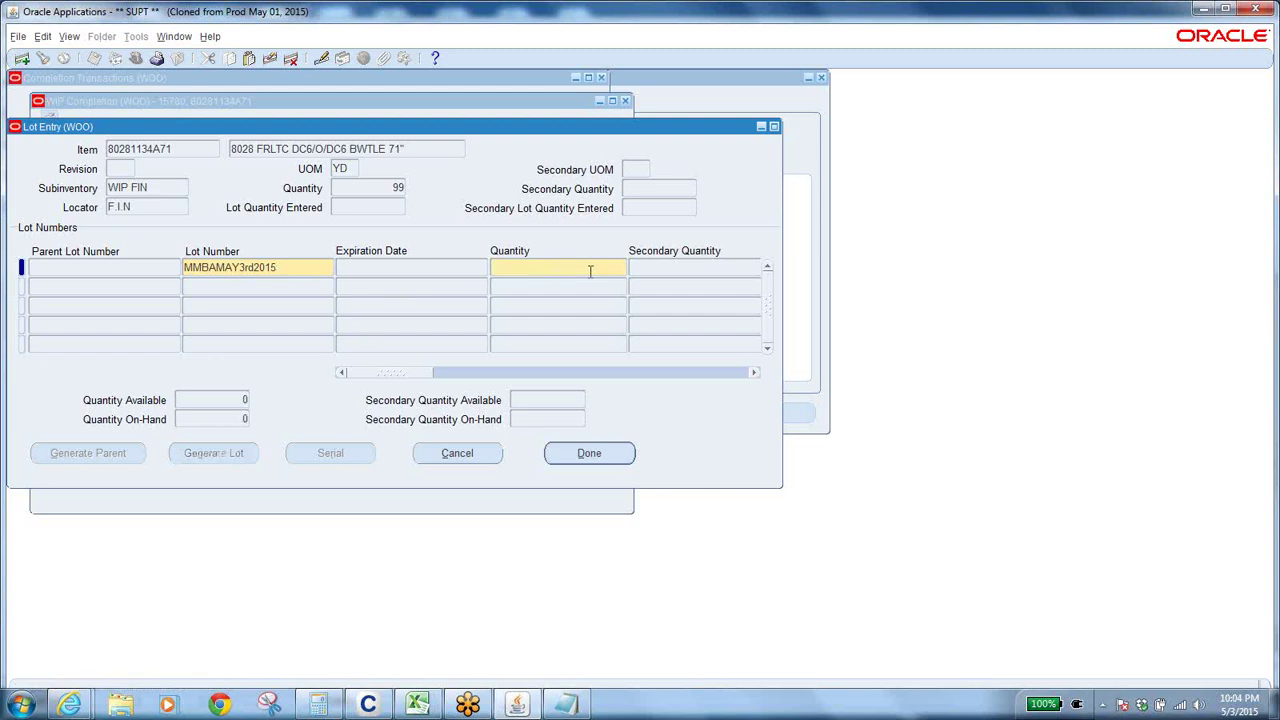
{"action": "left_click", "coordinate": [389, 186]}
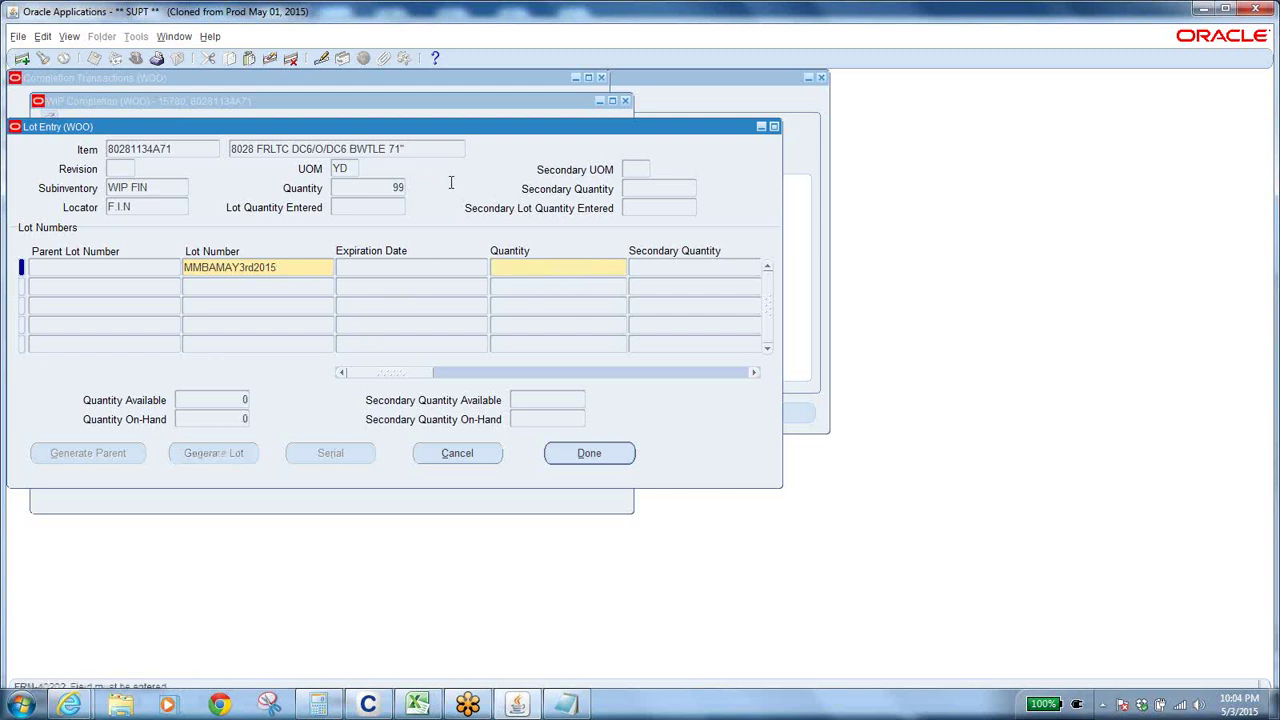
{"action": "left_click", "coordinate": [549, 267]}
{"action": "type", "text": "99"}
{"action": "left_click", "coordinate": [598, 453]}
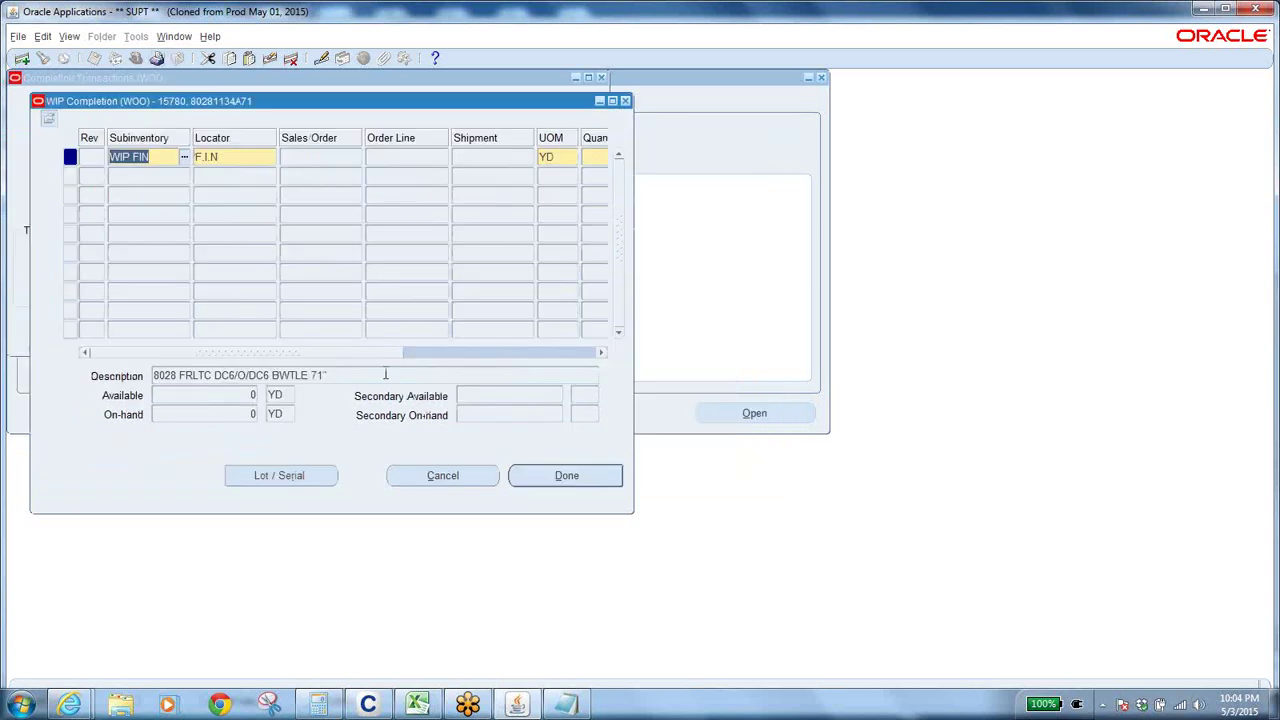
{"action": "left_click", "coordinate": [576, 476]}
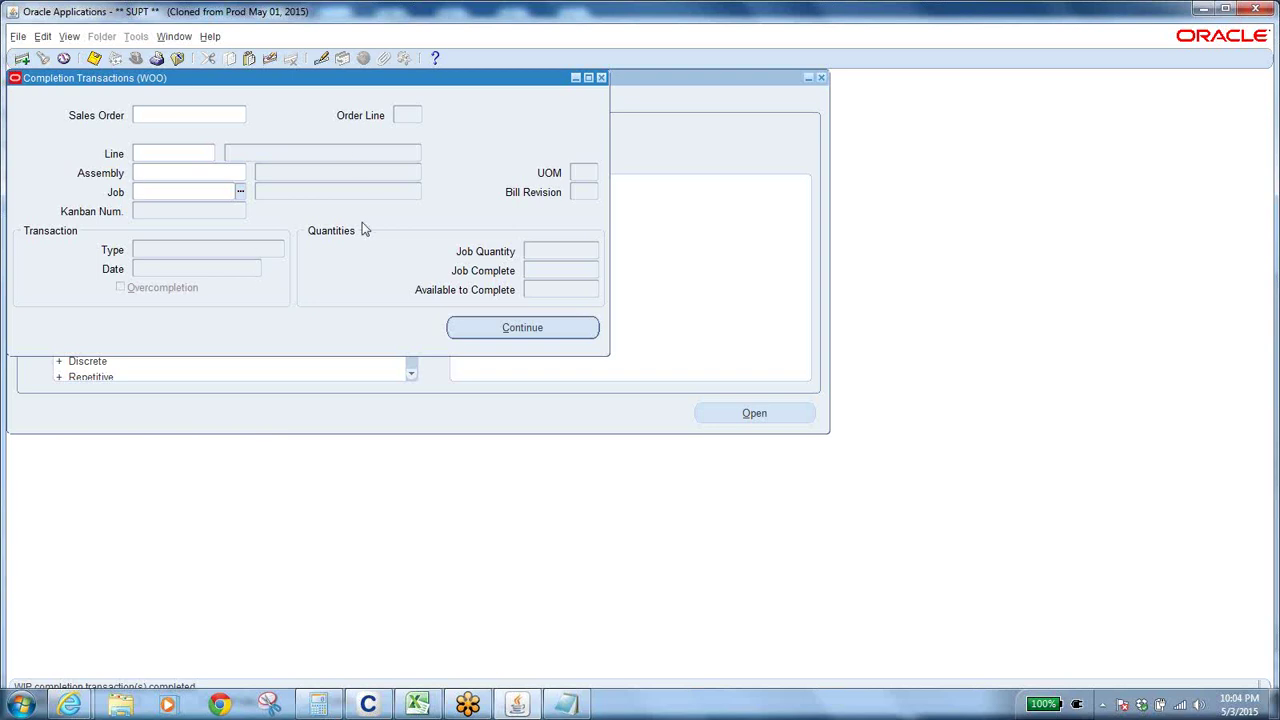
Step: Close the completion form and find job 15780 in Discrete Jobs
{"action": "left_click", "coordinate": [179, 58]}
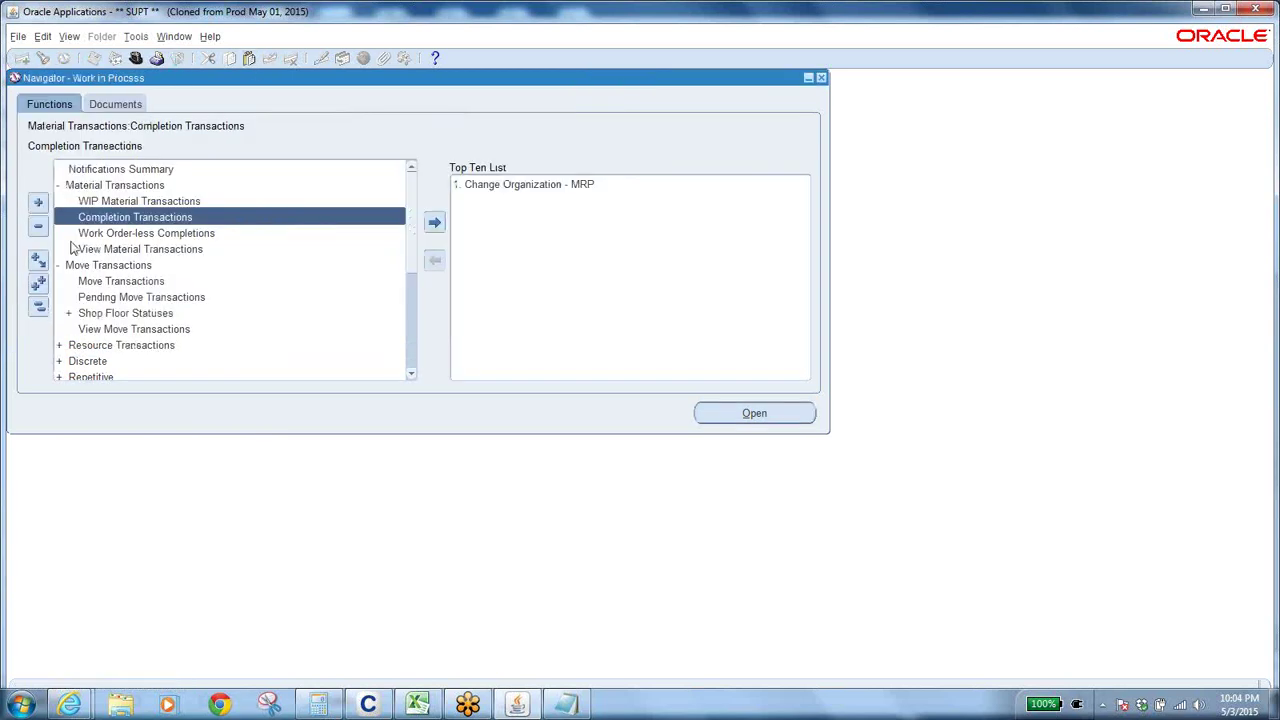
{"action": "left_click", "coordinate": [39, 309]}
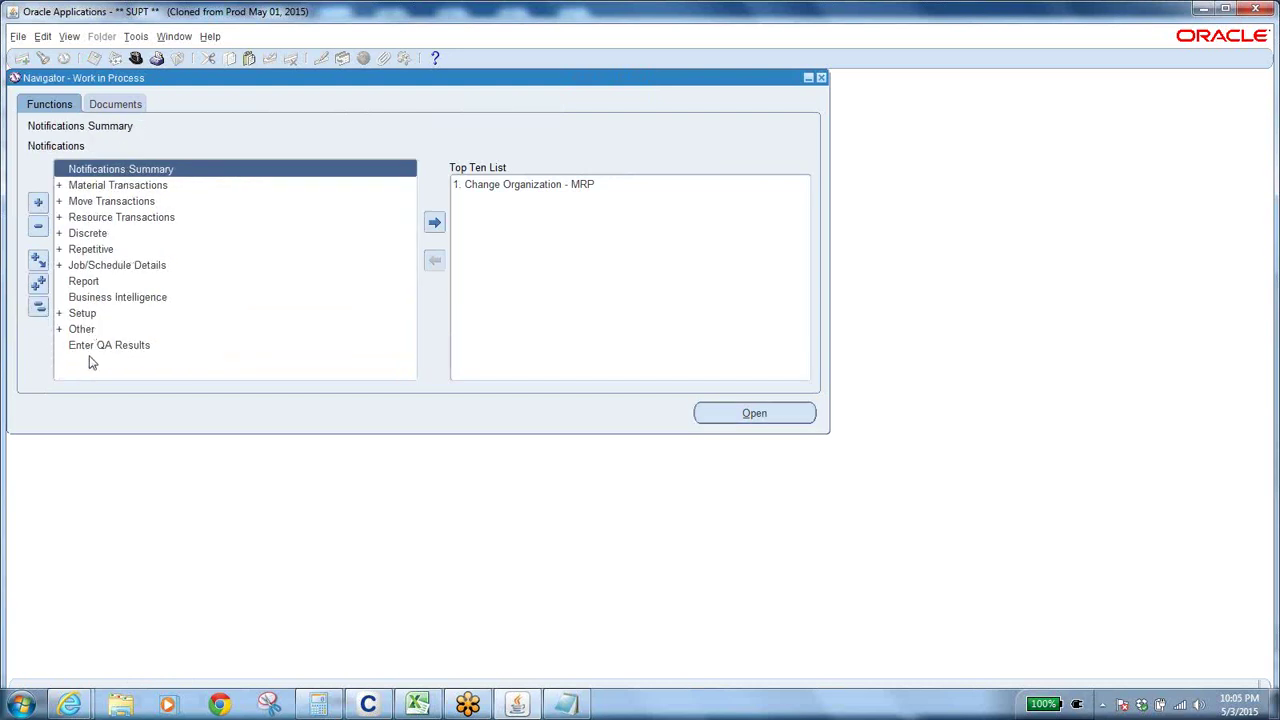
{"action": "left_click", "coordinate": [35, 308]}
{"action": "double_click", "coordinate": [95, 234]}
{"action": "left_click", "coordinate": [173, 250]}
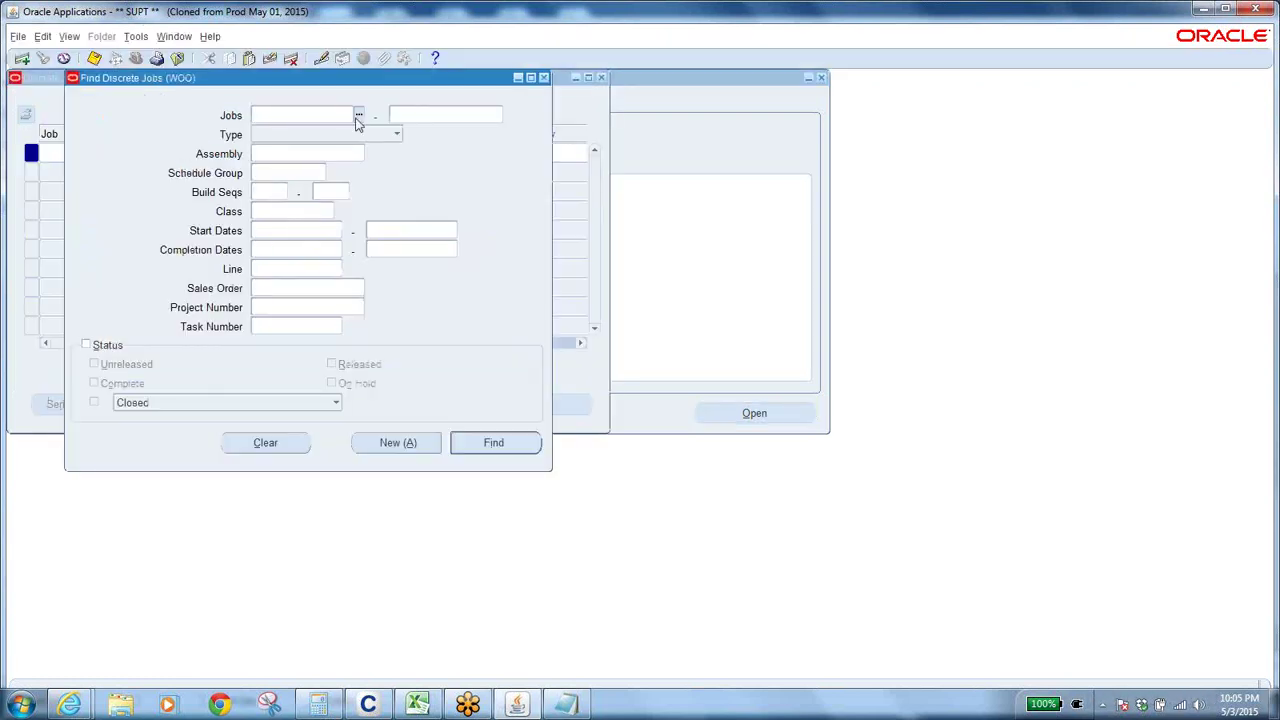
{"action": "type", "text": "15780"}
{"action": "key", "text": "Tab"}
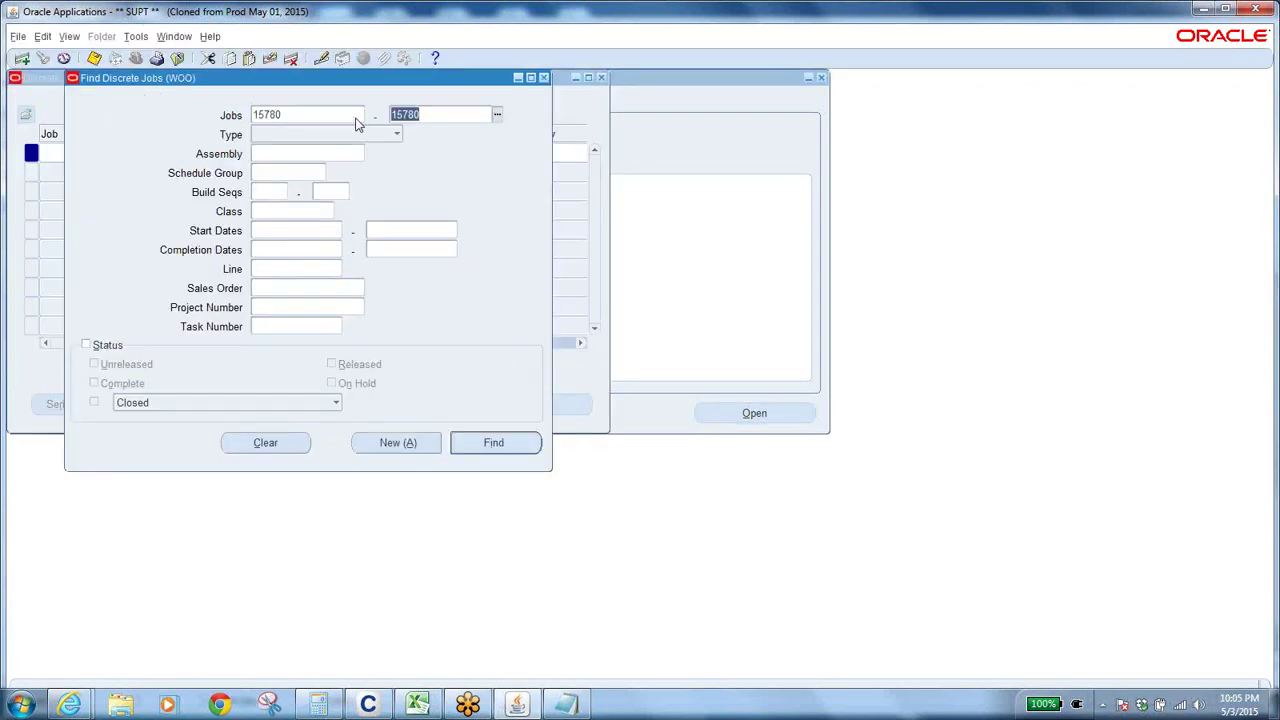
{"action": "left_click", "coordinate": [503, 447]}
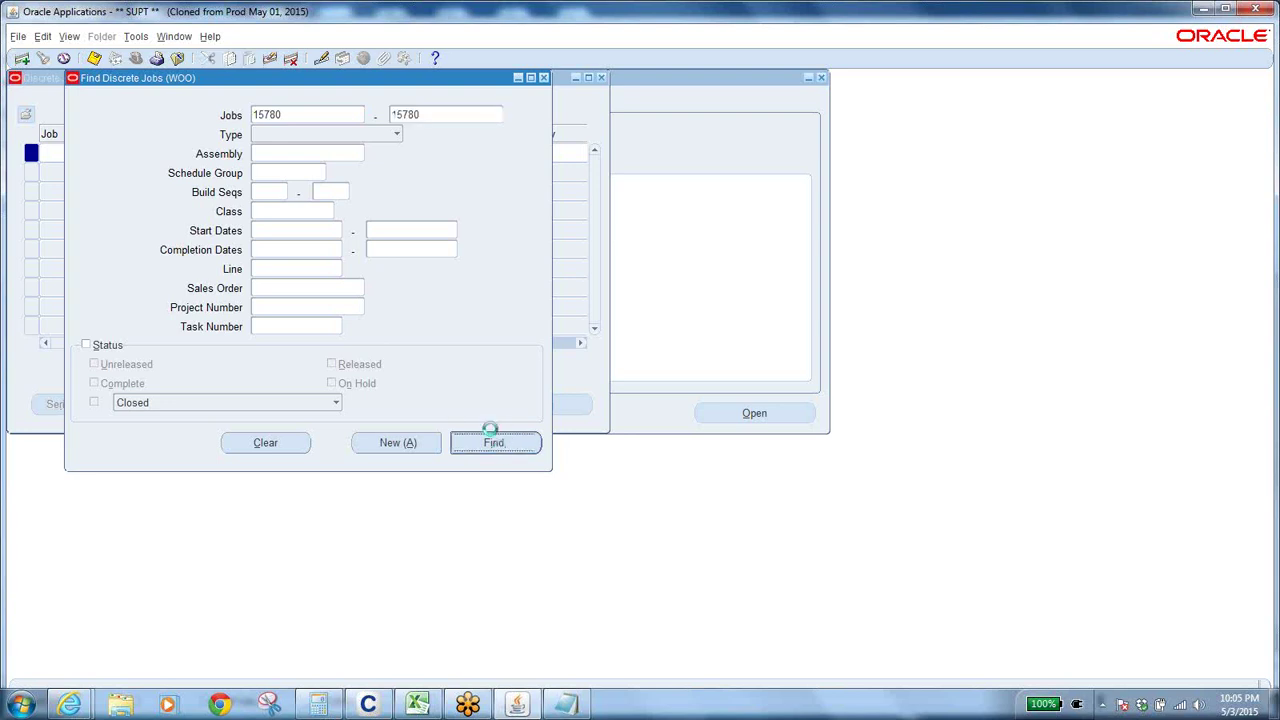
Step: Copy the job's assembly number 80281134A71 into the classes trails notes in Notepad beside job 15780, and return to Oracle Applications
{"action": "left_click", "coordinate": [250, 158]}
{"action": "key", "text": "ctrl+c"}
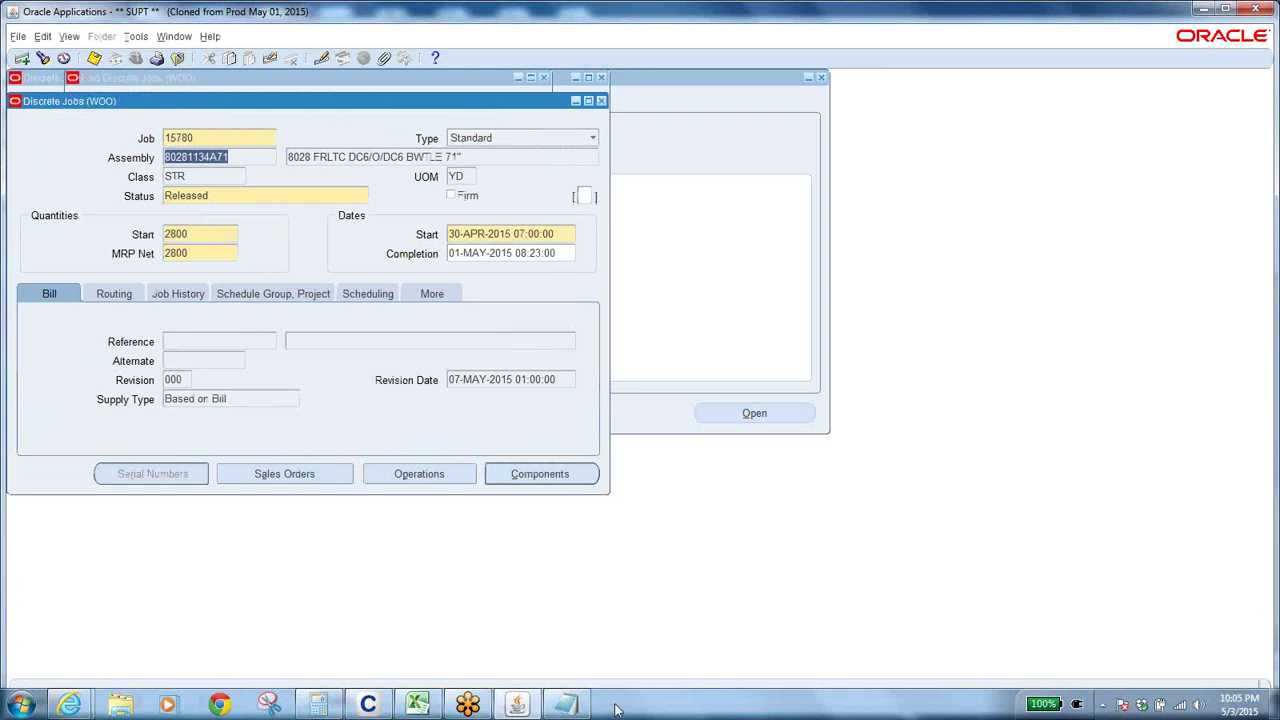
{"action": "left_click", "coordinate": [566, 704]}
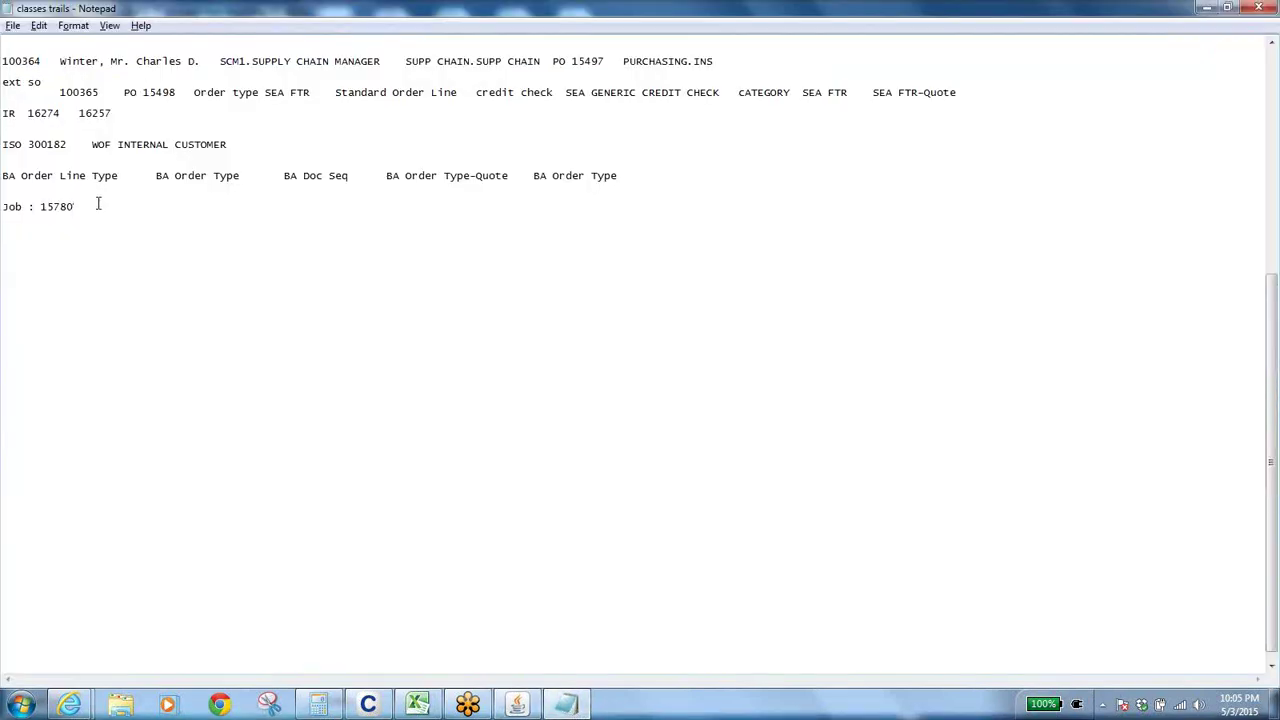
{"action": "key", "text": "ctrl+v"}
{"action": "key", "text": "alt+Tab"}
Step: Close the discrete job, collapse the function list, and switch to the Bills of Material responsibility
{"action": "left_click", "coordinate": [178, 61]}
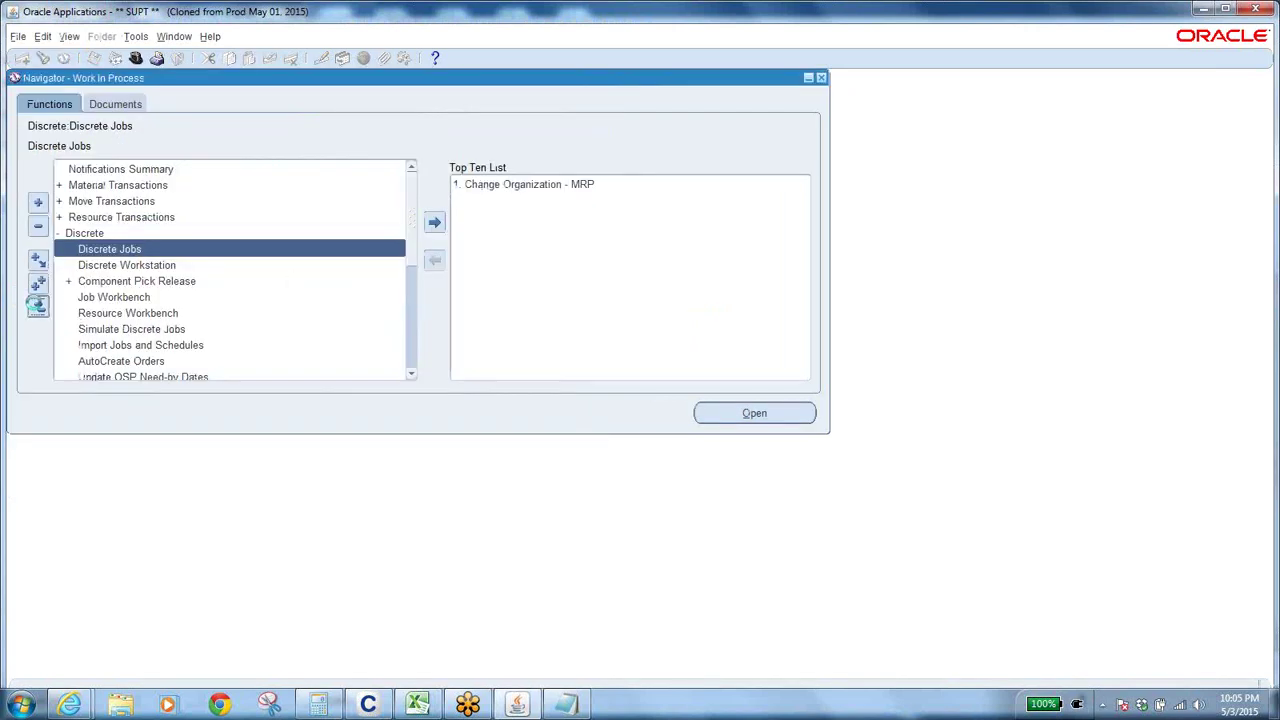
{"action": "left_click", "coordinate": [37, 305]}
{"action": "left_click", "coordinate": [136, 58]}
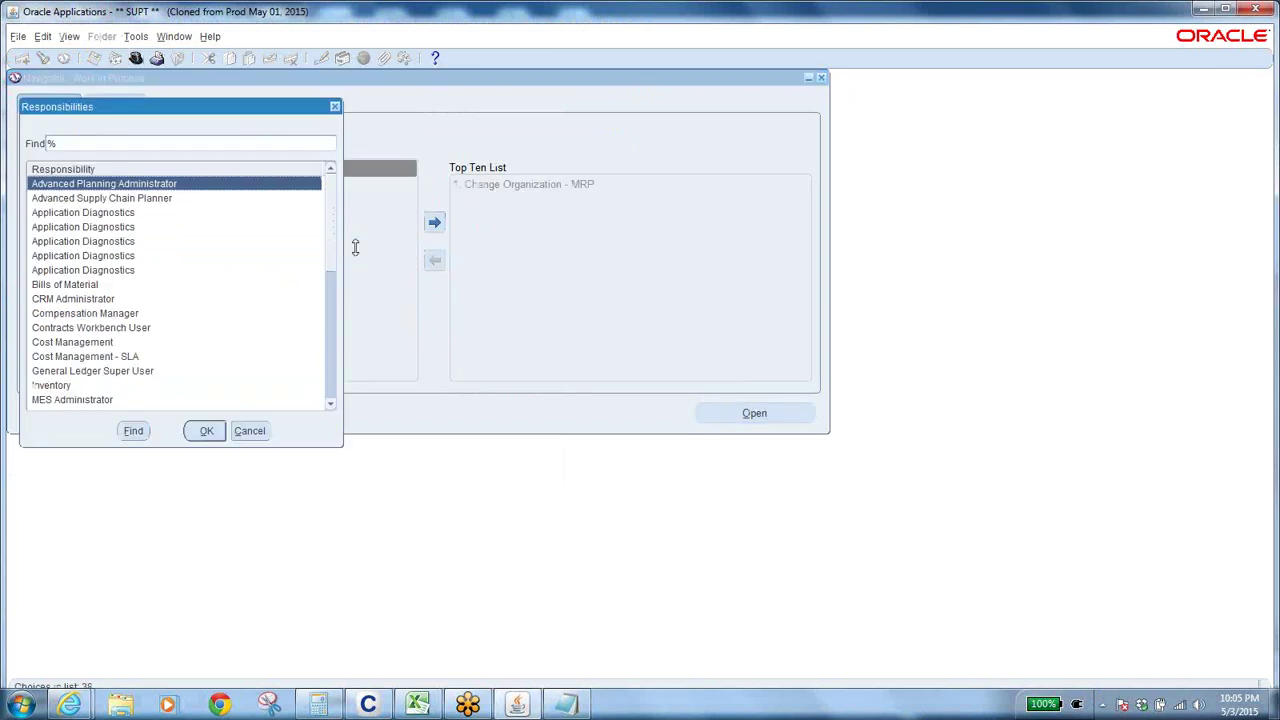
{"action": "double_click", "coordinate": [65, 284]}
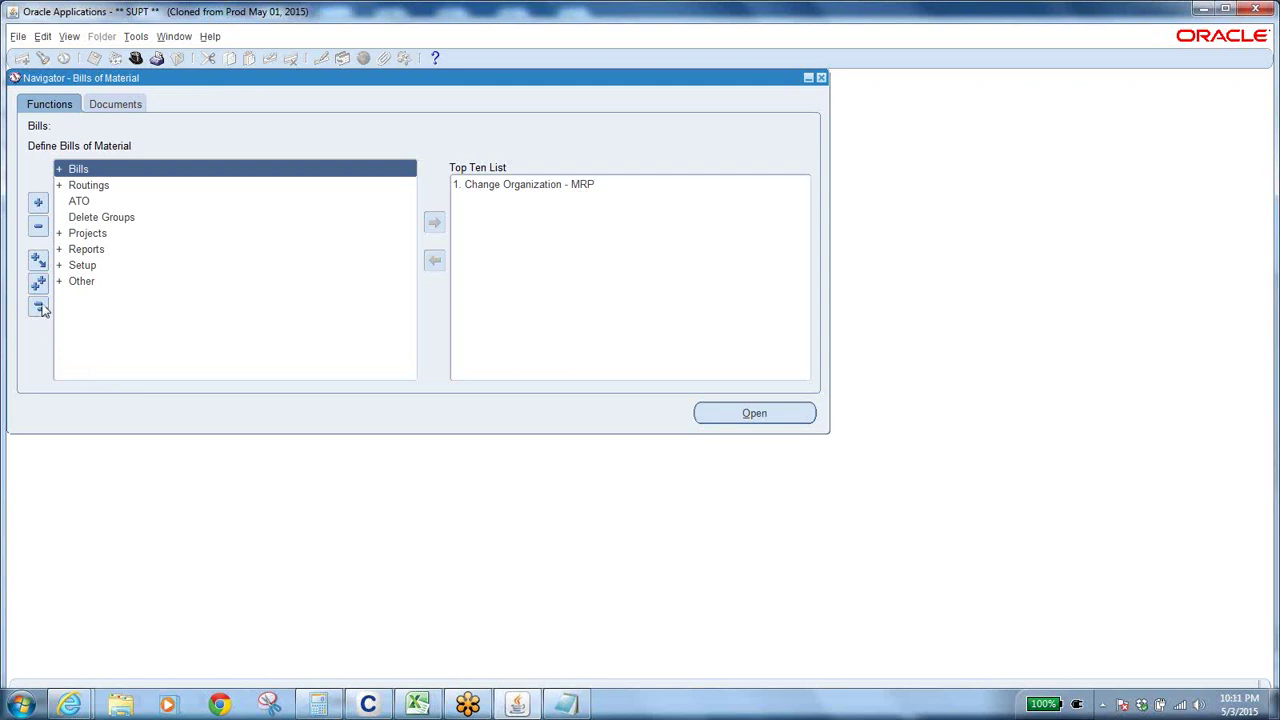
Step: Expand the Routings and Bills function groups and go over the Resources, Departments, Standard Operations and Routings functions
{"action": "left_click", "coordinate": [90, 186]}
{"action": "double_click", "coordinate": [88, 186]}
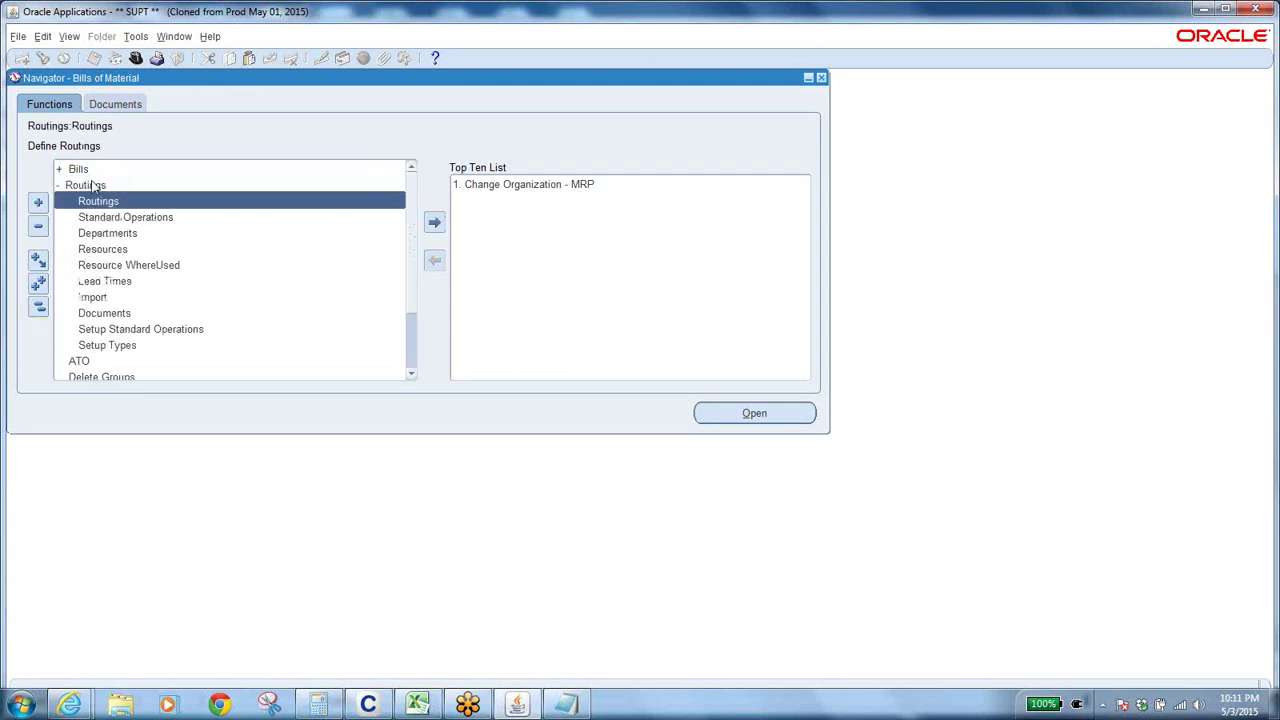
{"action": "left_click", "coordinate": [112, 250]}
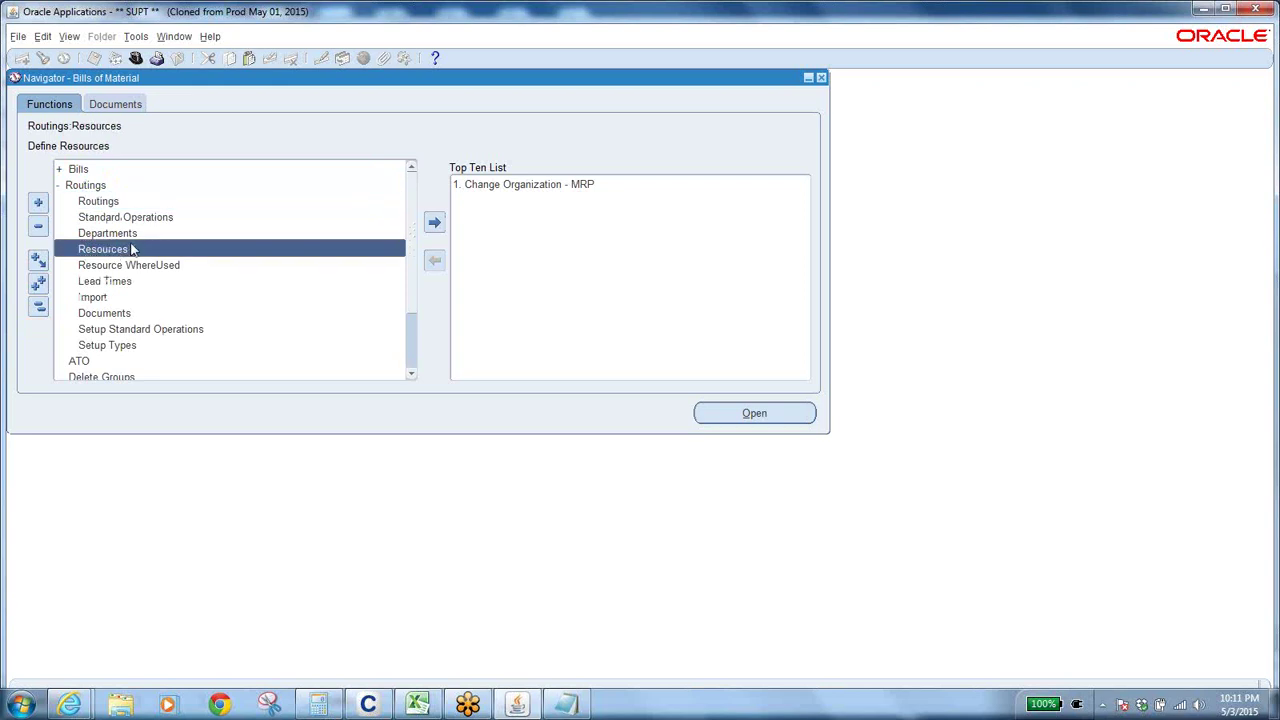
{"action": "left_click", "coordinate": [128, 233]}
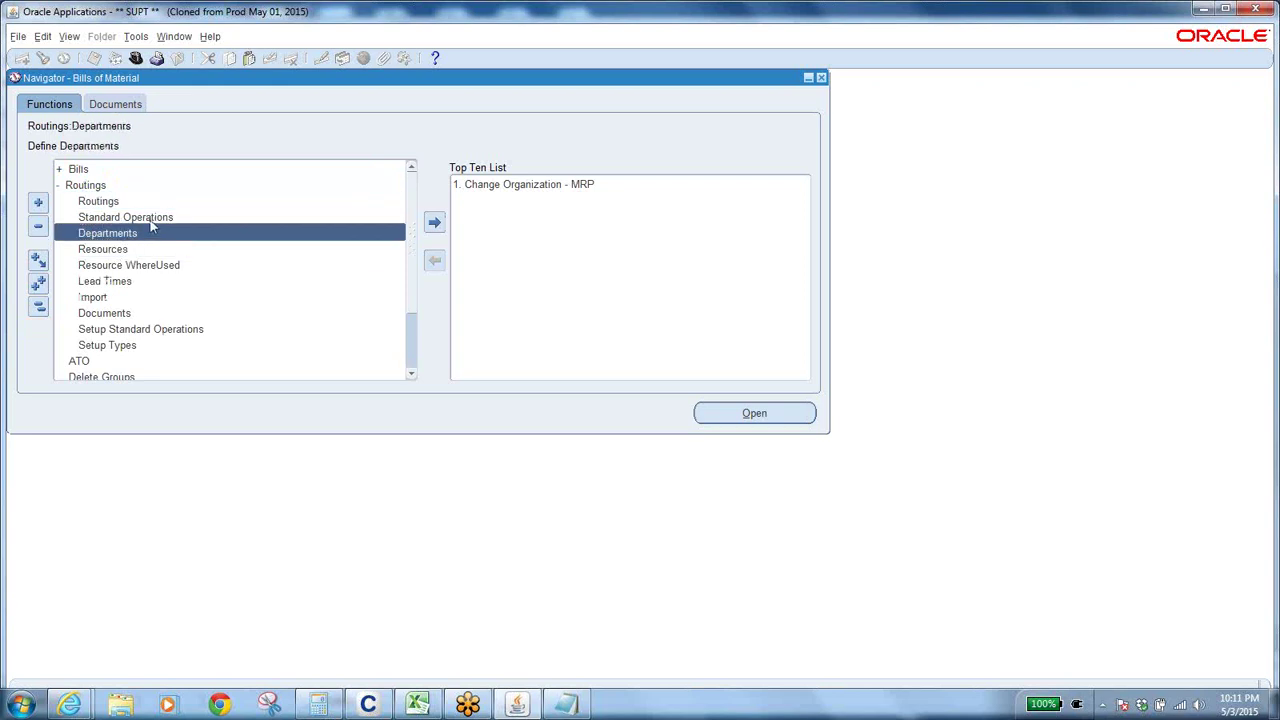
{"action": "left_click", "coordinate": [152, 222]}
{"action": "left_click", "coordinate": [105, 200]}
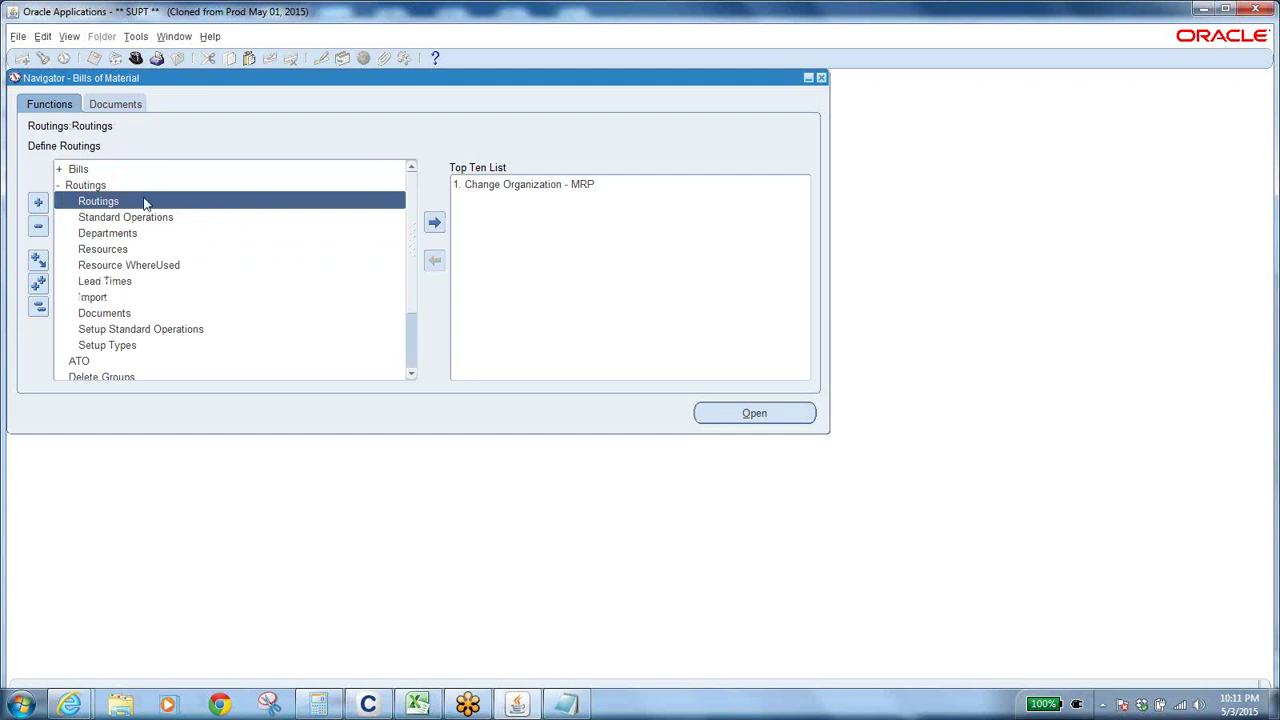
{"action": "double_click", "coordinate": [84, 174]}
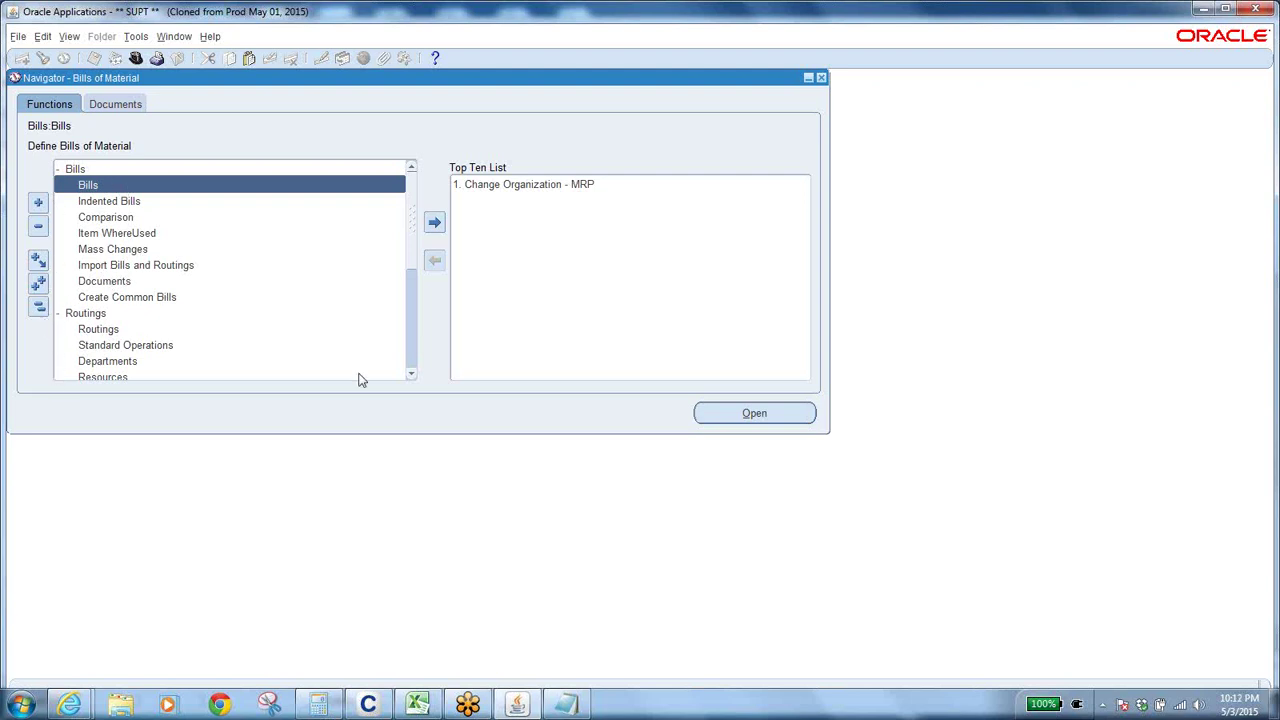
Step: Open the Resources definition form for the Wooster Discrete organization
{"action": "left_click", "coordinate": [411, 374]}
{"action": "left_click", "coordinate": [411, 374]}
{"action": "left_click", "coordinate": [411, 374]}
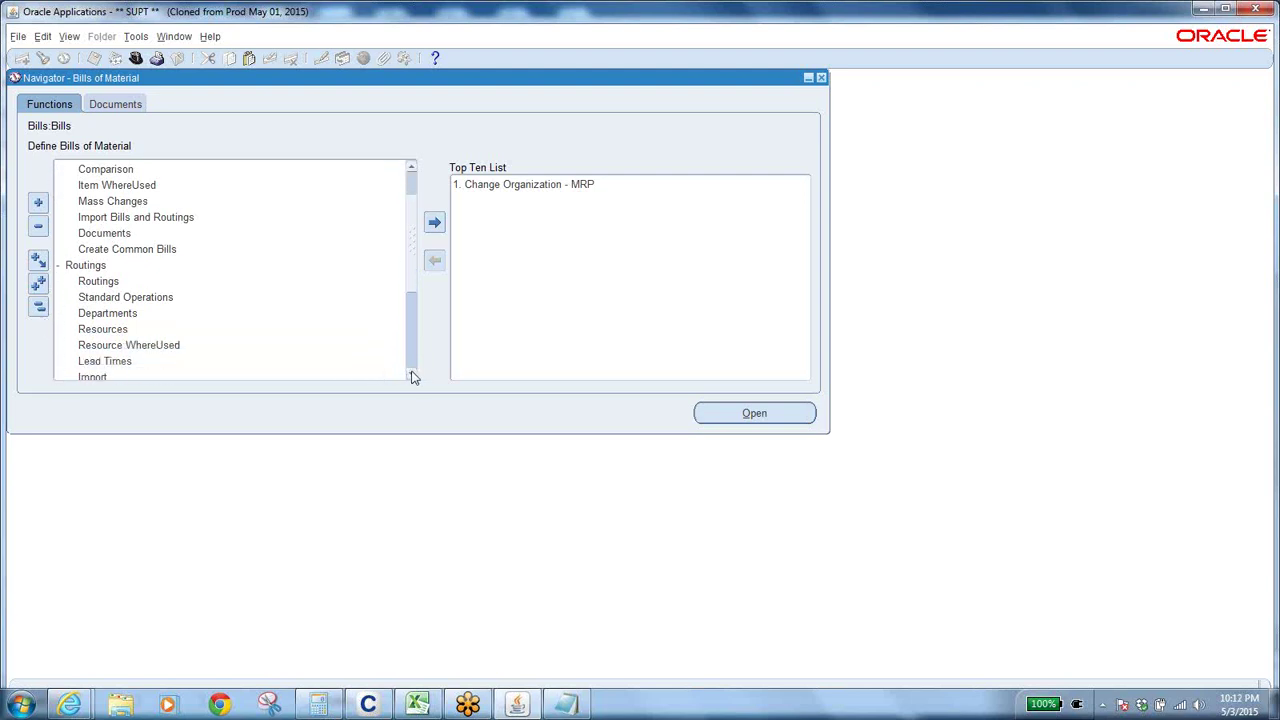
{"action": "left_click", "coordinate": [116, 330]}
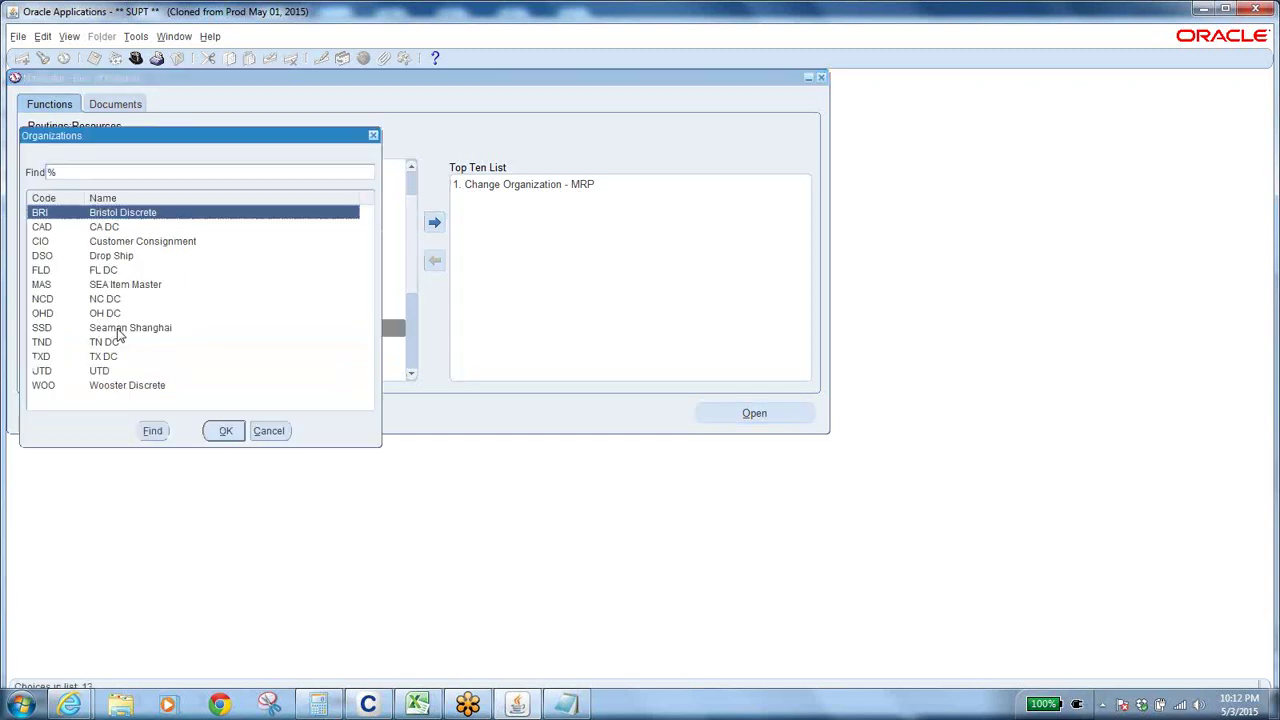
{"action": "type", "text": "w"}
{"action": "key", "text": "Return"}
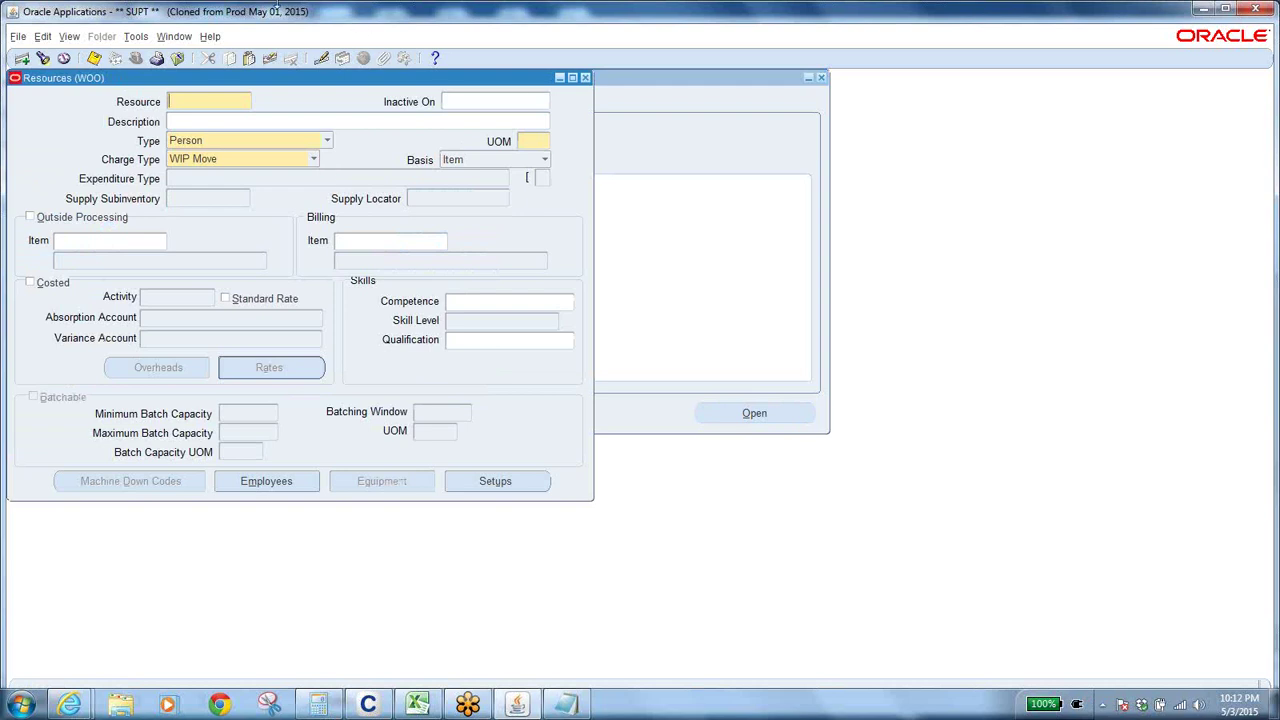
Step: Query all resources without criteria and page through the records, examining their type, charge type and outside processing settings
{"action": "key", "text": "F11"}
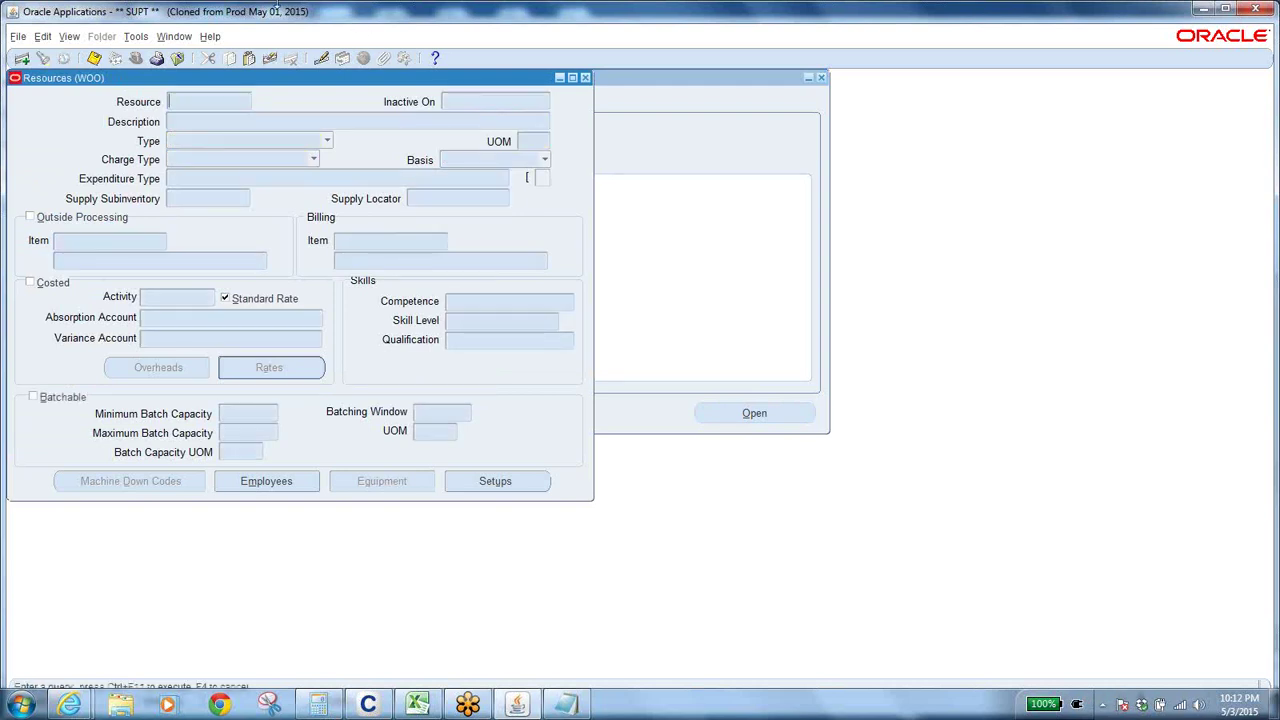
{"action": "key", "text": "ctrl+F11"}
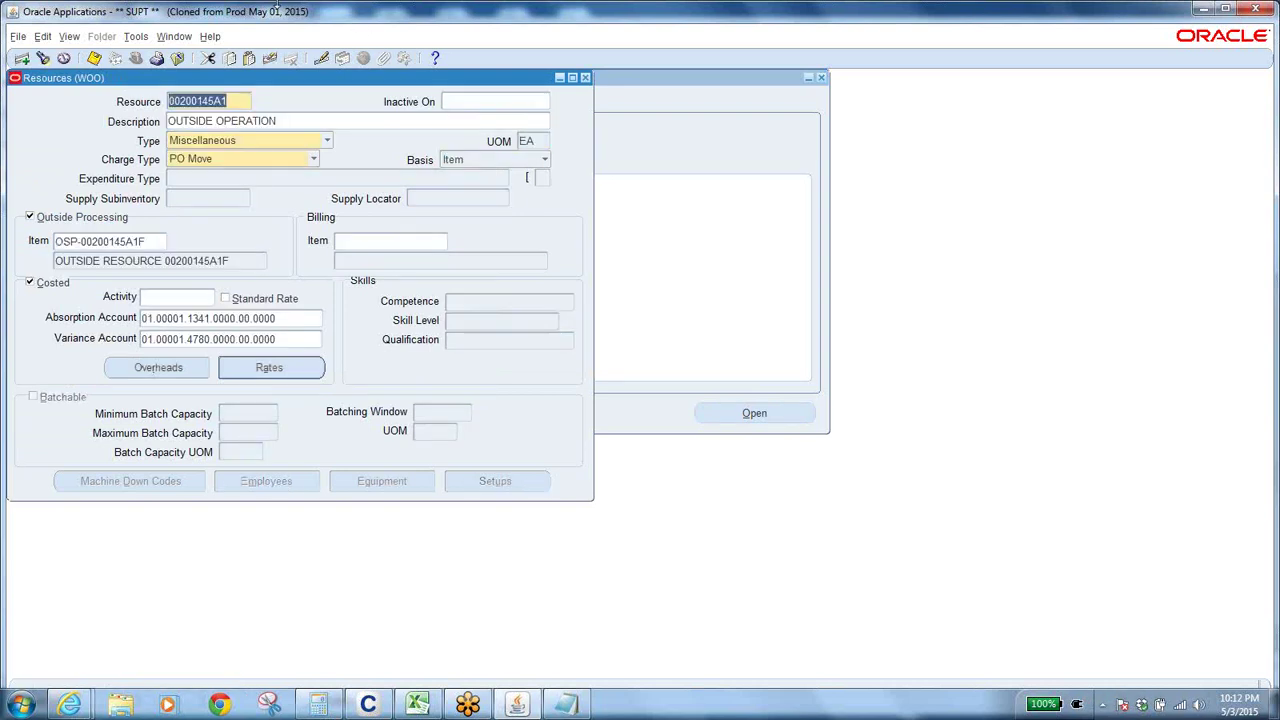
{"action": "left_click", "coordinate": [235, 100]}
{"action": "key", "text": "Down"}
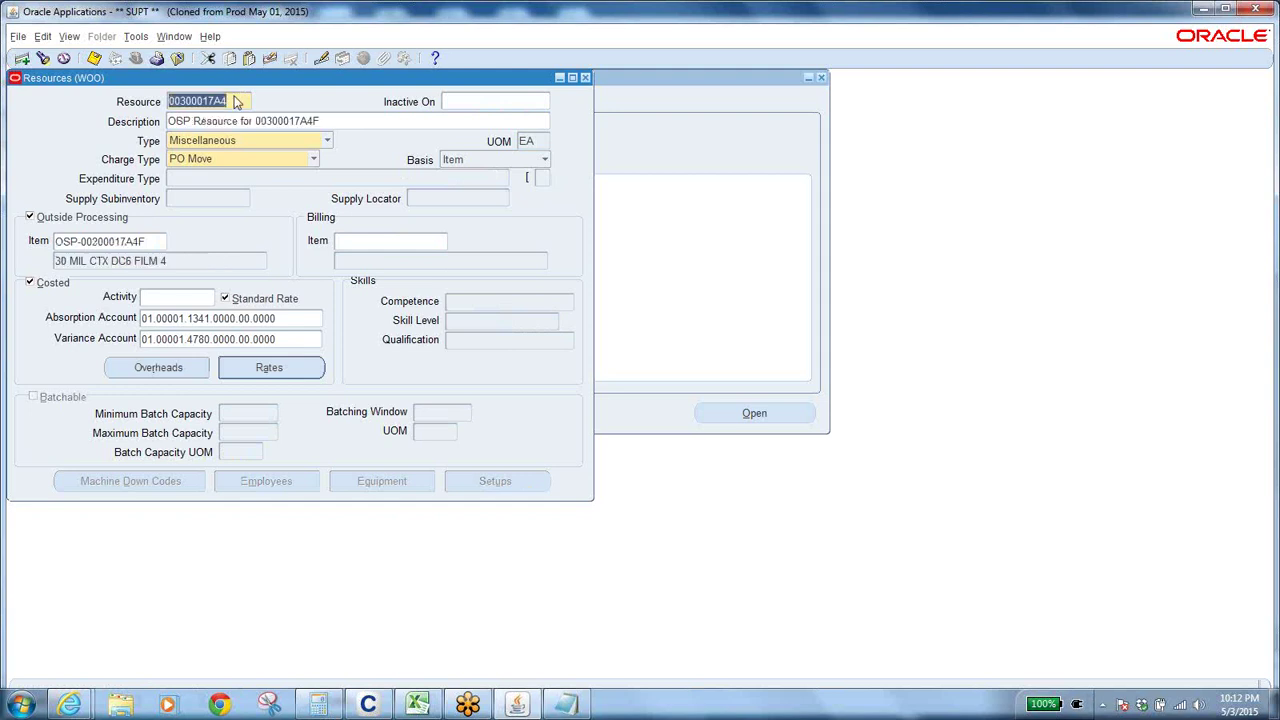
{"action": "key", "text": "Down"}
{"action": "key", "text": "Down"}
{"action": "key", "text": "Down"}
{"action": "key", "text": "Down"}
{"action": "key", "text": "Down"}
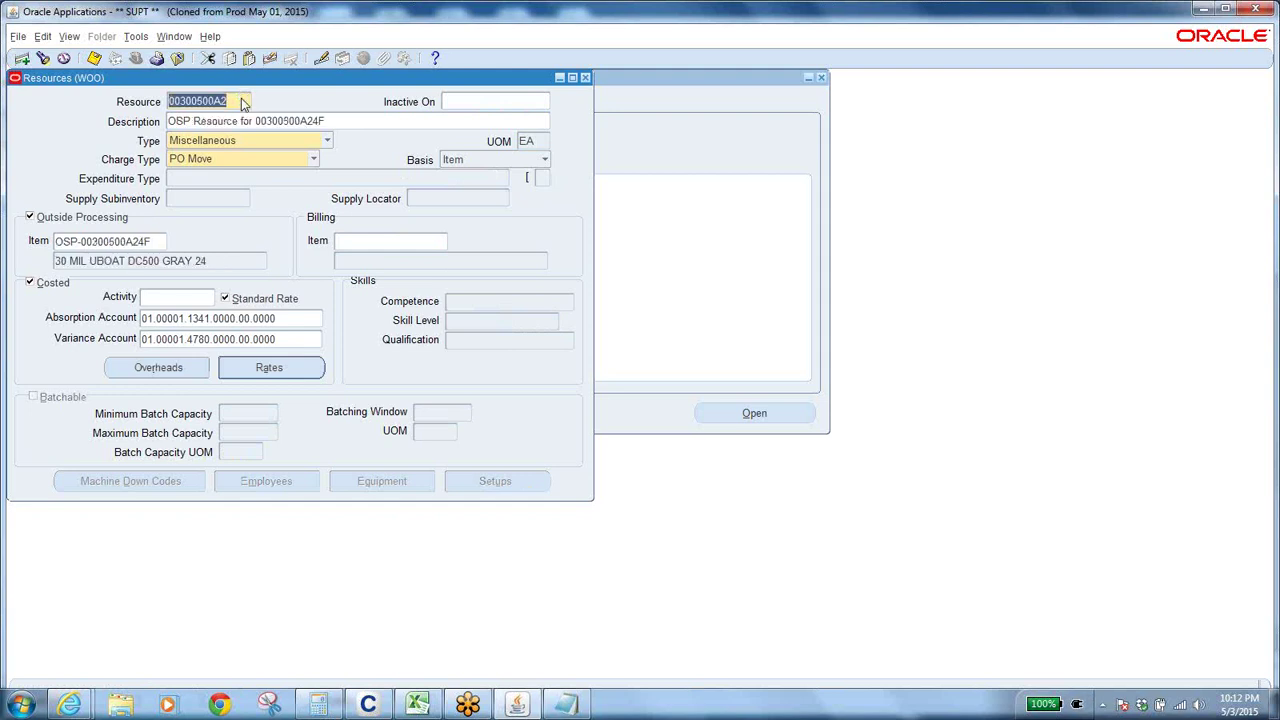
{"action": "key", "text": "Down"}
{"action": "key", "text": "Down"}
{"action": "key", "text": "Down"}
{"action": "key", "text": "Down"}
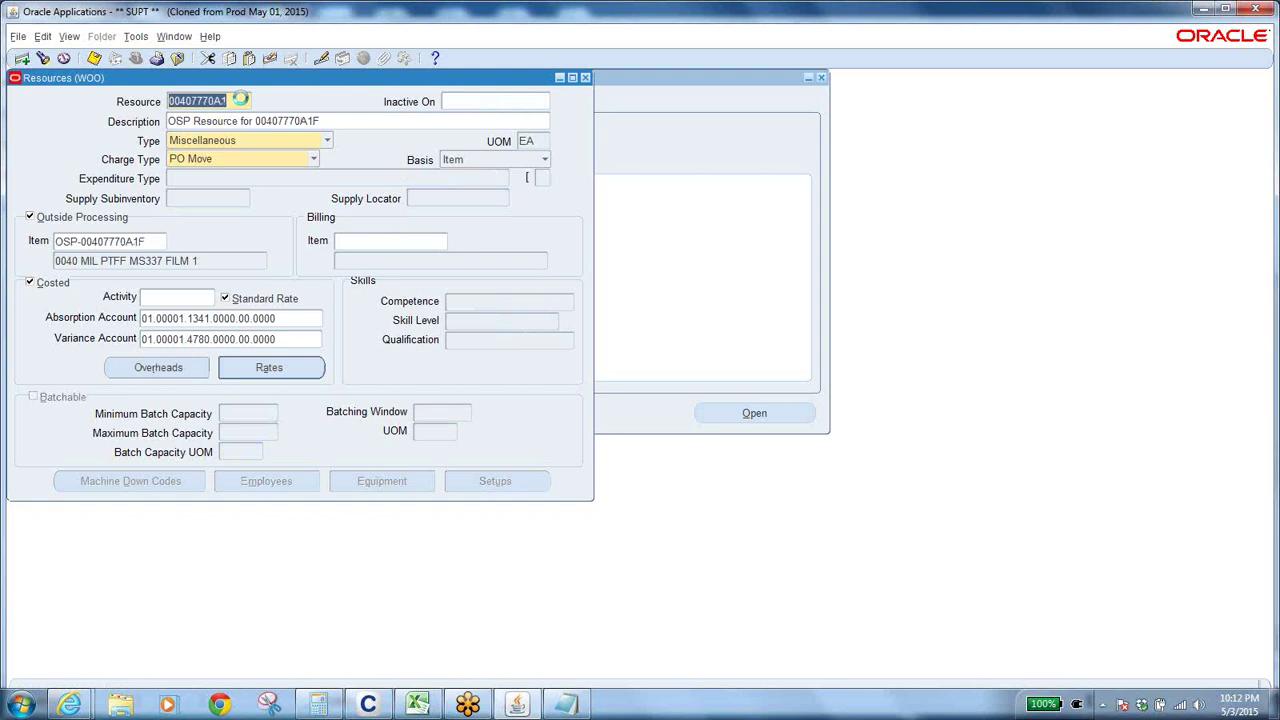
{"action": "key", "text": "Down"}
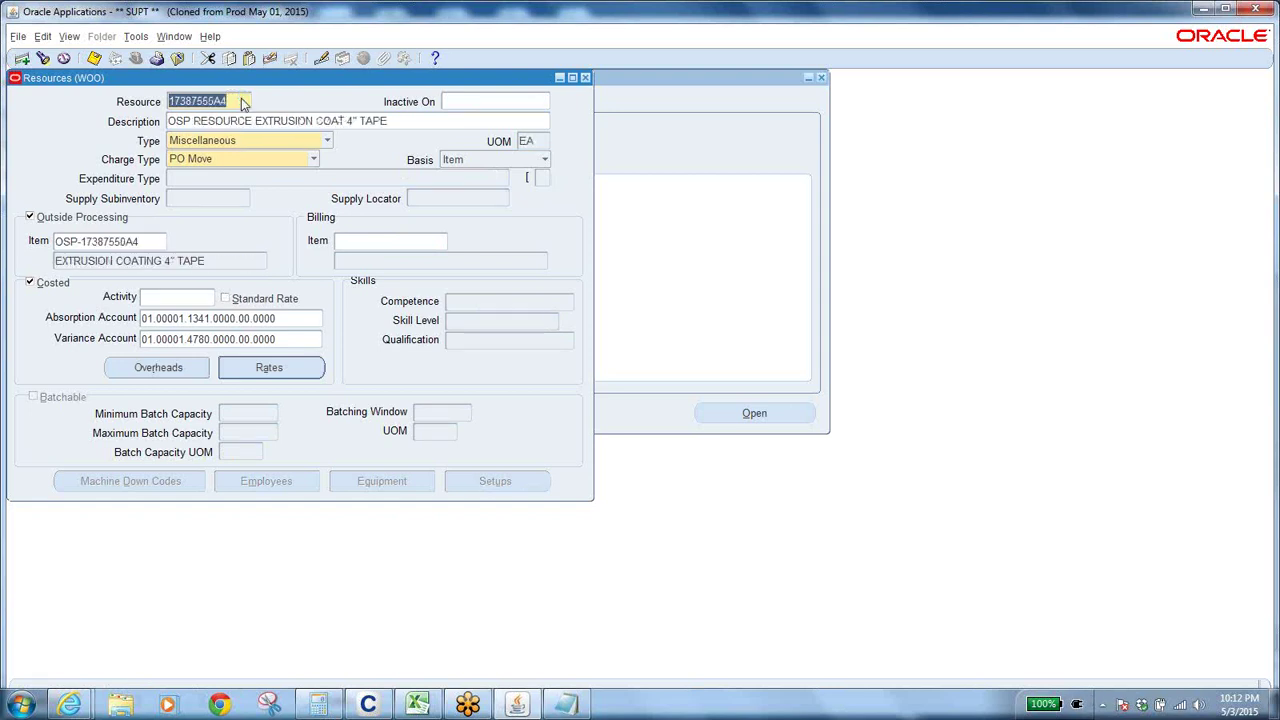
Step: Find the resource ASSY-FTR in the resource list, load its record, and examine its description and other details
{"action": "left_click", "coordinate": [69, 36]}
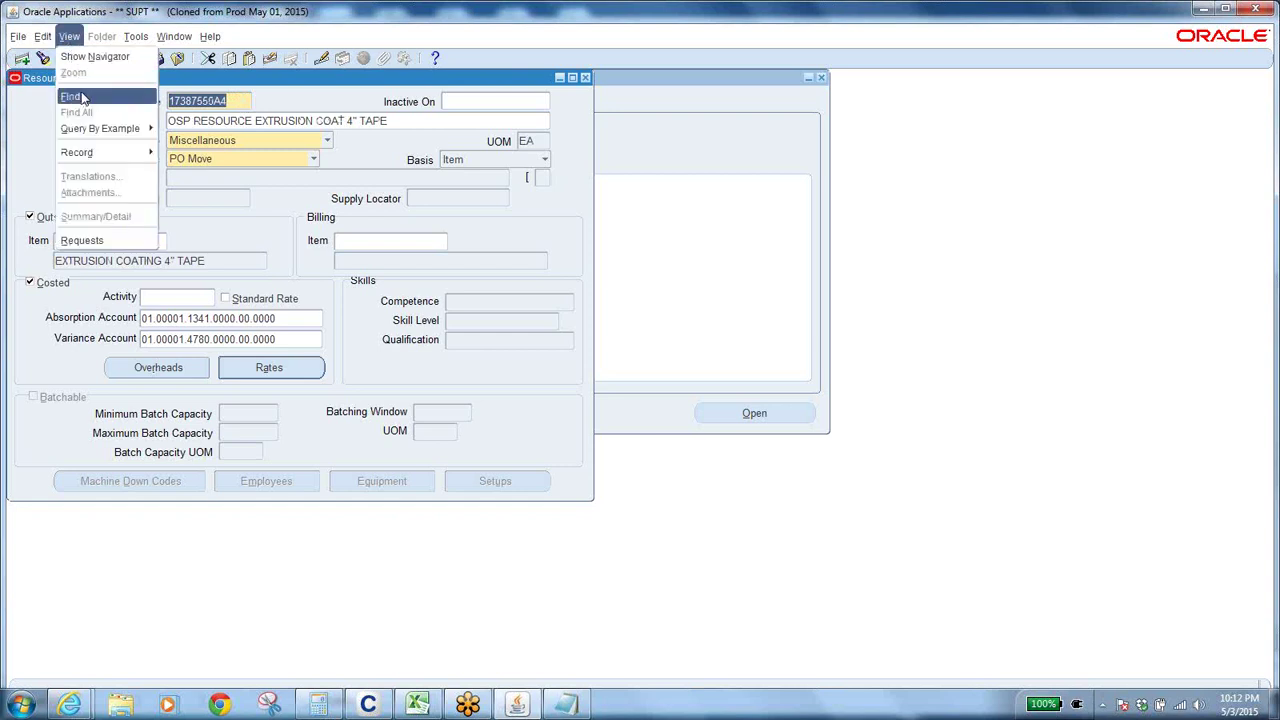
{"action": "left_click", "coordinate": [83, 97]}
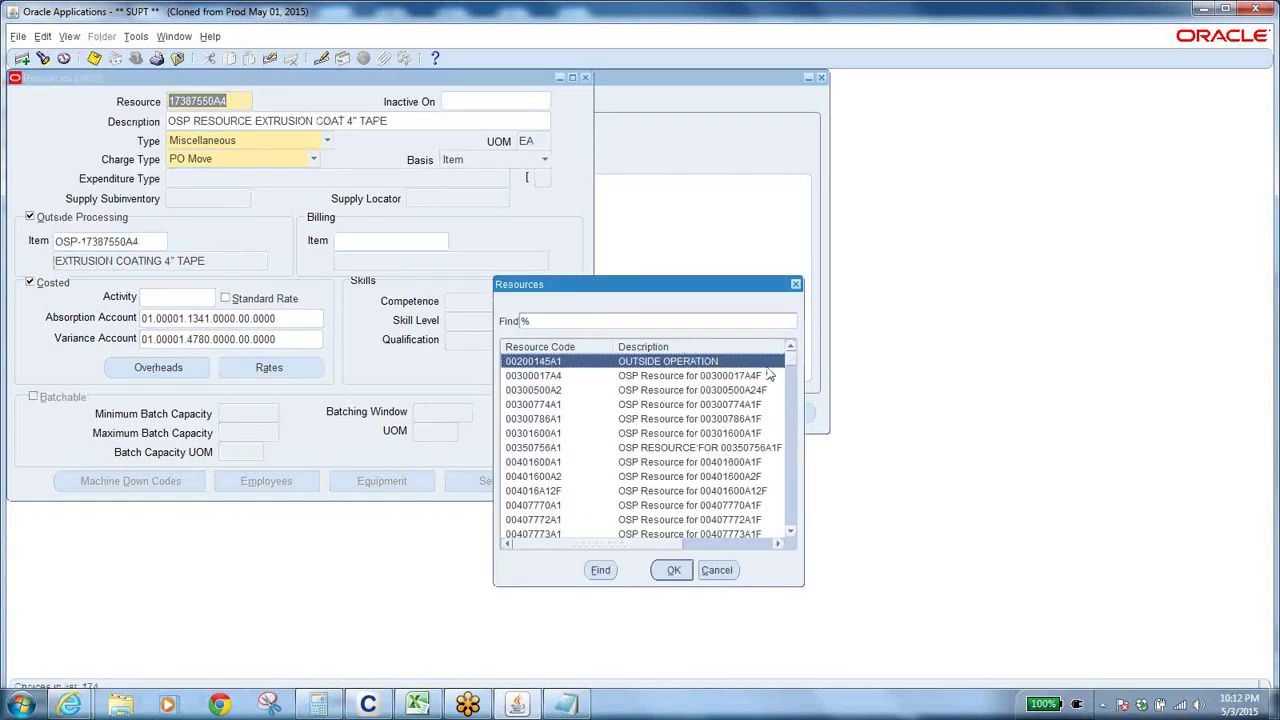
{"action": "scroll", "coordinate": [790, 505], "scroll_direction": "down", "scroll_amount": 10}
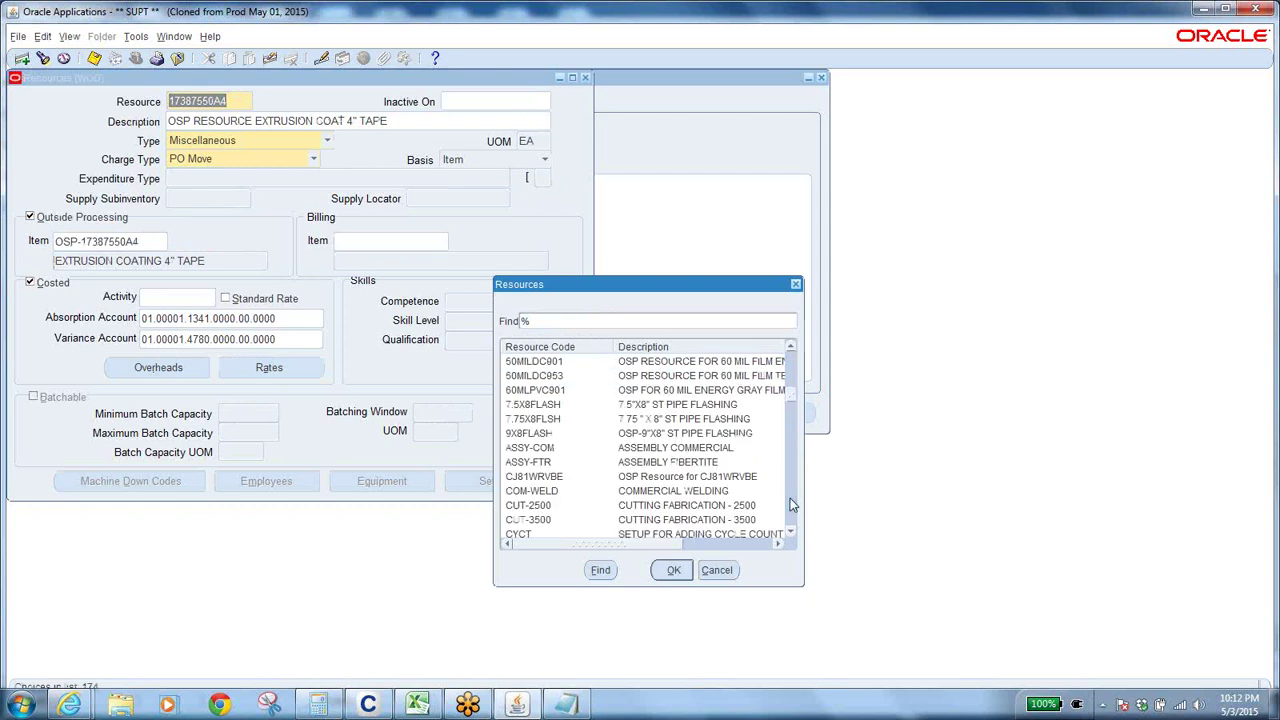
{"action": "left_click", "coordinate": [685, 448]}
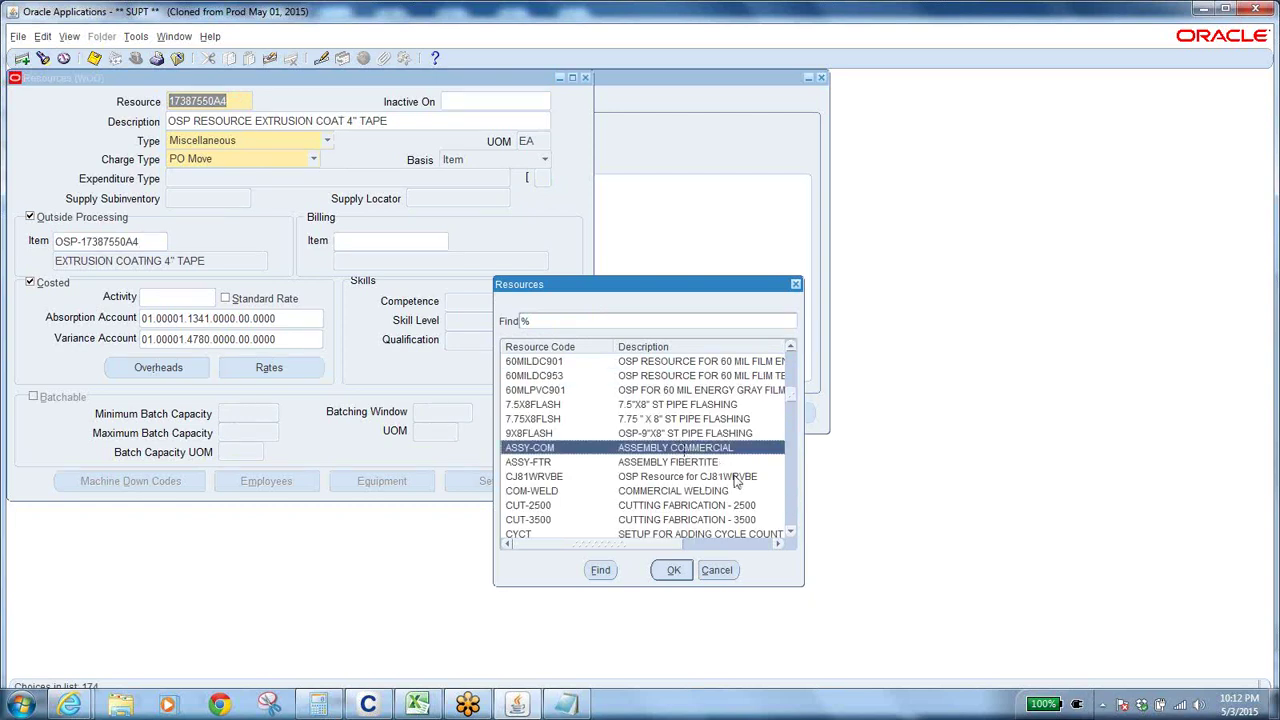
{"action": "left_click", "coordinate": [684, 463]}
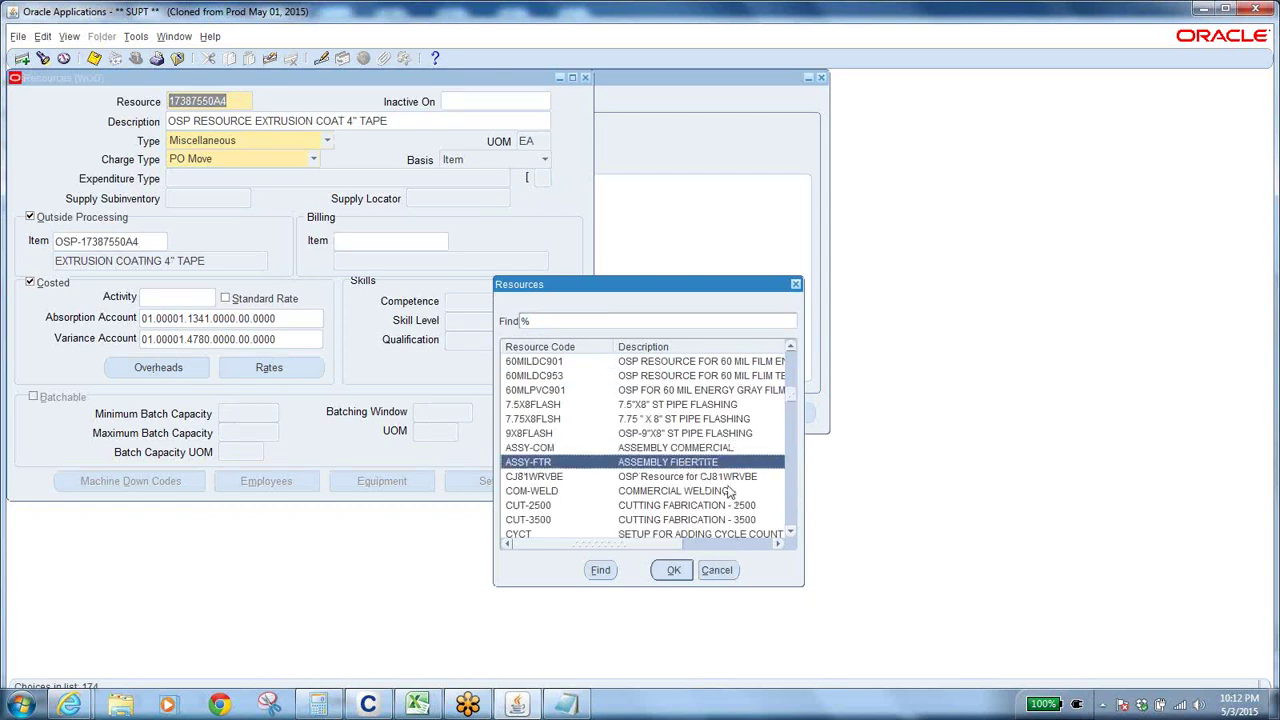
{"action": "left_click", "coordinate": [673, 570]}
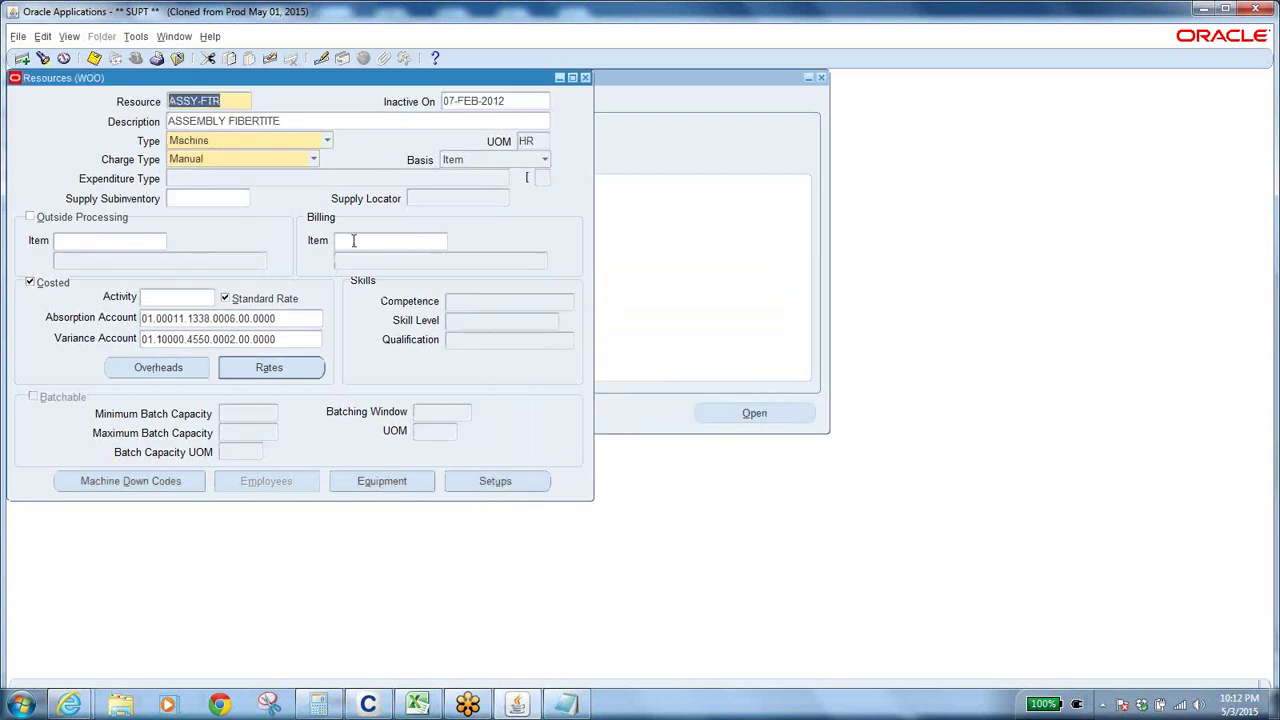
{"action": "left_click", "coordinate": [318, 121]}
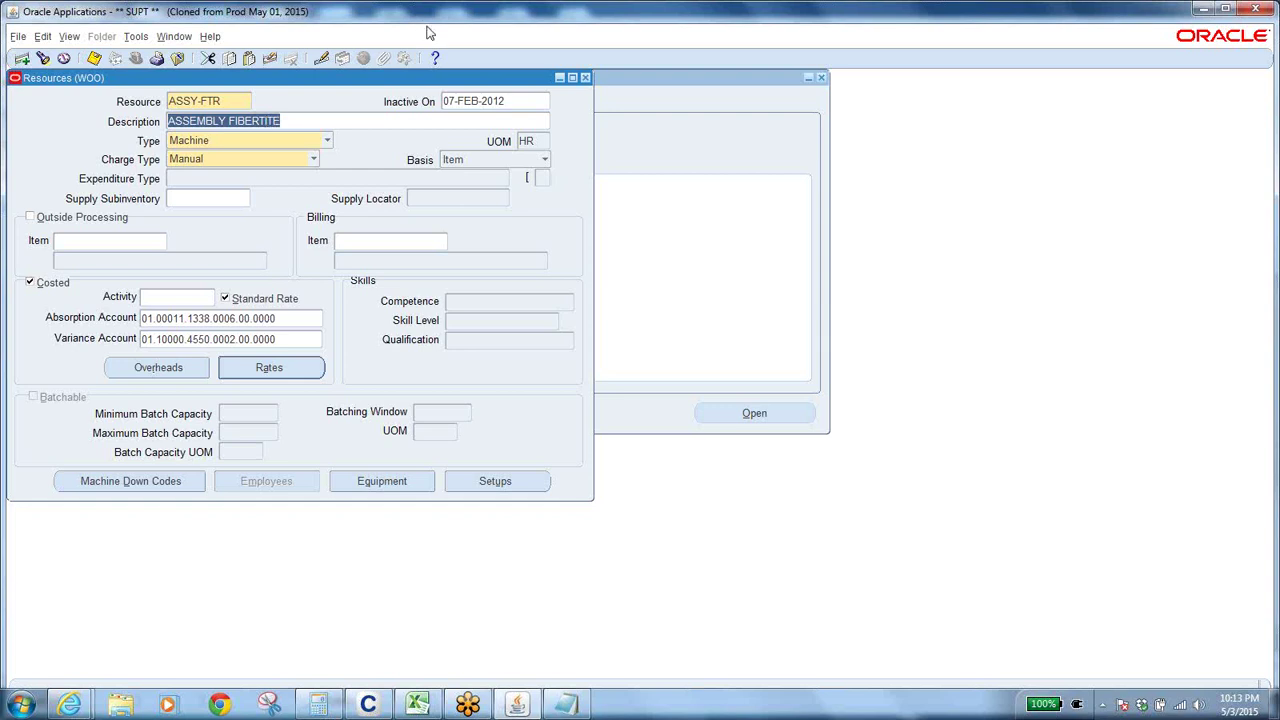
Step: Examine the ASSY-FTR resource's name and description and the options available for its type and charge type
{"action": "left_click", "coordinate": [285, 120]}
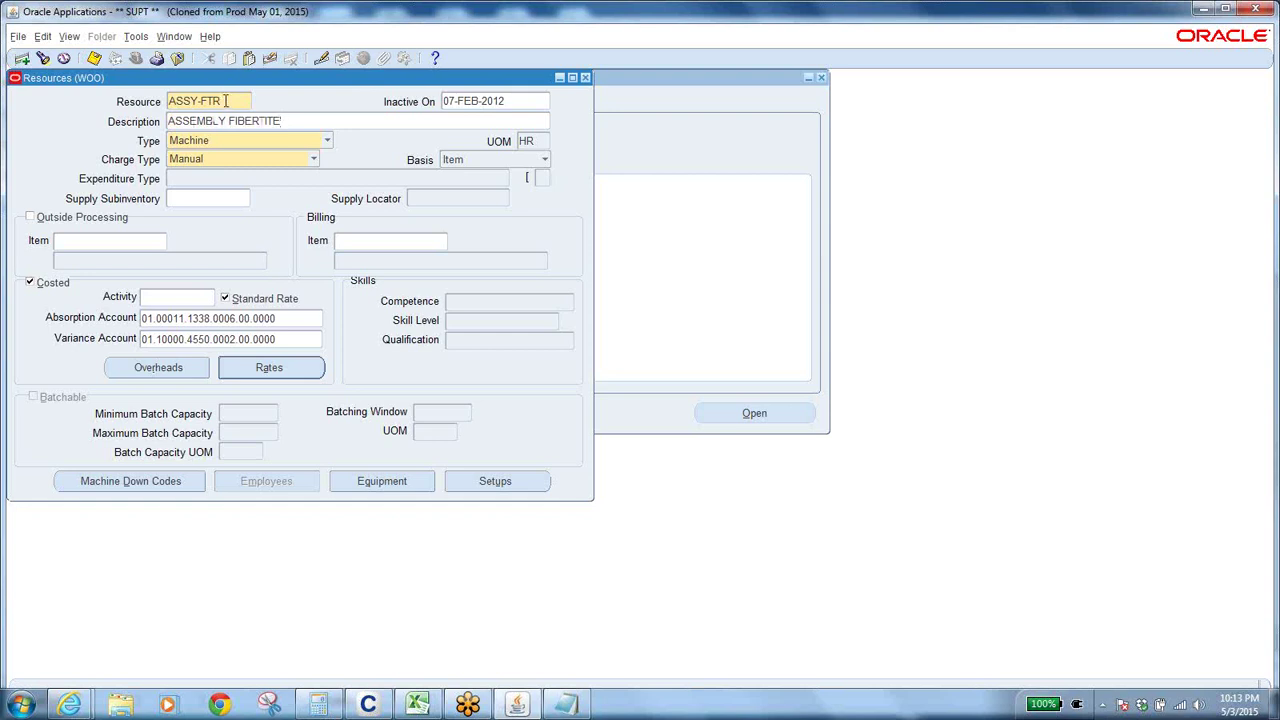
{"action": "double_click", "coordinate": [226, 101]}
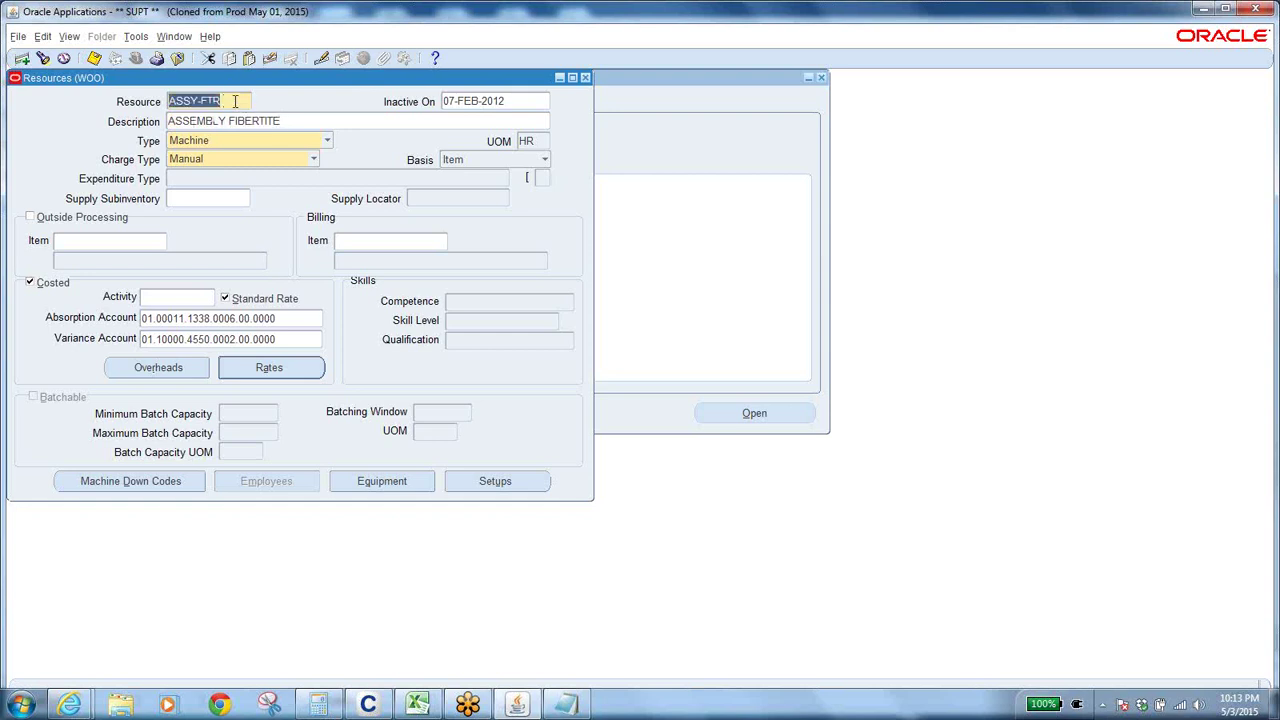
{"action": "left_click", "coordinate": [234, 101]}
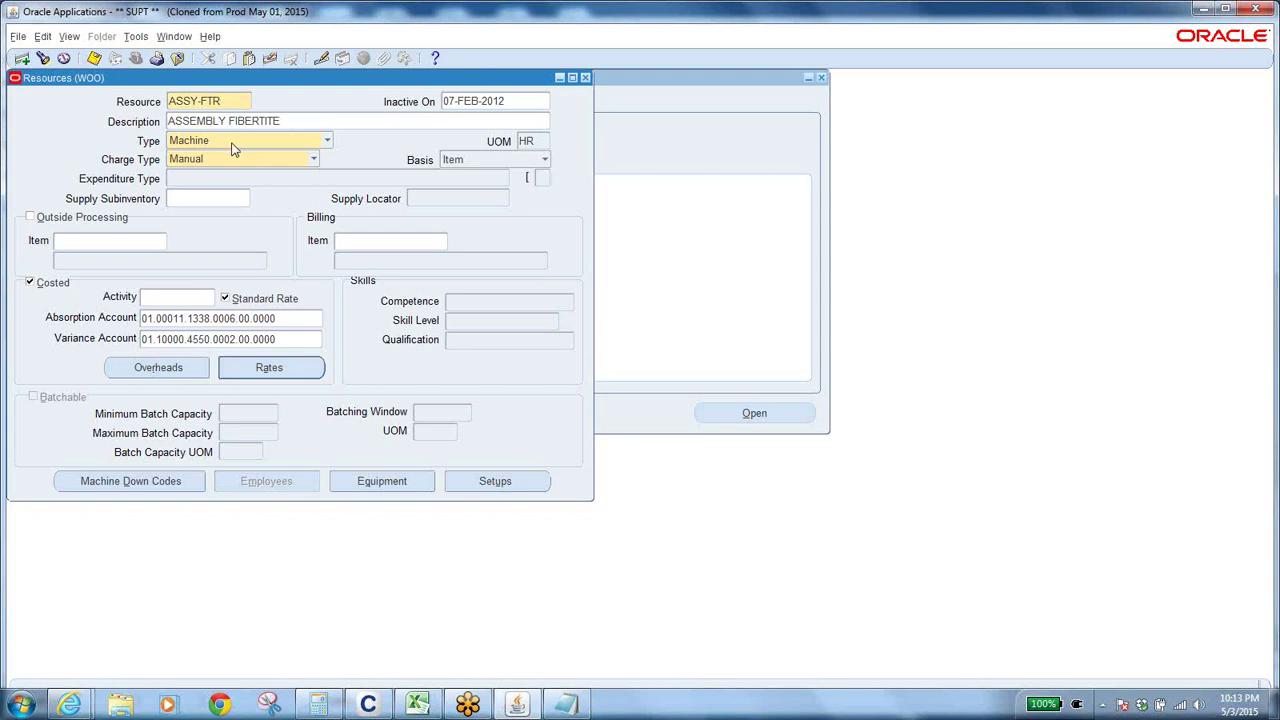
{"action": "left_click", "coordinate": [305, 146]}
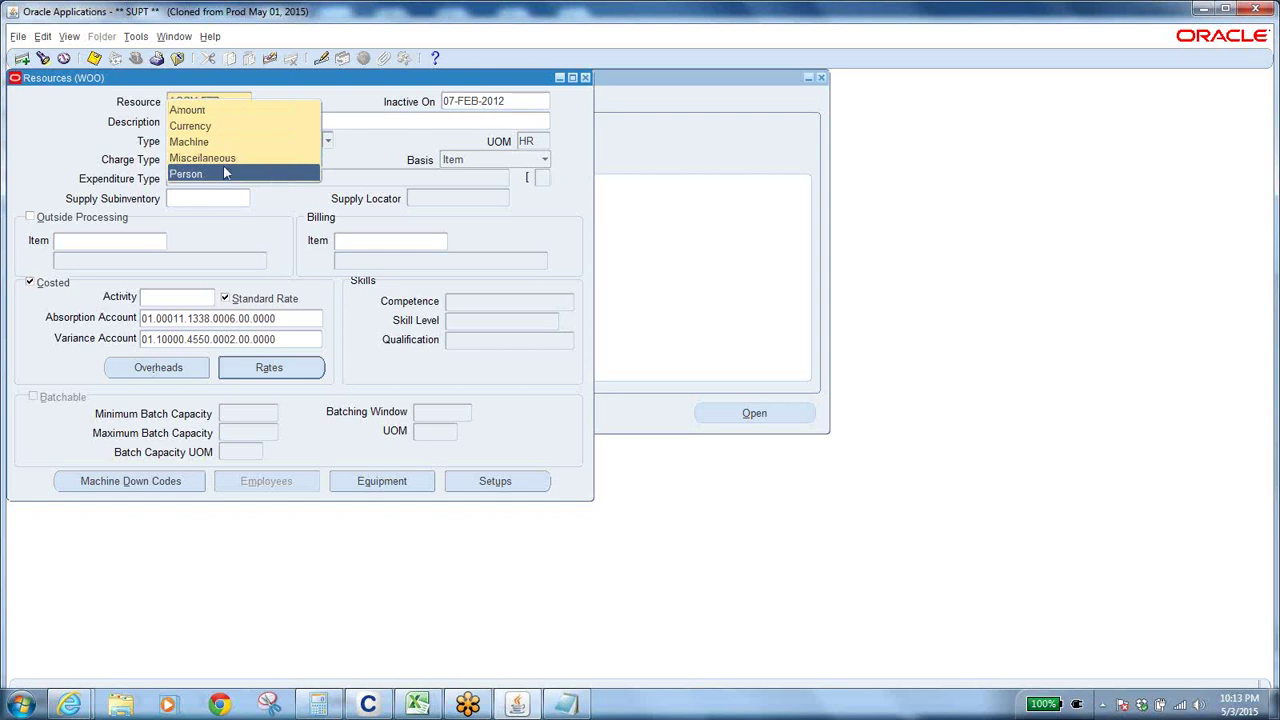
{"action": "left_click", "coordinate": [365, 143]}
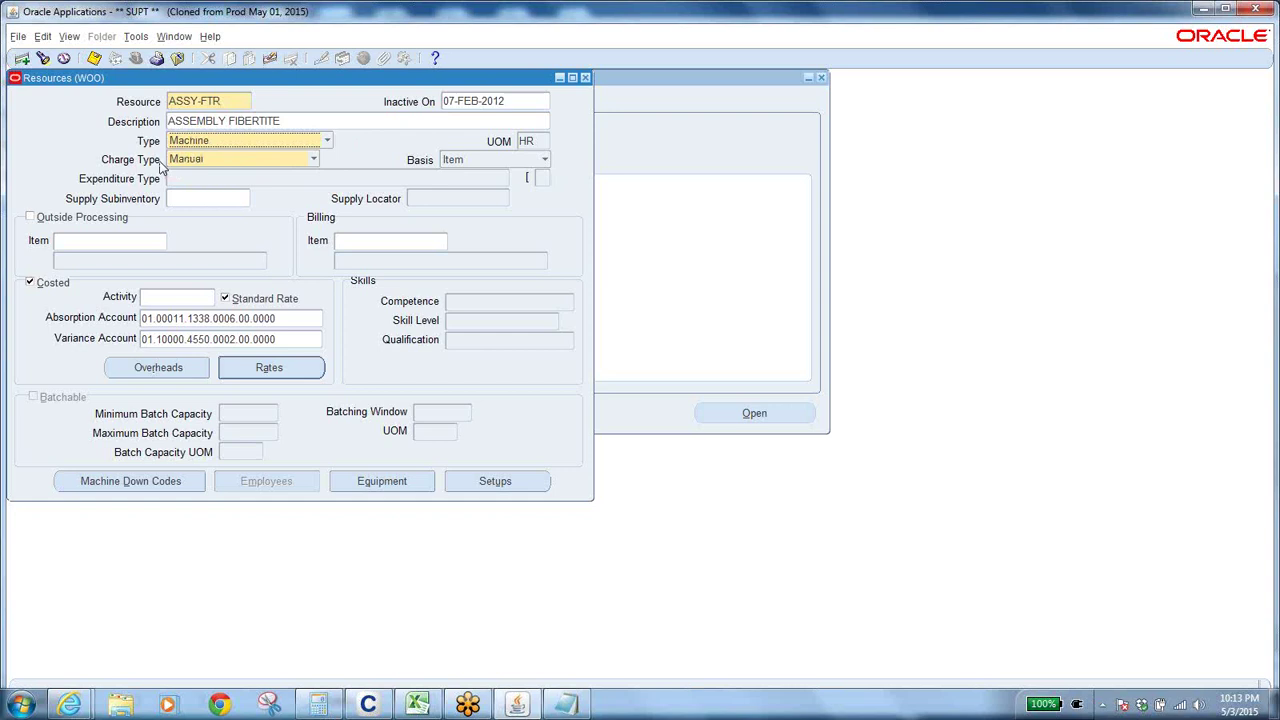
{"action": "left_click", "coordinate": [242, 161]}
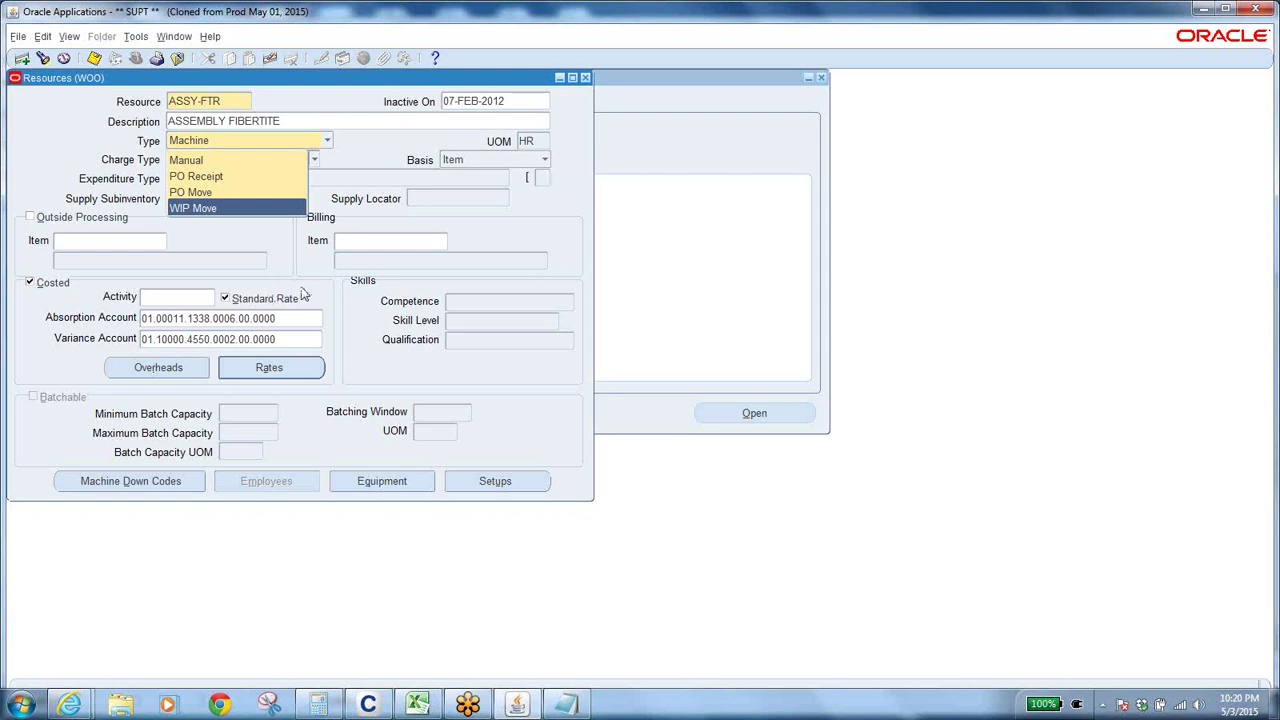
{"action": "left_click", "coordinate": [383, 160]}
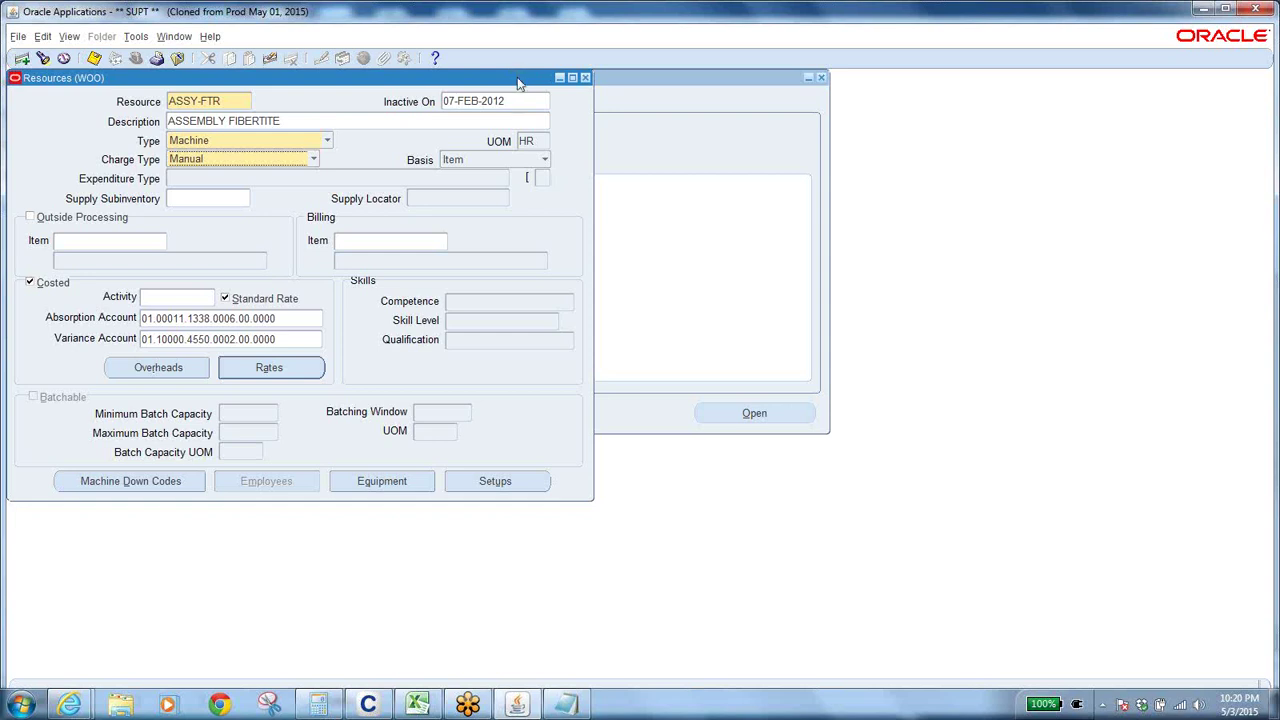
Step: Review the resource's unit of measure, outside processing item and absorption account
{"action": "left_click", "coordinate": [539, 141]}
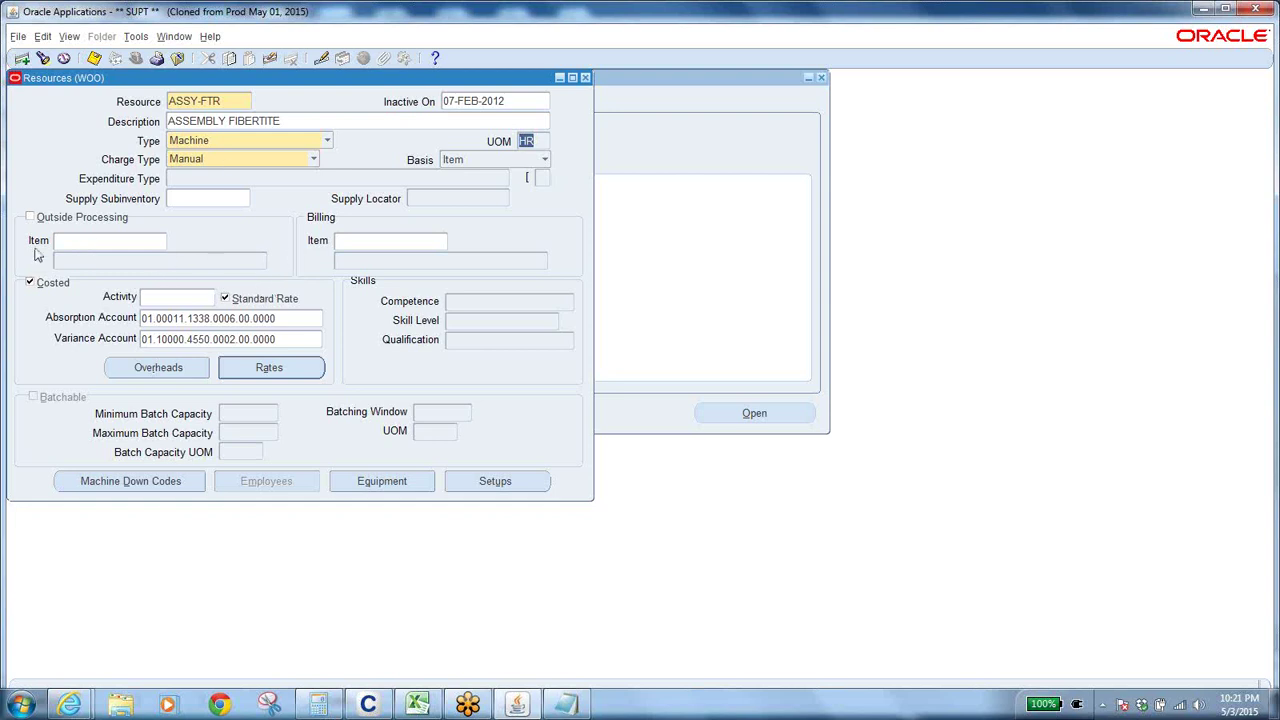
{"action": "left_click", "coordinate": [107, 242]}
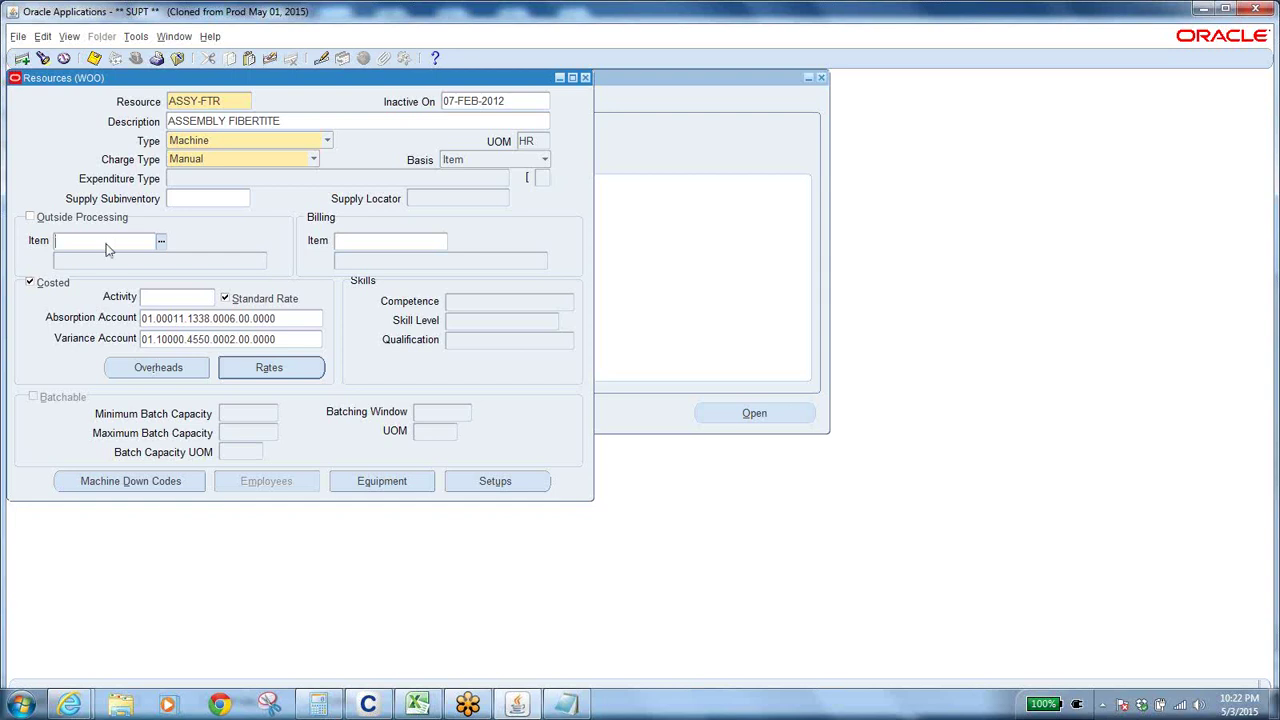
{"action": "left_click", "coordinate": [289, 319]}
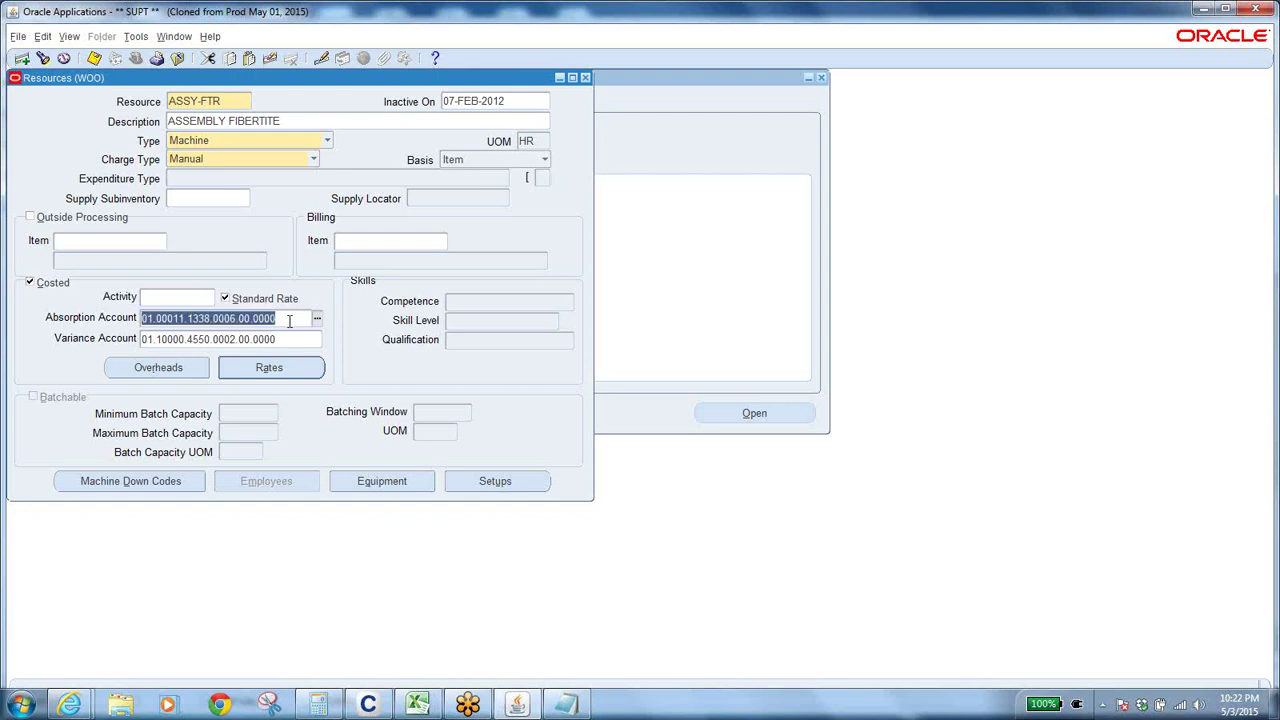
{"action": "left_click", "coordinate": [239, 100]}
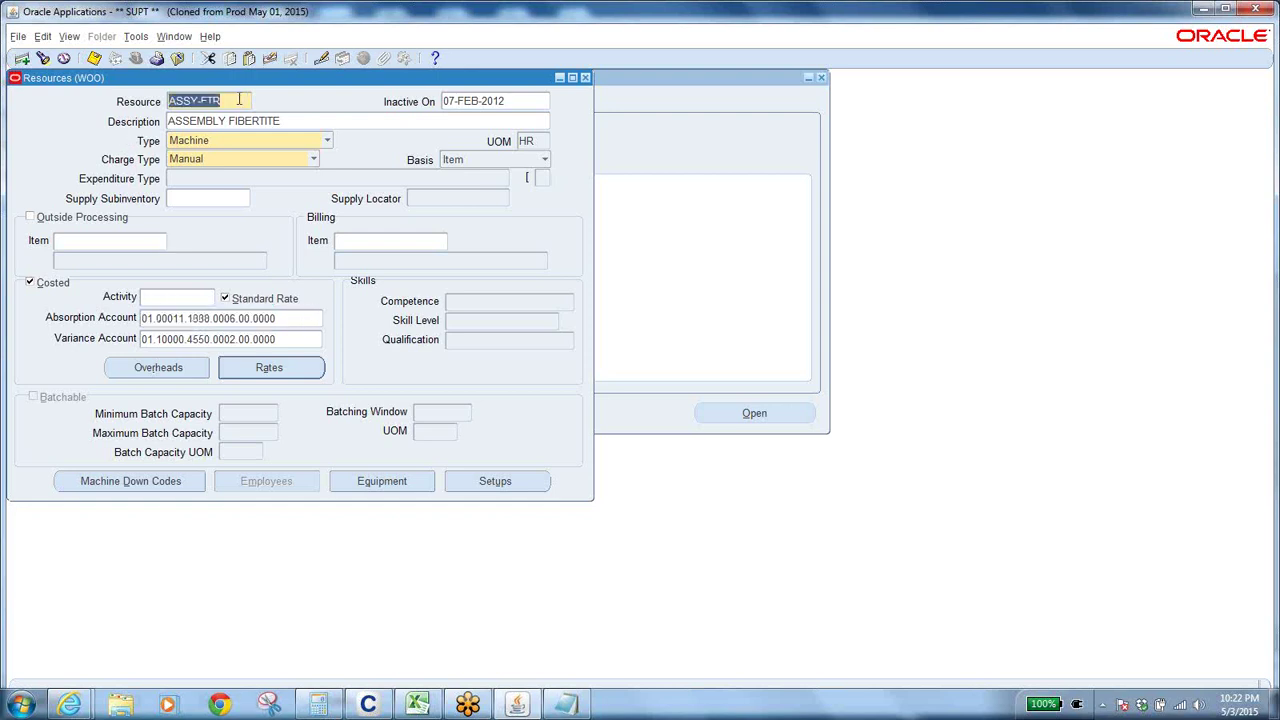
{"action": "left_click", "coordinate": [533, 141]}
{"action": "left_click", "coordinate": [534, 140]}
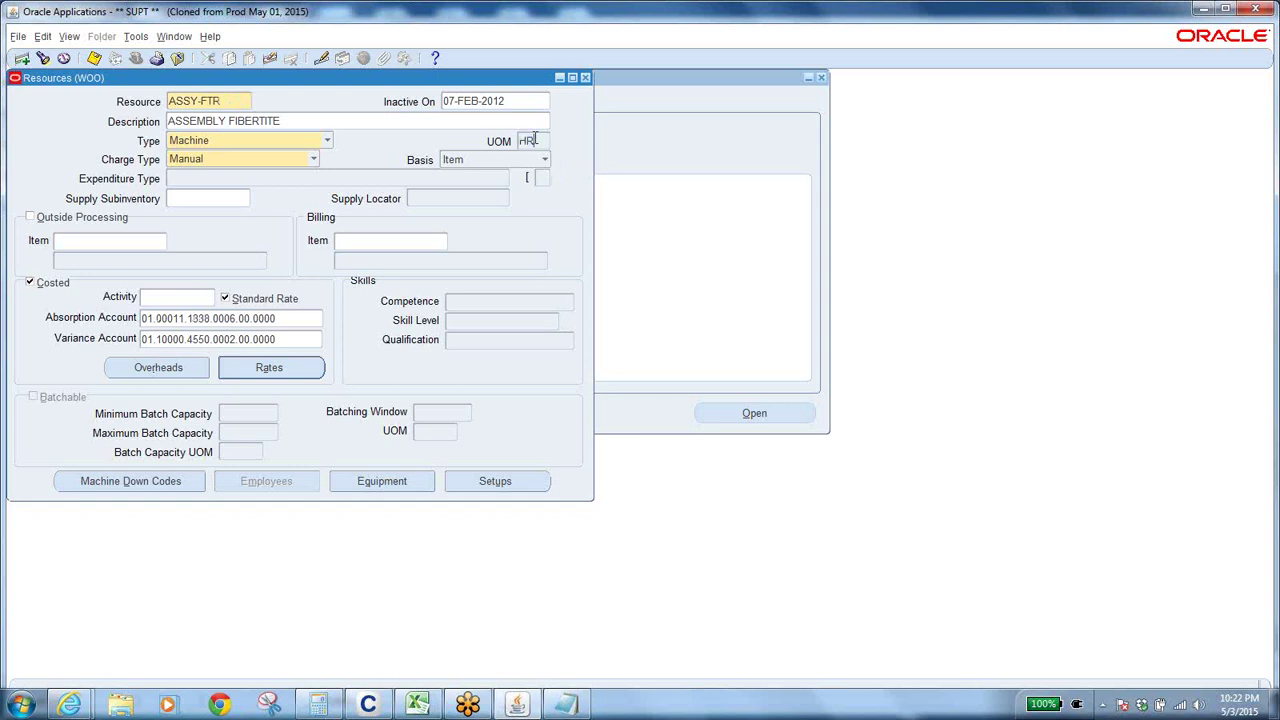
Step: View the resource's rates to check the unit cost for the Frozen cost type, and close the cost window
{"action": "left_click", "coordinate": [279, 326]}
{"action": "left_click", "coordinate": [269, 368]}
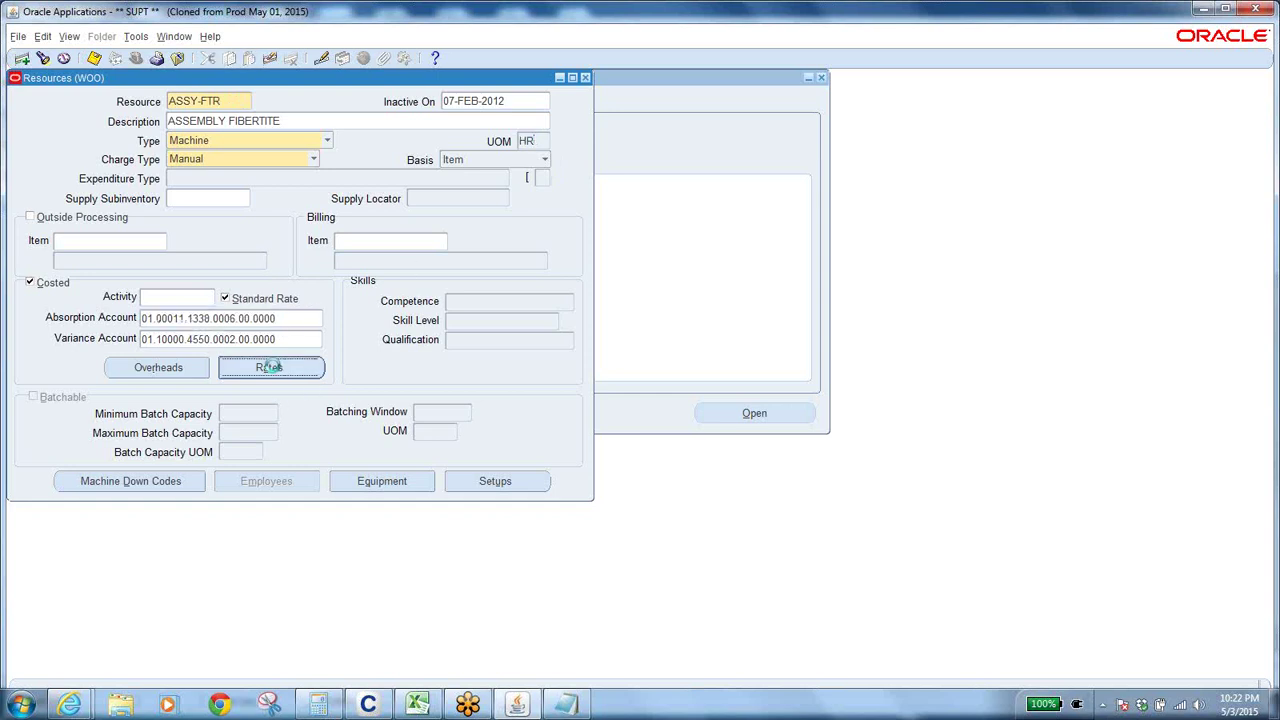
{"action": "double_click", "coordinate": [388, 157]}
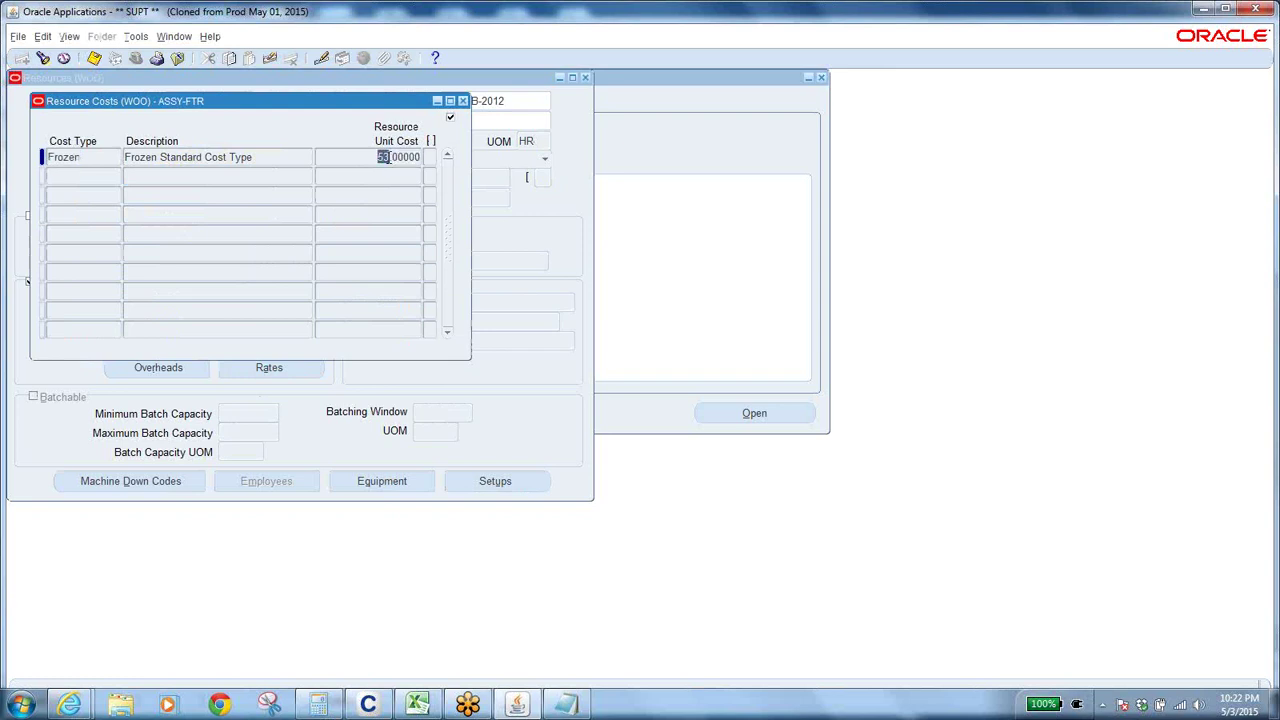
{"action": "left_click", "coordinate": [463, 101]}
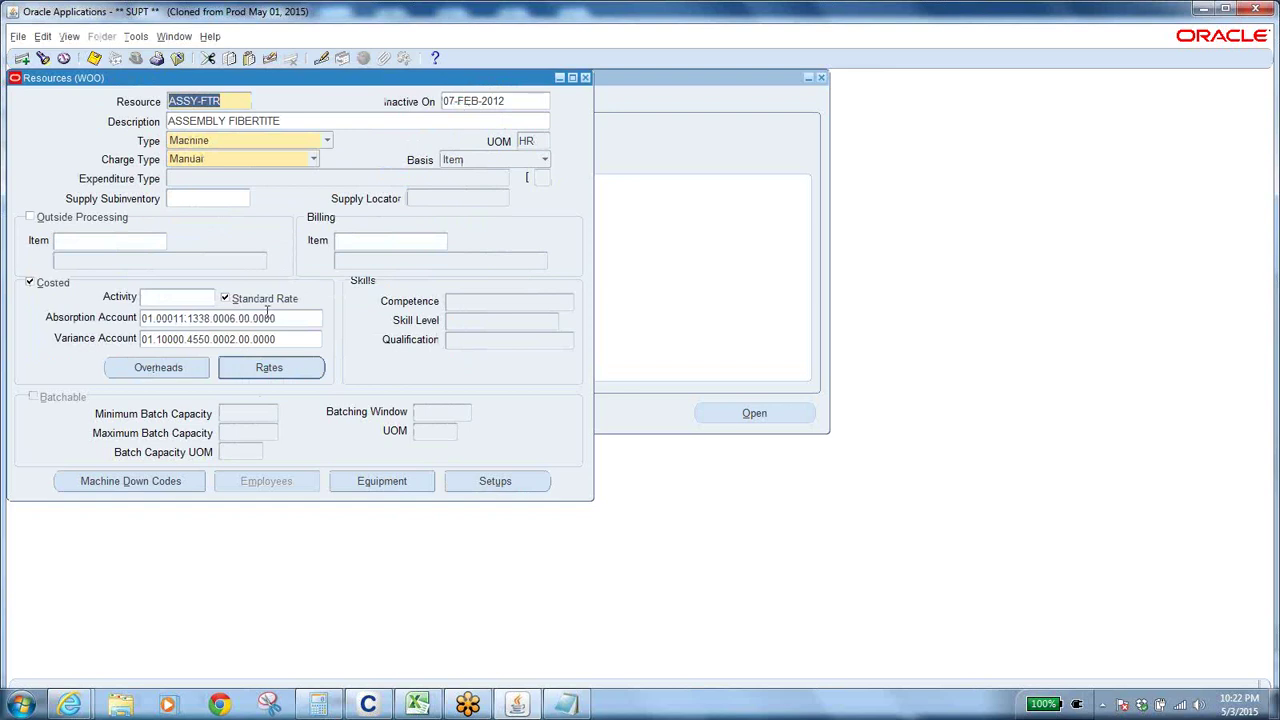
Step: Close the resource definition, open the Departments form under Routings and query all departments without criteria
{"action": "left_click", "coordinate": [177, 58]}
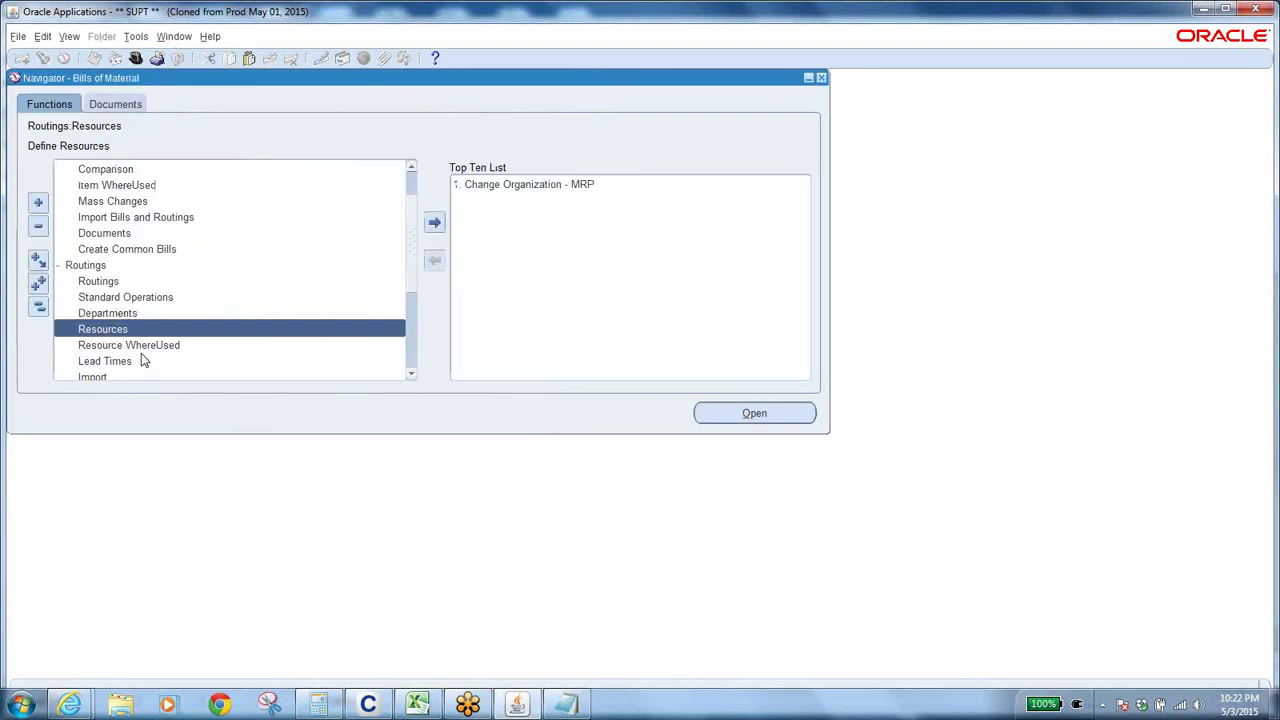
{"action": "double_click", "coordinate": [122, 313]}
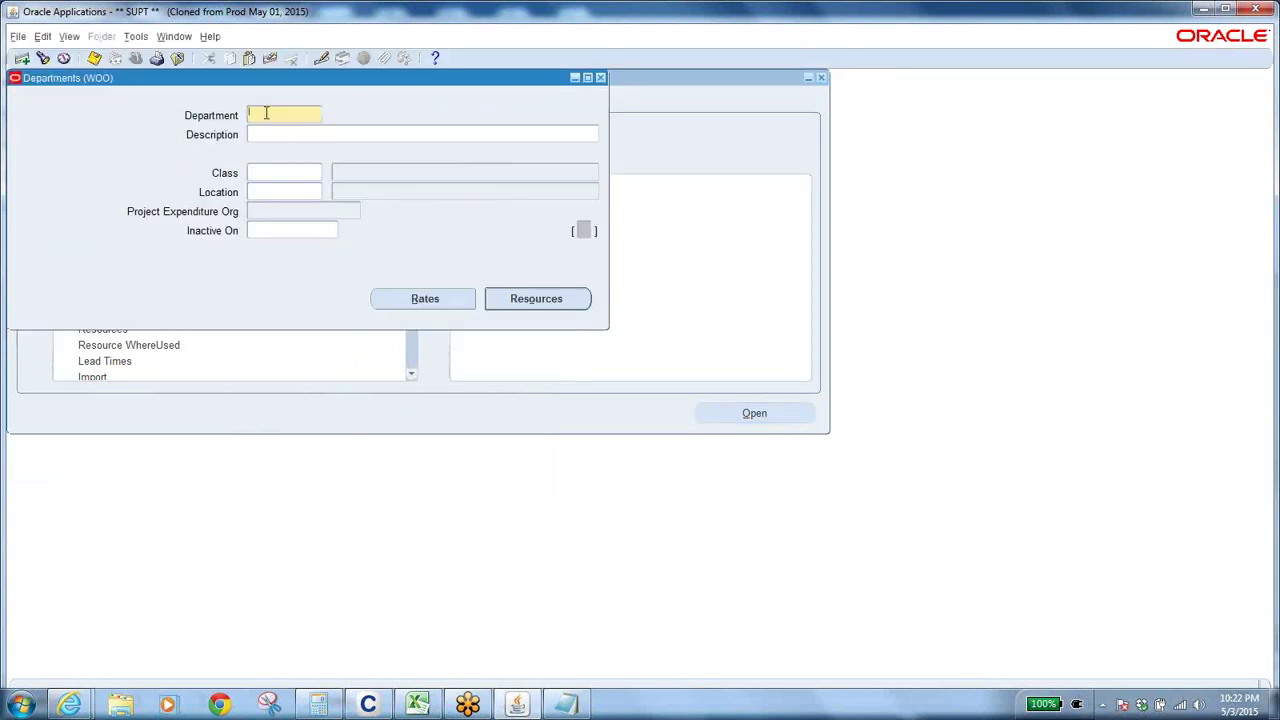
{"action": "key", "text": "F11"}
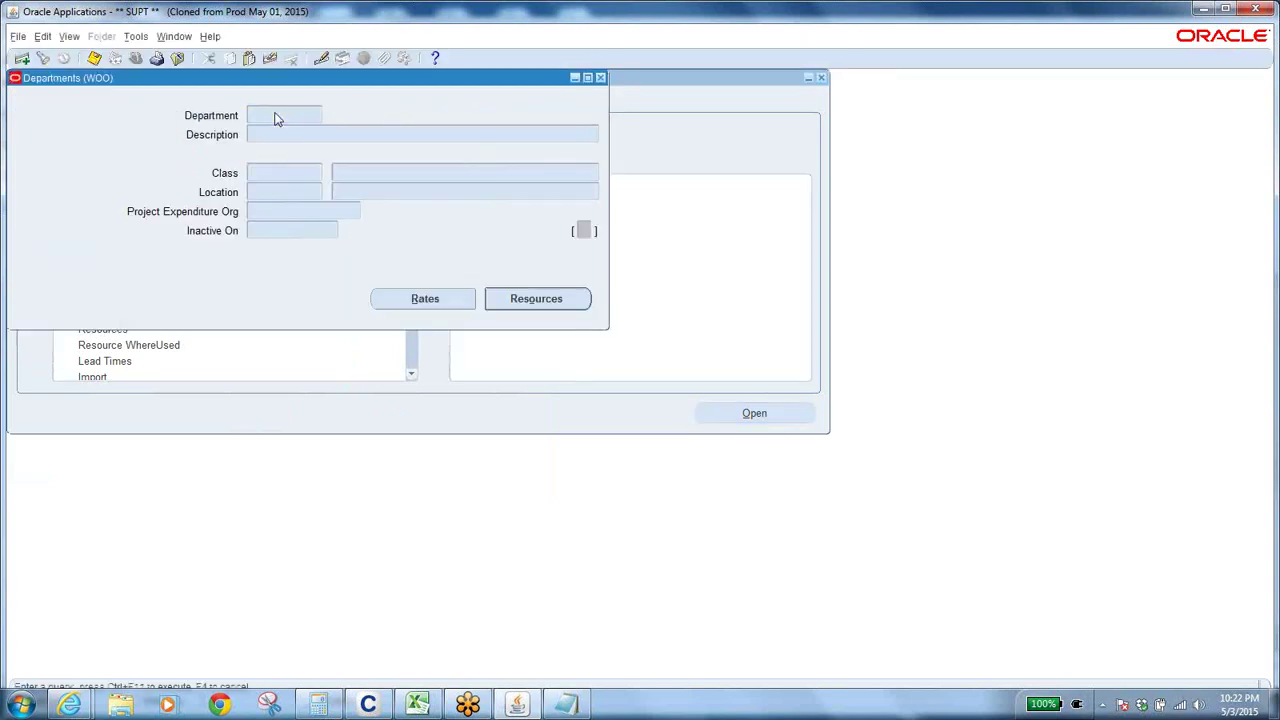
{"action": "key", "text": "ctrl+F11"}
{"action": "left_click", "coordinate": [291, 120]}
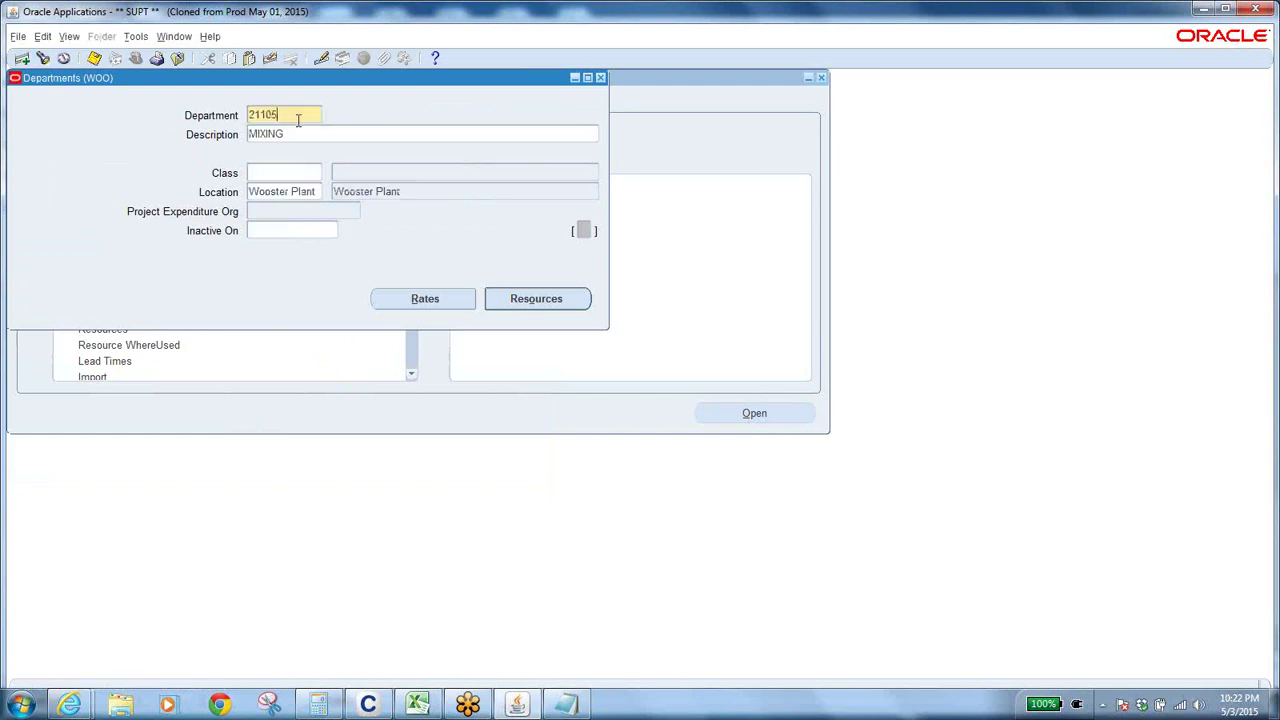
Step: Page through the department records to the last one, reading each department's code, description and location
{"action": "double_click", "coordinate": [285, 136]}
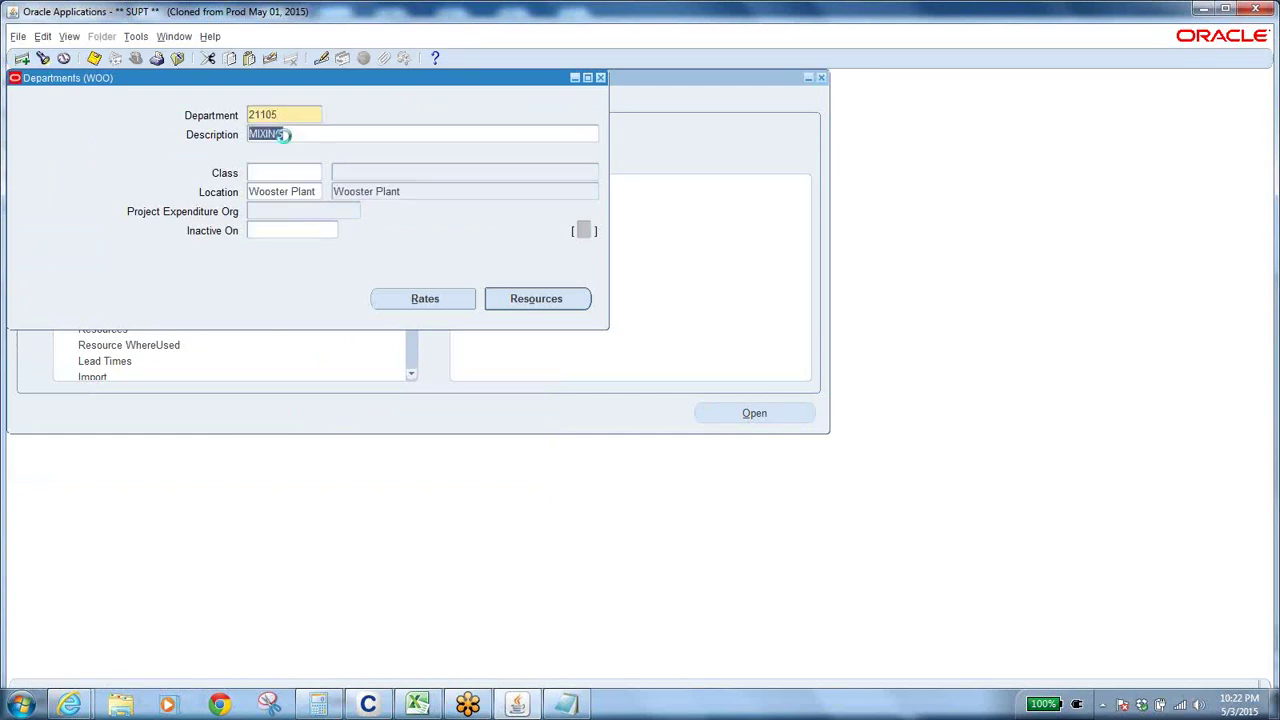
{"action": "type", "text": "BULK DRY BLEND"}
{"action": "key", "text": "Down"}
{"action": "key", "text": "Down"}
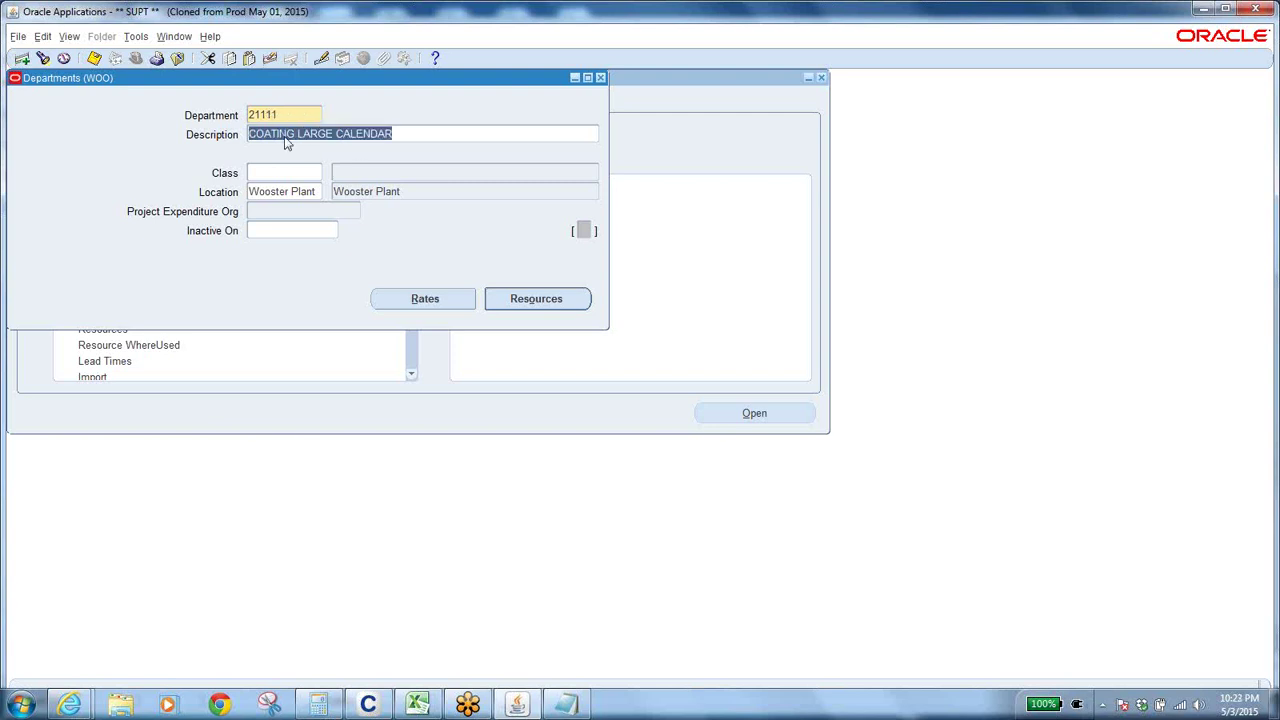
{"action": "key", "text": "Down"}
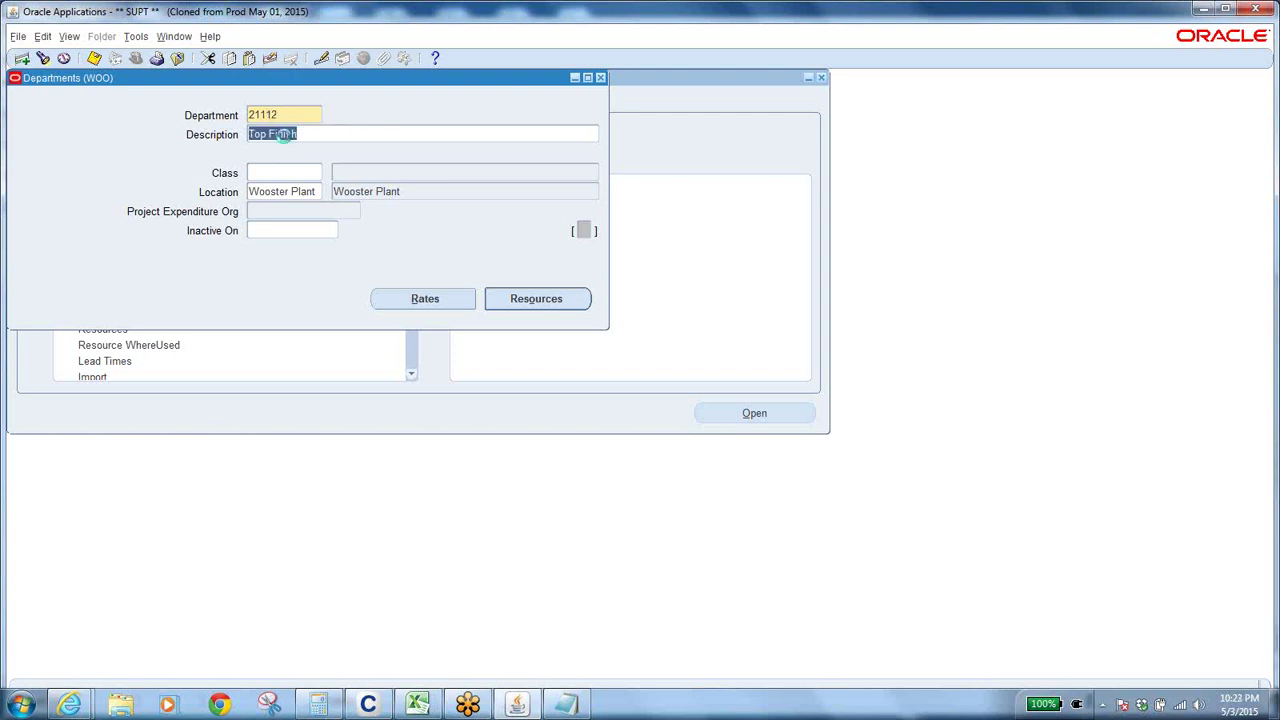
{"action": "key", "text": "Down"}
{"action": "key", "text": "Down"}
{"action": "key", "text": "Down"}
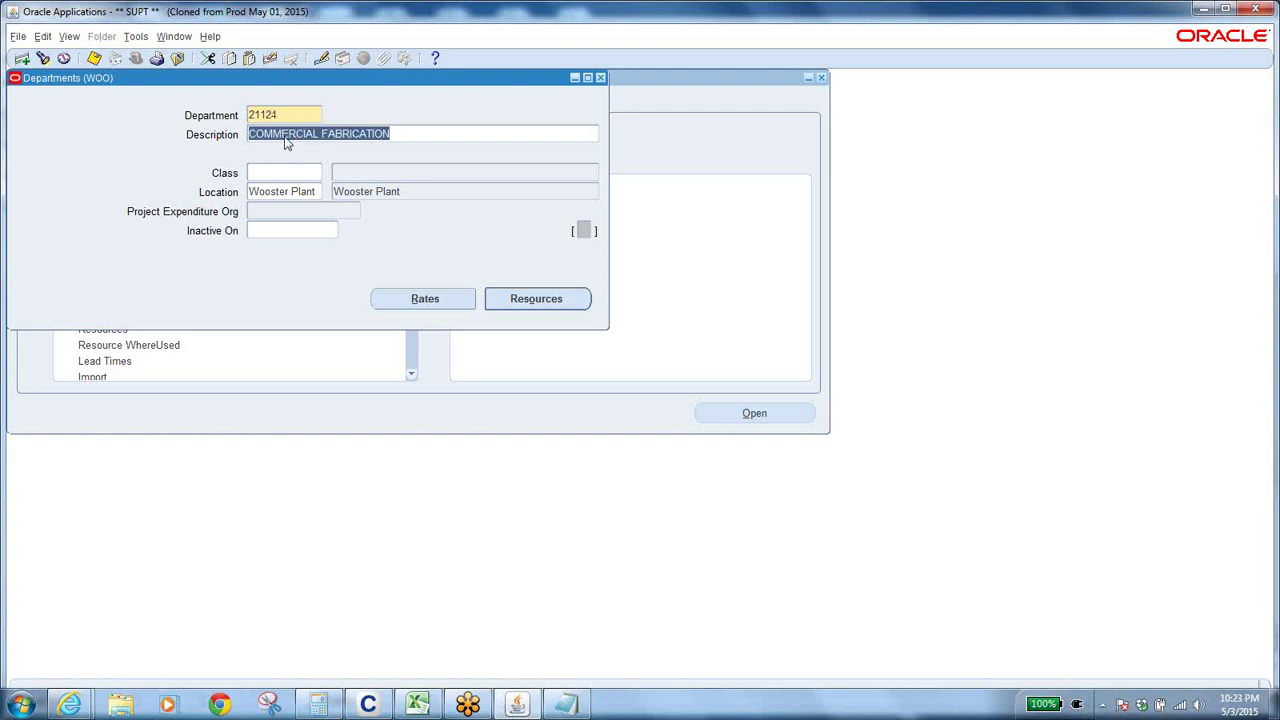
{"action": "key", "text": "Down"}
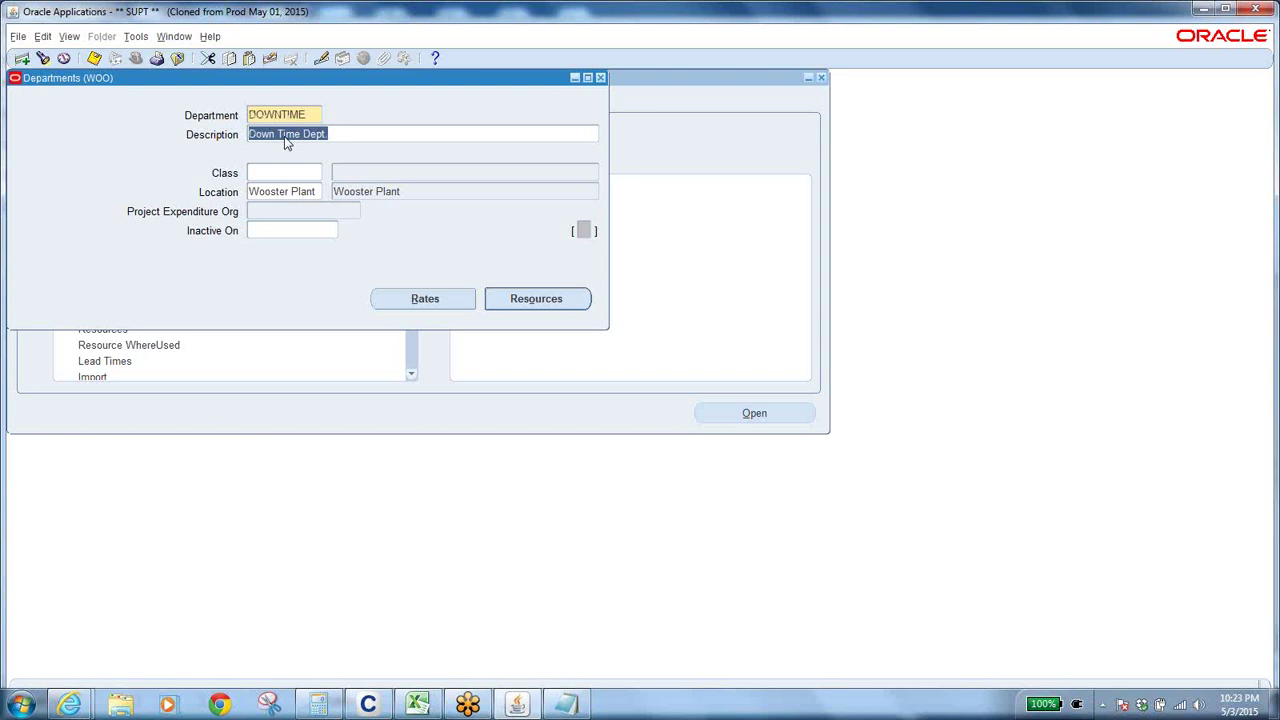
{"action": "key", "text": "Down"}
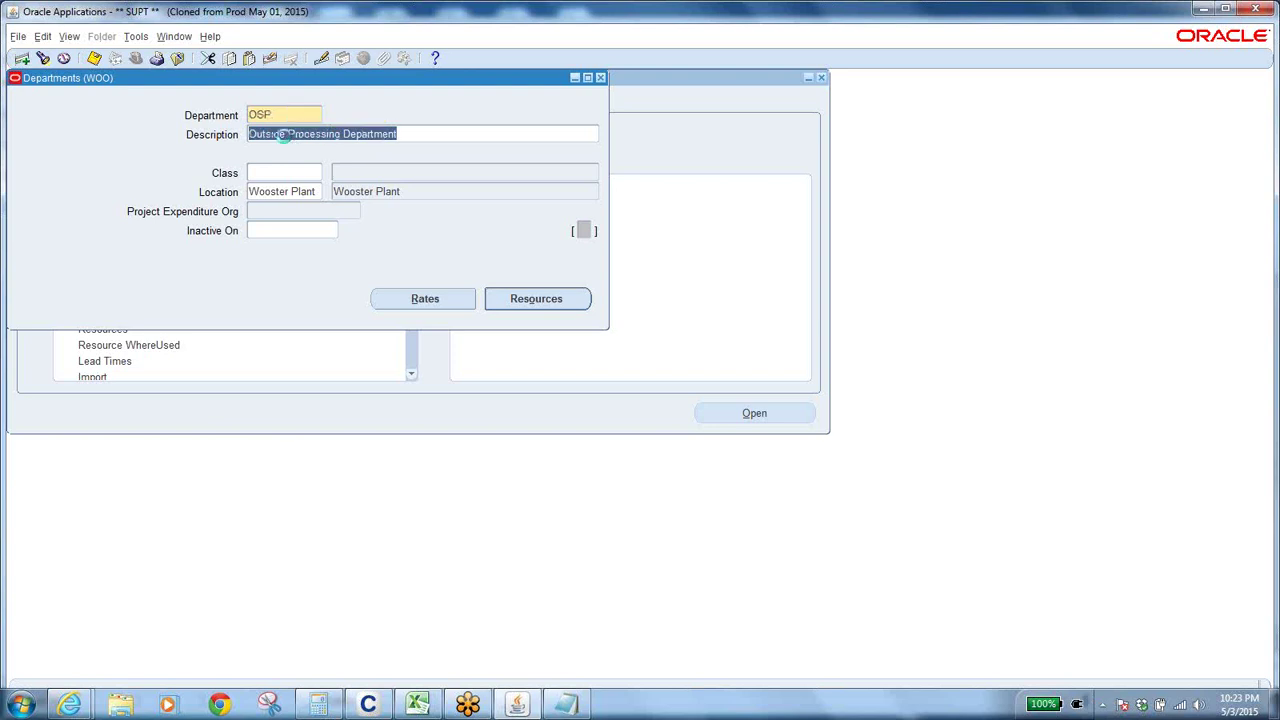
{"action": "key", "text": "Down"}
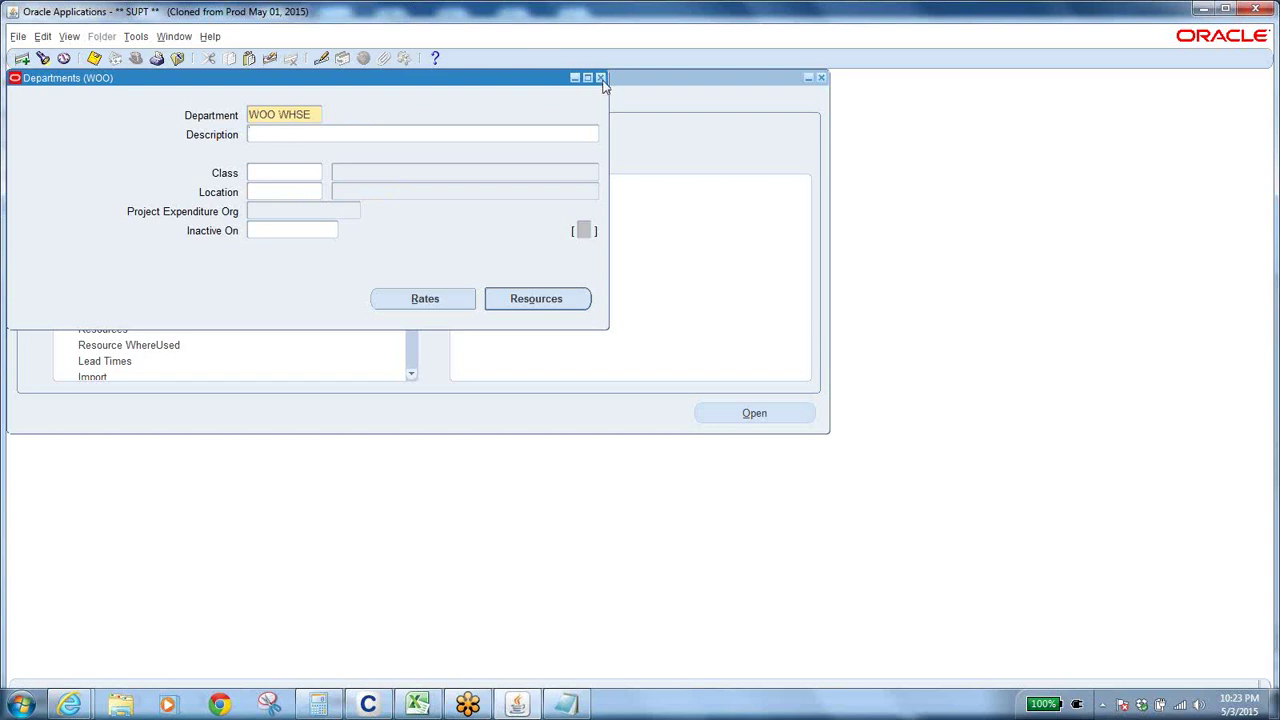
Step: Go back to department 21123, FIBERTITE FABRICATION, and move its window clear of the navigator's function list
{"action": "key", "text": "Up"}
{"action": "key", "text": "Up"}
{"action": "key", "text": "Up"}
{"action": "key", "text": "Up"}
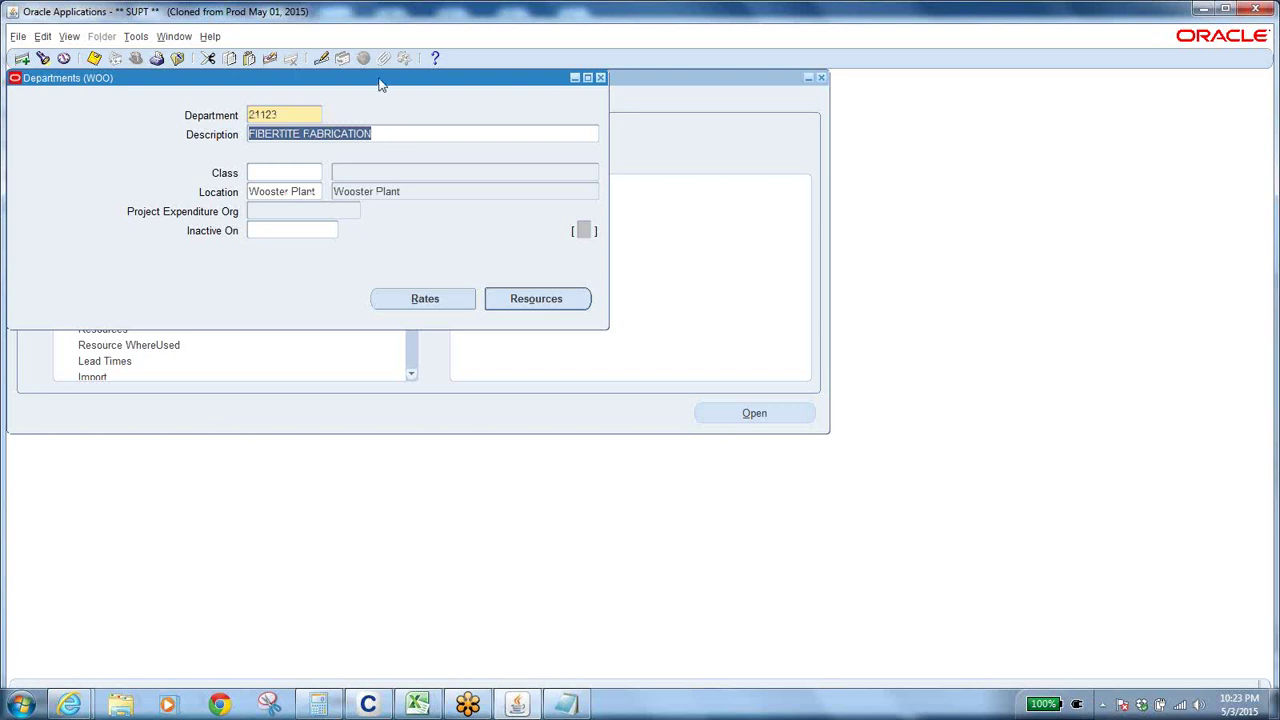
{"action": "left_click_drag", "start_coordinate": [381, 80], "coordinate": [831, 120]}
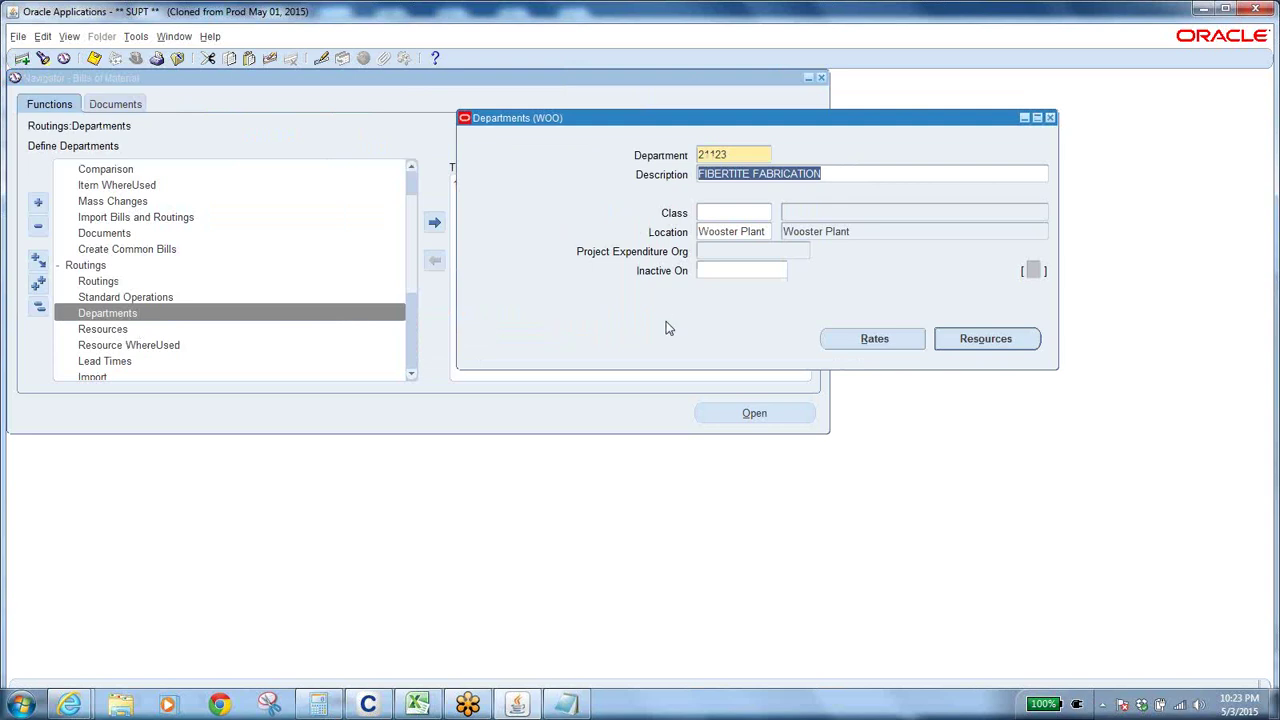
{"action": "left_click", "coordinate": [742, 155]}
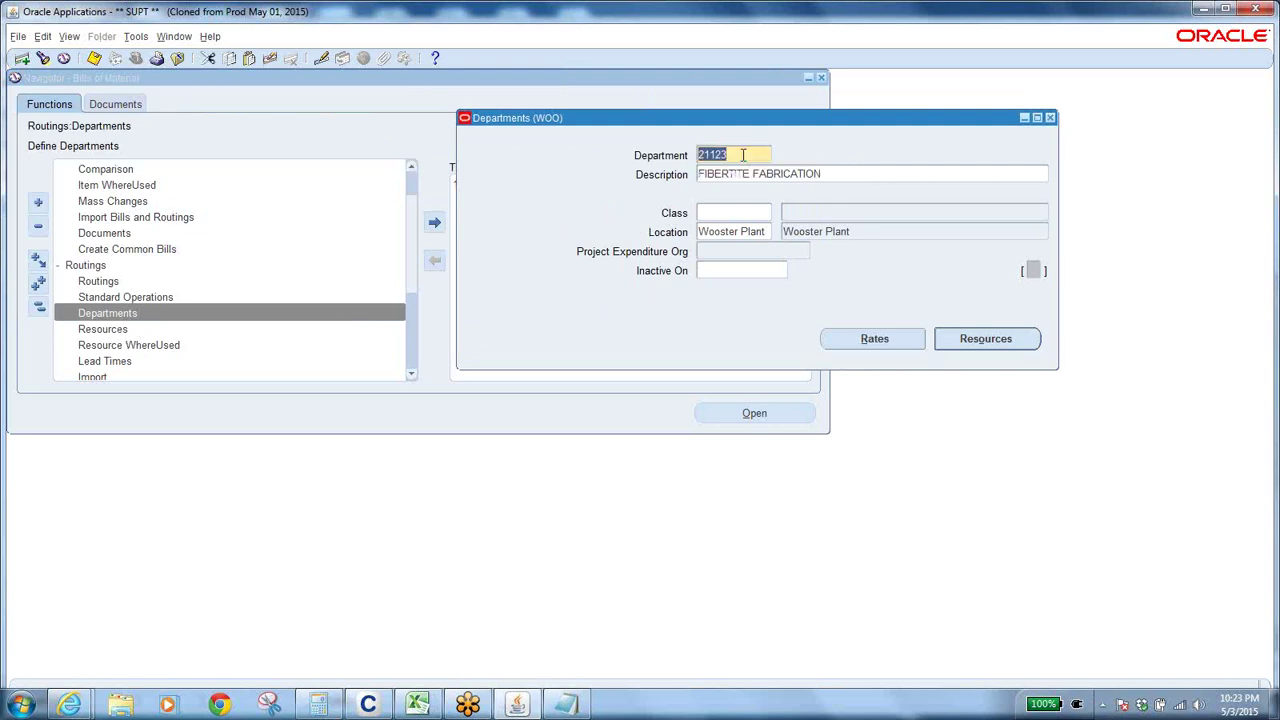
Step: Open the resources of department 21123, go over its owned labor and machine resources, and return to the department record
{"action": "left_click", "coordinate": [996, 345]}
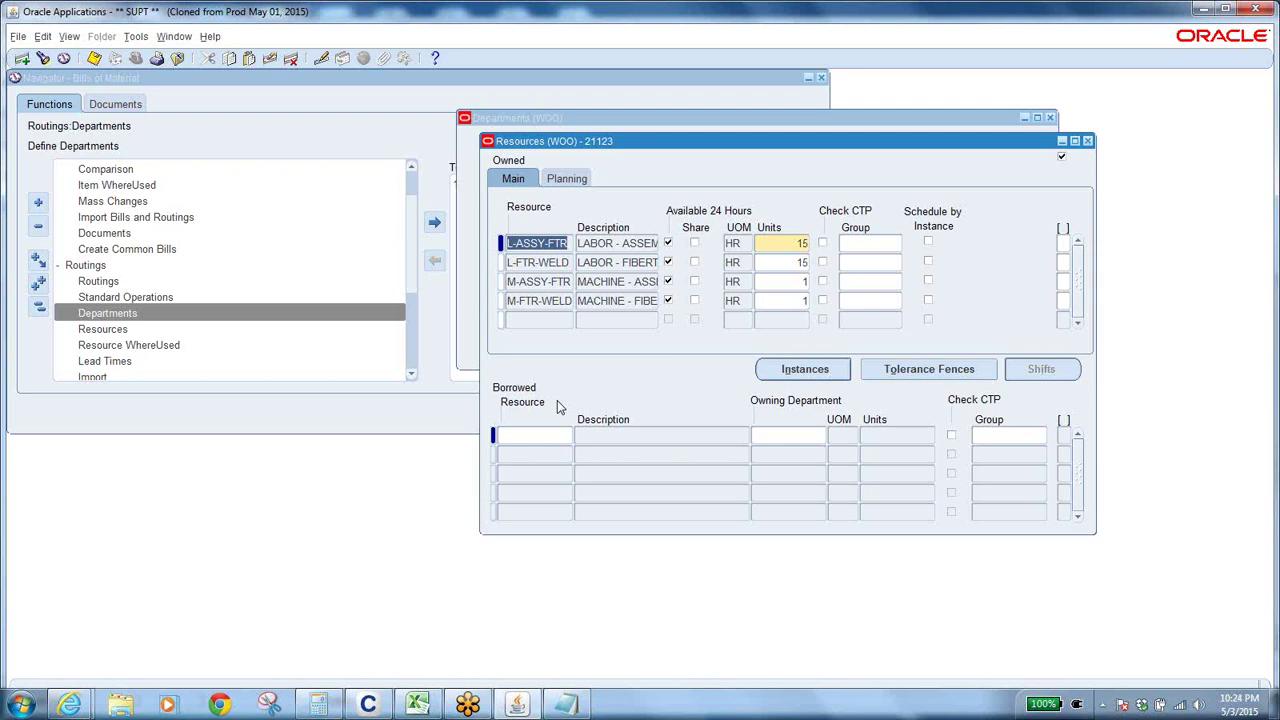
{"action": "left_click", "coordinate": [572, 243]}
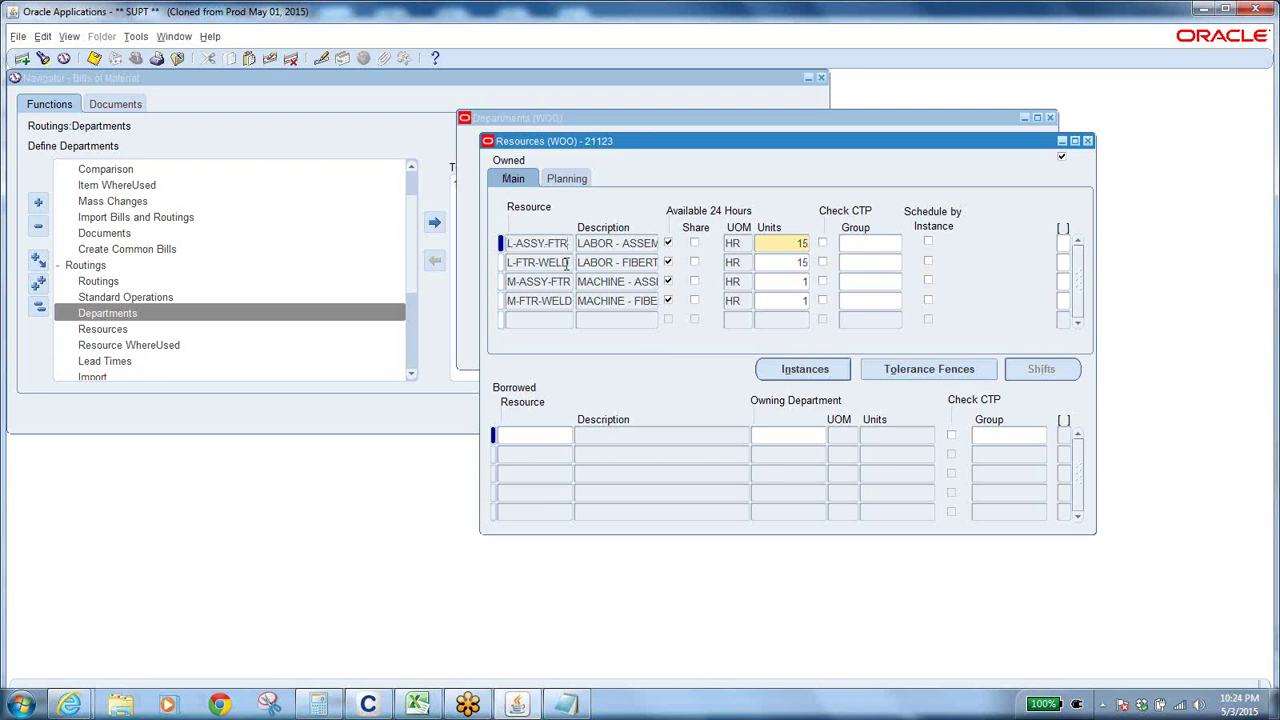
{"action": "left_click", "coordinate": [568, 262]}
{"action": "left_click", "coordinate": [567, 277]}
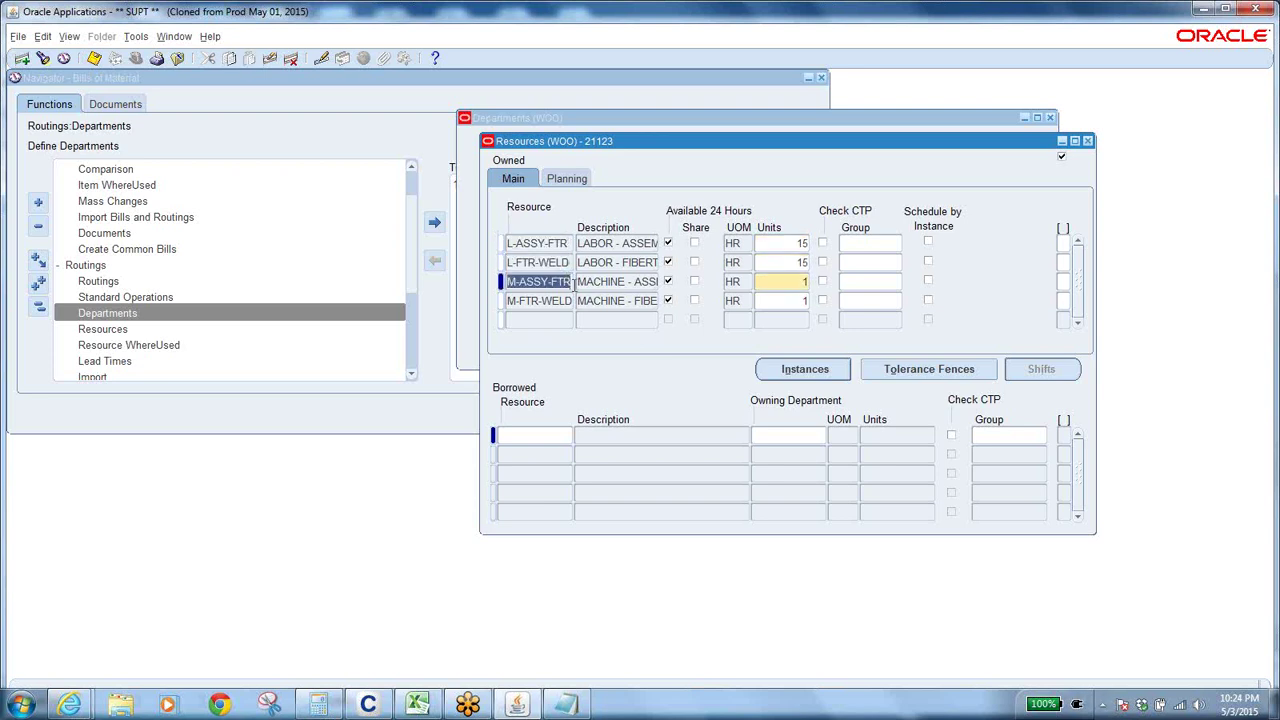
{"action": "left_click", "coordinate": [570, 300]}
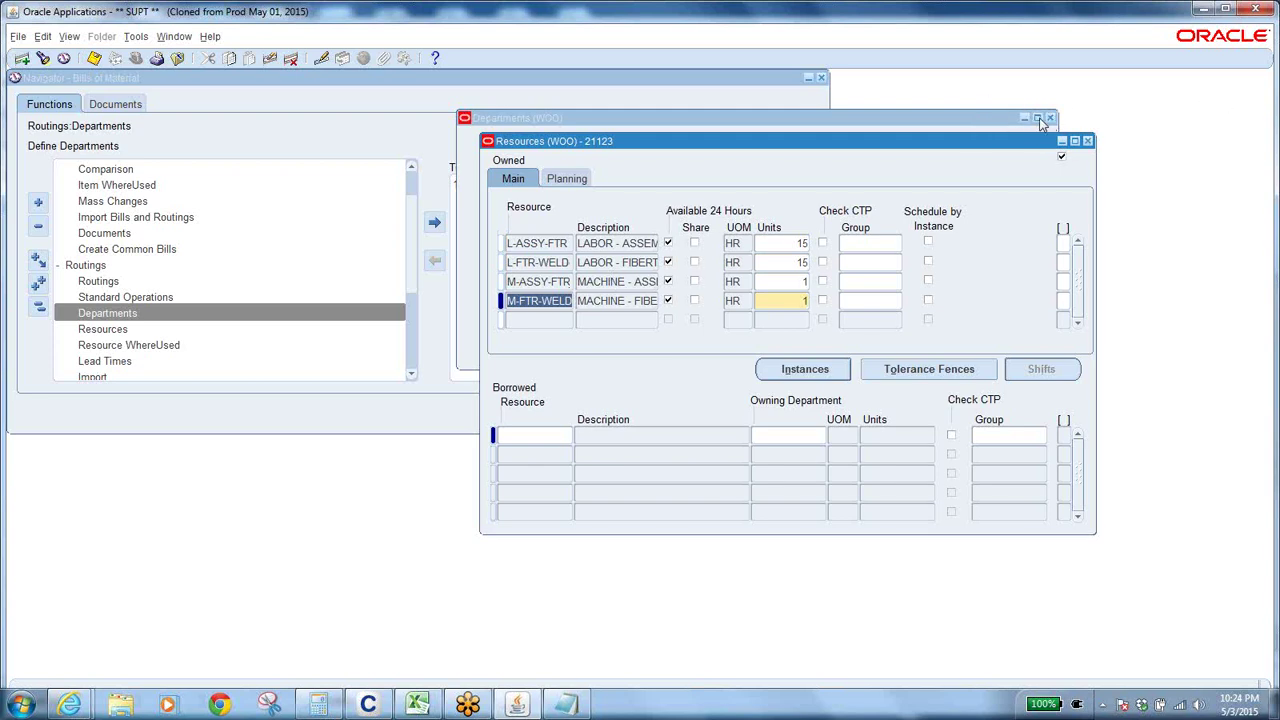
{"action": "left_click", "coordinate": [1005, 124]}
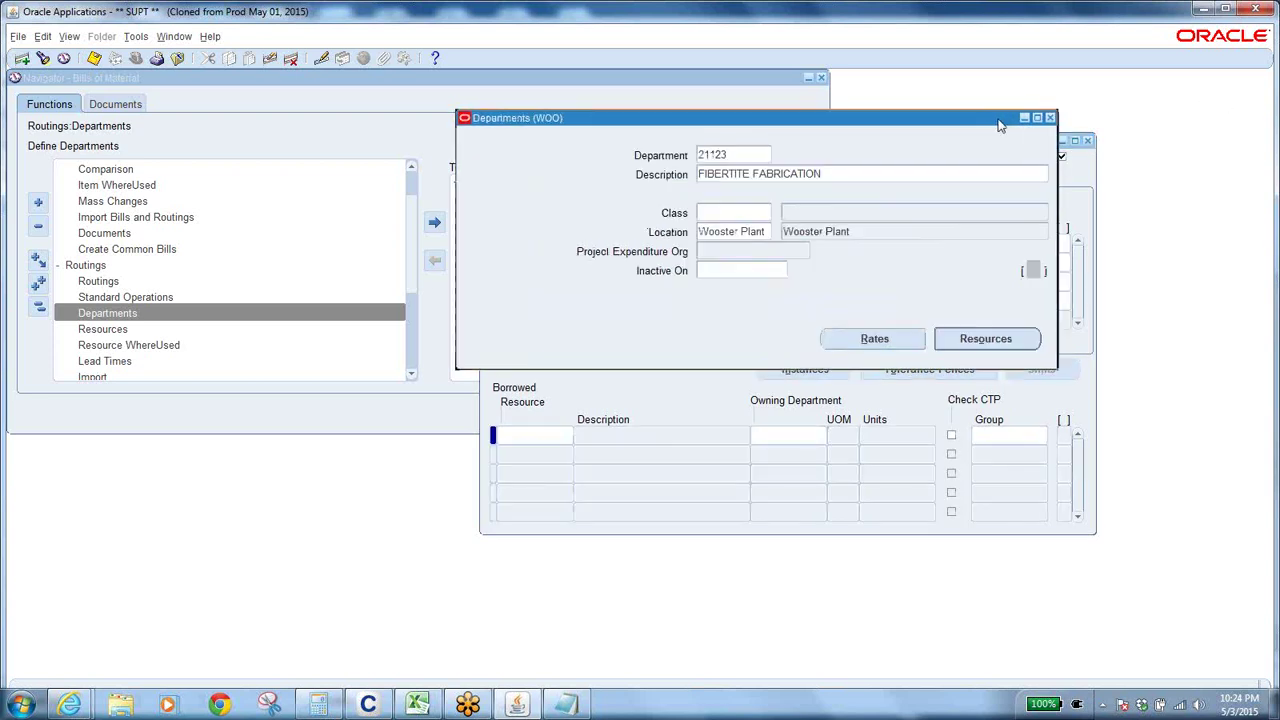
{"action": "left_click_drag", "start_coordinate": [1005, 124], "coordinate": [941, 124]}
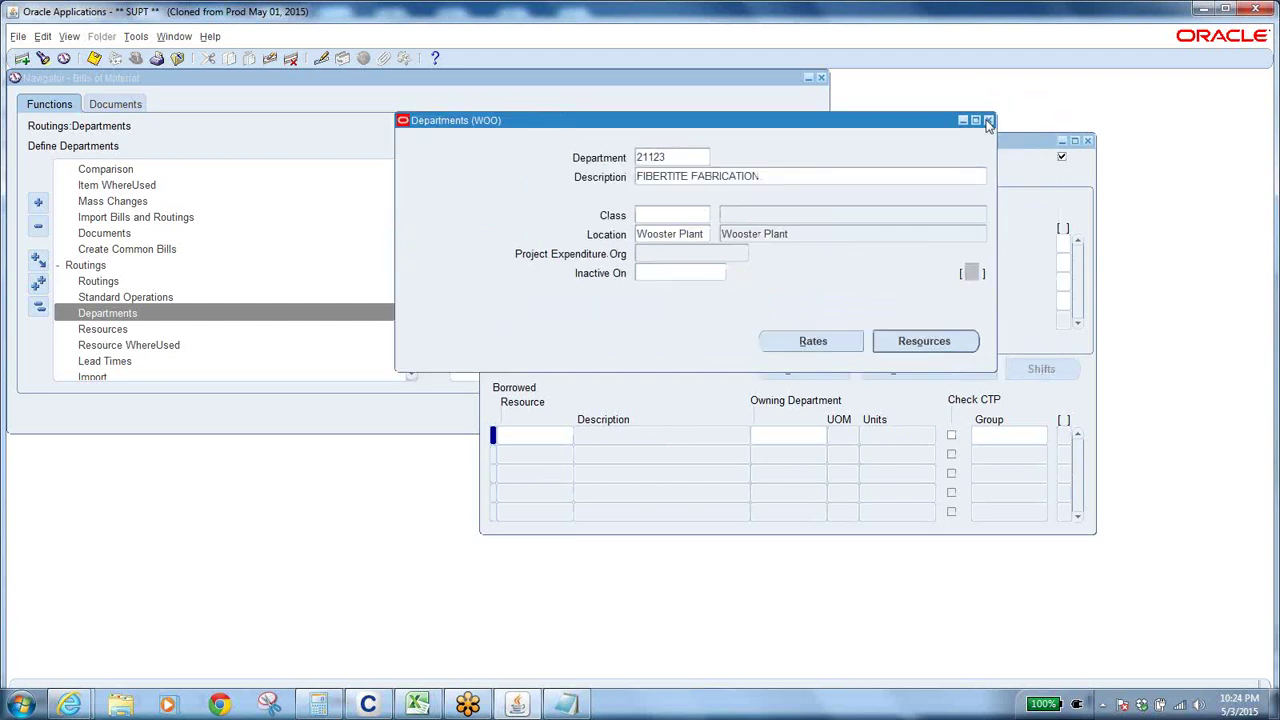
Step: Close the department record and open the Standard Operations form under Routings with its operation list
{"action": "left_click", "coordinate": [987, 121]}
{"action": "left_click", "coordinate": [117, 333]}
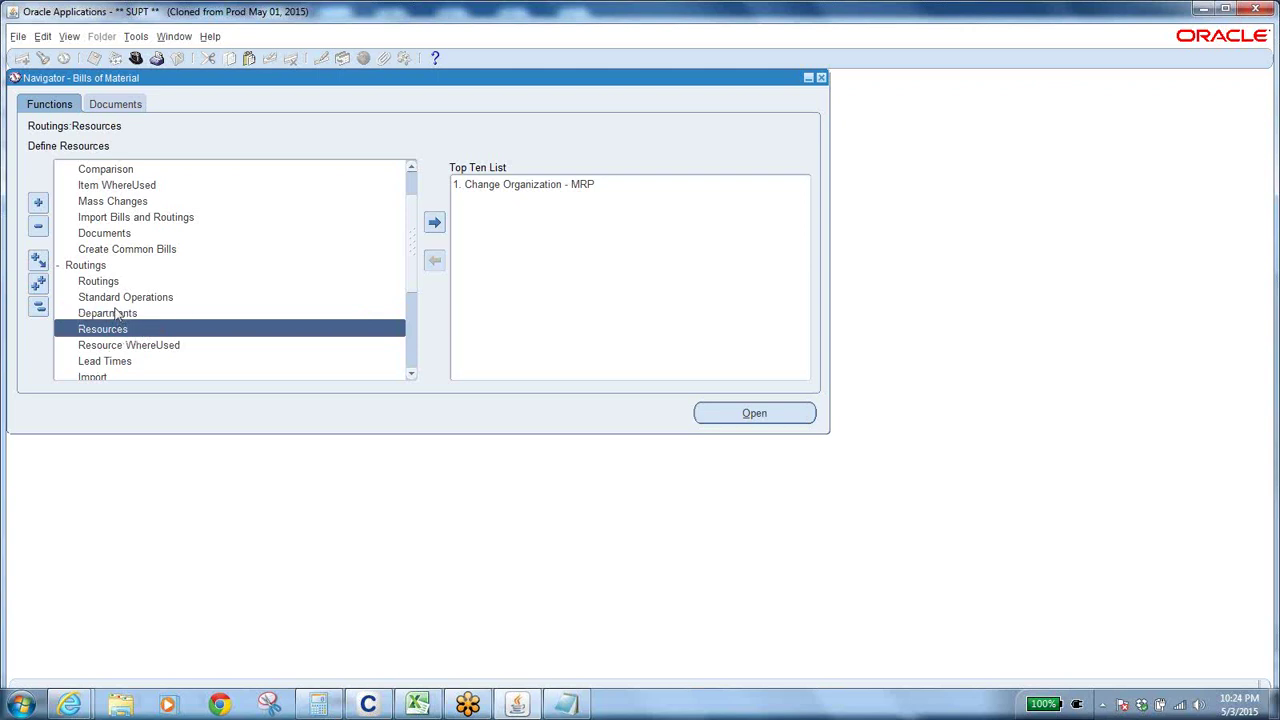
{"action": "left_click", "coordinate": [125, 312]}
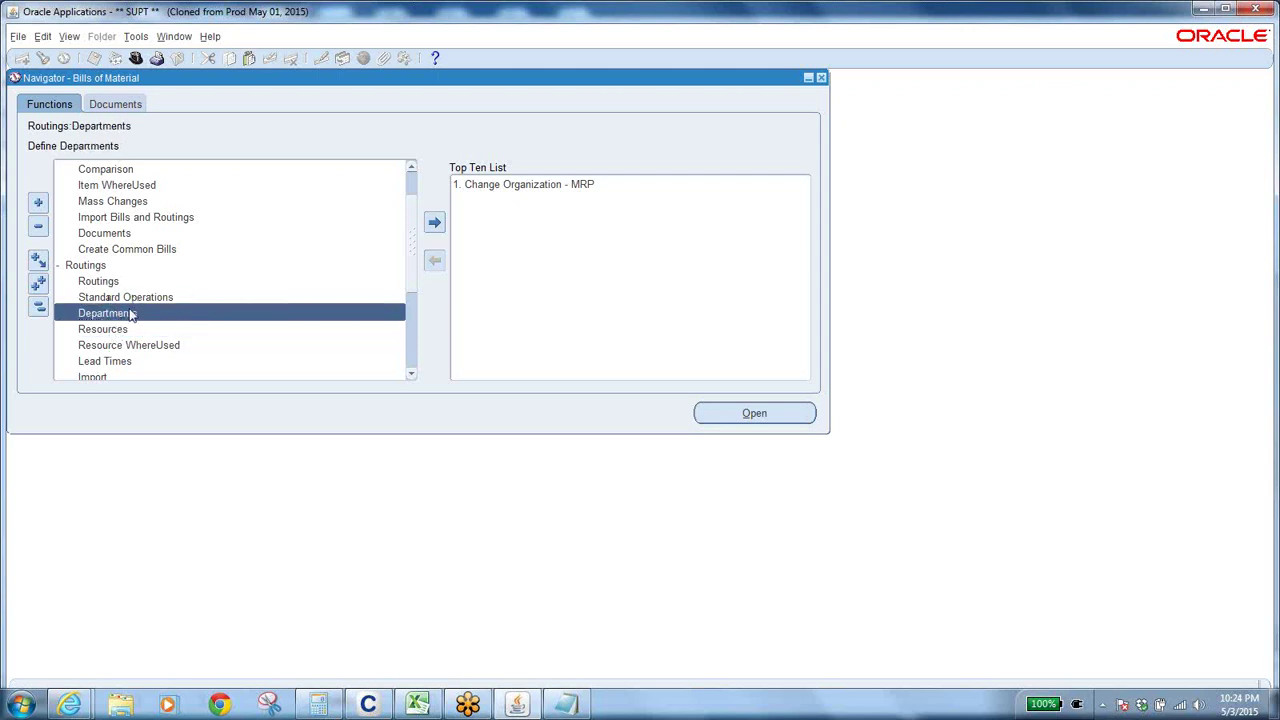
{"action": "left_click", "coordinate": [157, 297]}
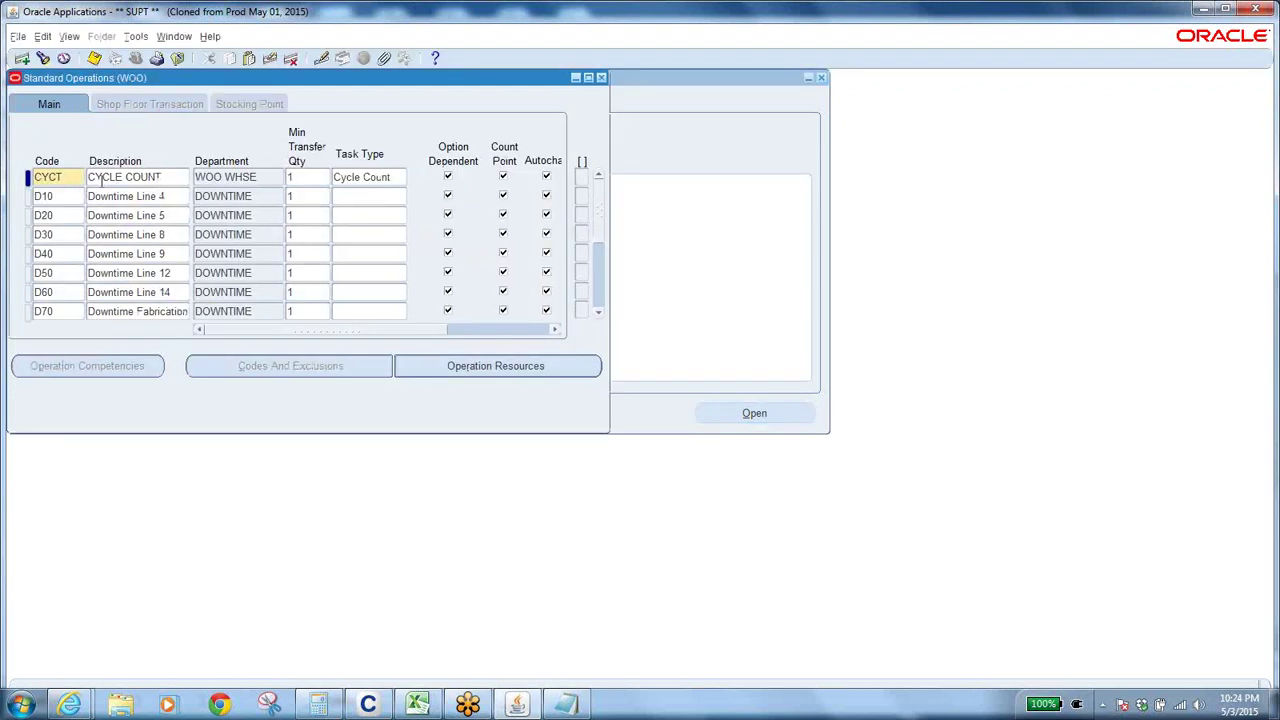
Step: Look through the downtime and warehouse standard operations and move the window clear of the navigator's function list
{"action": "left_click", "coordinate": [599, 309]}
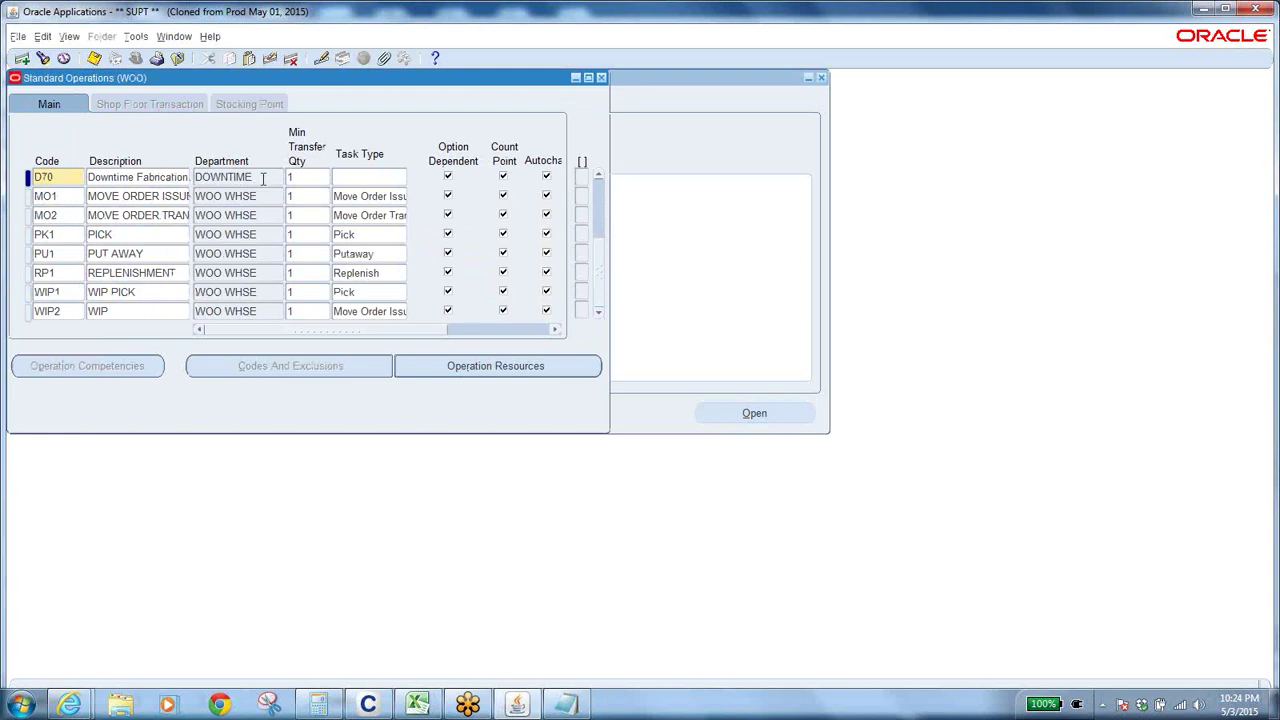
{"action": "left_click", "coordinate": [263, 178]}
{"action": "left_click", "coordinate": [598, 195]}
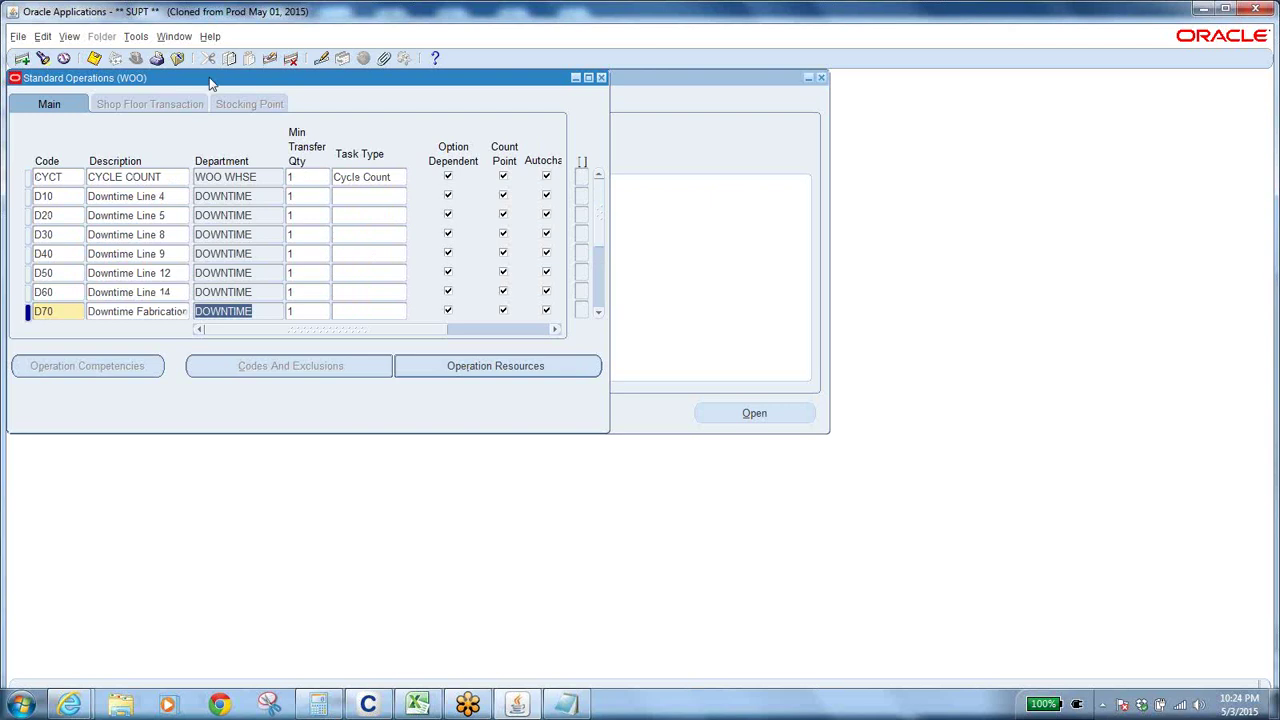
{"action": "left_click_drag", "start_coordinate": [210, 84], "coordinate": [360, 111]}
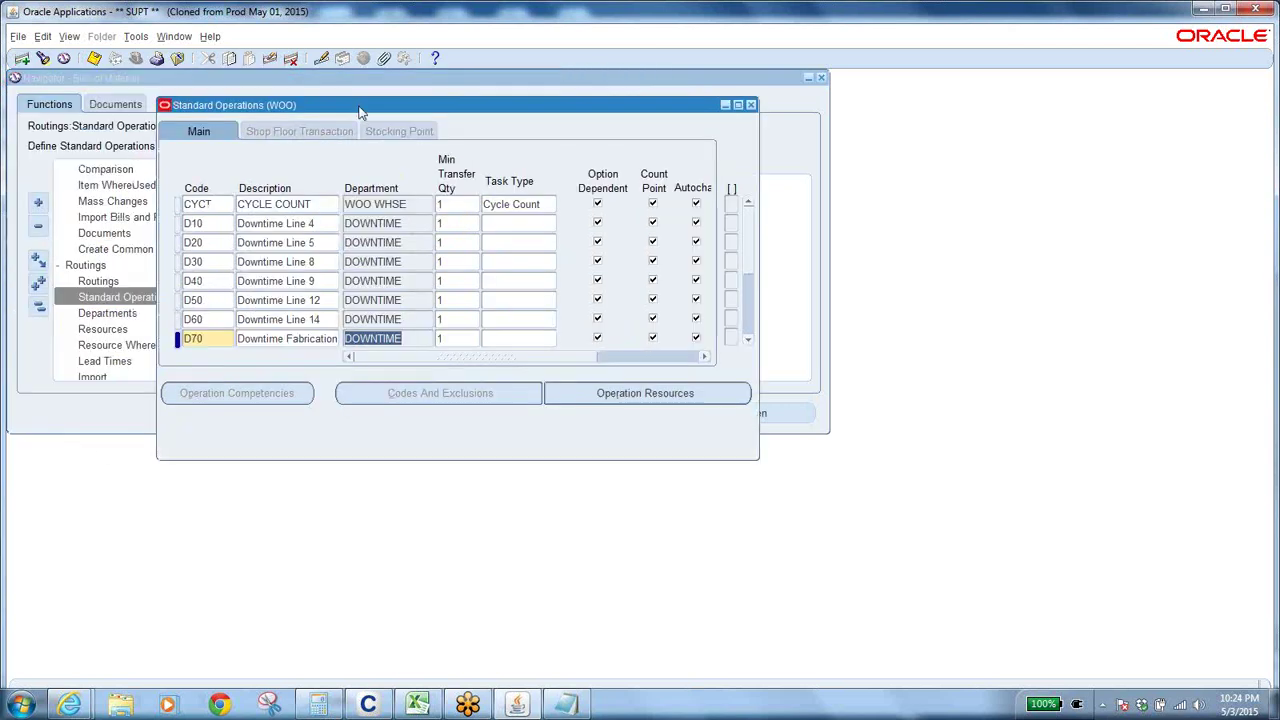
Step: Check the code, department and minimum transfer quantity of standard operation D20, and shift its window further off the navigator
{"action": "left_click", "coordinate": [208, 242]}
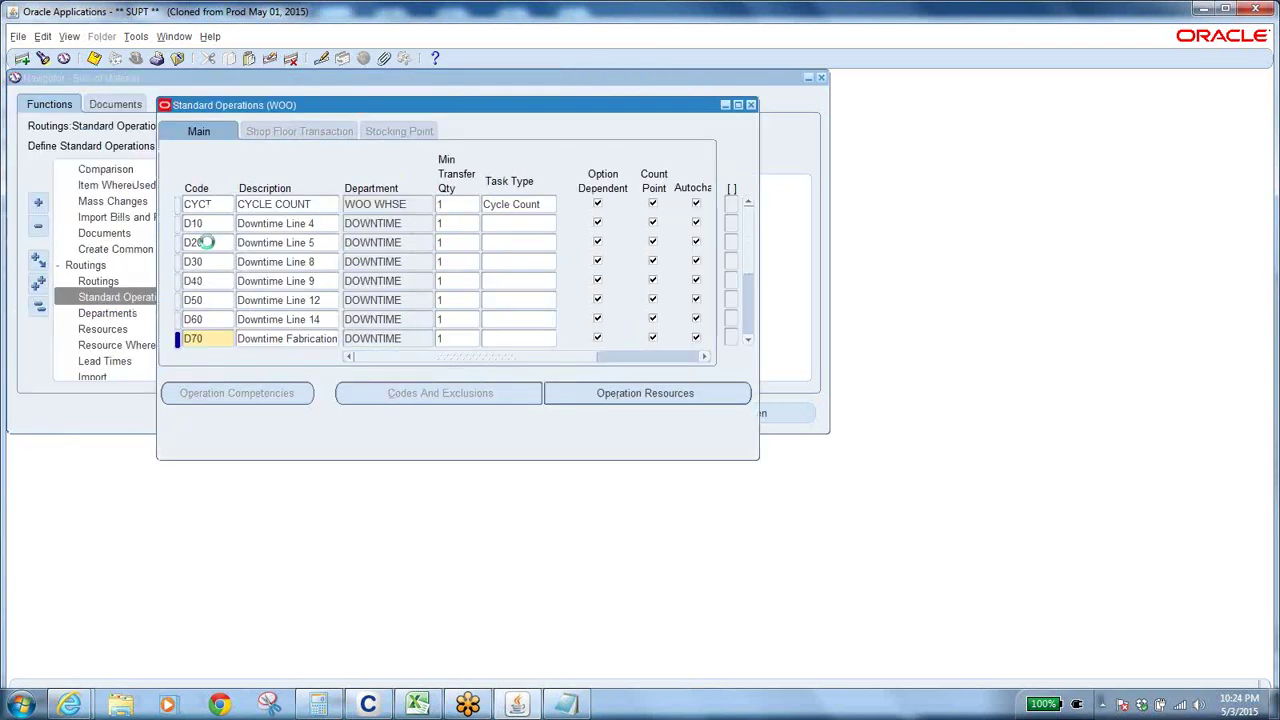
{"action": "left_click", "coordinate": [406, 241]}
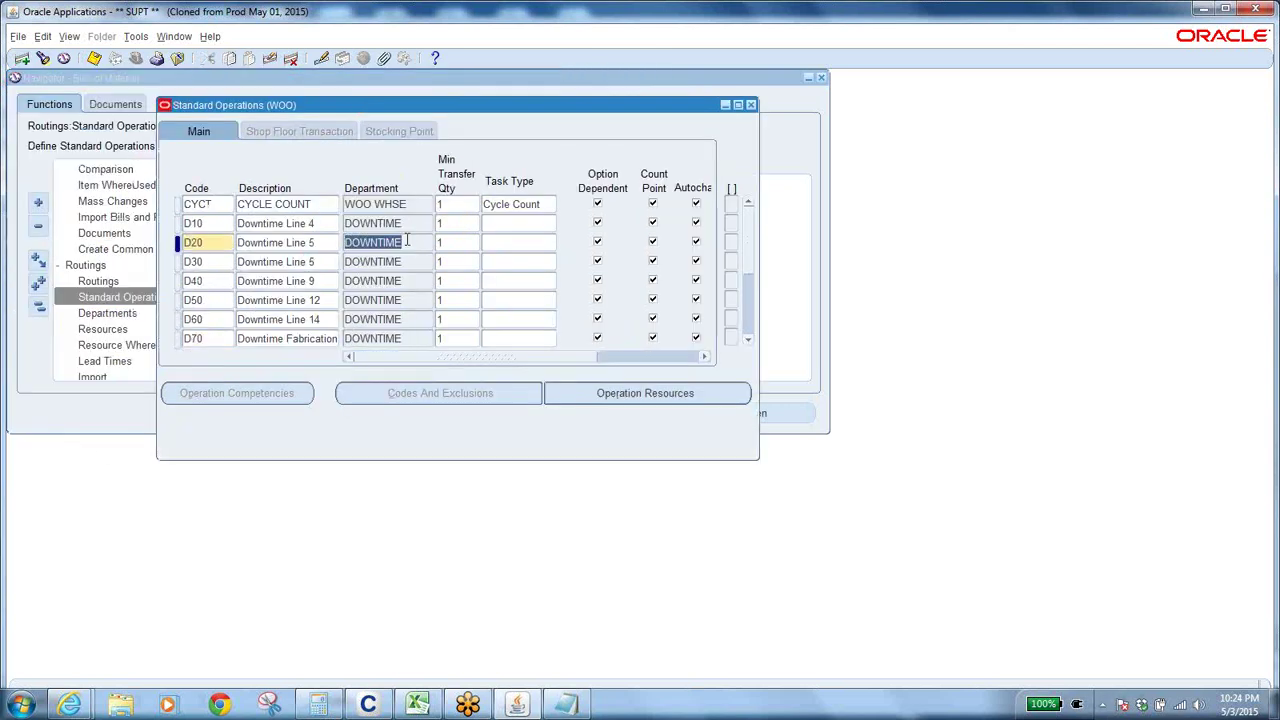
{"action": "double_click", "coordinate": [211, 242]}
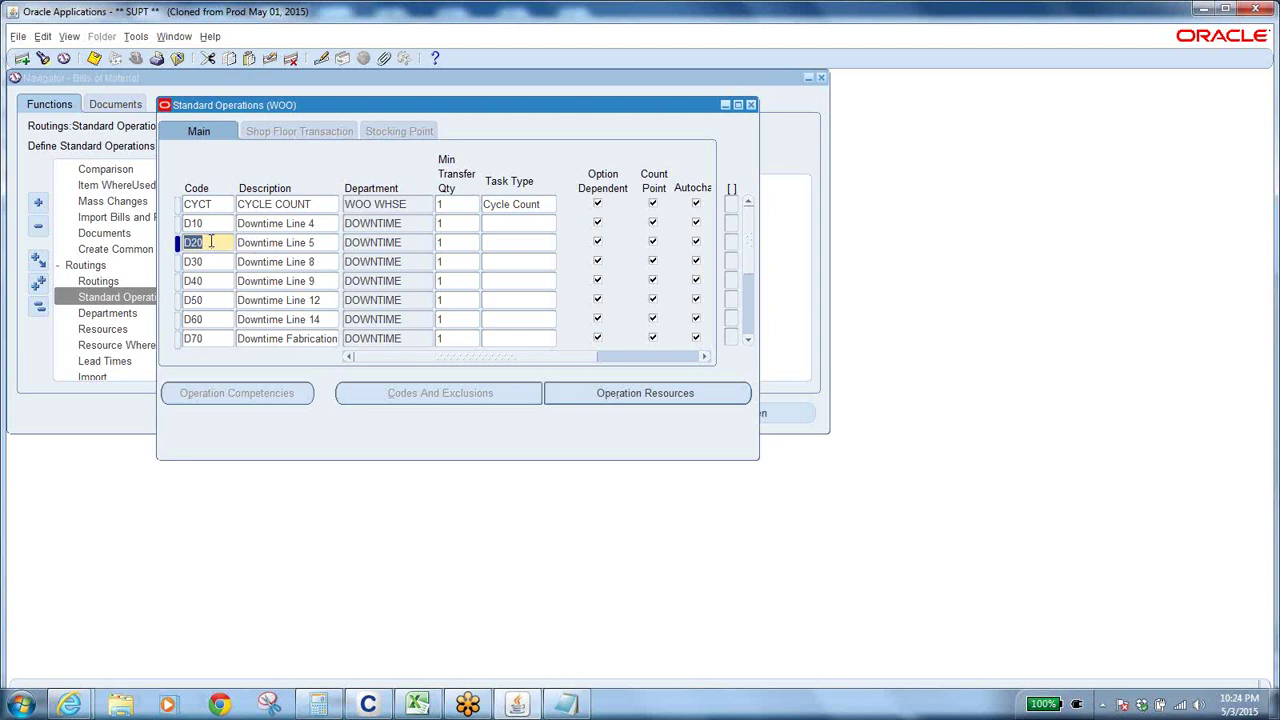
{"action": "double_click", "coordinate": [418, 243]}
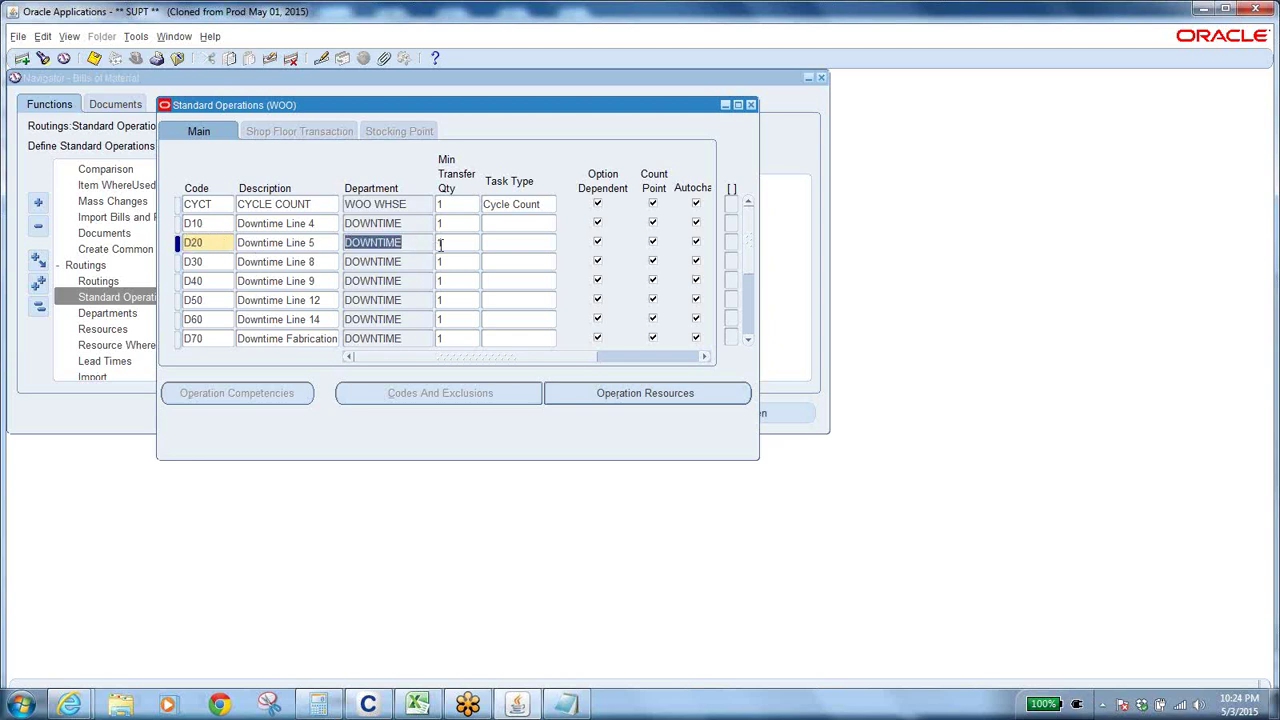
{"action": "double_click", "coordinate": [466, 242]}
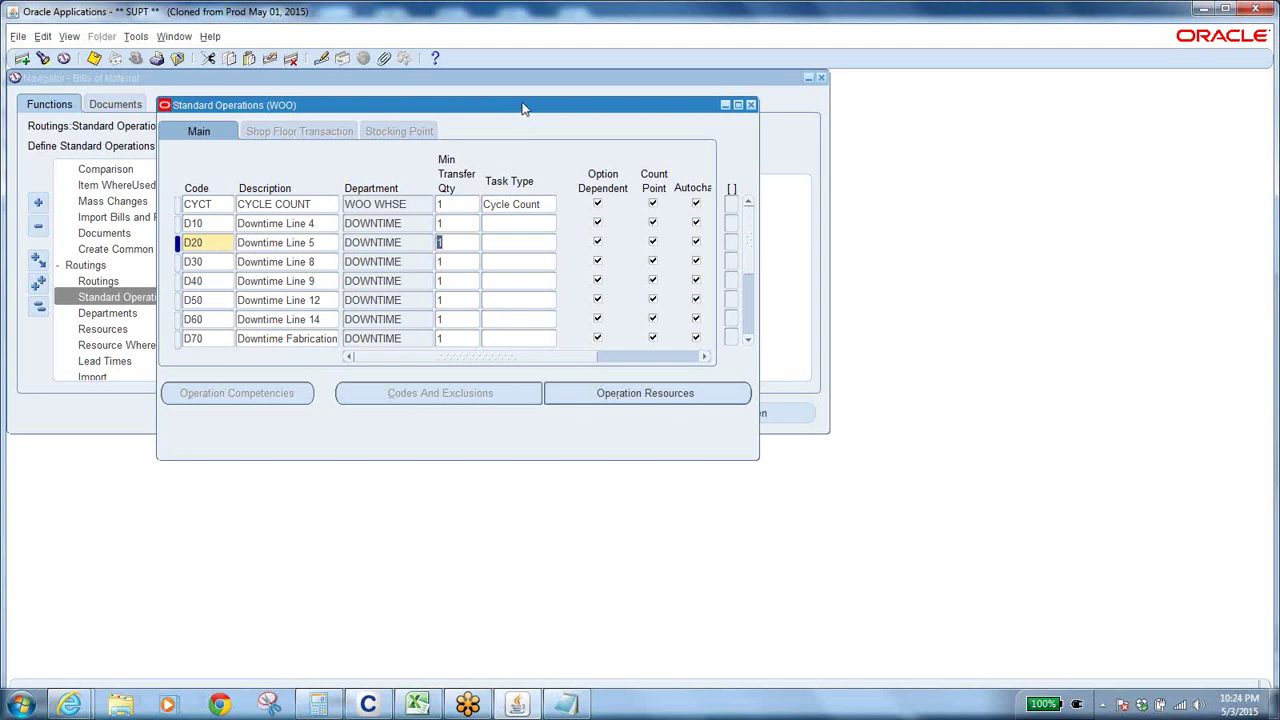
{"action": "left_click_drag", "start_coordinate": [521, 108], "coordinate": [612, 136]}
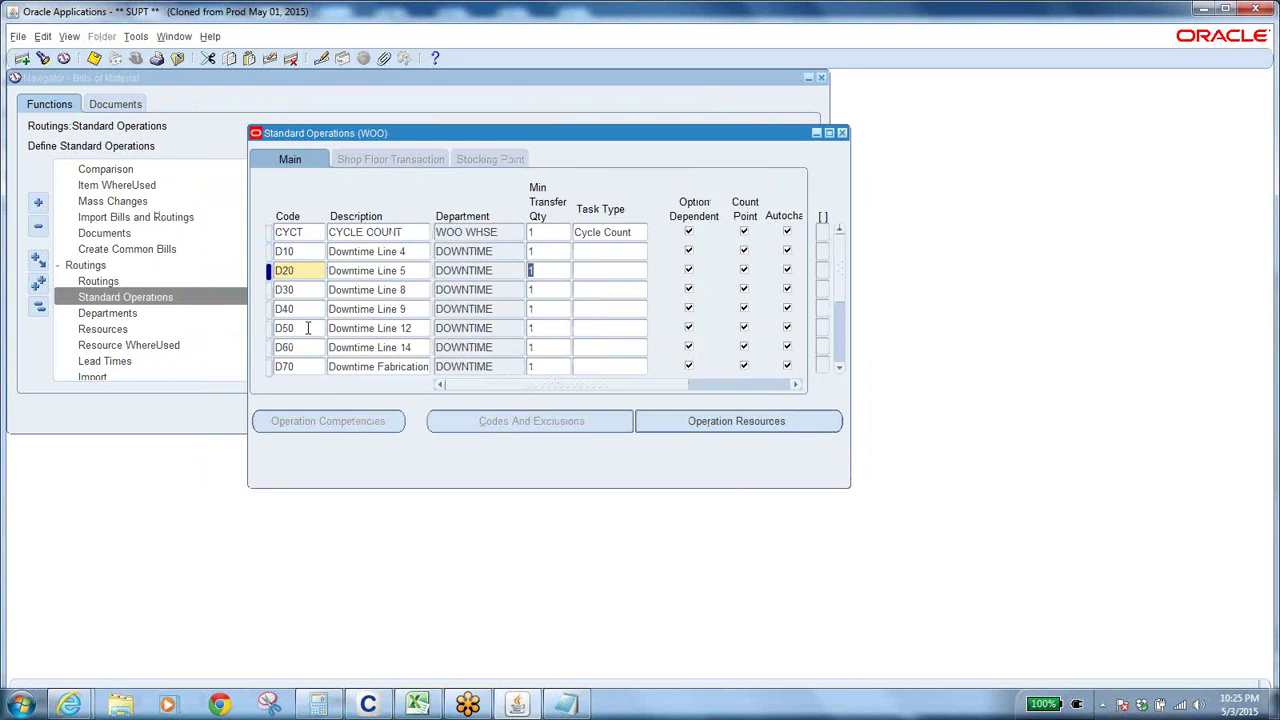
Step: Open the operation resources of standard operation PK1, check its resource and the basis options, and return to the operations list
{"action": "left_click", "coordinate": [840, 350]}
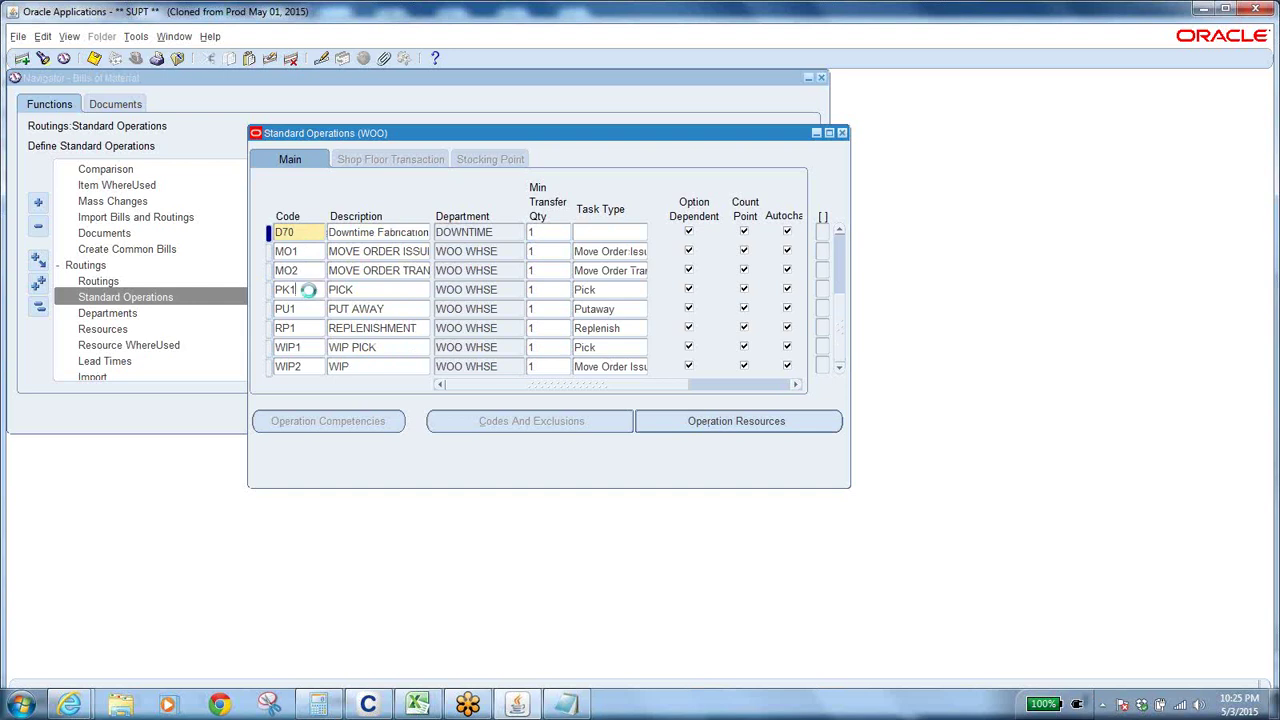
{"action": "left_click", "coordinate": [309, 290]}
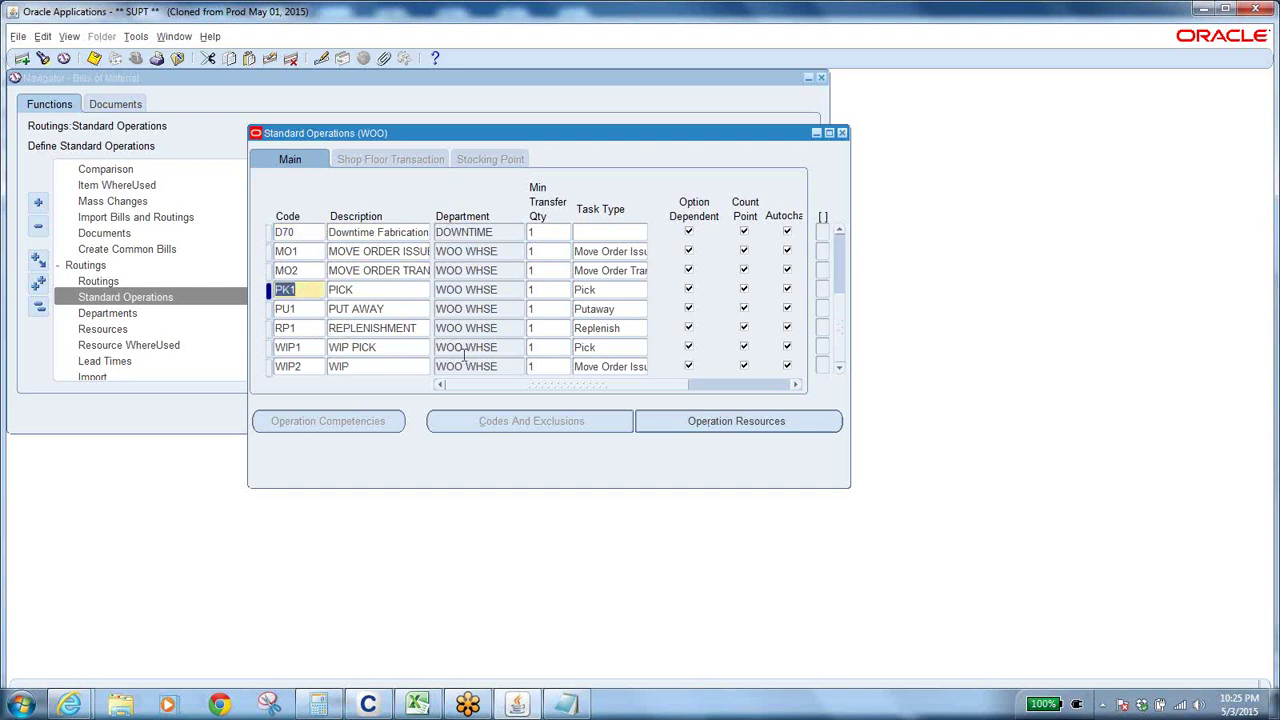
{"action": "left_click", "coordinate": [736, 421]}
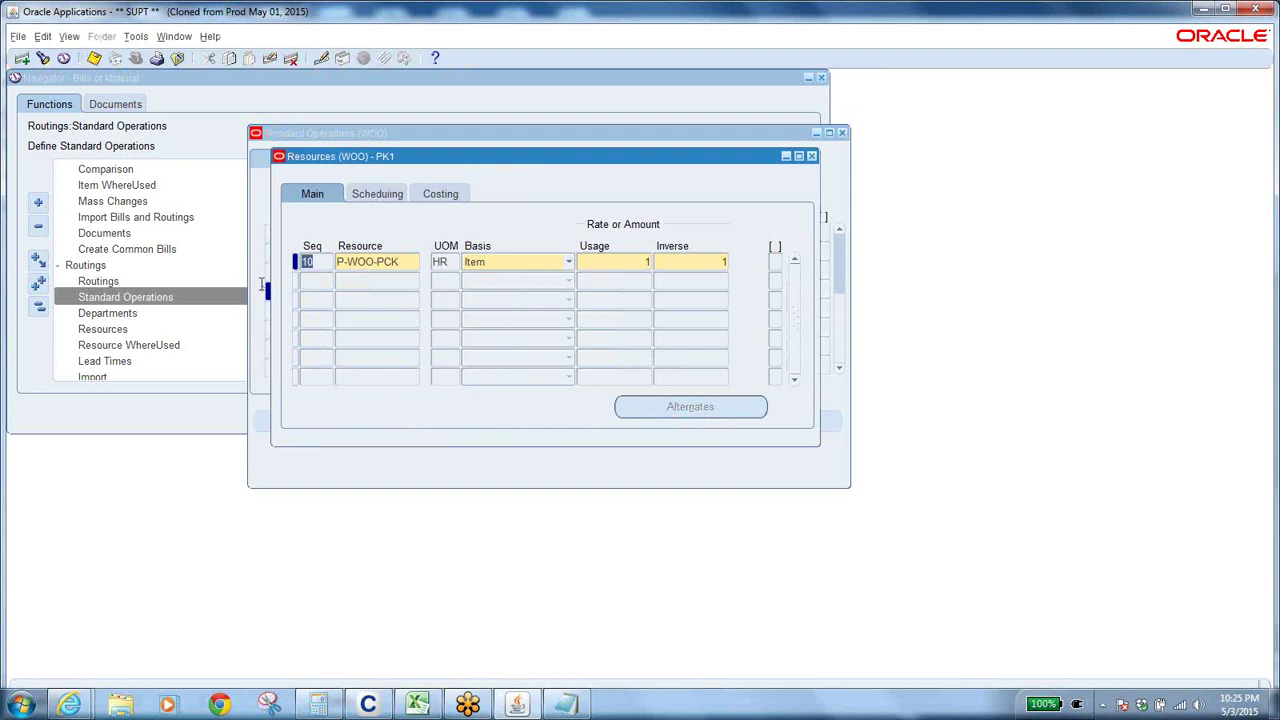
{"action": "left_click", "coordinate": [404, 262]}
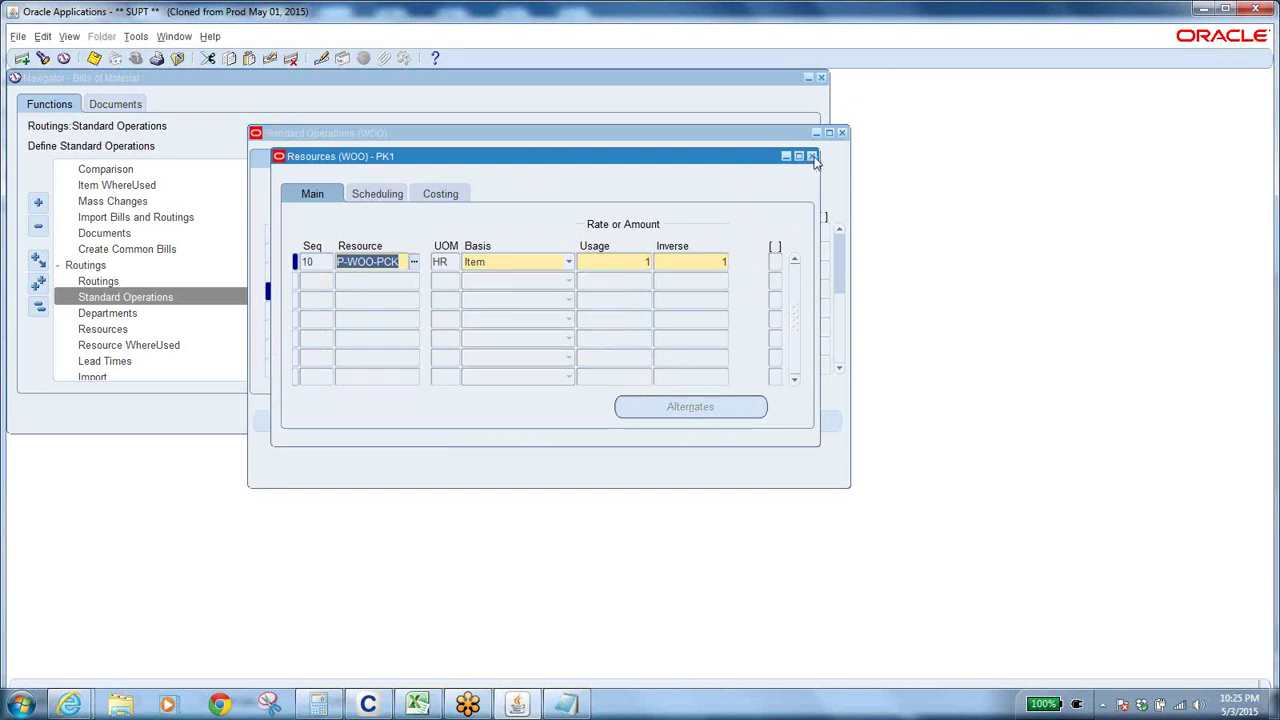
{"action": "left_click", "coordinate": [571, 262]}
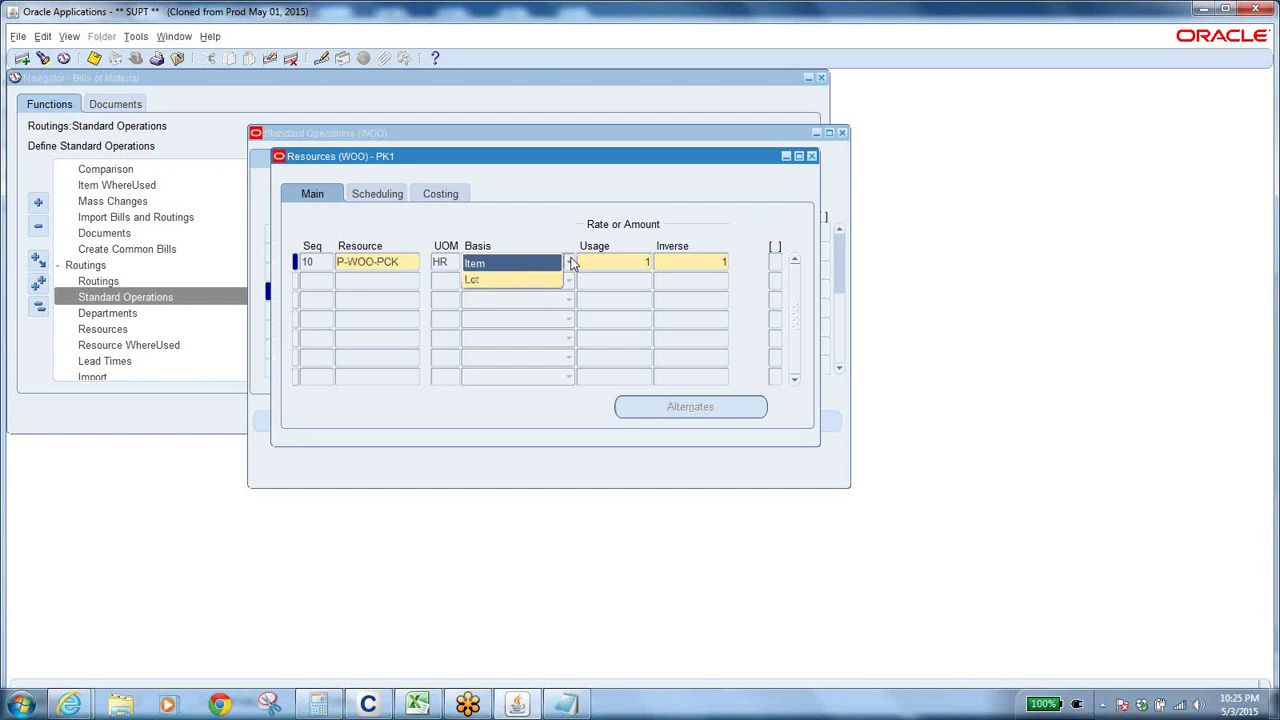
{"action": "left_click", "coordinate": [811, 156]}
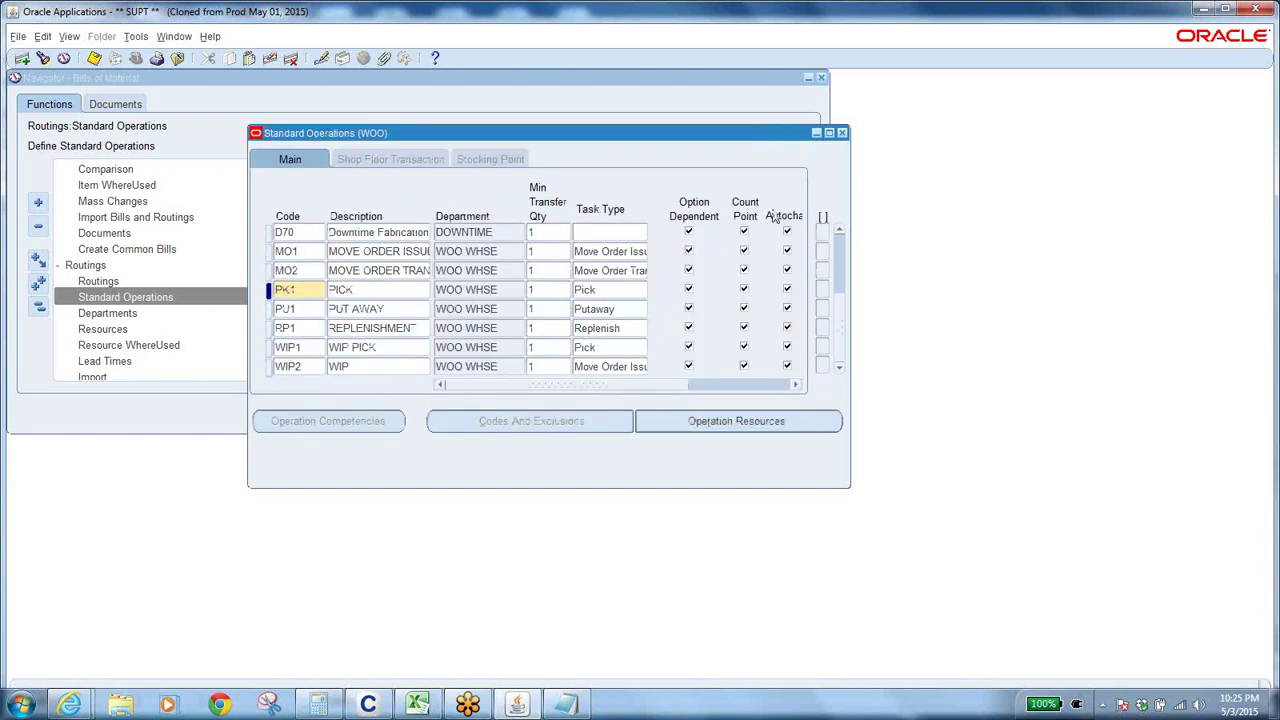
Step: Close the standard operations and open the Routings form
{"action": "left_click", "coordinate": [842, 133]}
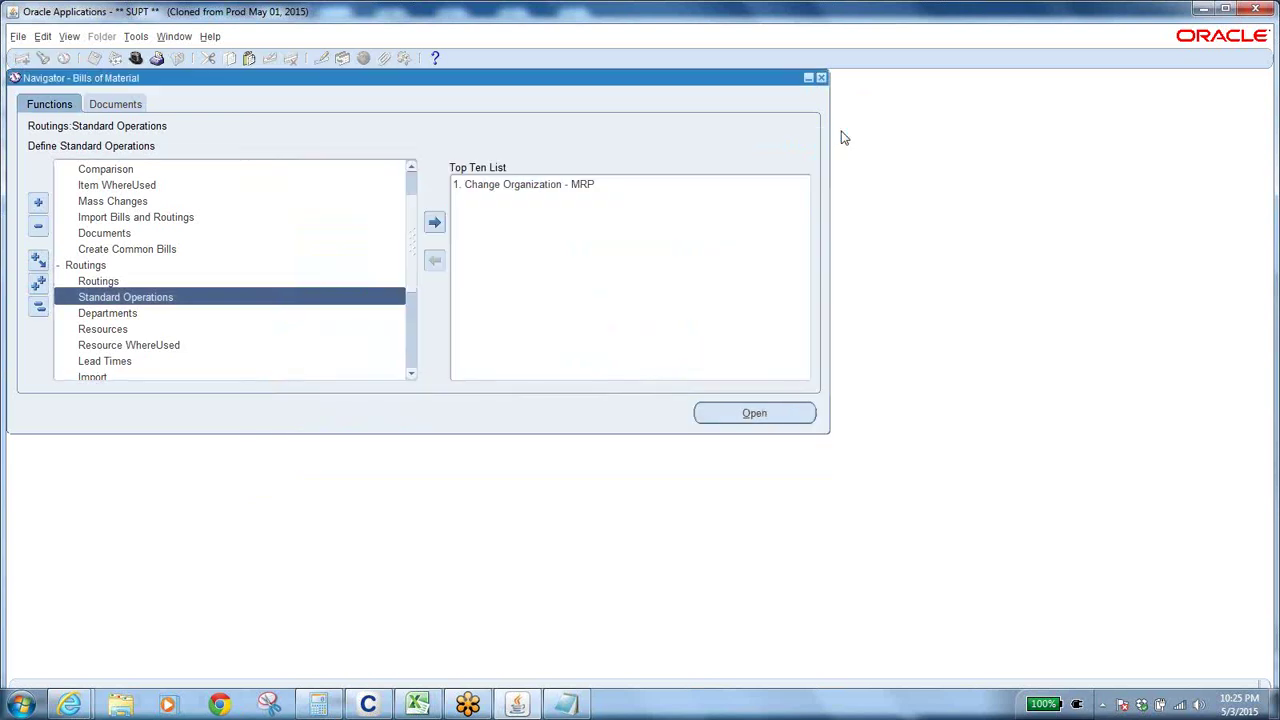
{"action": "left_click", "coordinate": [172, 297]}
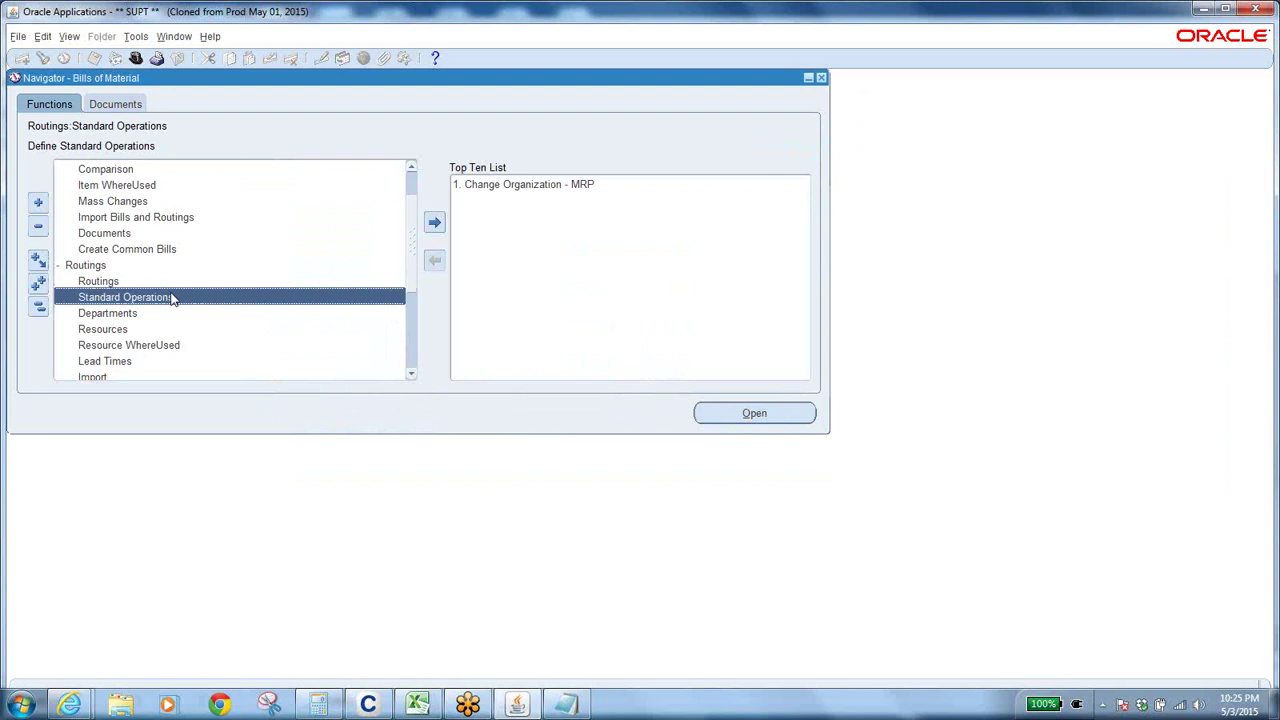
{"action": "double_click", "coordinate": [108, 281]}
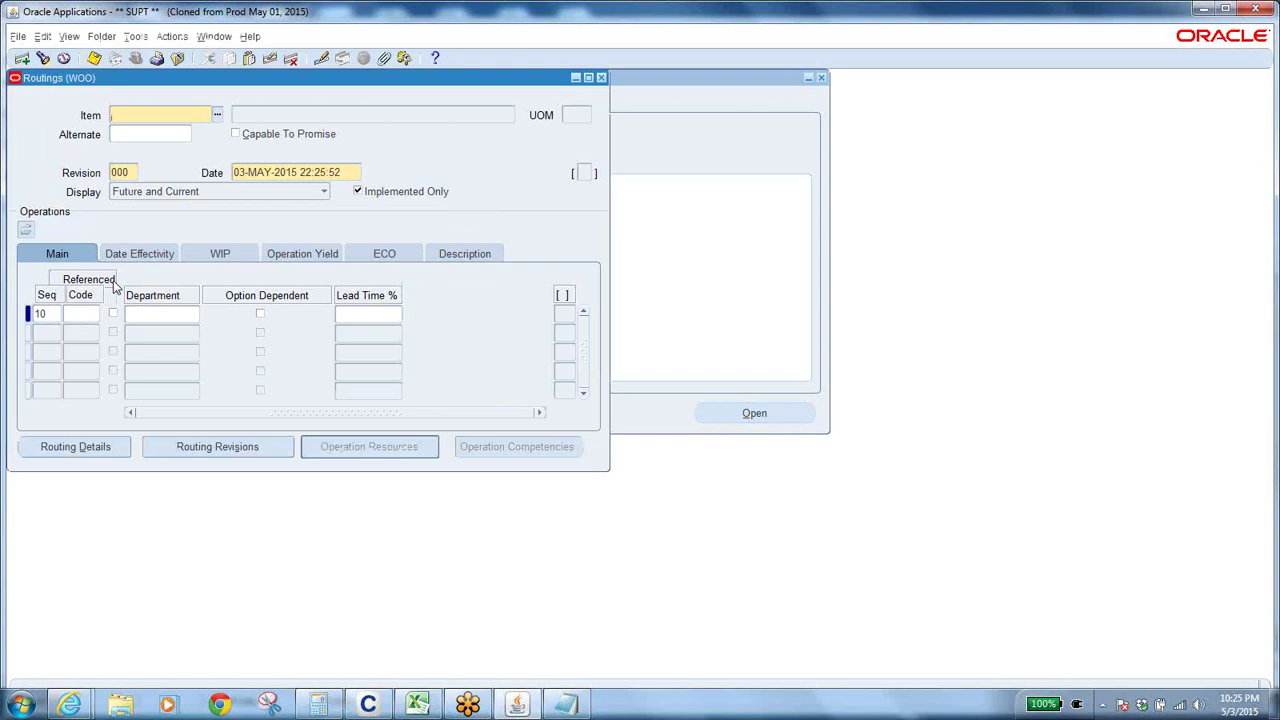
Step: Look up the item of job 15780 in the Notepad notes and find the routing for item 80281134A71
{"action": "left_click", "coordinate": [568, 706]}
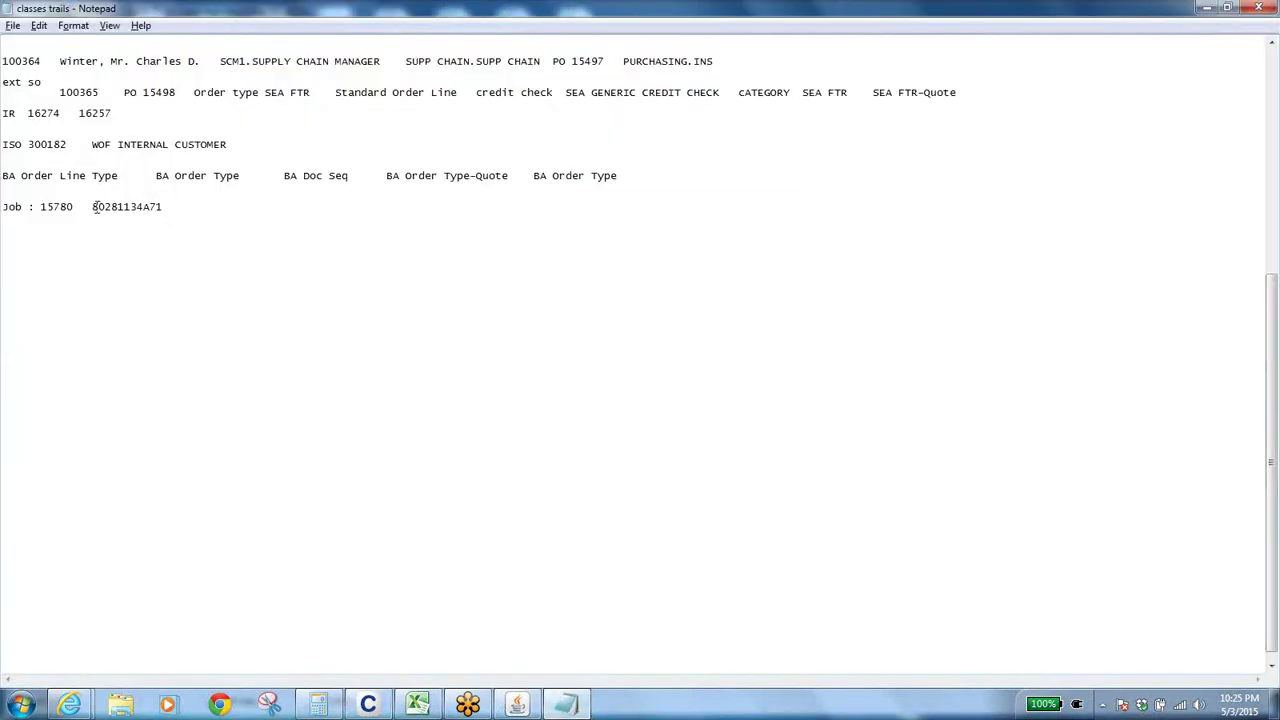
{"action": "left_click_drag", "start_coordinate": [96, 207], "coordinate": [191, 209]}
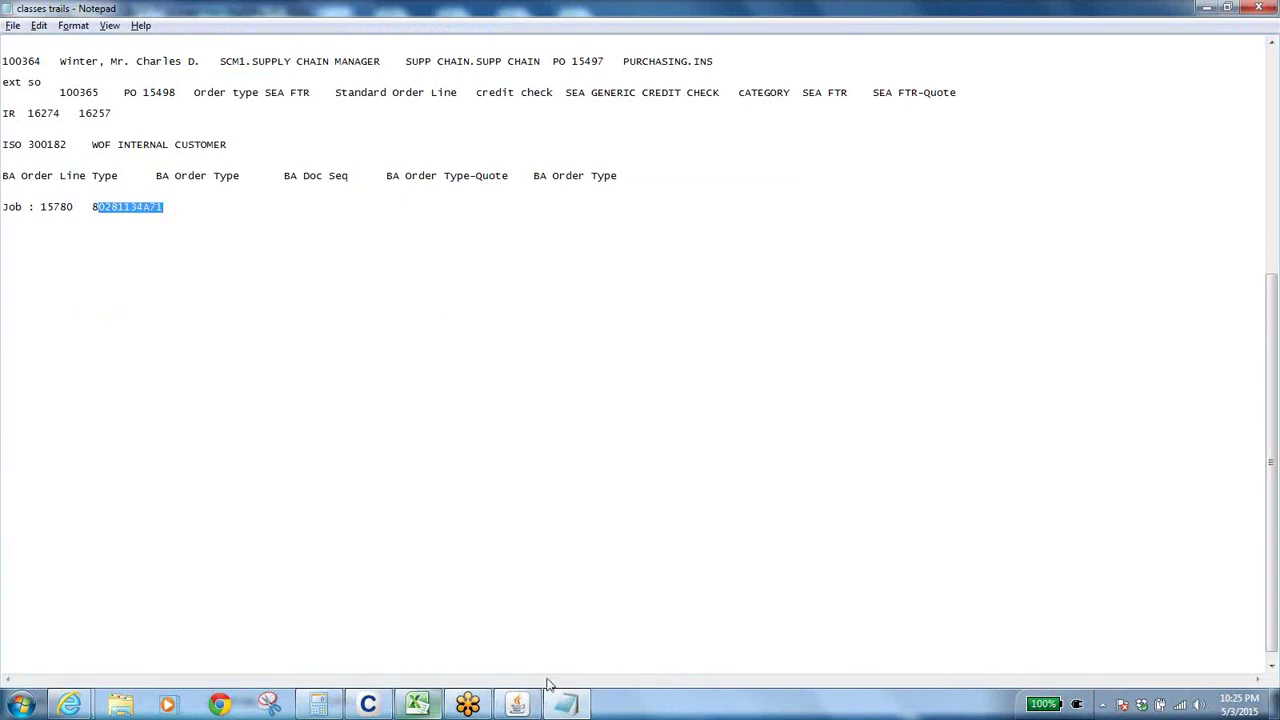
{"action": "left_click", "coordinate": [517, 706]}
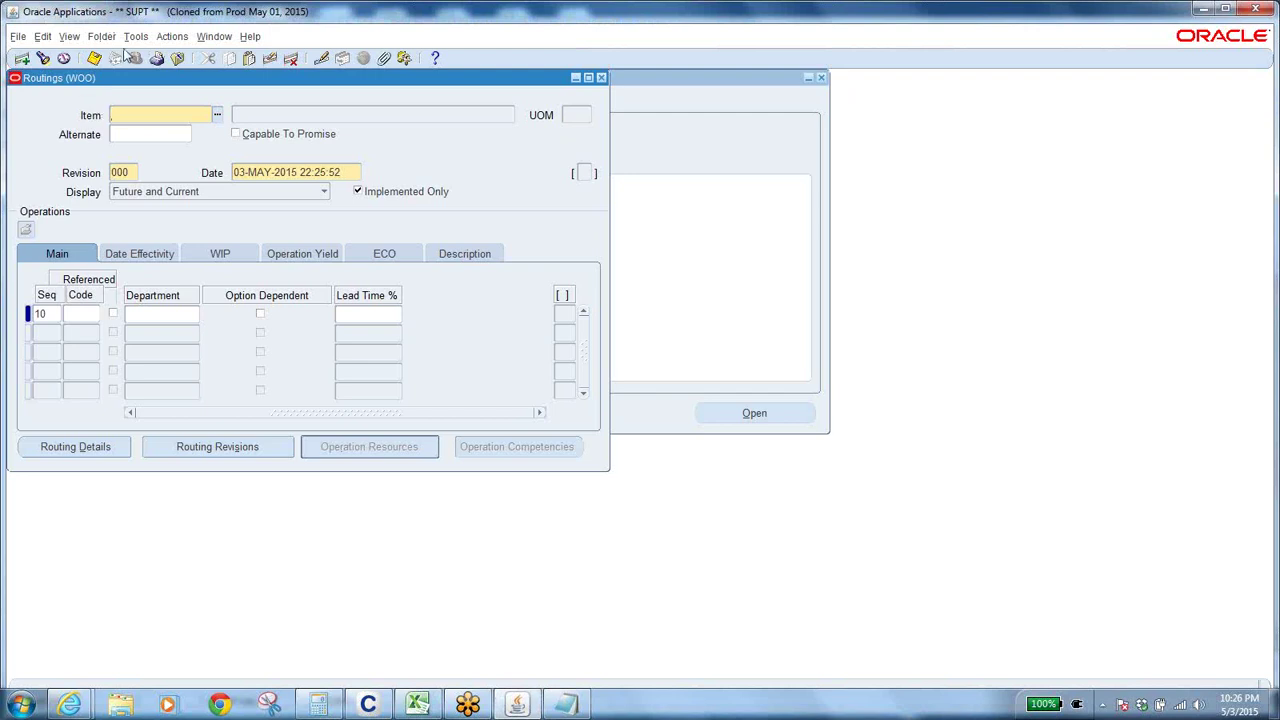
{"action": "left_click", "coordinate": [73, 40]}
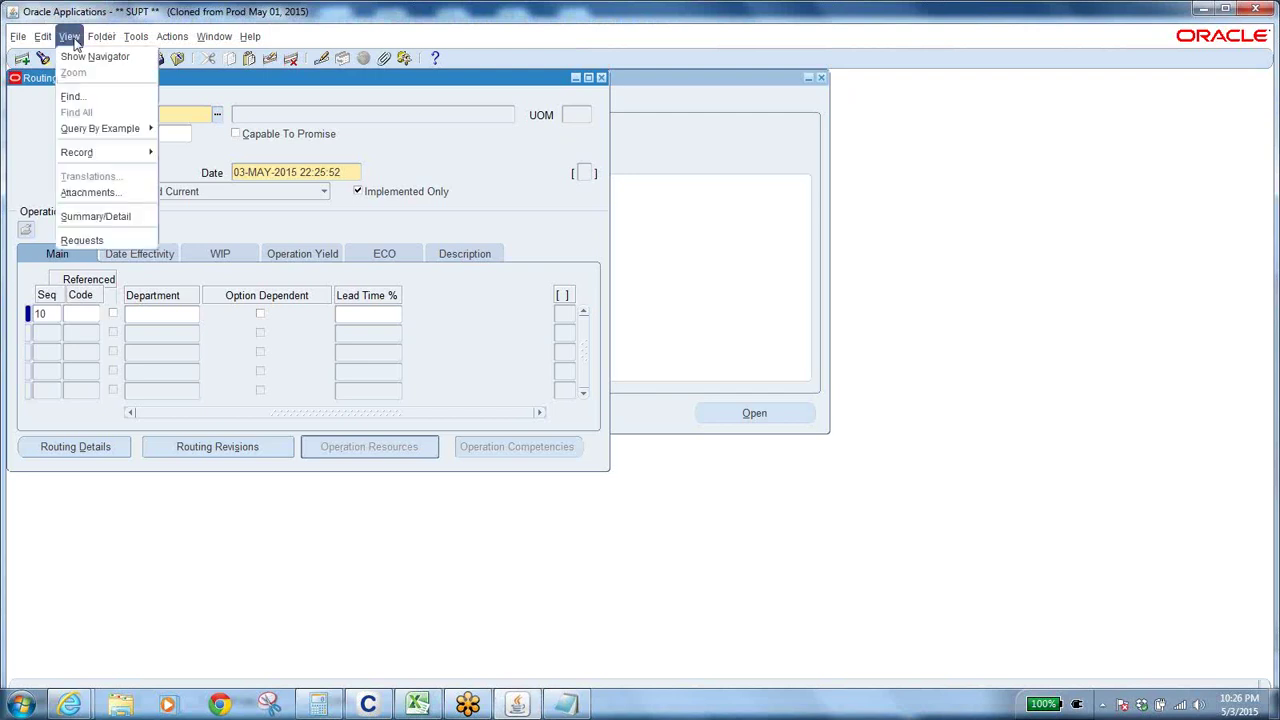
{"action": "left_click", "coordinate": [88, 98]}
{"action": "type", "text": "80281134A71"}
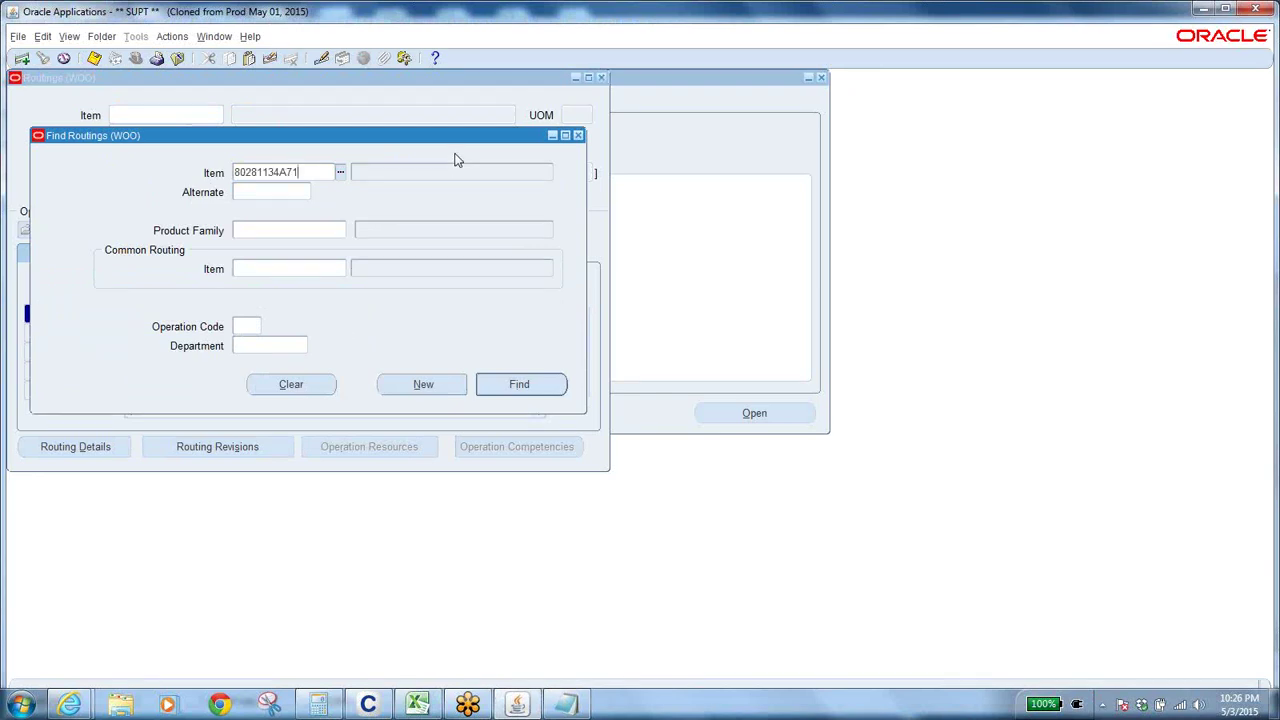
{"action": "left_click", "coordinate": [505, 387]}
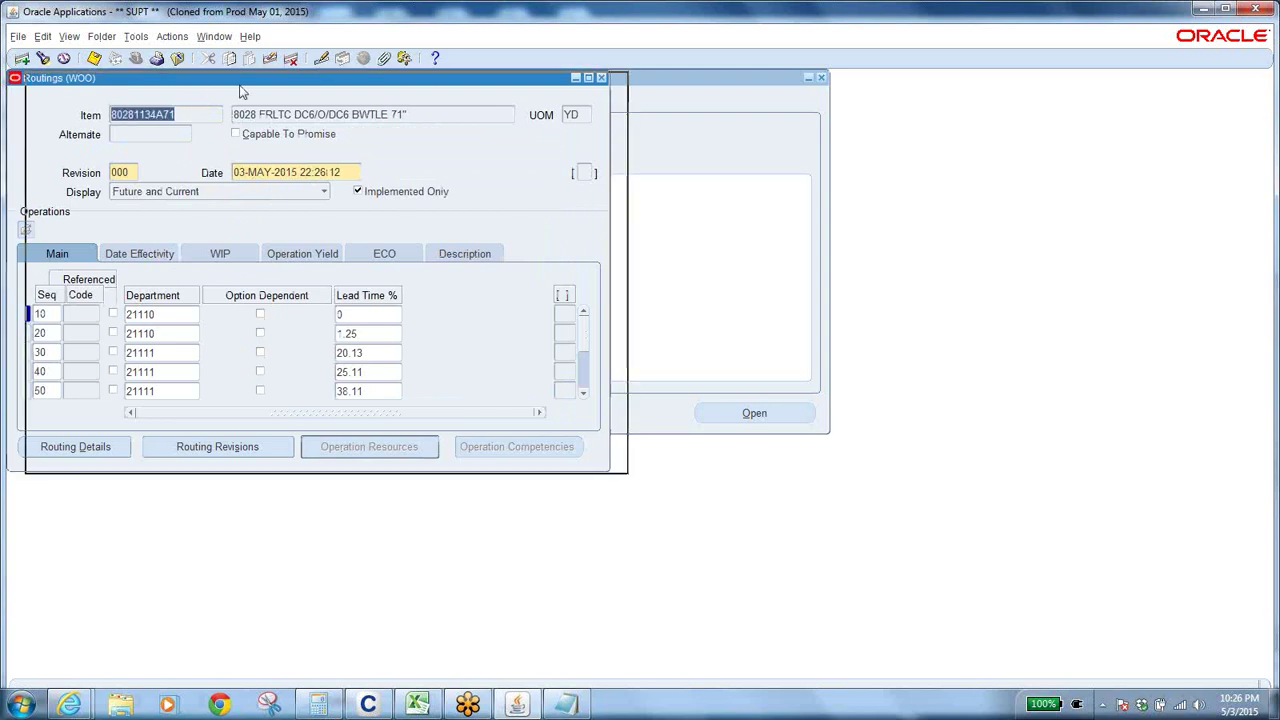
Step: Move the Routings and Find Routings windows clear of the navigator's function list
{"action": "left_click_drag", "start_coordinate": [200, 80], "coordinate": [588, 94]}
{"action": "double_click", "coordinate": [268, 137]}
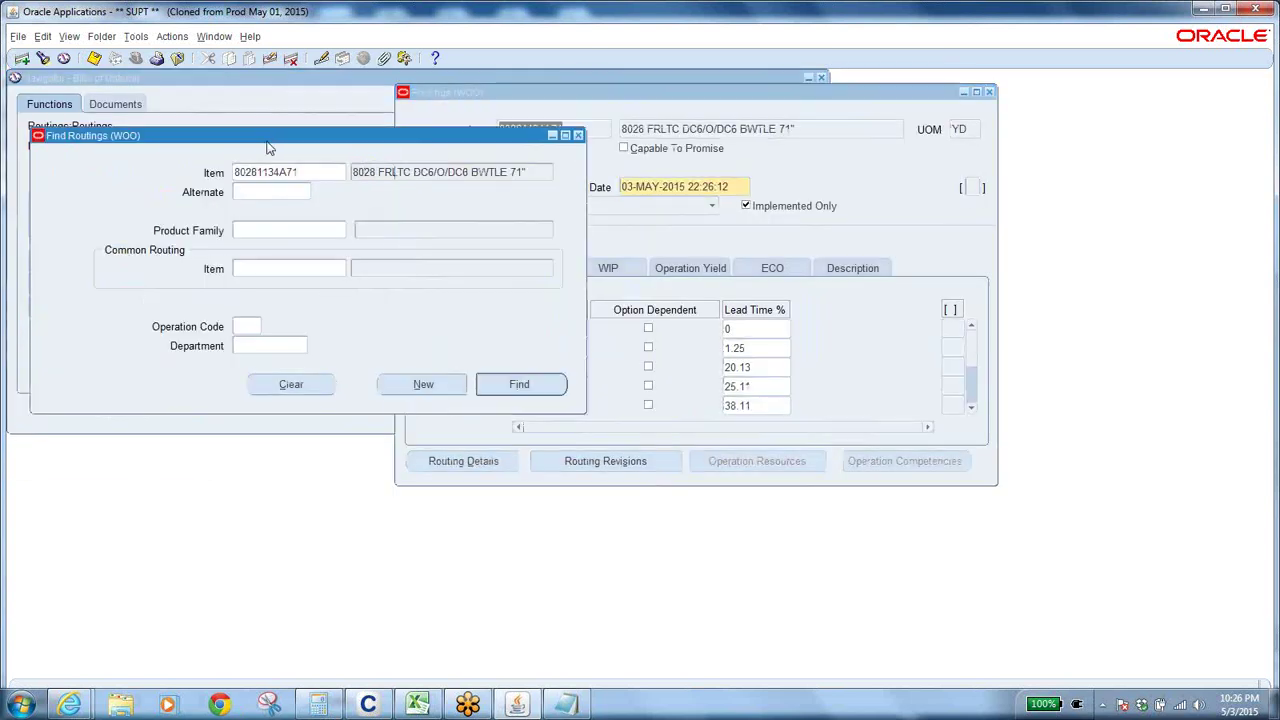
{"action": "double_click", "coordinate": [413, 80]}
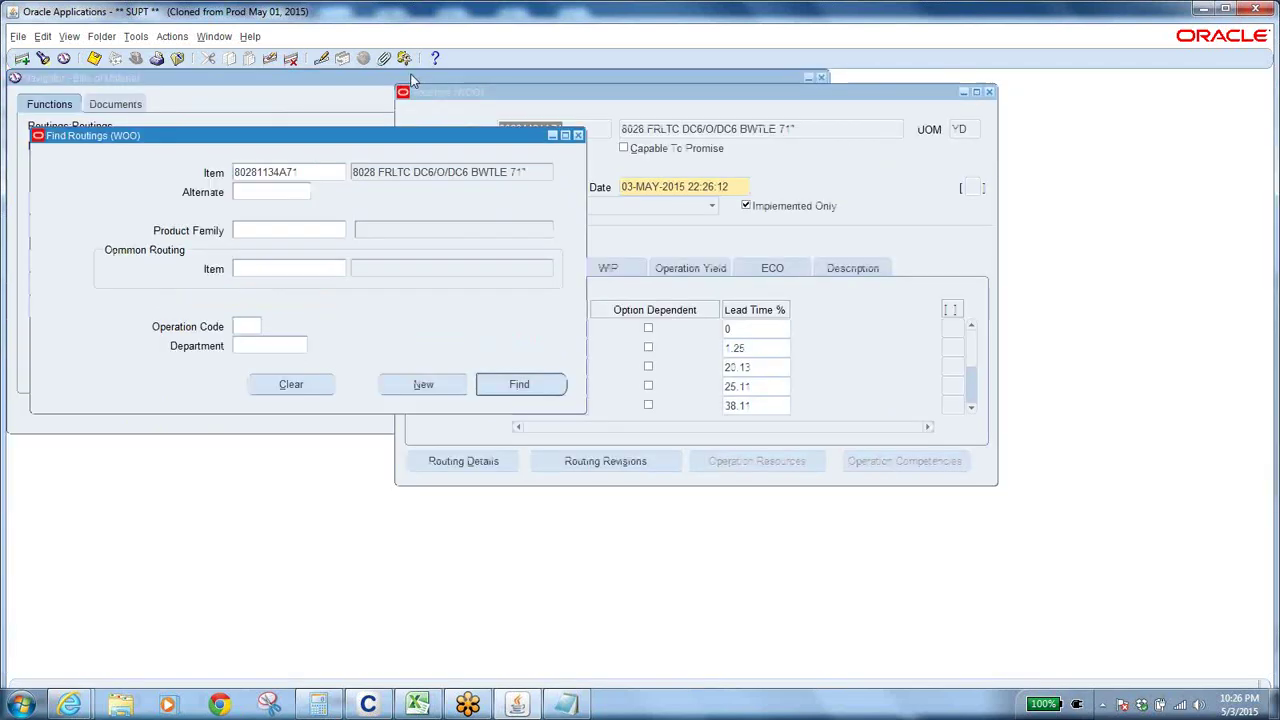
{"action": "left_click_drag", "start_coordinate": [347, 138], "coordinate": [640, 112]}
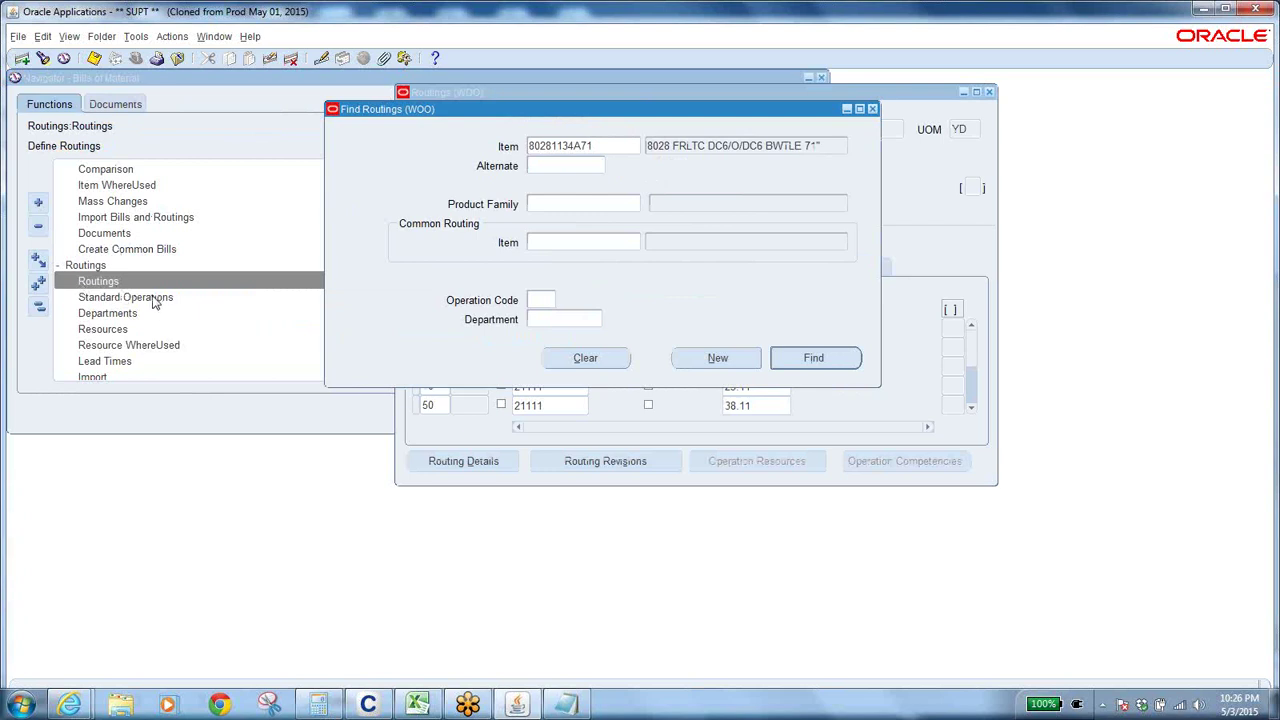
Step: Go over the Resources, Departments and Routings functions in the navigator
{"action": "left_click", "coordinate": [124, 331]}
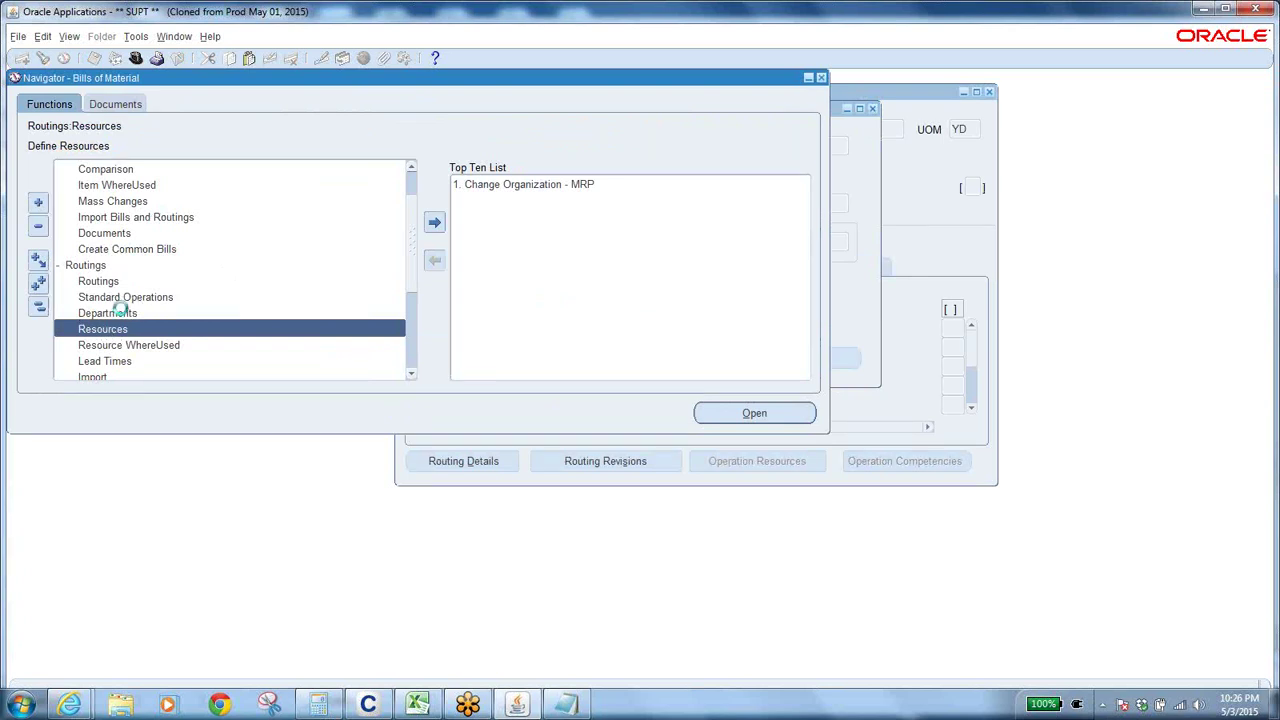
{"action": "left_click", "coordinate": [122, 313]}
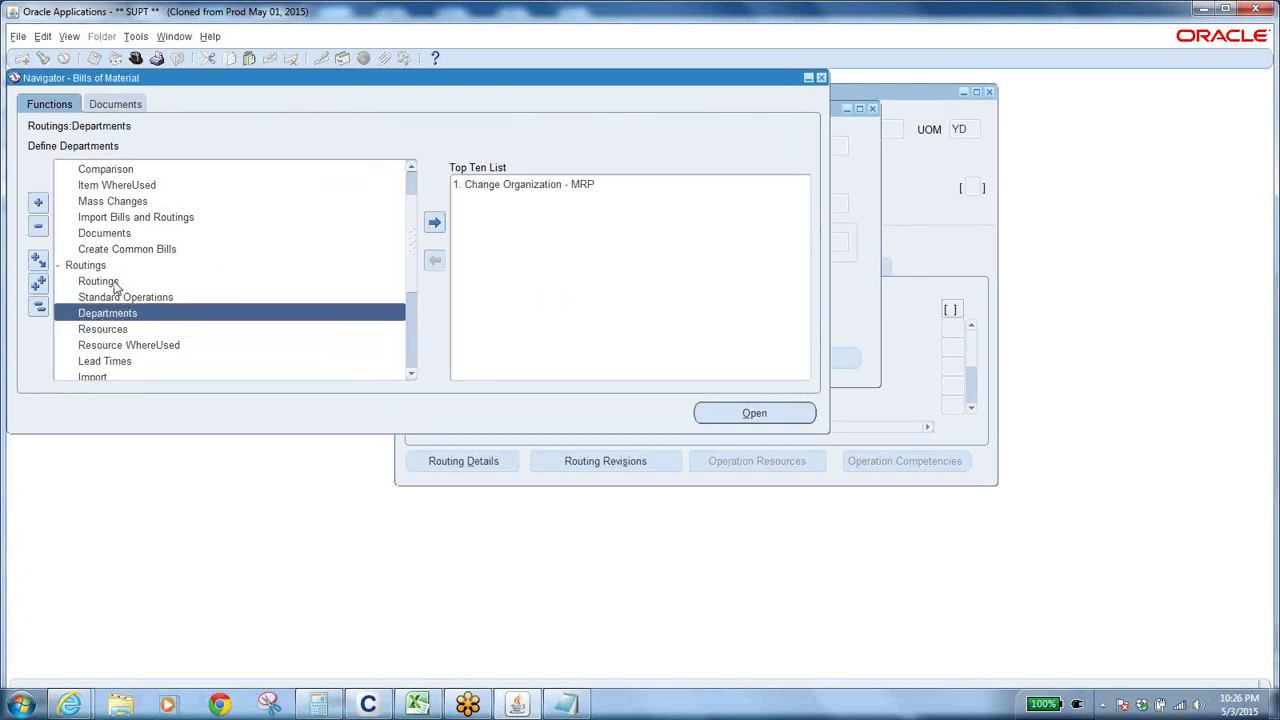
{"action": "left_click", "coordinate": [116, 284]}
Step: Return to the routing of item 80281134A71 and go through its operation sequences 10 to 90 with their departments
{"action": "left_click", "coordinate": [874, 426]}
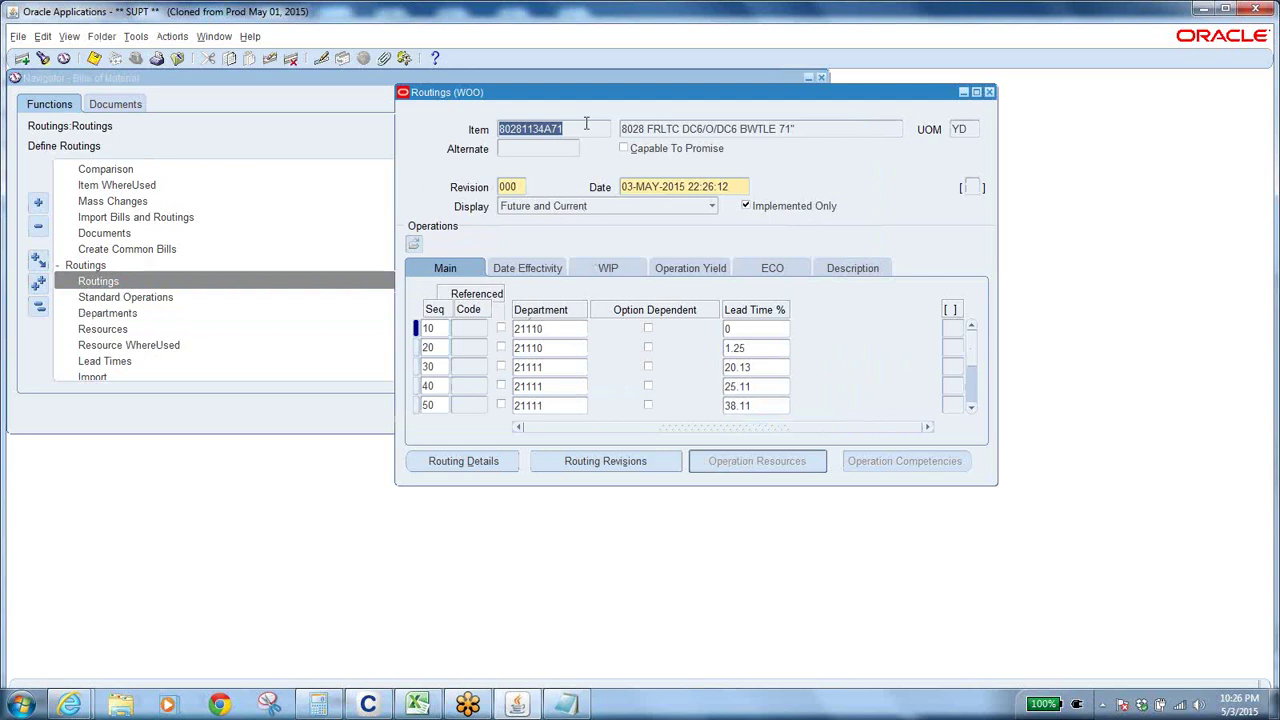
{"action": "key", "text": "End"}
{"action": "left_click", "coordinate": [439, 328]}
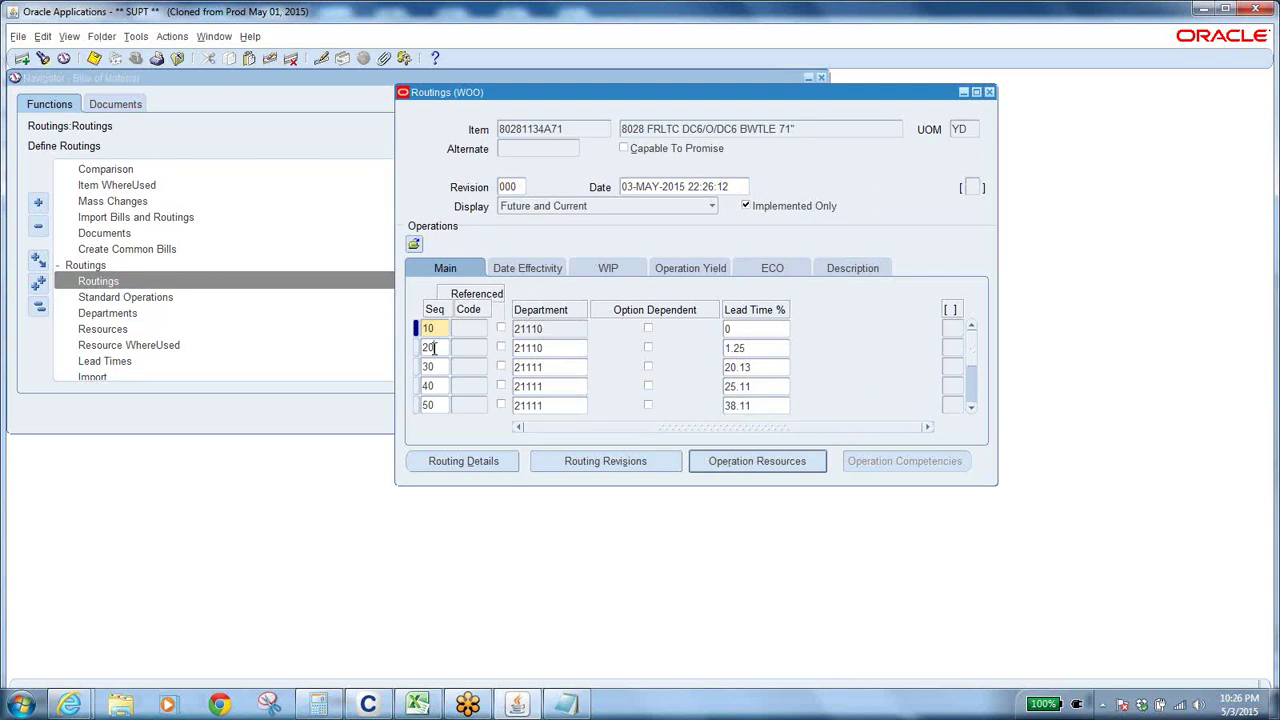
{"action": "left_click", "coordinate": [437, 347]}
{"action": "left_click", "coordinate": [437, 366]}
{"action": "left_click", "coordinate": [437, 386]}
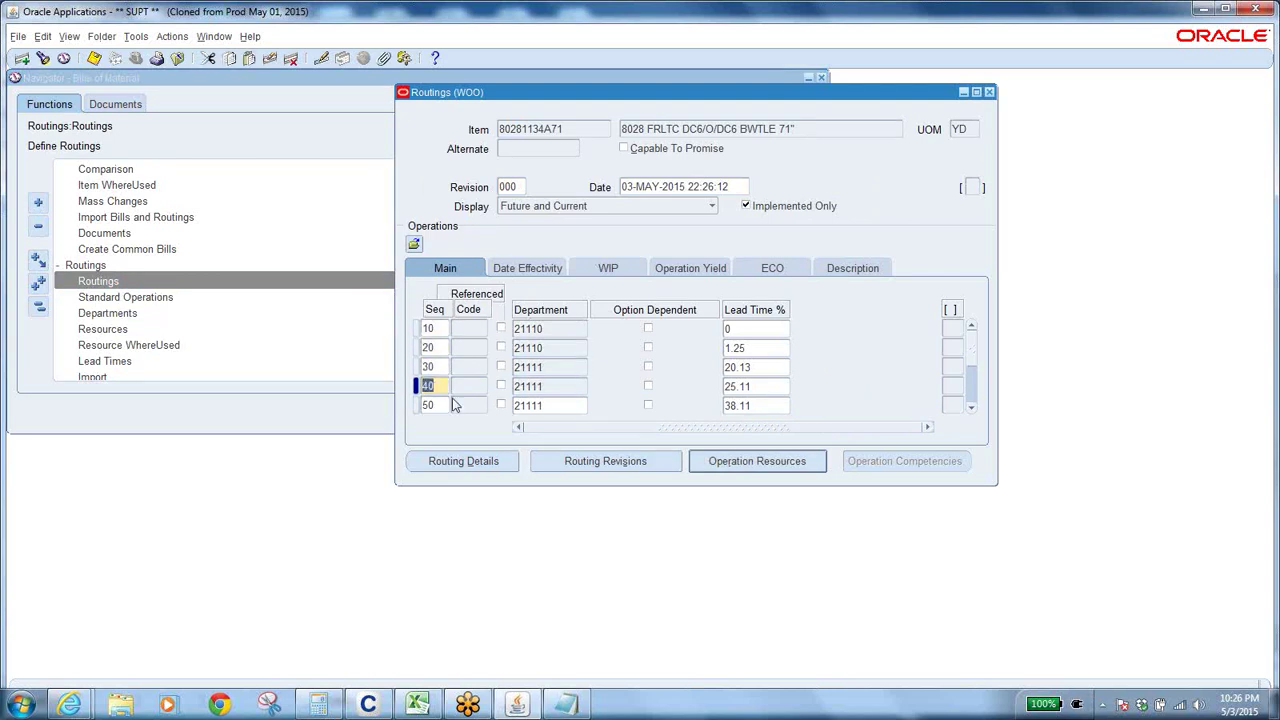
{"action": "left_click", "coordinate": [975, 390]}
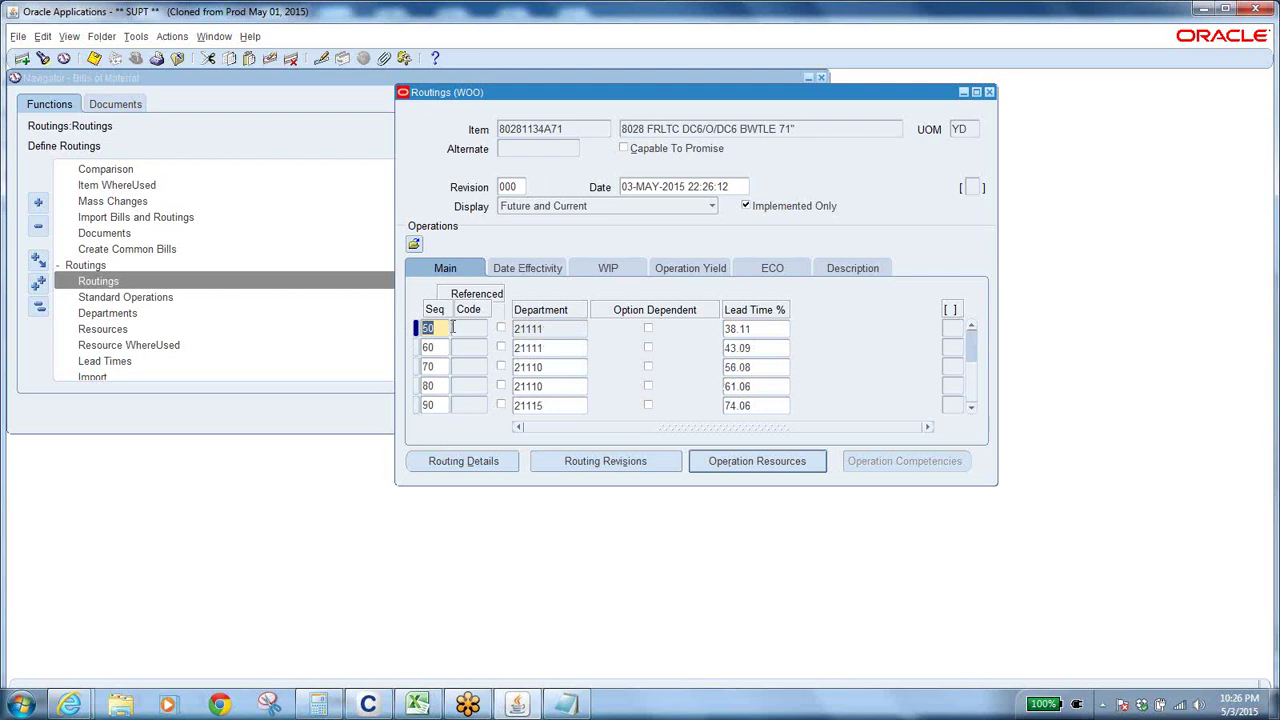
{"action": "type", "text": "60"}
{"action": "key", "text": "Tab"}
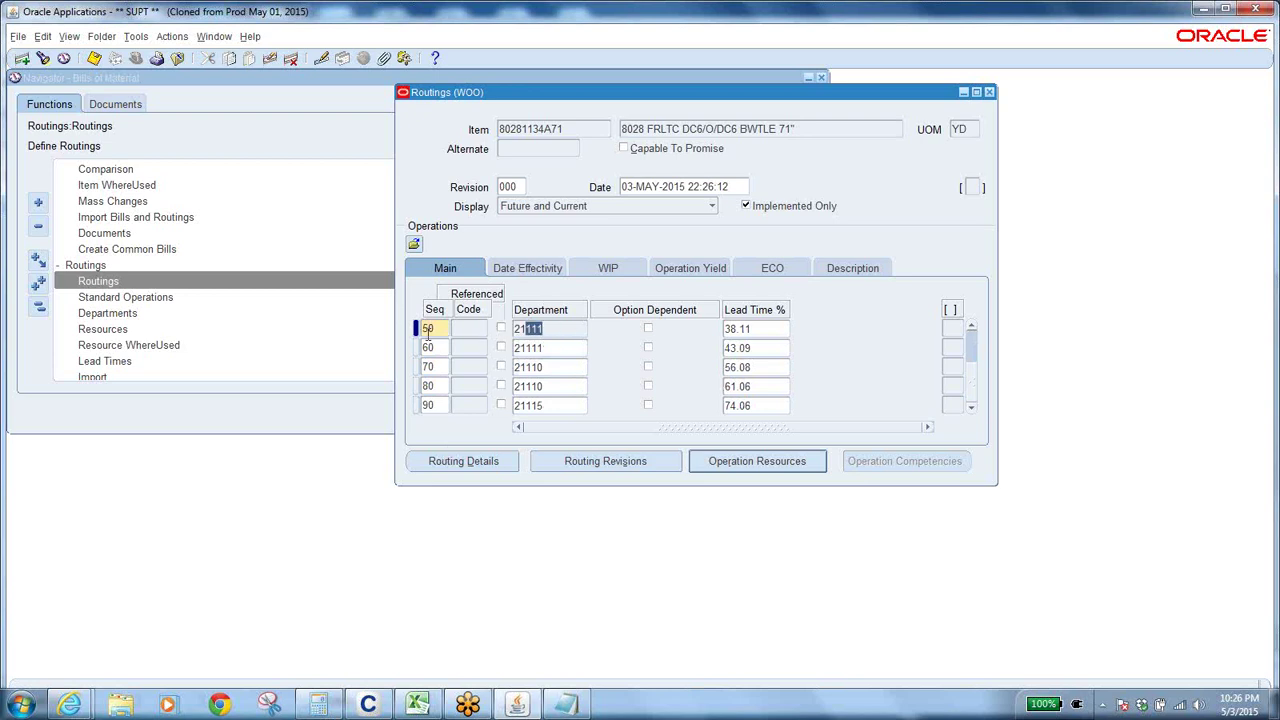
Step: Review the machine and labor resources of operation 50, including the available basis options, and close the operation resources
{"action": "left_click", "coordinate": [762, 464]}
{"action": "left_click", "coordinate": [516, 284]}
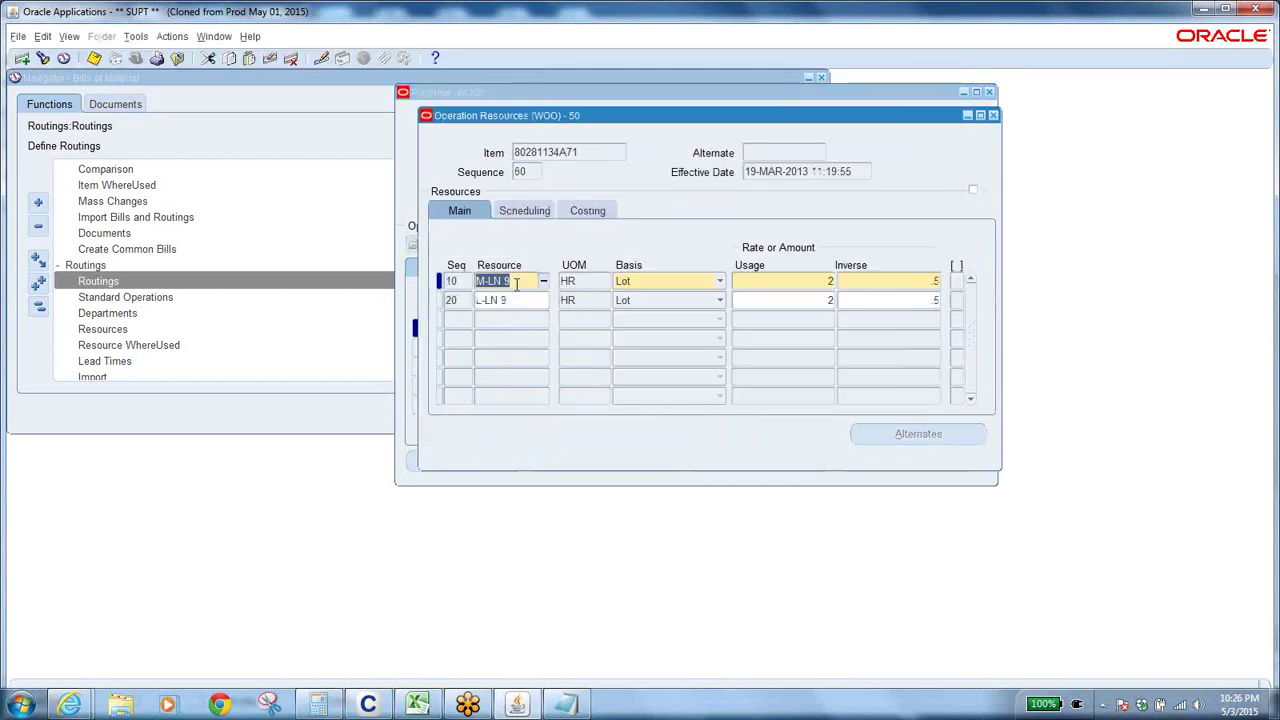
{"action": "left_click", "coordinate": [512, 300]}
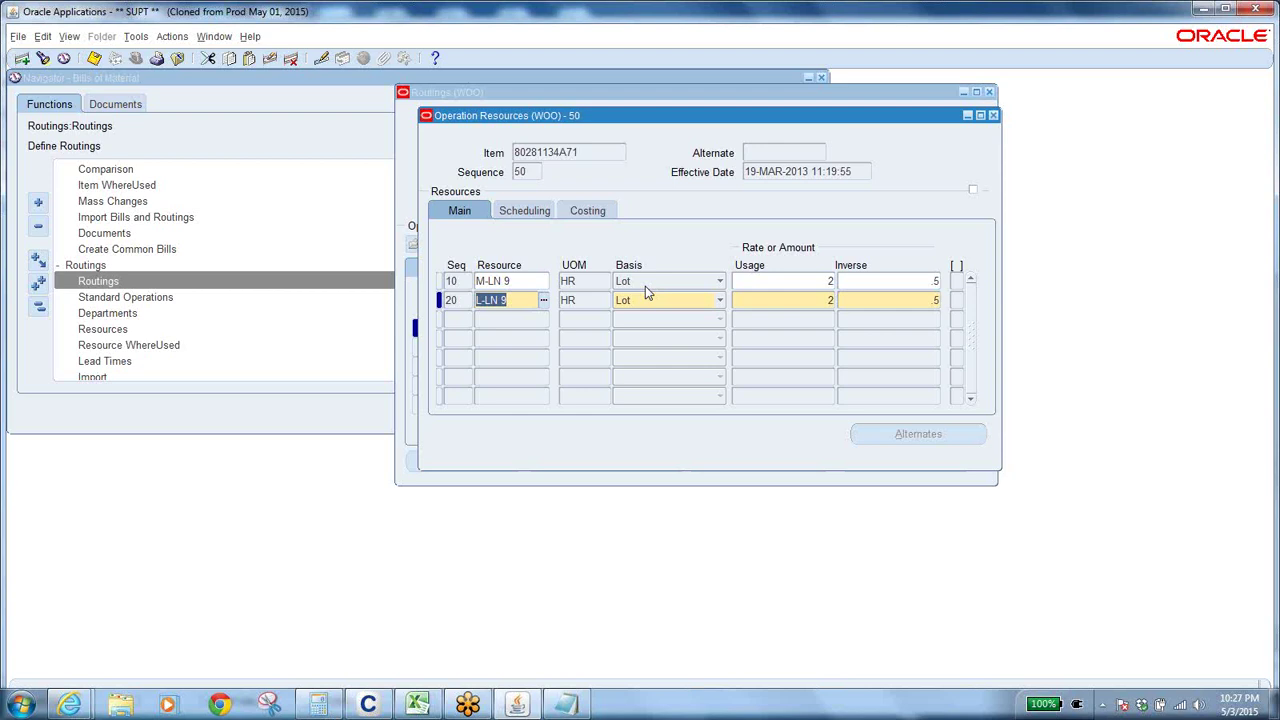
{"action": "left_click", "coordinate": [703, 295]}
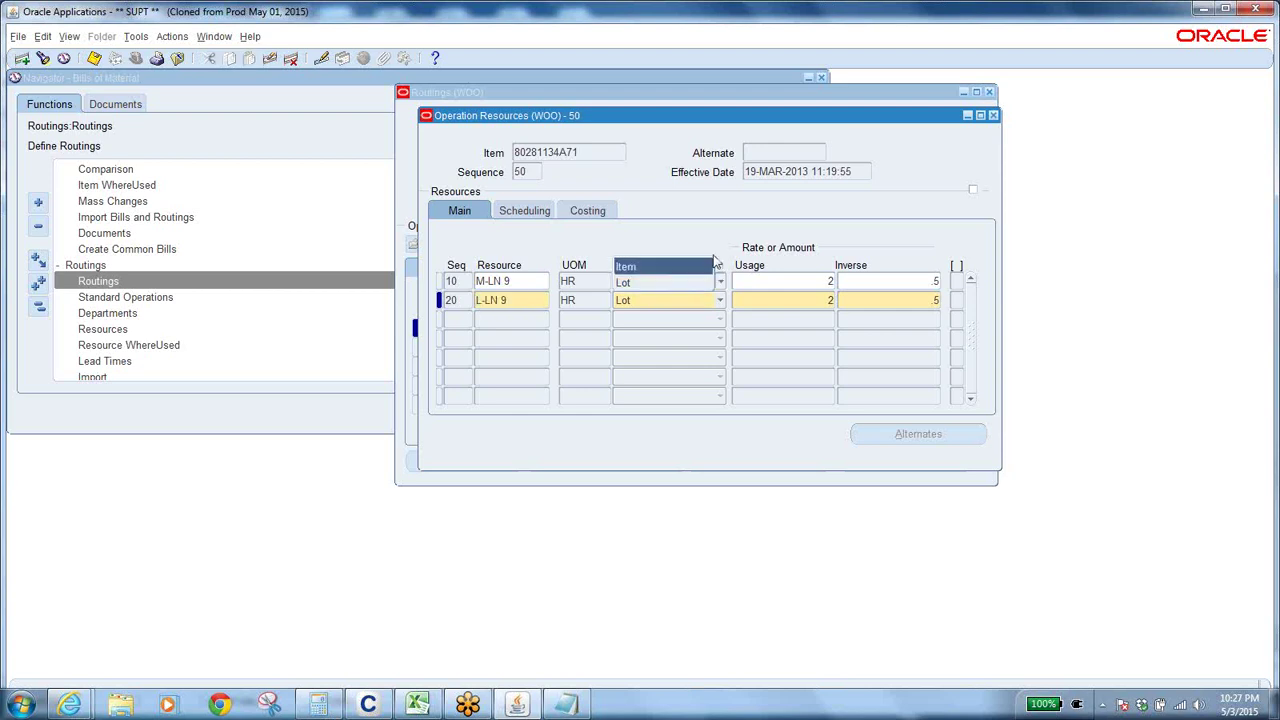
{"action": "left_click", "coordinate": [713, 270]}
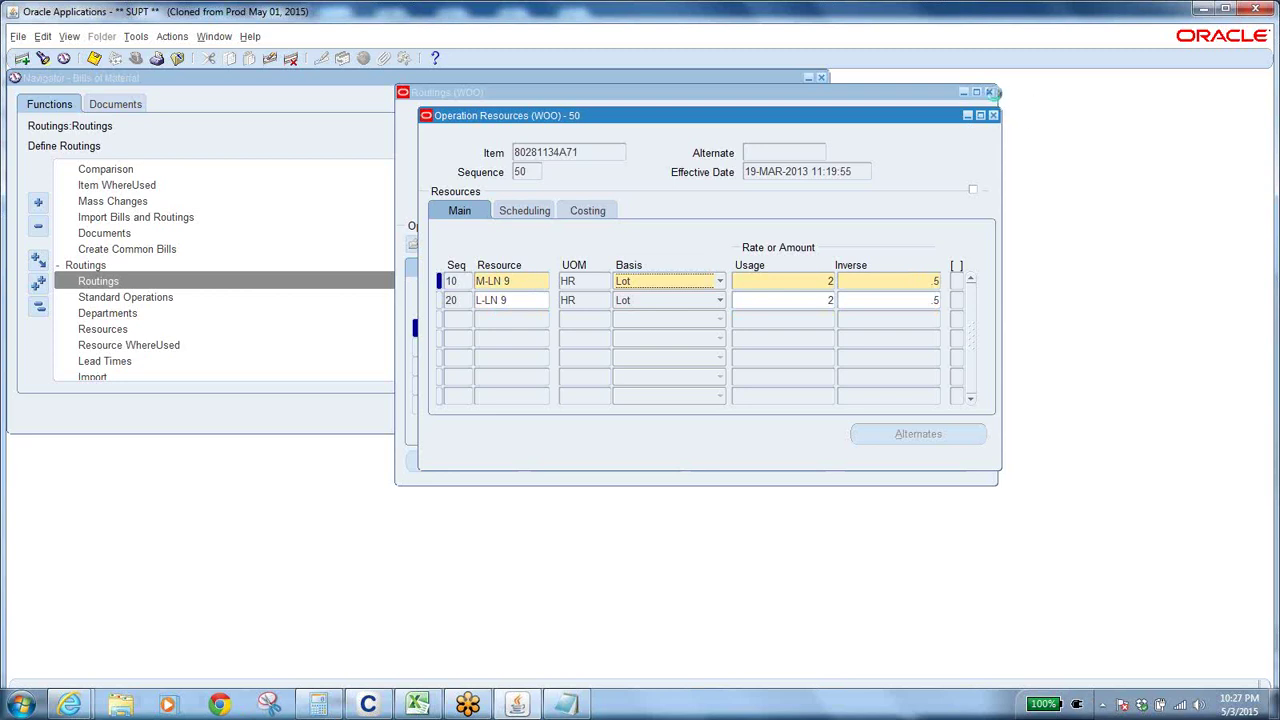
{"action": "left_click", "coordinate": [993, 115]}
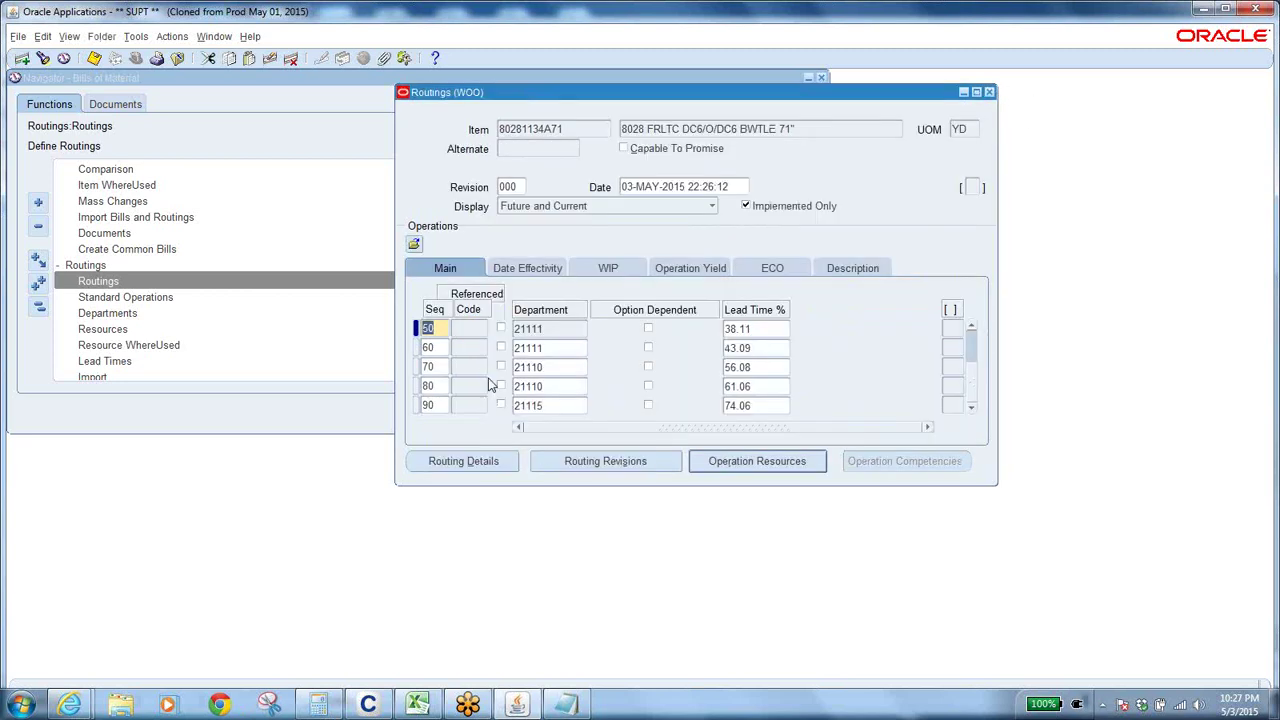
Step: Check the completion subinventory and locator in the routing details, and close them
{"action": "left_click", "coordinate": [436, 328]}
{"action": "left_click", "coordinate": [478, 458]}
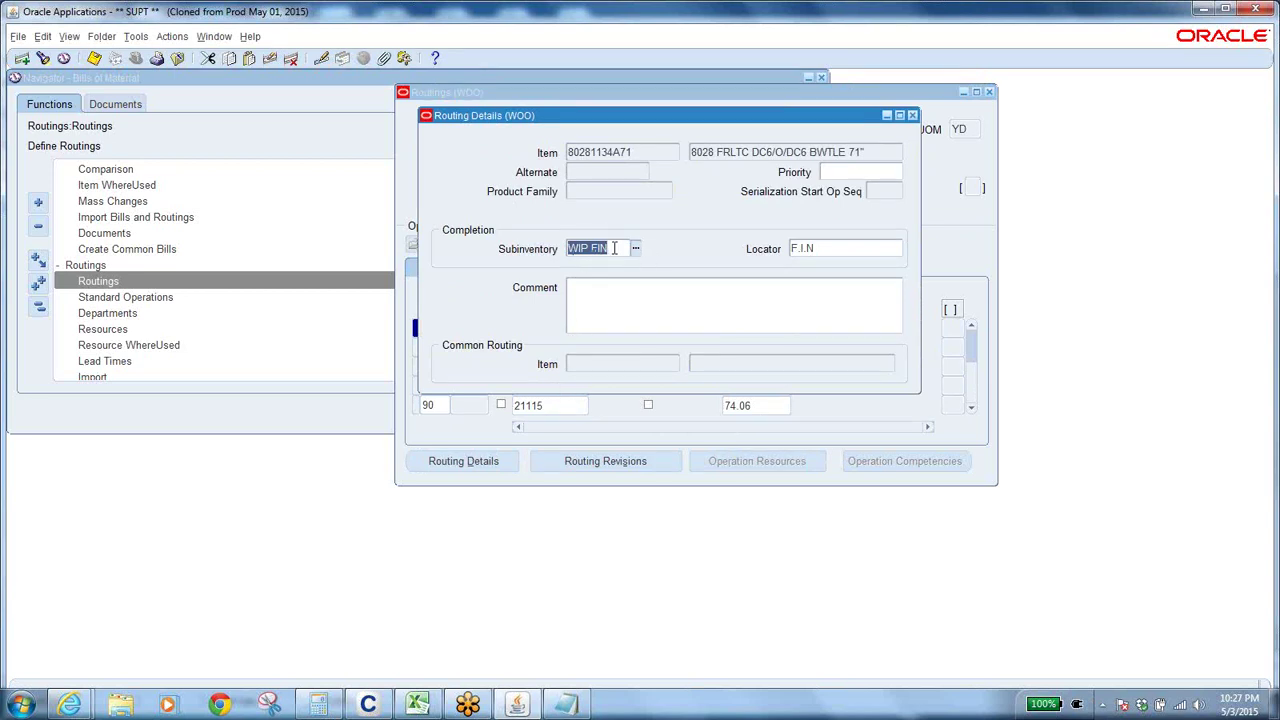
{"action": "left_click", "coordinate": [912, 115]}
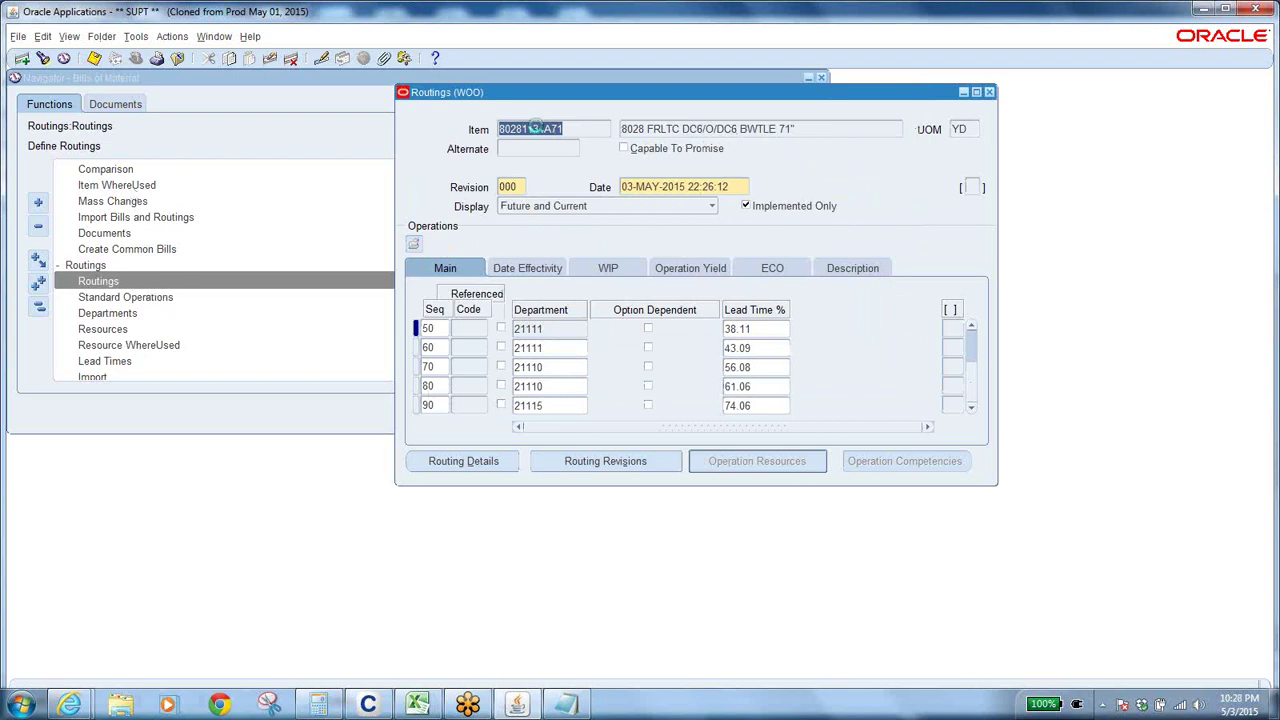
Step: Copy the item number from the routing header and close the Routings form
{"action": "right_click", "coordinate": [541, 137]}
{"action": "left_click", "coordinate": [560, 154]}
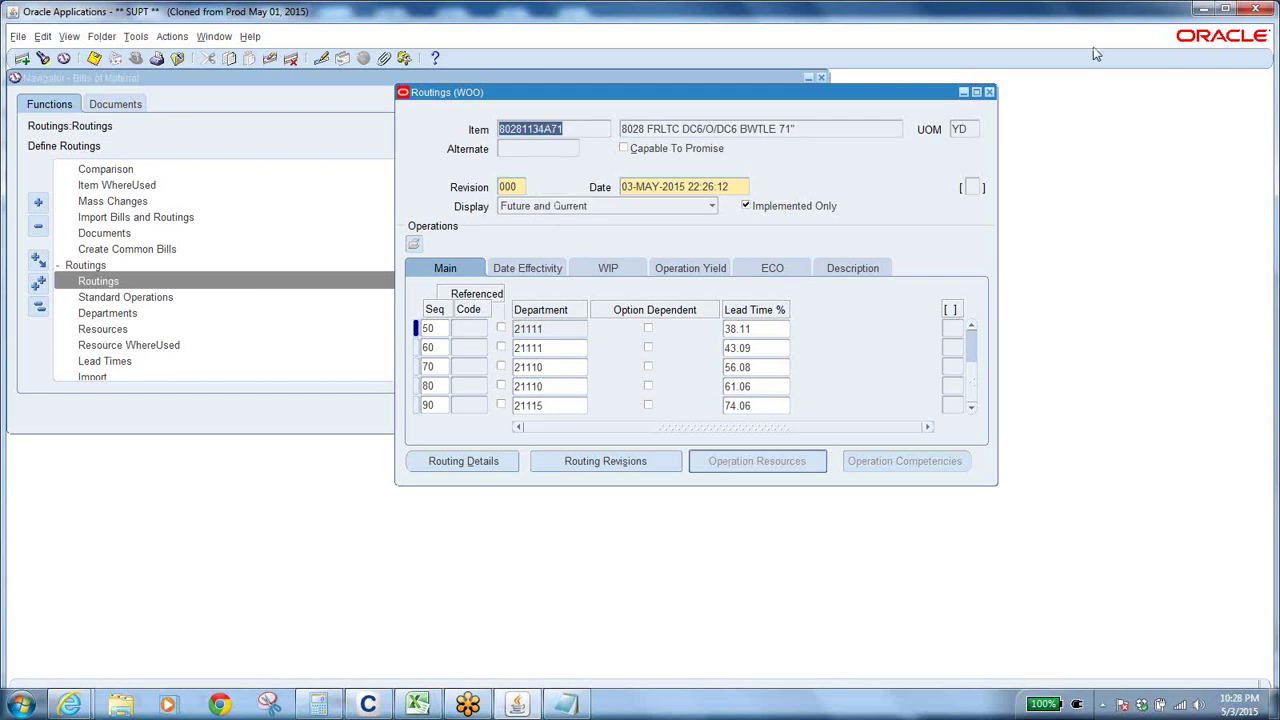
{"action": "left_click", "coordinate": [989, 92]}
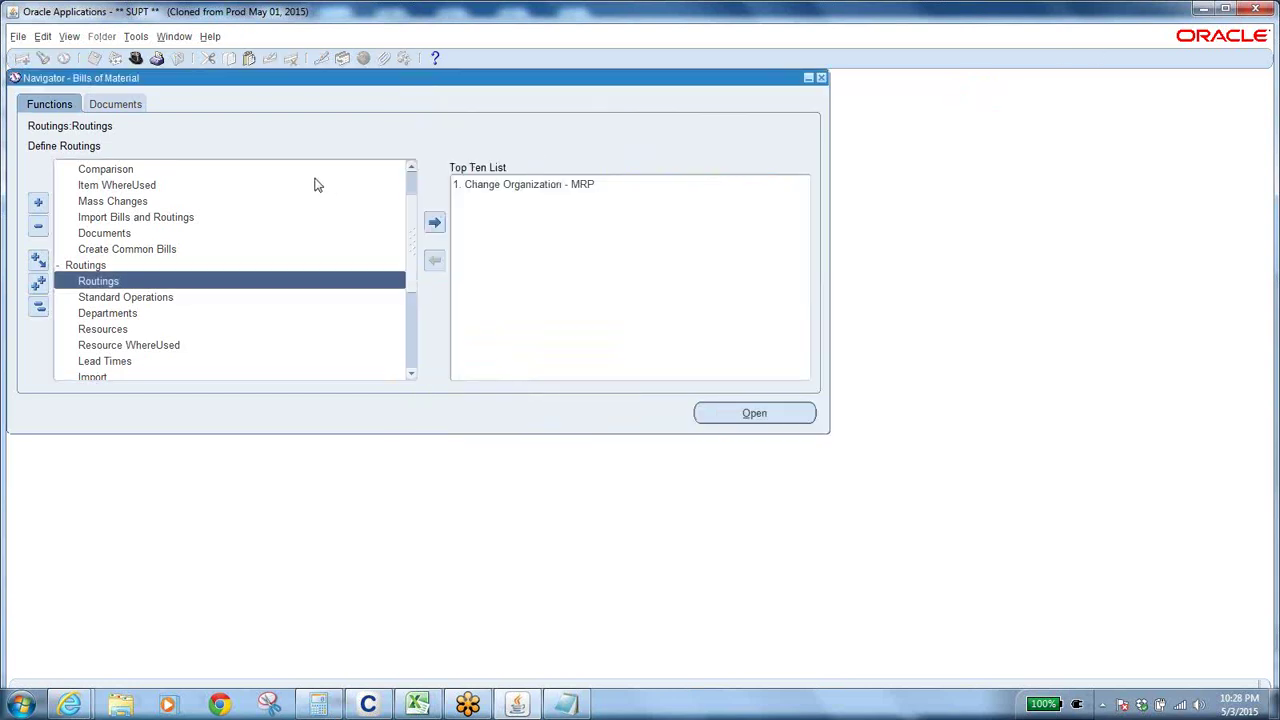
Step: Open the Indented Bills function and find the bill of material for item 80281134A71
{"action": "left_click", "coordinate": [39, 307]}
{"action": "double_click", "coordinate": [88, 168]}
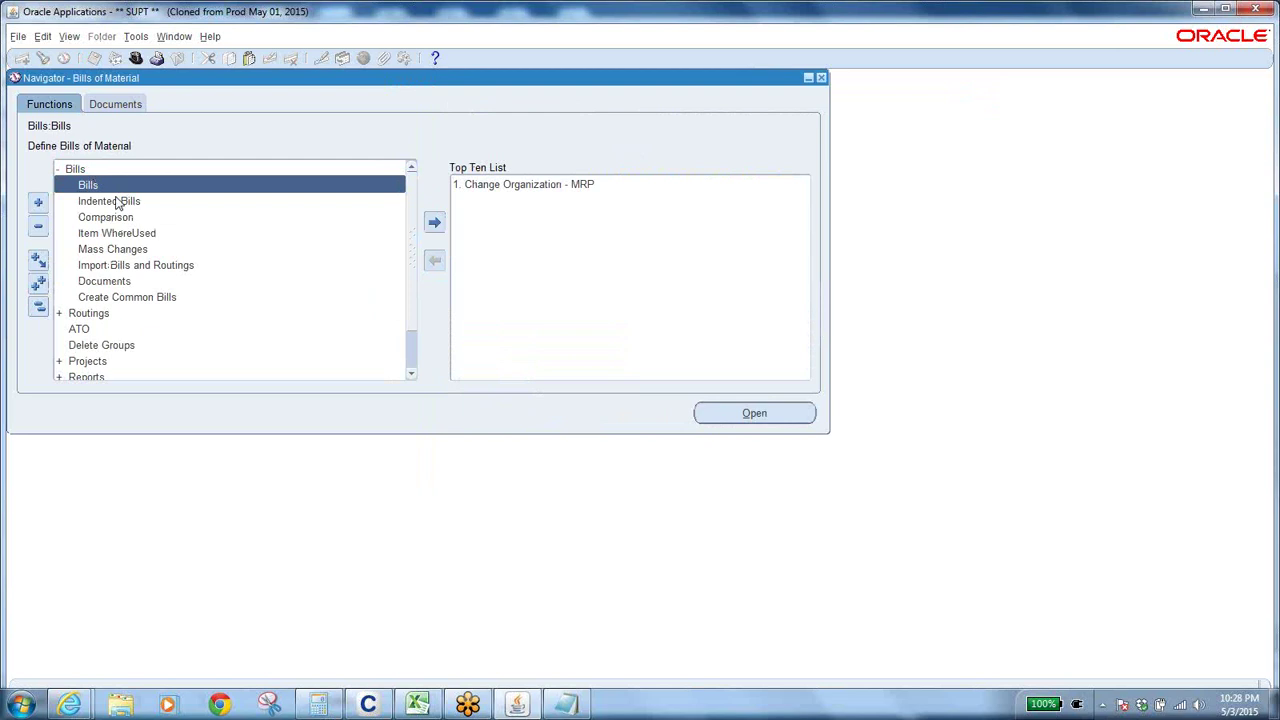
{"action": "double_click", "coordinate": [100, 201]}
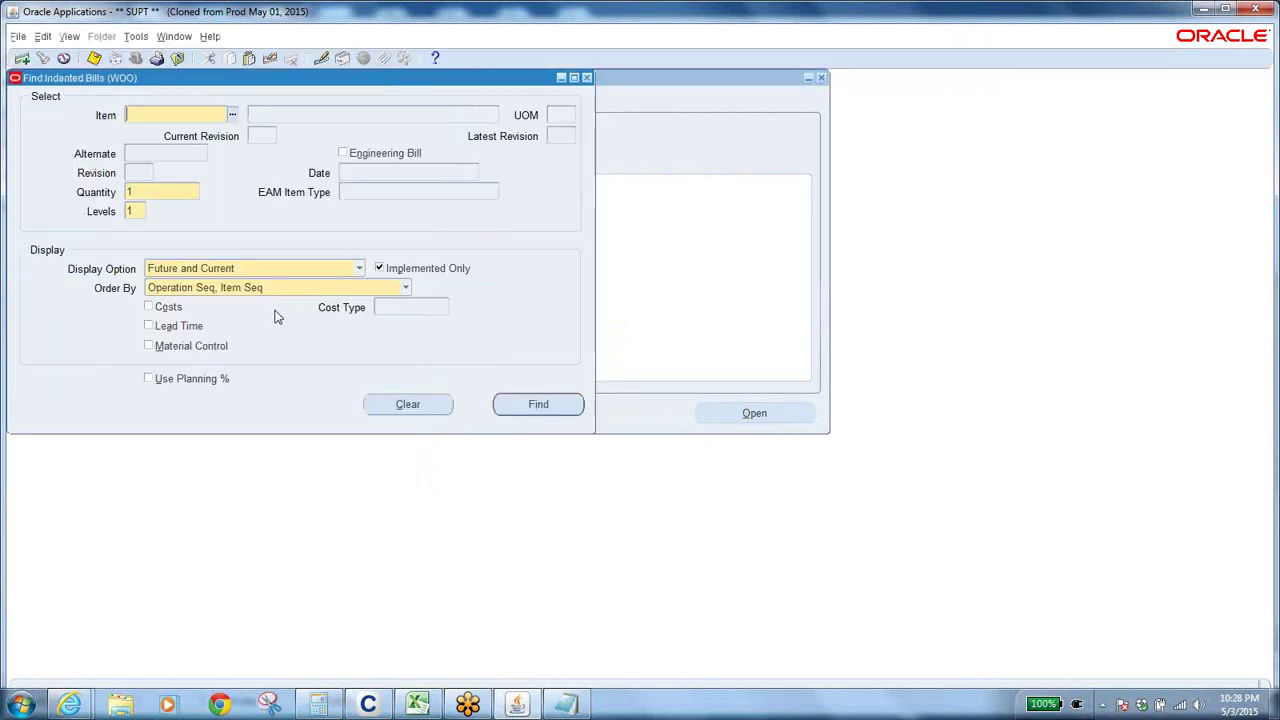
{"action": "type", "text": "80281134A71"}
{"action": "left_click", "coordinate": [541, 405]}
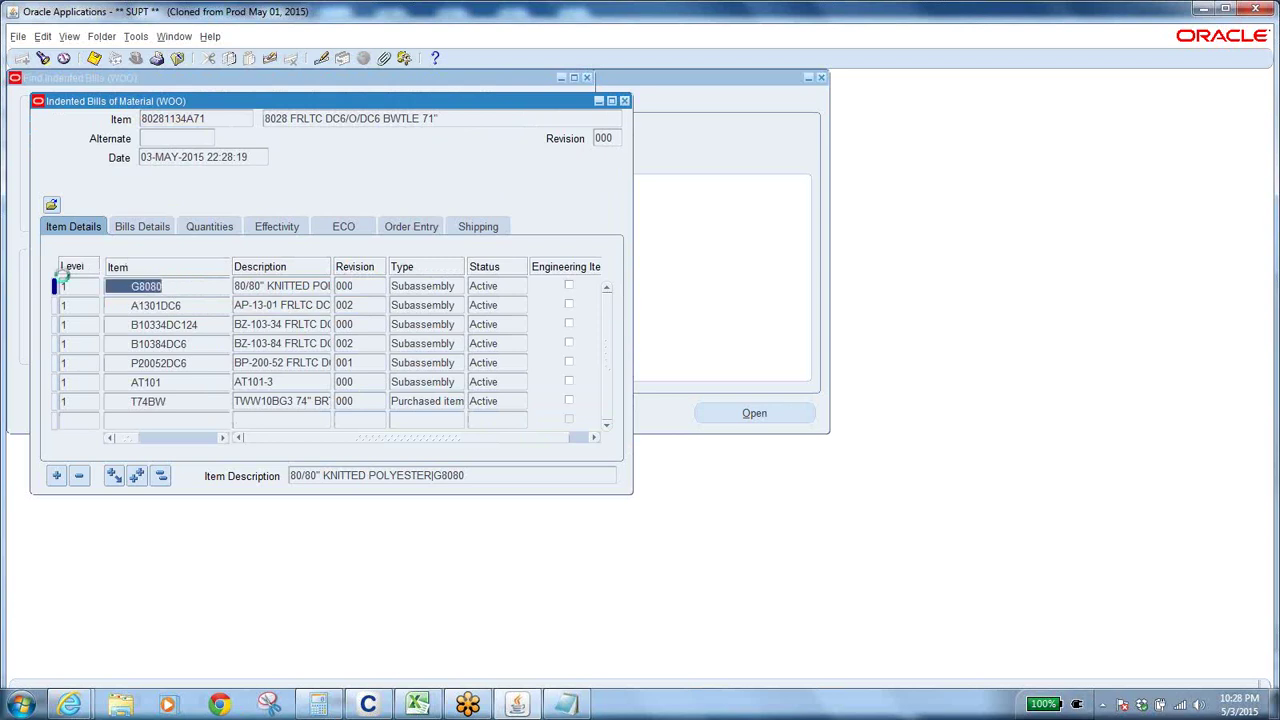
Step: Look over components G8080, A1301DC6 and B10334DC124 in the bill's item details
{"action": "left_click", "coordinate": [180, 306]}
{"action": "left_click", "coordinate": [177, 324]}
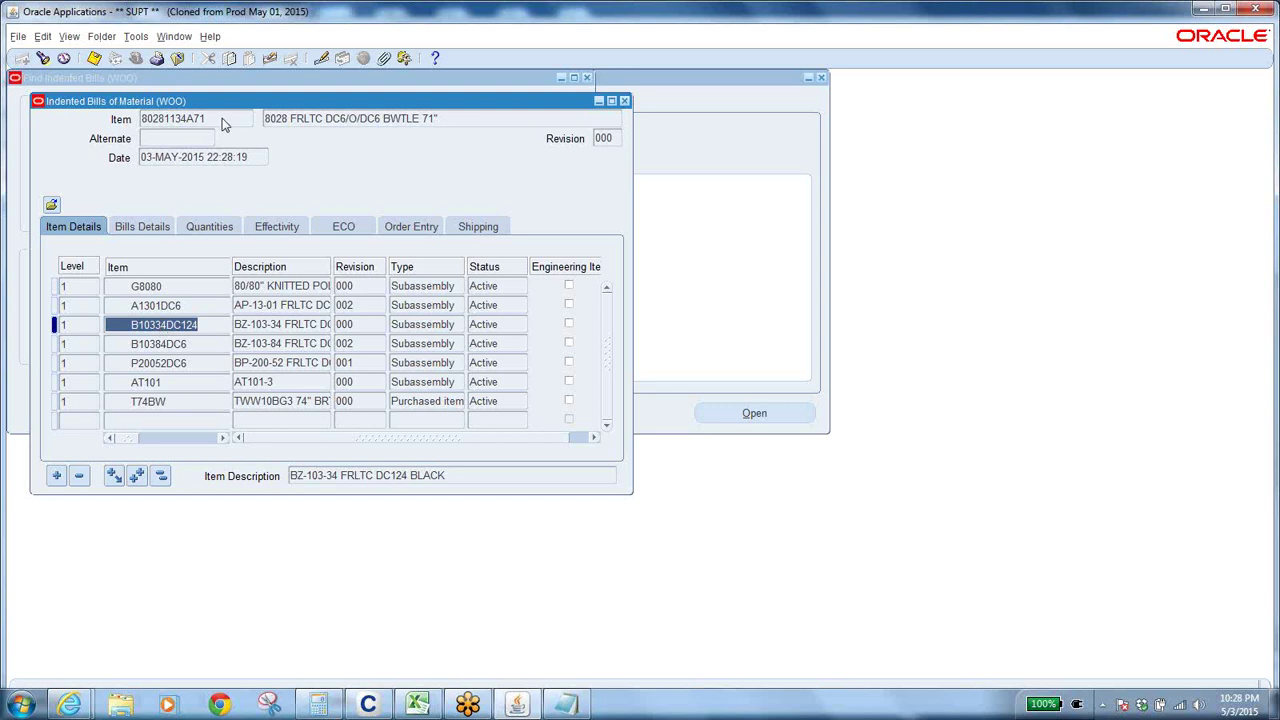
{"action": "left_click", "coordinate": [165, 287]}
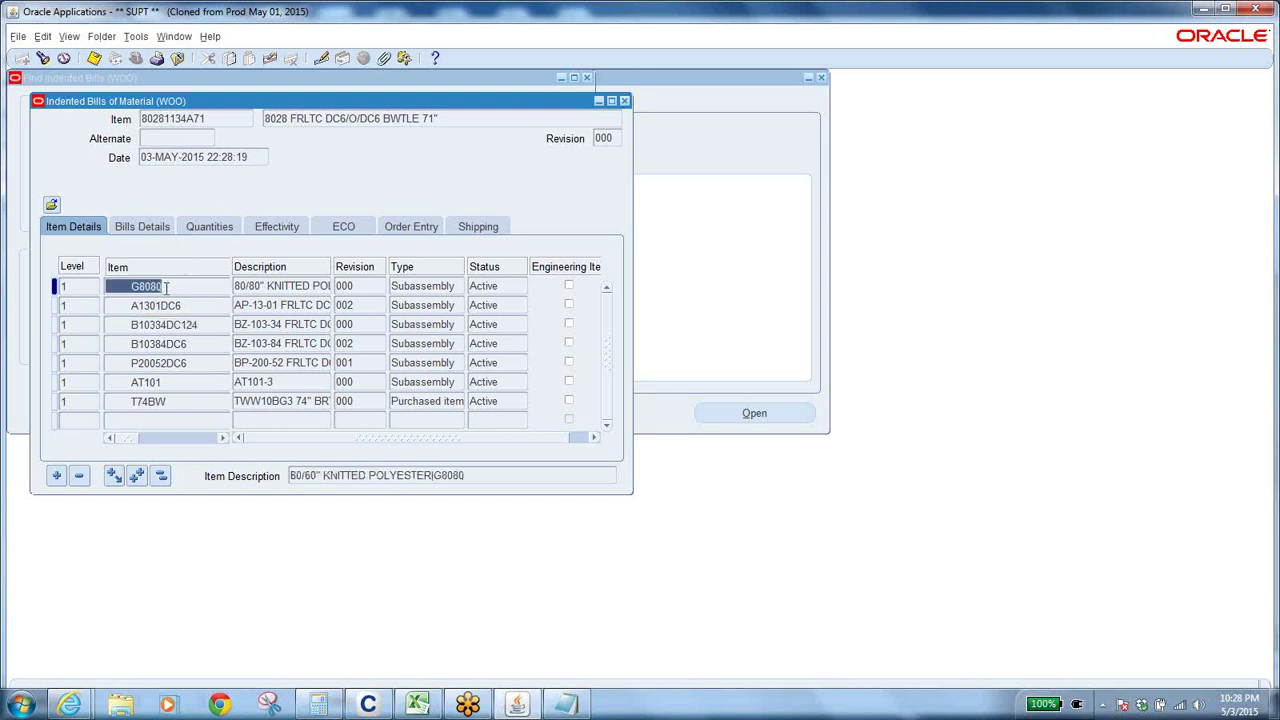
Step: Show the bills details and review the component list from G8080 through T74BW
{"action": "left_click", "coordinate": [137, 230]}
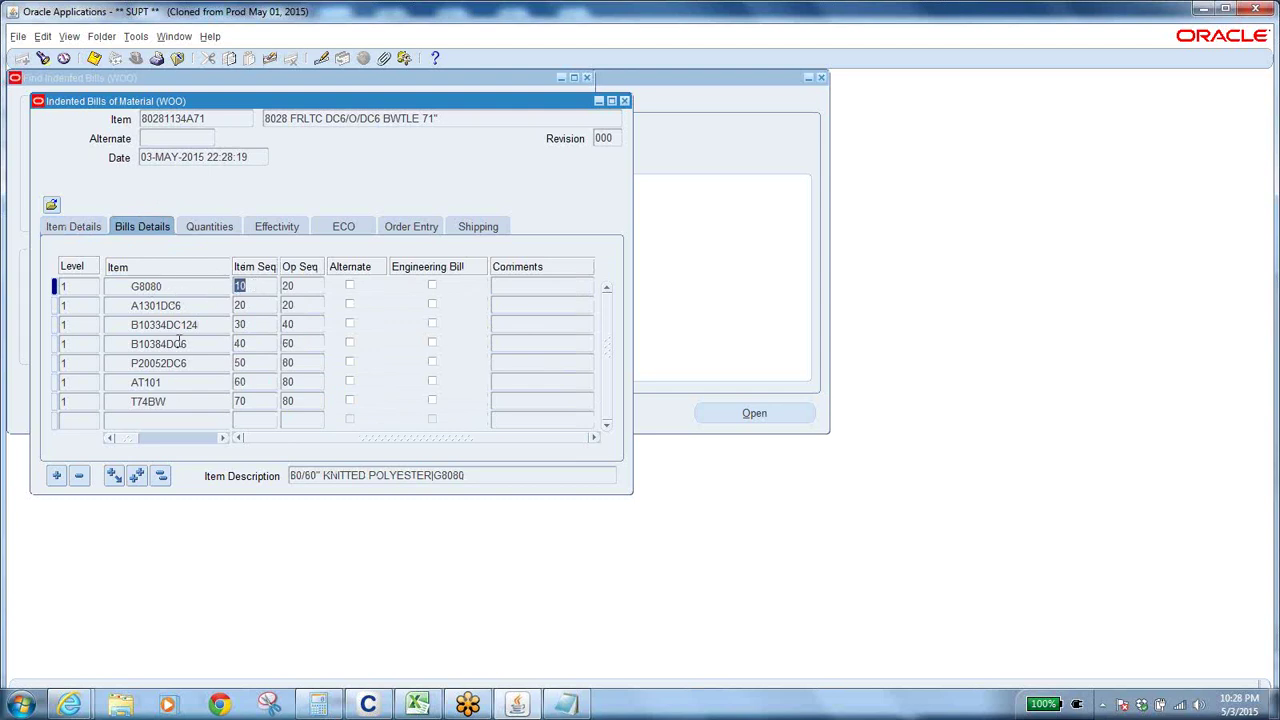
{"action": "left_click", "coordinate": [172, 400]}
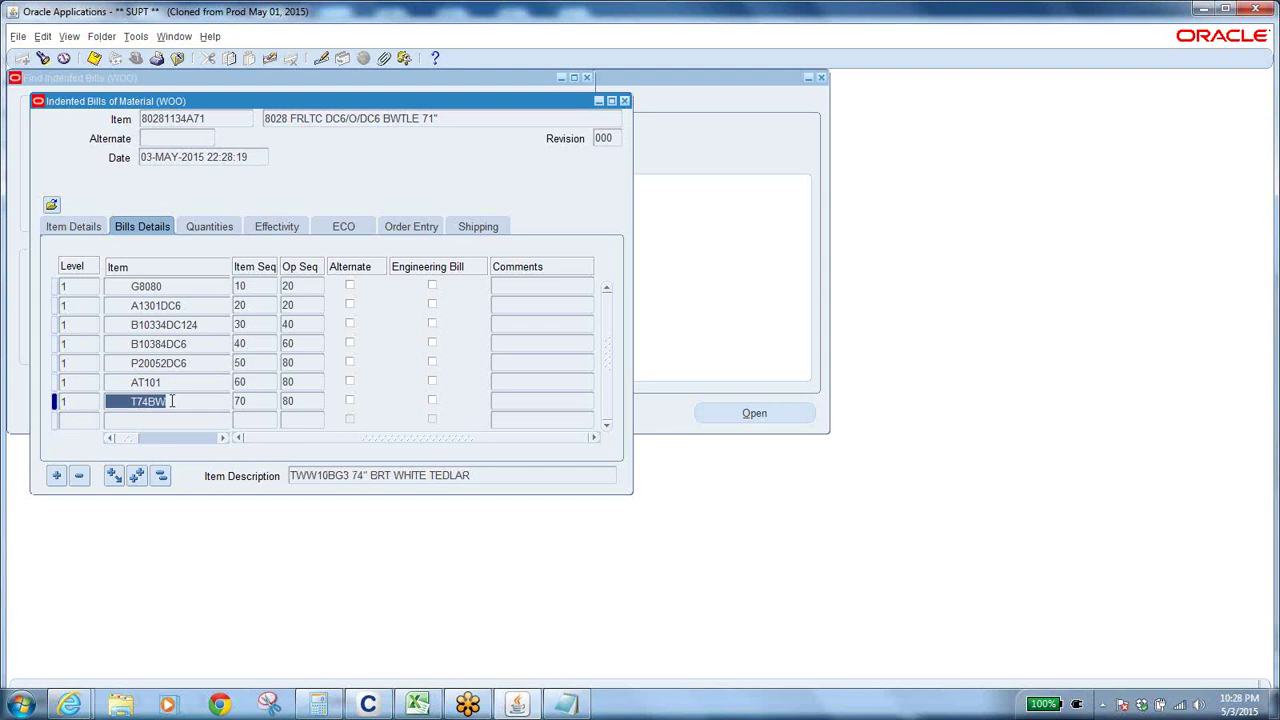
{"action": "left_click", "coordinate": [177, 289]}
{"action": "left_click", "coordinate": [181, 288]}
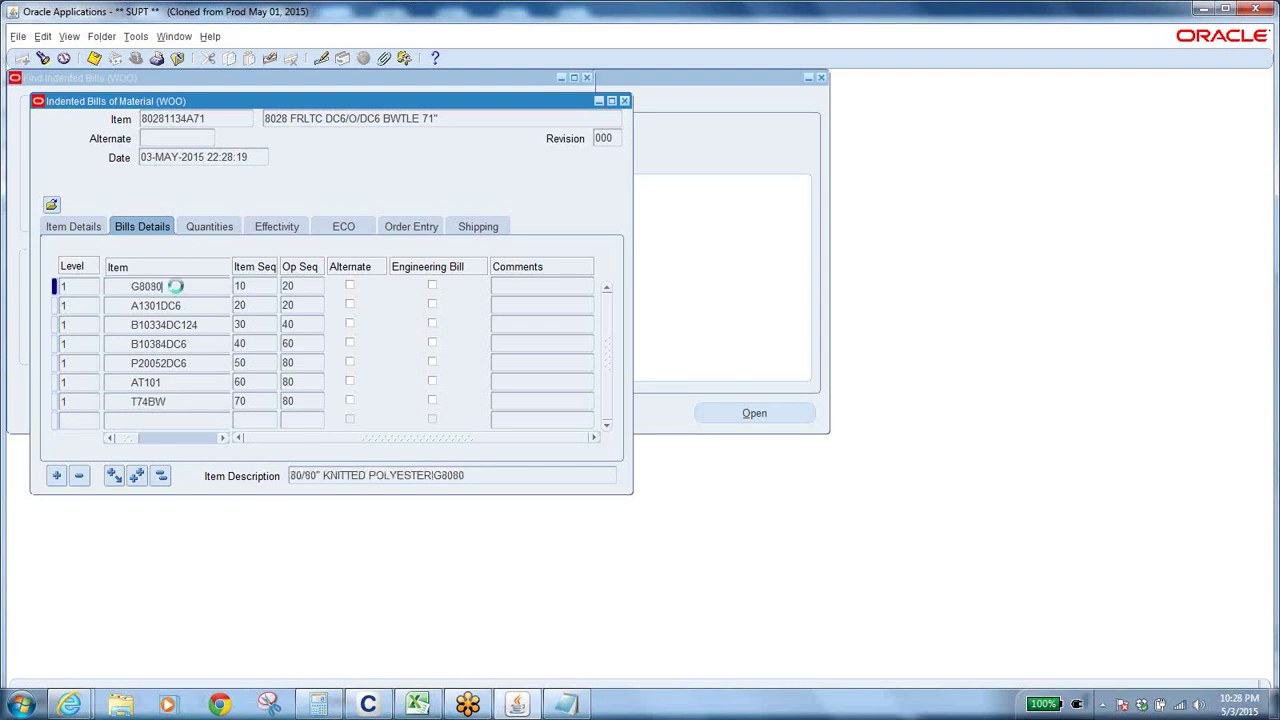
{"action": "left_click", "coordinate": [173, 396]}
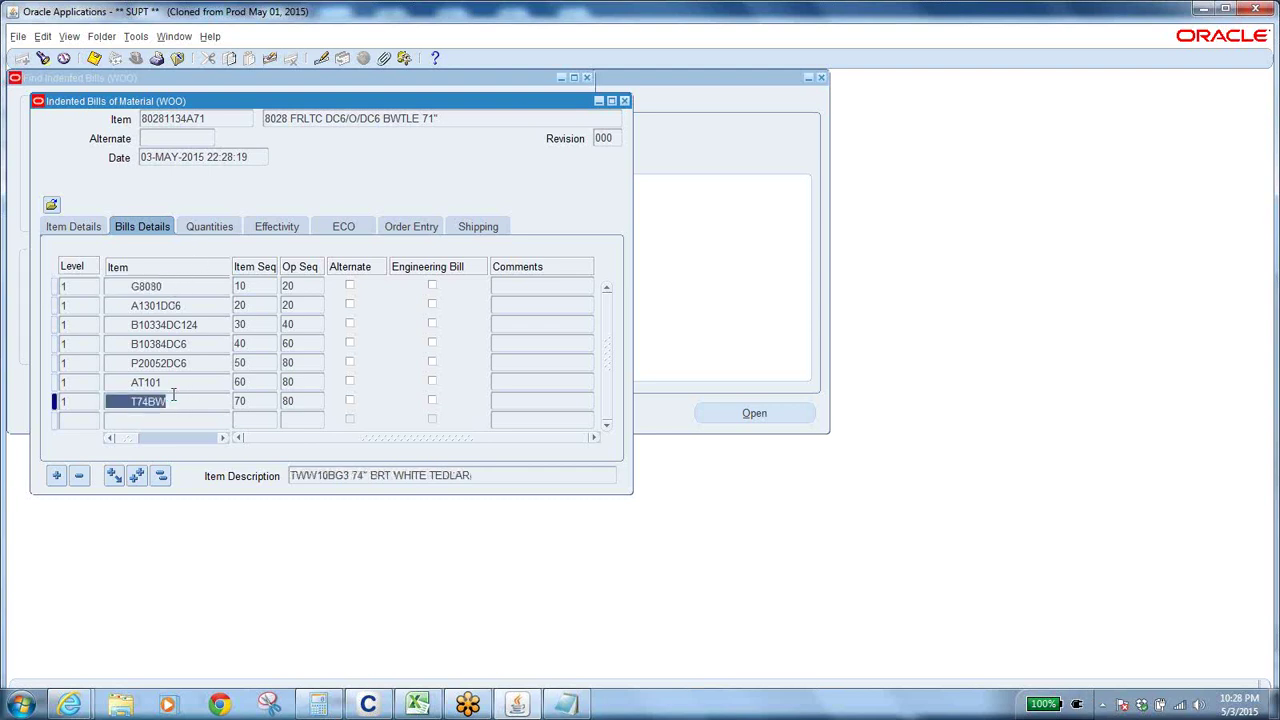
{"action": "left_click", "coordinate": [179, 287]}
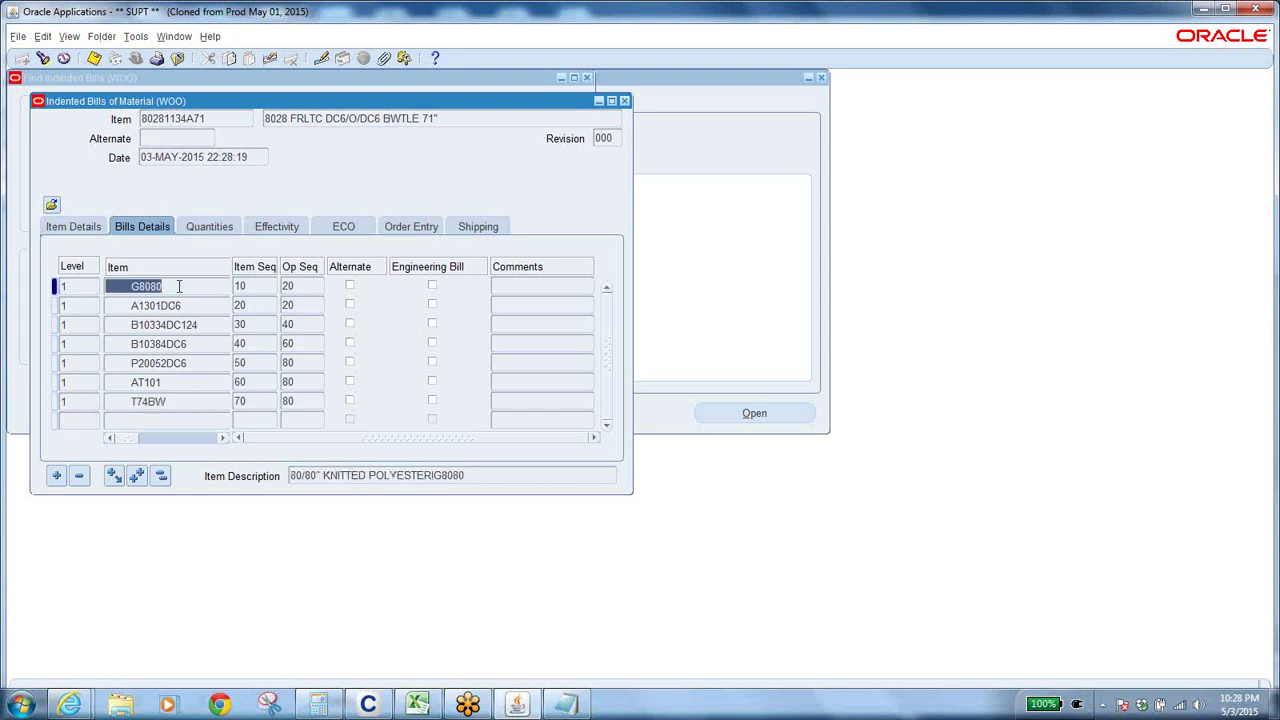
Step: Compare the item sequence and operation sequence of components G8080, A1301DC6 and B10334DC124
{"action": "left_click", "coordinate": [255, 286]}
{"action": "left_click", "coordinate": [292, 286]}
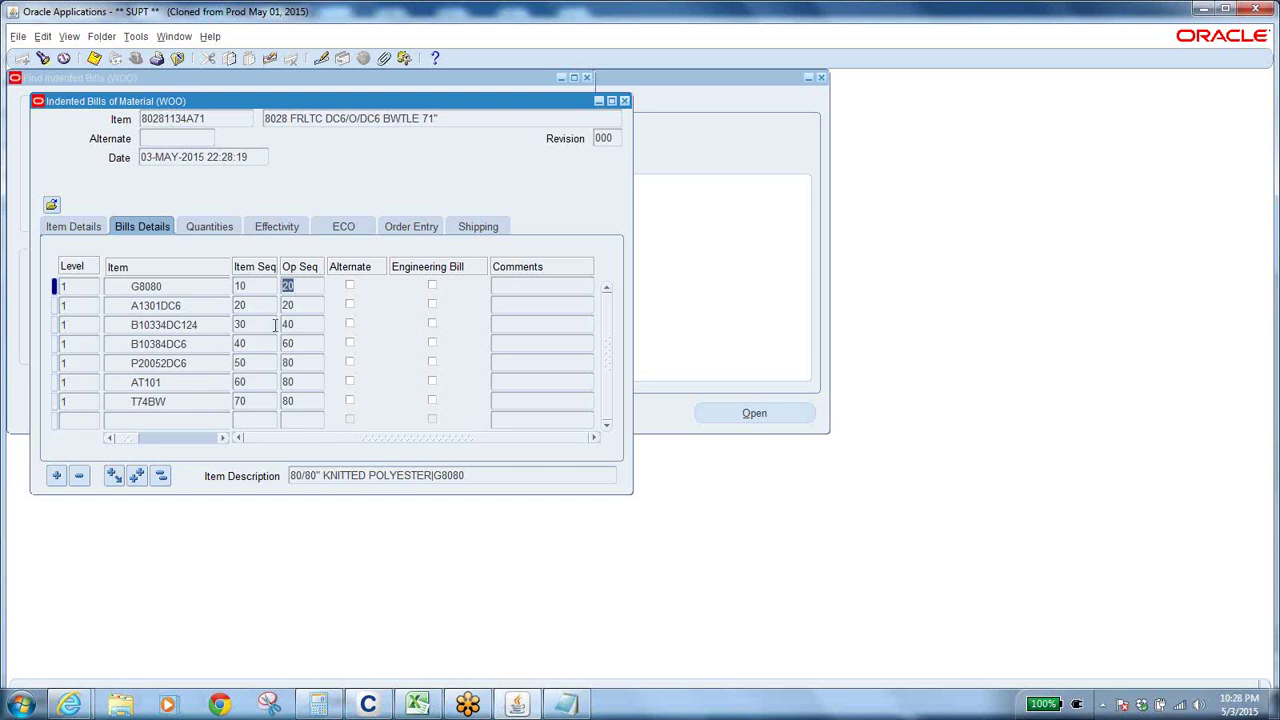
{"action": "left_click", "coordinate": [188, 305]}
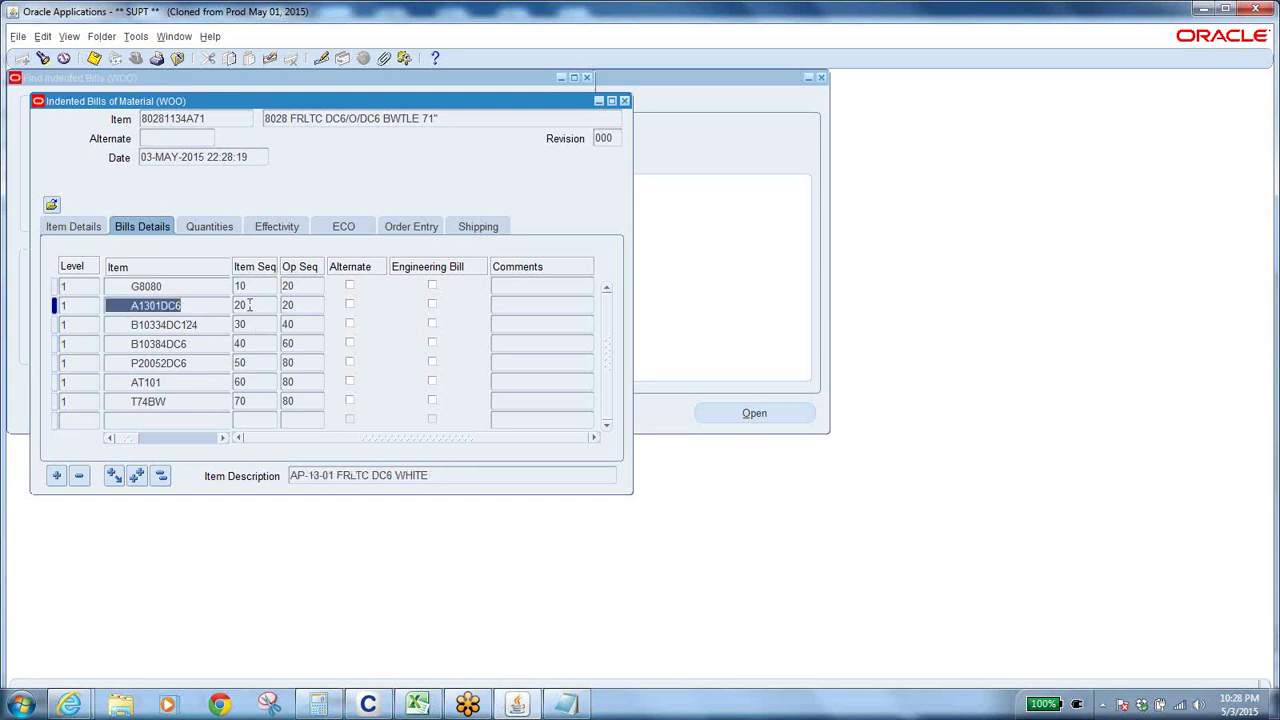
{"action": "left_click", "coordinate": [256, 305]}
{"action": "left_click", "coordinate": [304, 306]}
{"action": "left_click", "coordinate": [306, 290]}
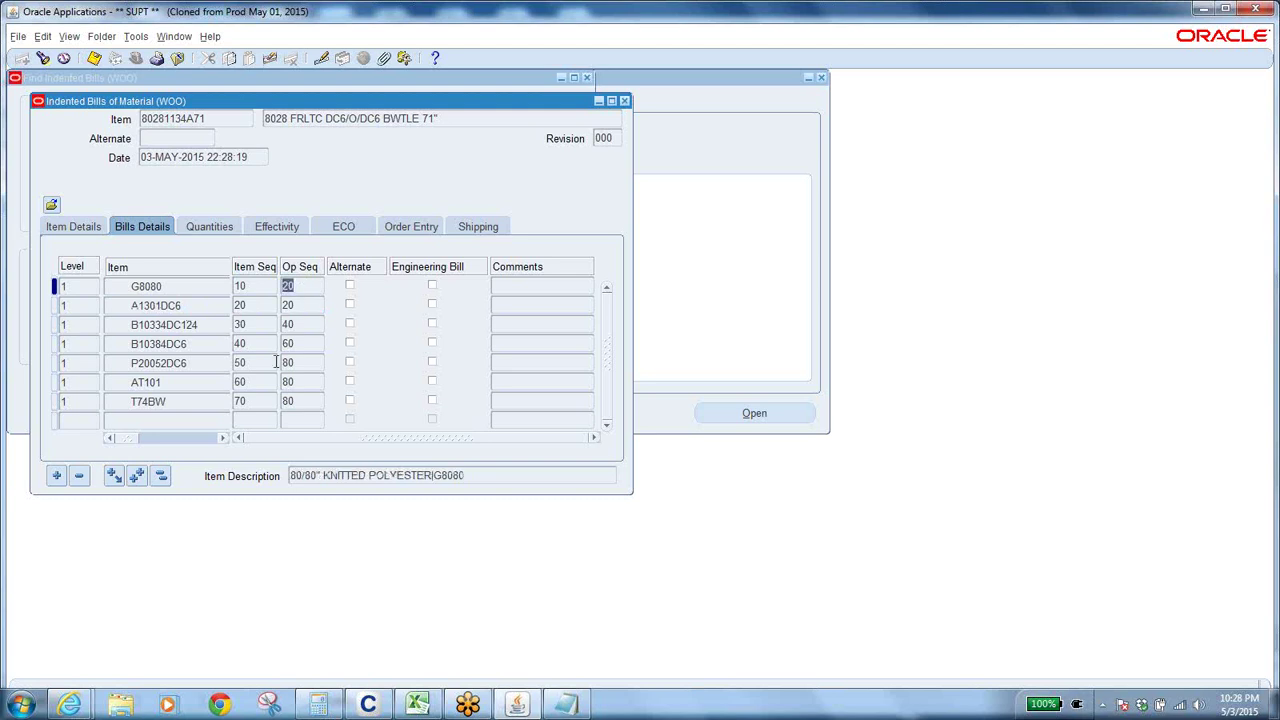
{"action": "left_click", "coordinate": [207, 324]}
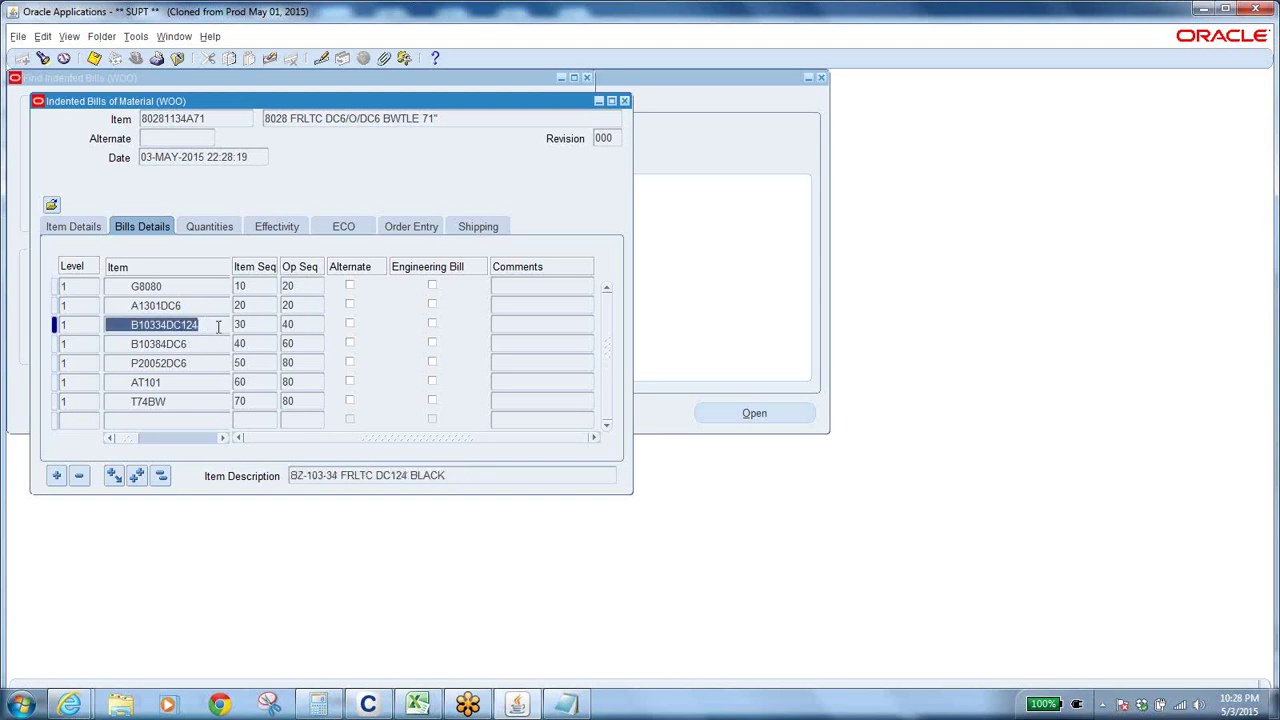
{"action": "left_click", "coordinate": [257, 324]}
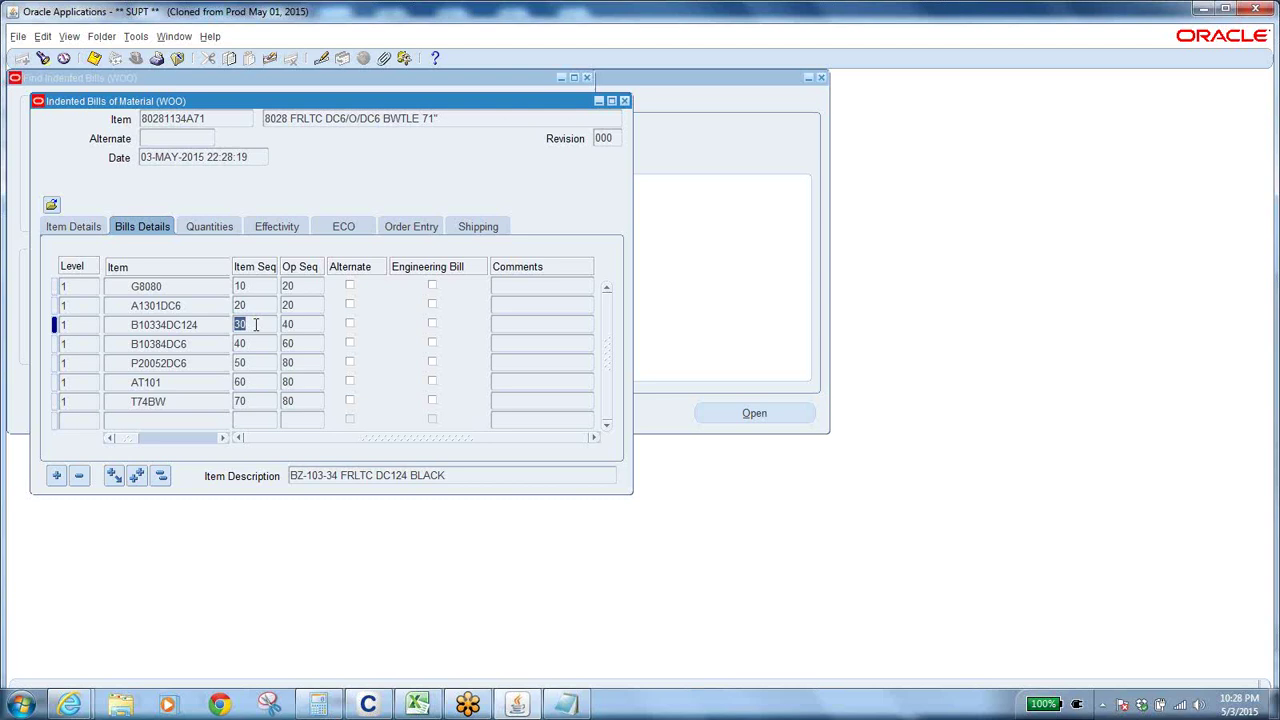
{"action": "left_click", "coordinate": [314, 326]}
Step: Show the component quantities and check the quantity per assembly of G8080
{"action": "left_click", "coordinate": [212, 232]}
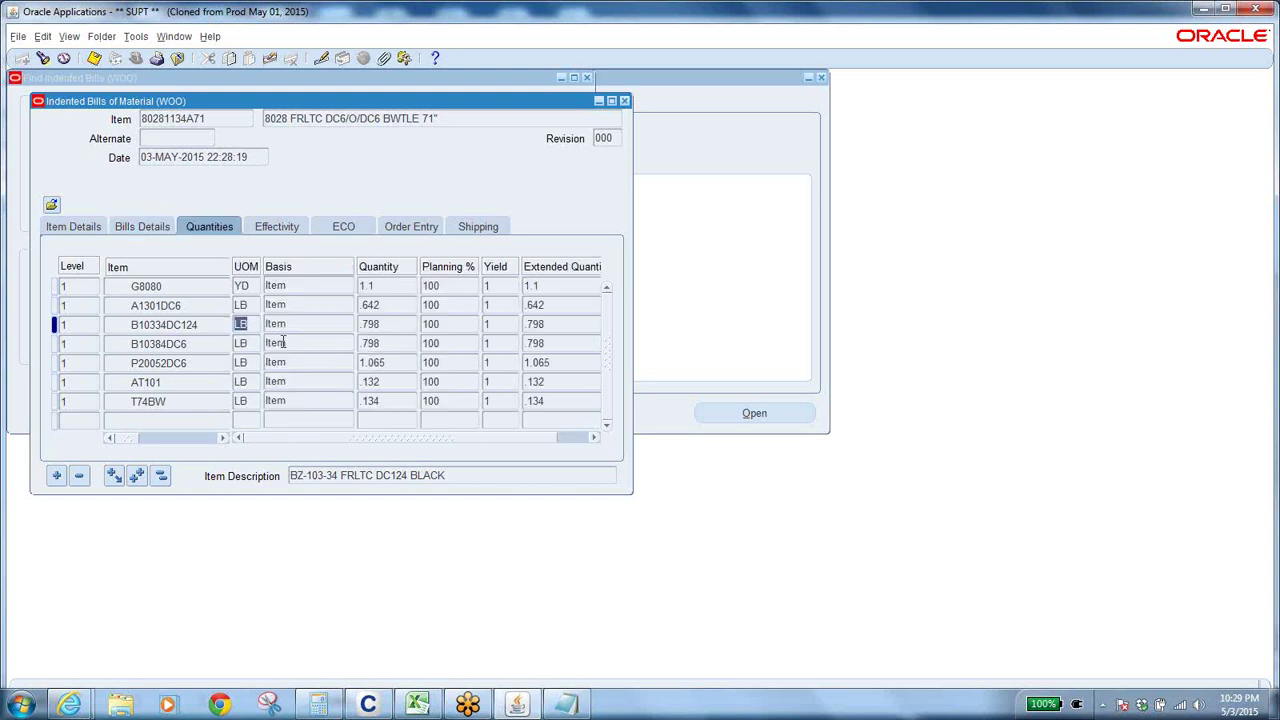
{"action": "left_click", "coordinate": [172, 288]}
{"action": "left_click", "coordinate": [396, 290]}
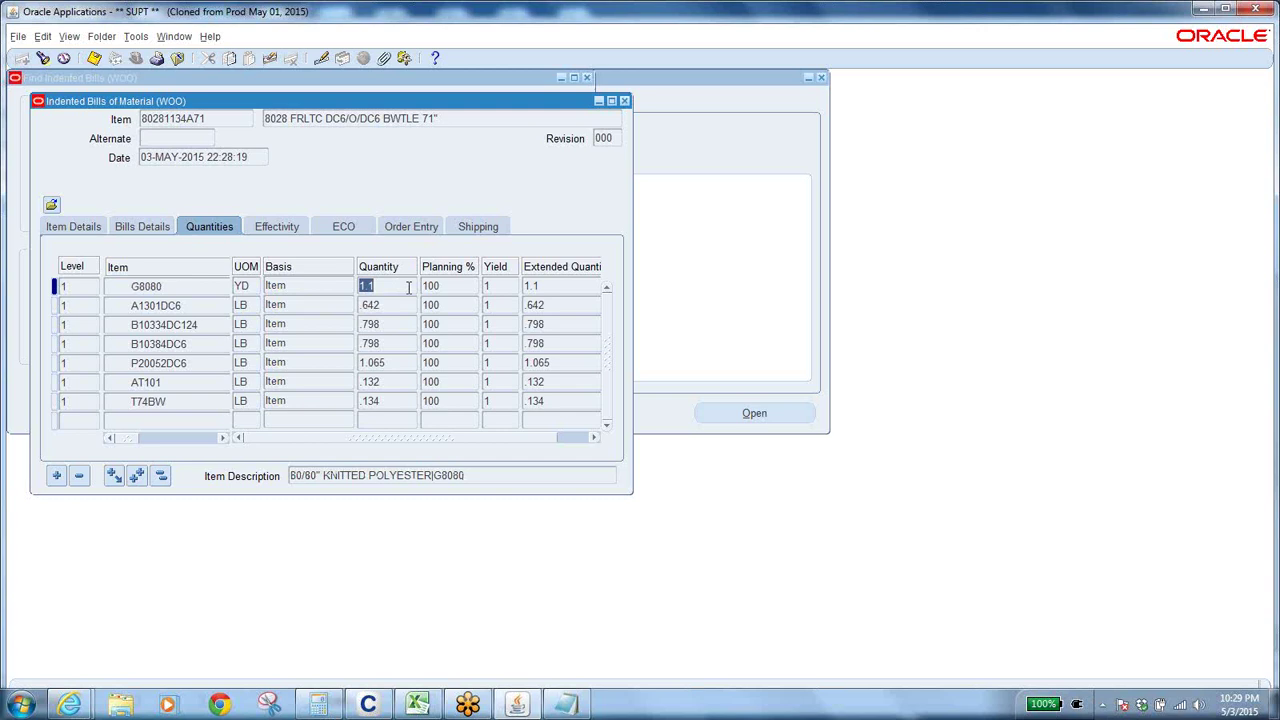
Step: Move the Find Indented Bills window clear of the navigator list and bring up the bills details of item 80281134A71 again
{"action": "left_click", "coordinate": [625, 101]}
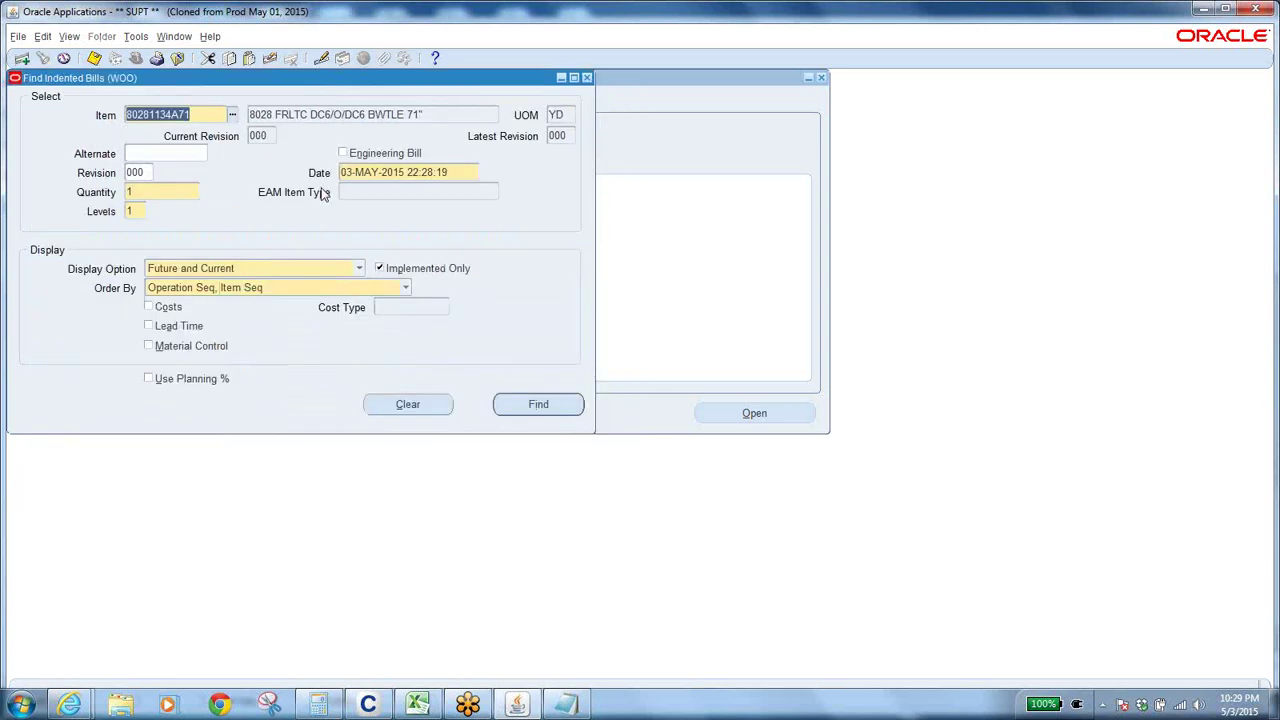
{"action": "left_click_drag", "start_coordinate": [339, 90], "coordinate": [575, 152]}
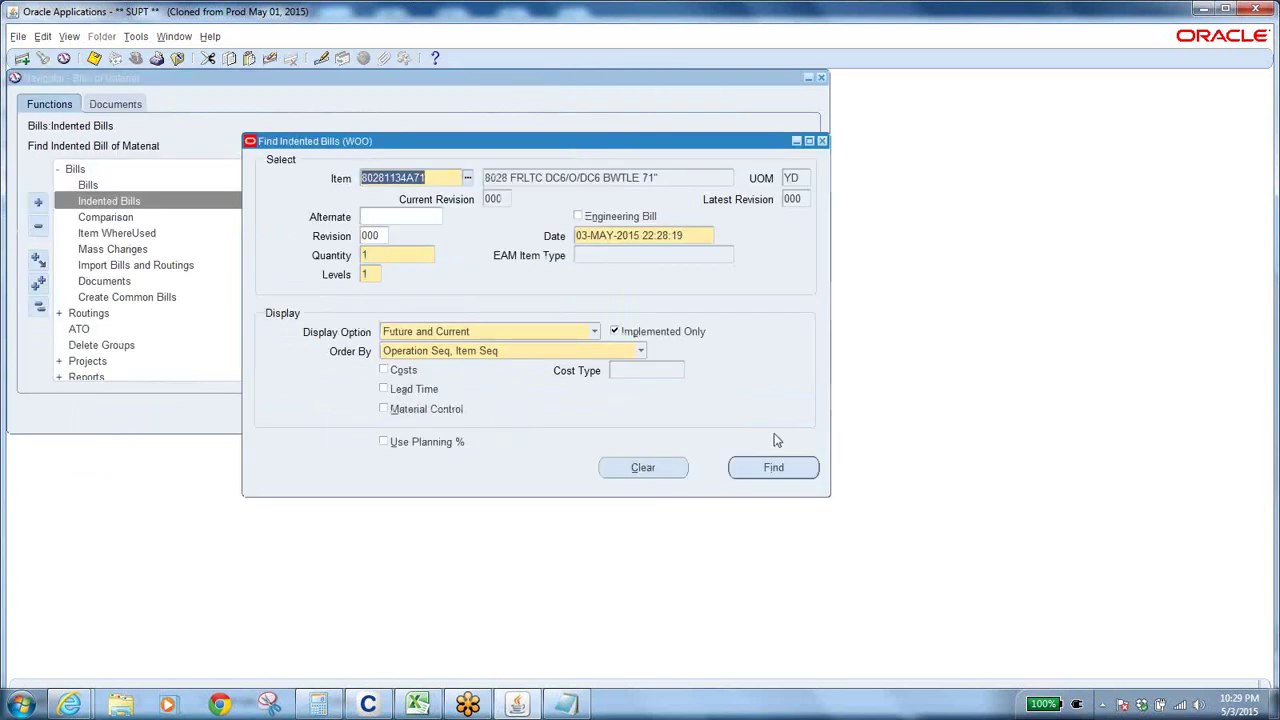
{"action": "left_click", "coordinate": [773, 467]}
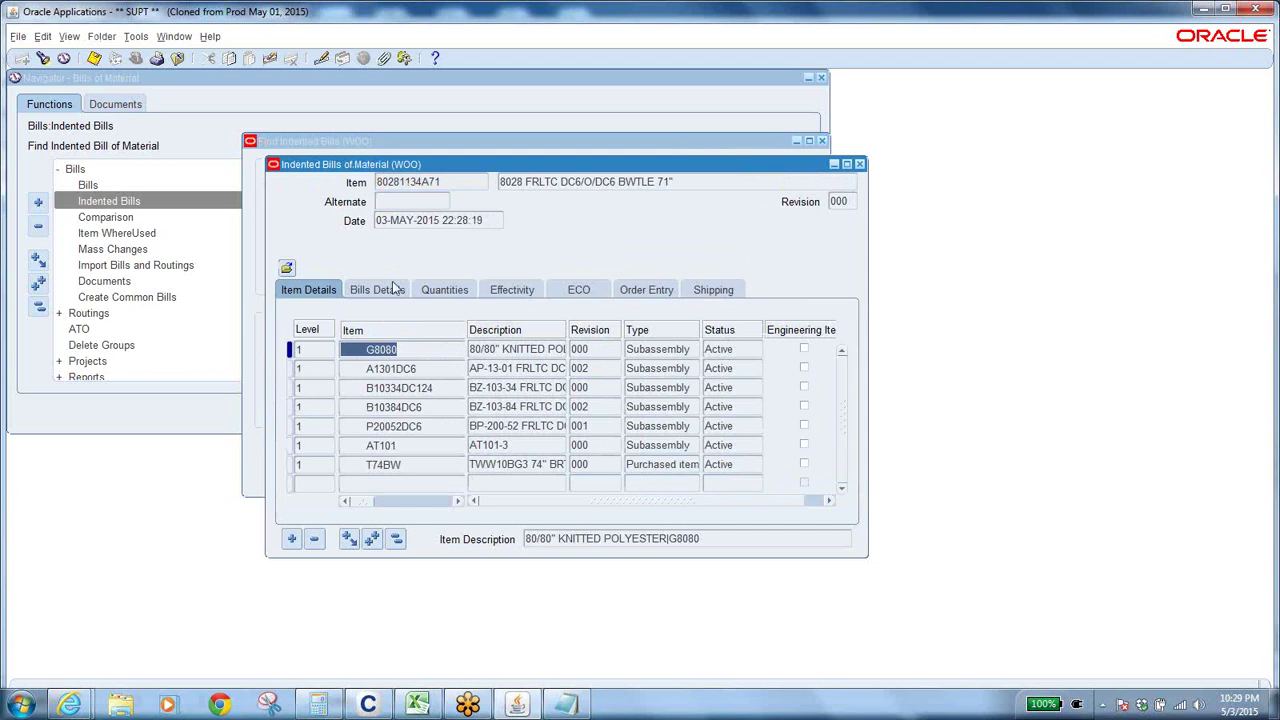
{"action": "left_click", "coordinate": [363, 290]}
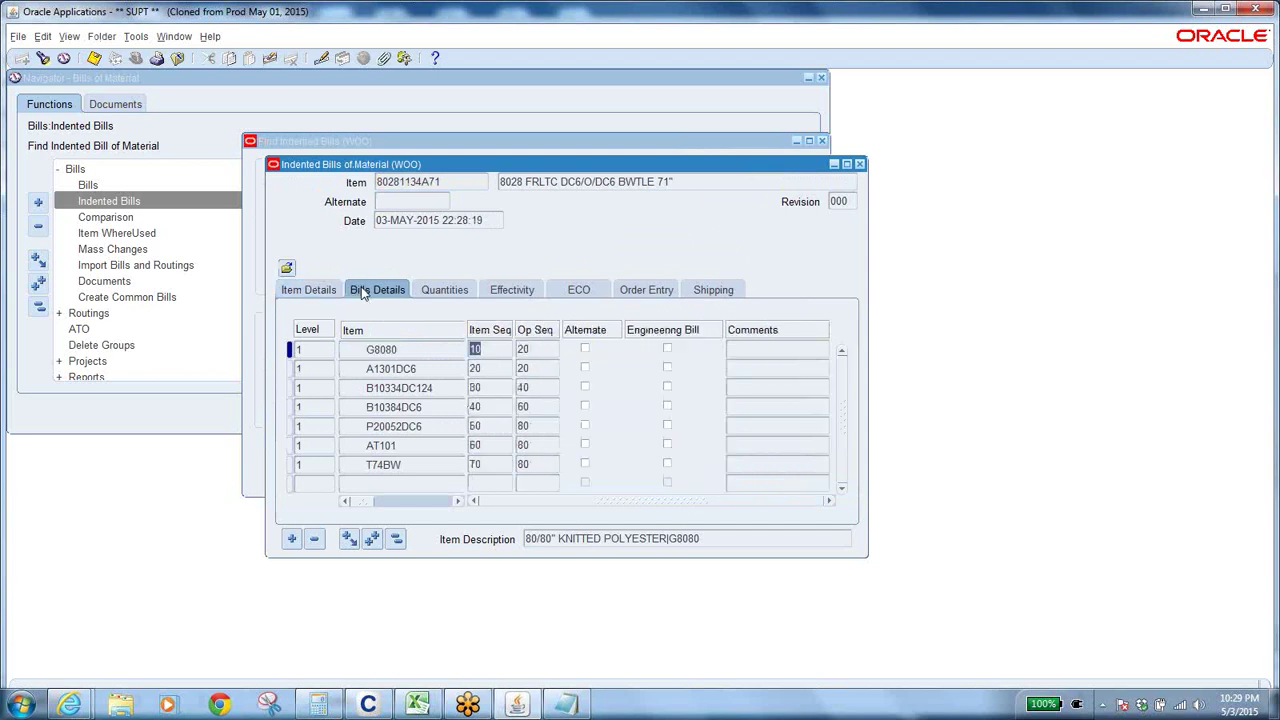
Step: Check the item sequence and operation sequence of components G8080 and A1301DC6 in the bill
{"action": "left_click", "coordinate": [484, 349]}
{"action": "double_click", "coordinate": [484, 349]}
{"action": "double_click", "coordinate": [532, 349]}
{"action": "double_click", "coordinate": [530, 368]}
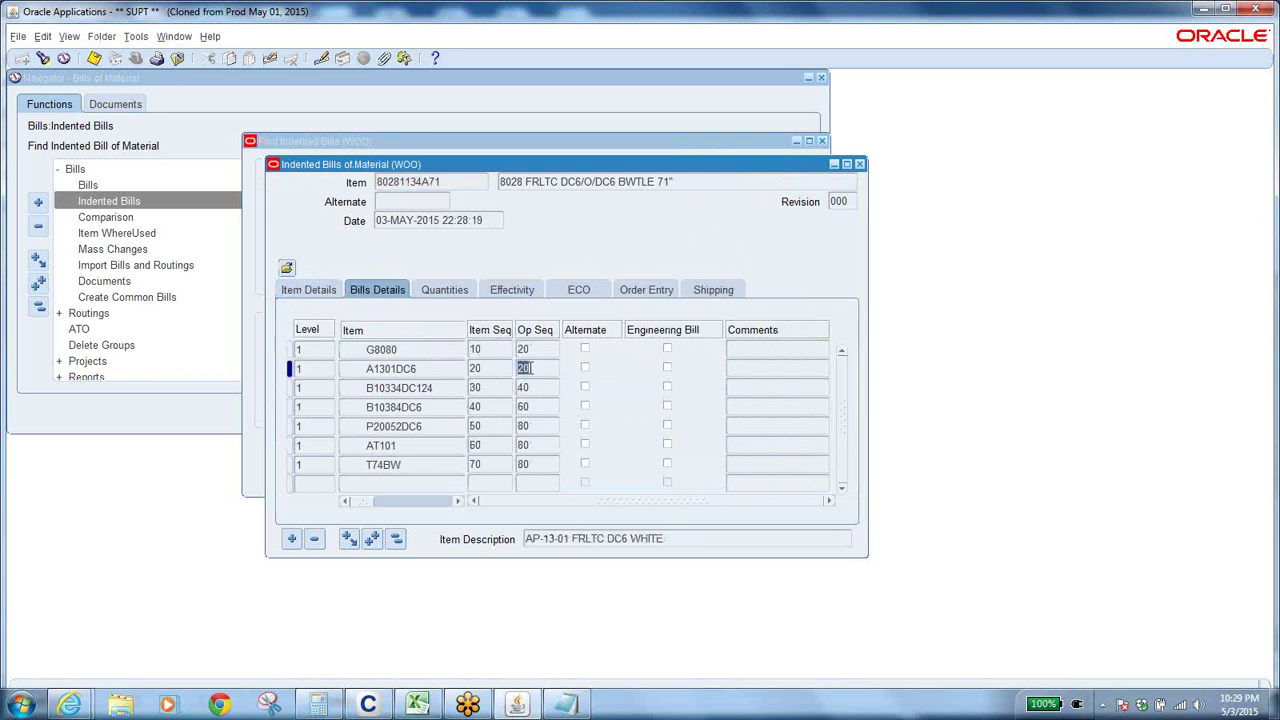
{"action": "double_click", "coordinate": [480, 368]}
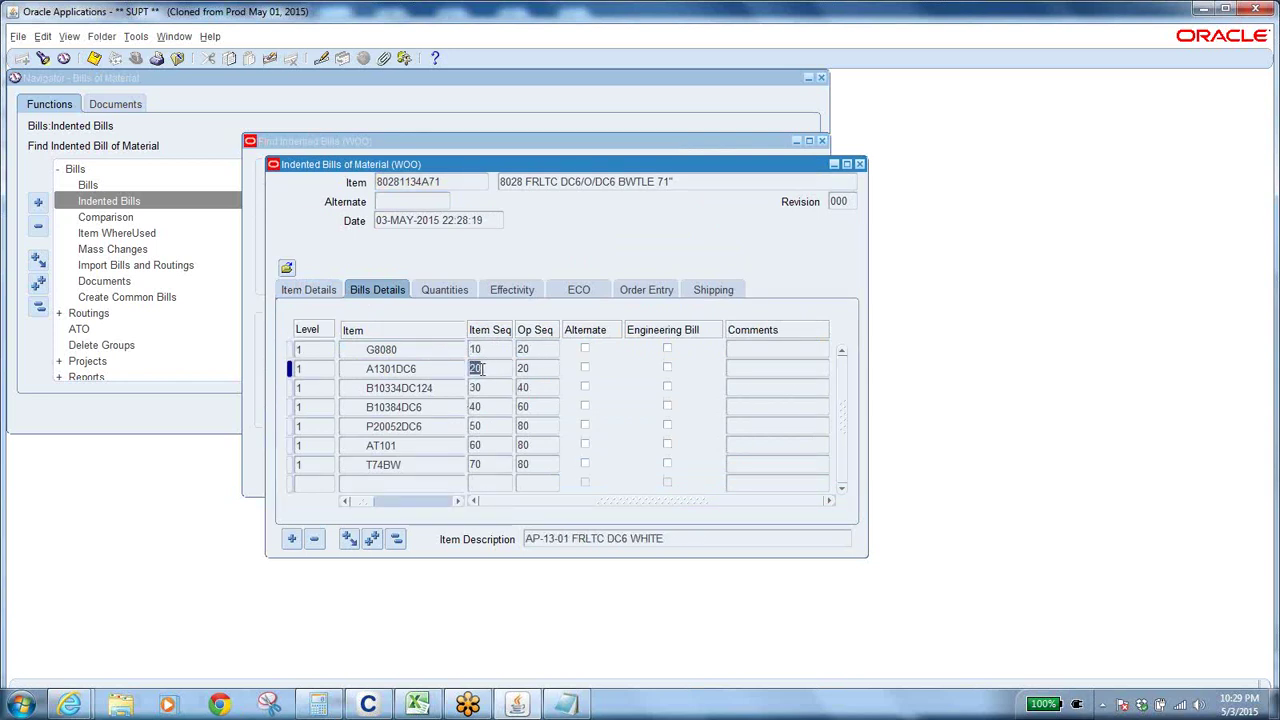
{"action": "double_click", "coordinate": [418, 368]}
{"action": "left_click", "coordinate": [427, 368]}
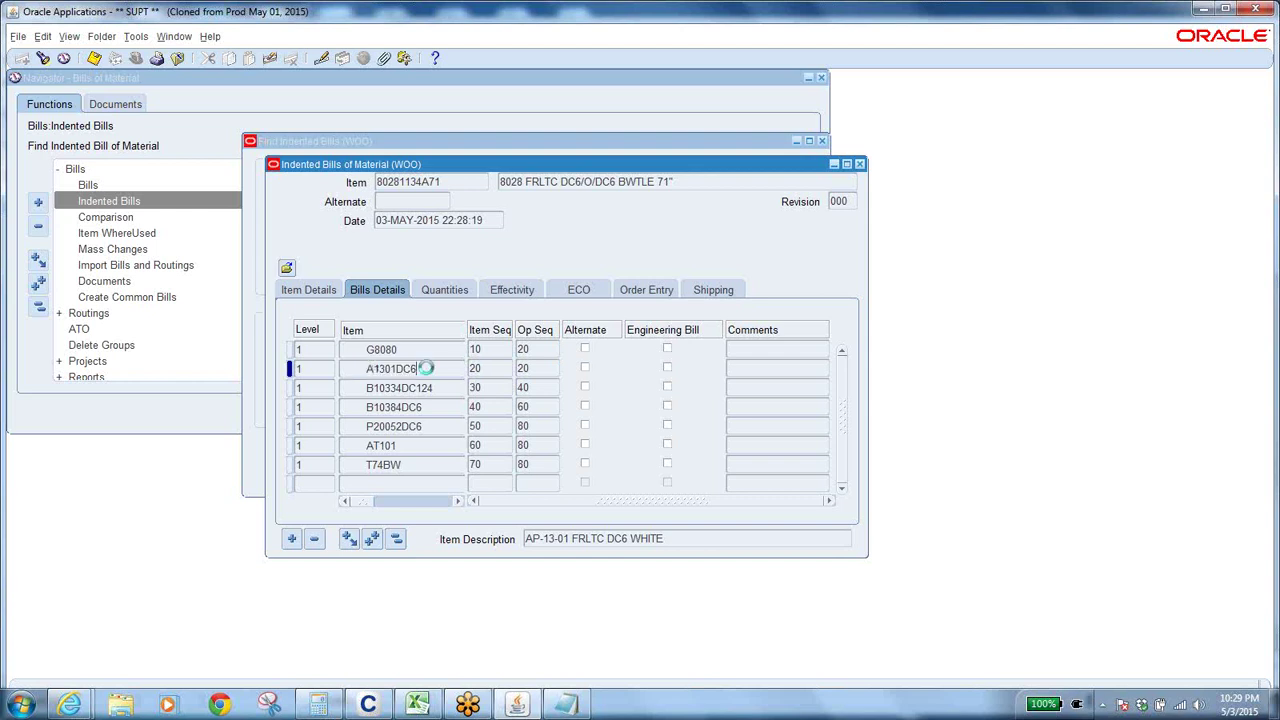
Step: Check the quantity of G8080 and review the components' effectivity control and from and to dates
{"action": "left_click", "coordinate": [449, 290]}
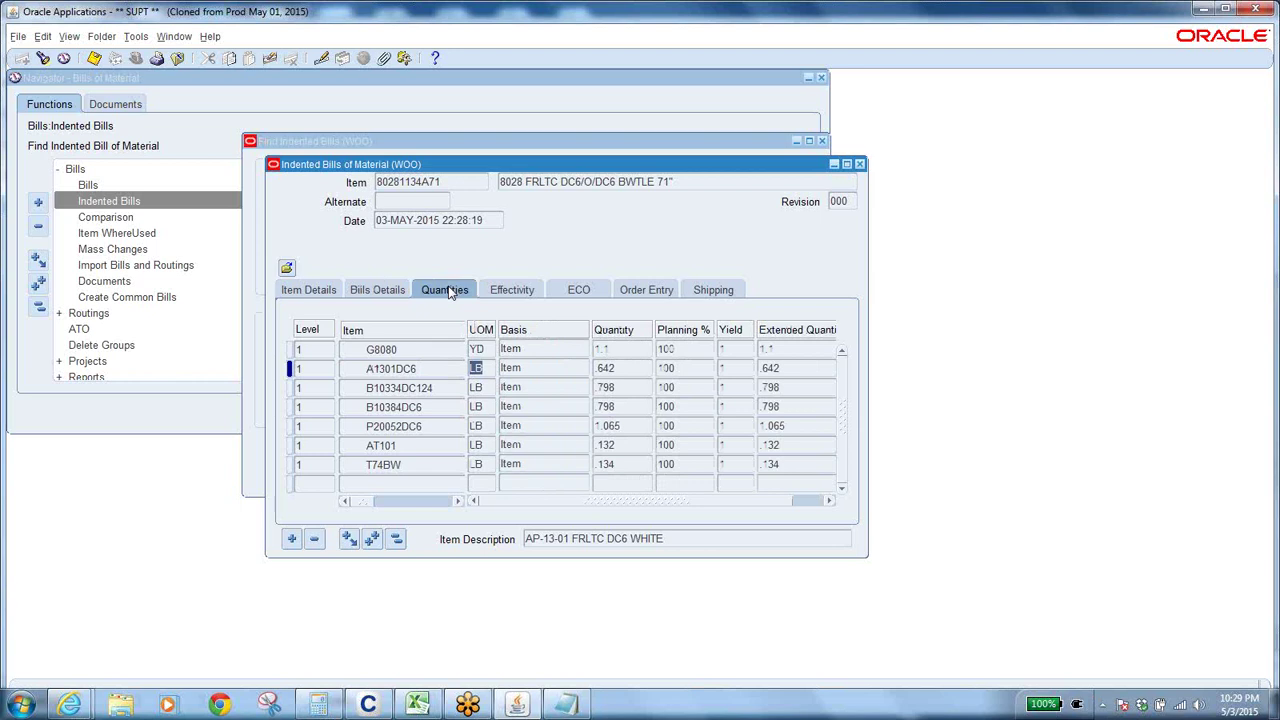
{"action": "left_click", "coordinate": [615, 349]}
{"action": "left_click", "coordinate": [519, 290]}
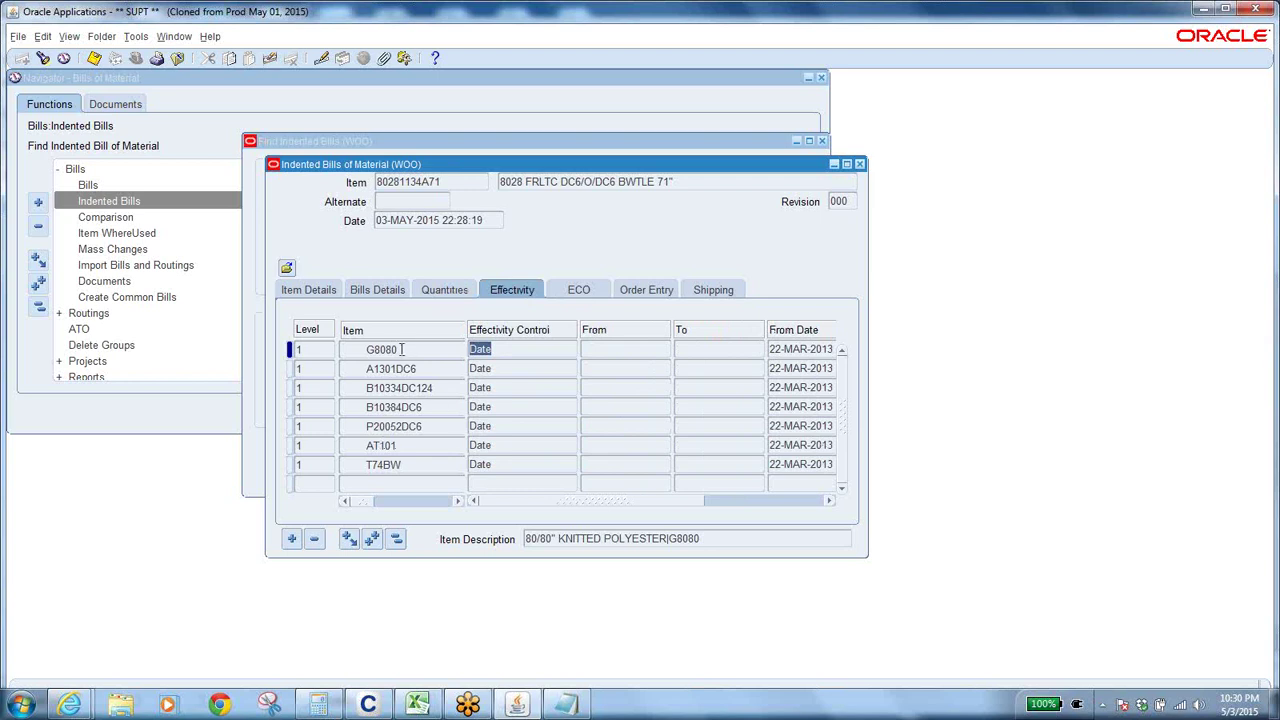
{"action": "left_click_drag", "start_coordinate": [679, 507], "coordinate": [794, 507]}
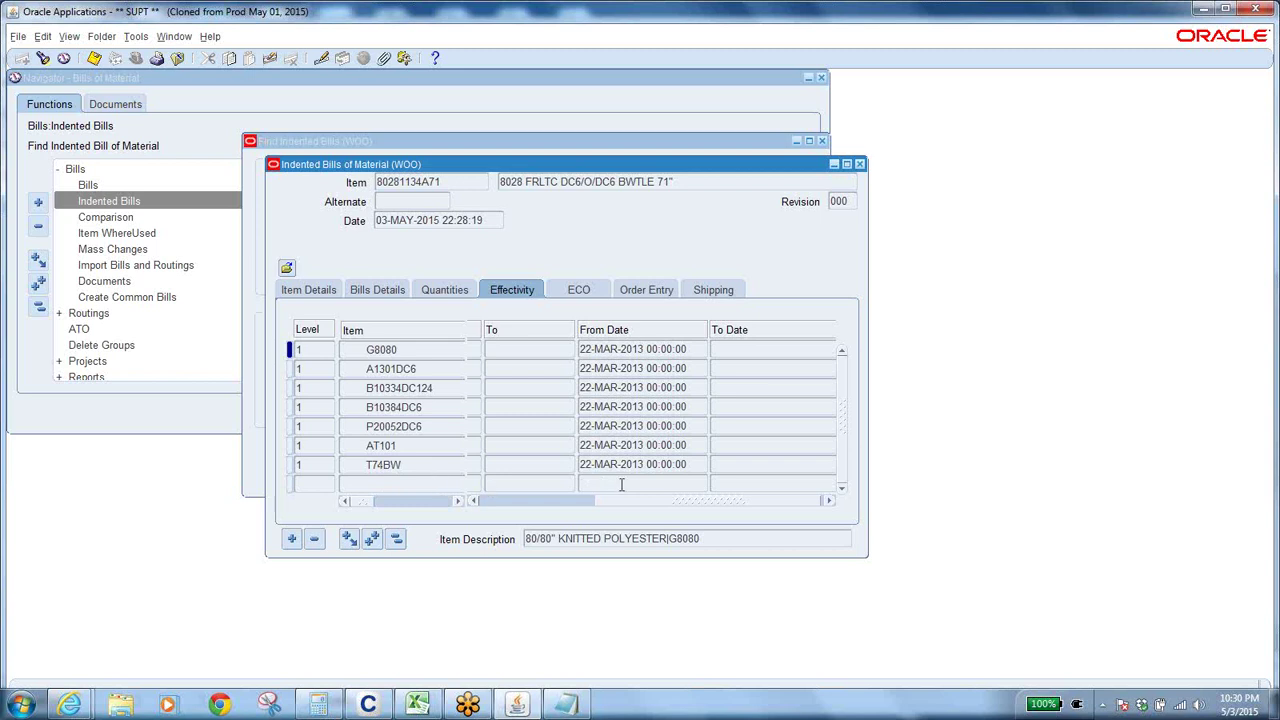
Step: Compare the components' ECO implementation status with their effectivity information, and close the indented bill of item 80281134A71
{"action": "left_click", "coordinate": [577, 290]}
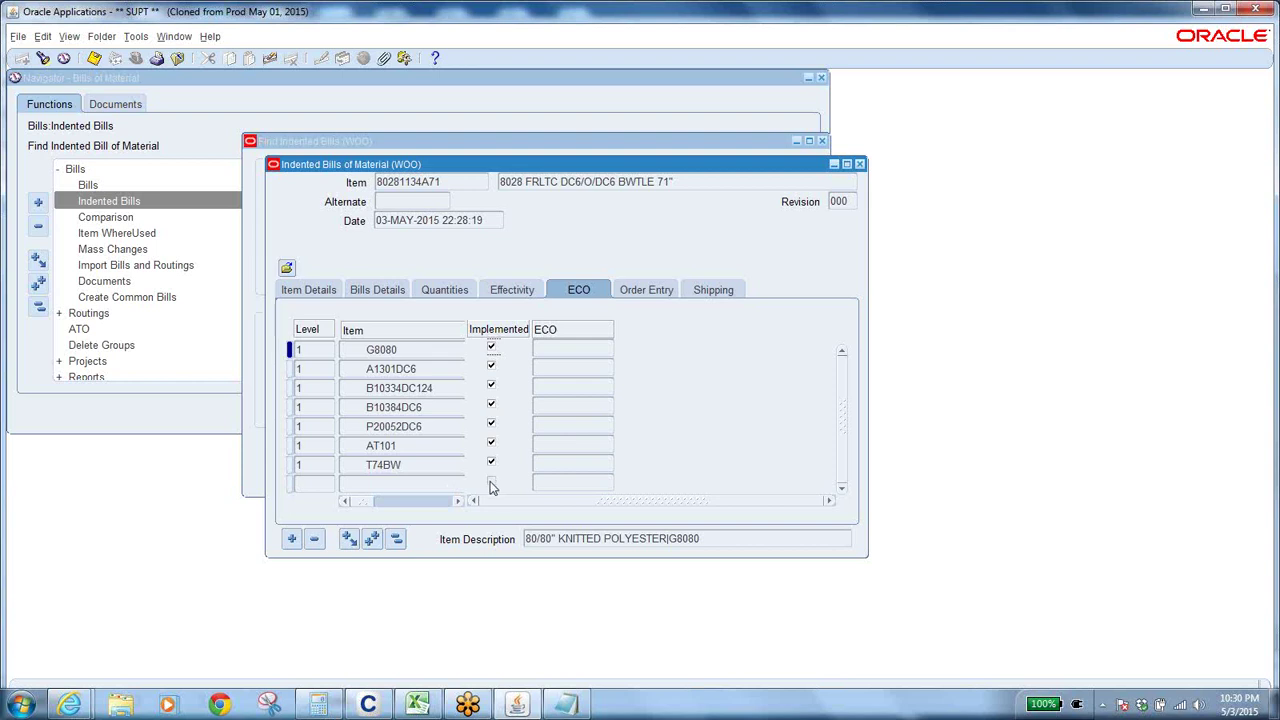
{"action": "left_click", "coordinate": [510, 290]}
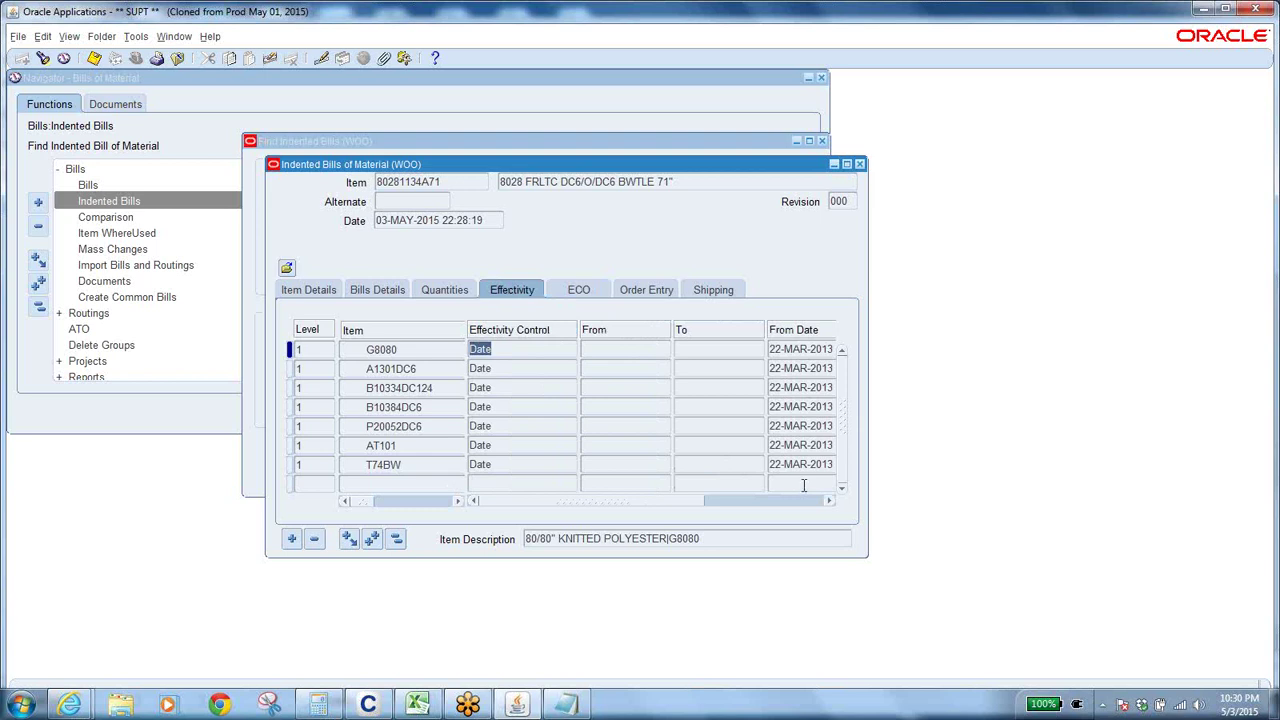
{"action": "left_click", "coordinate": [578, 290]}
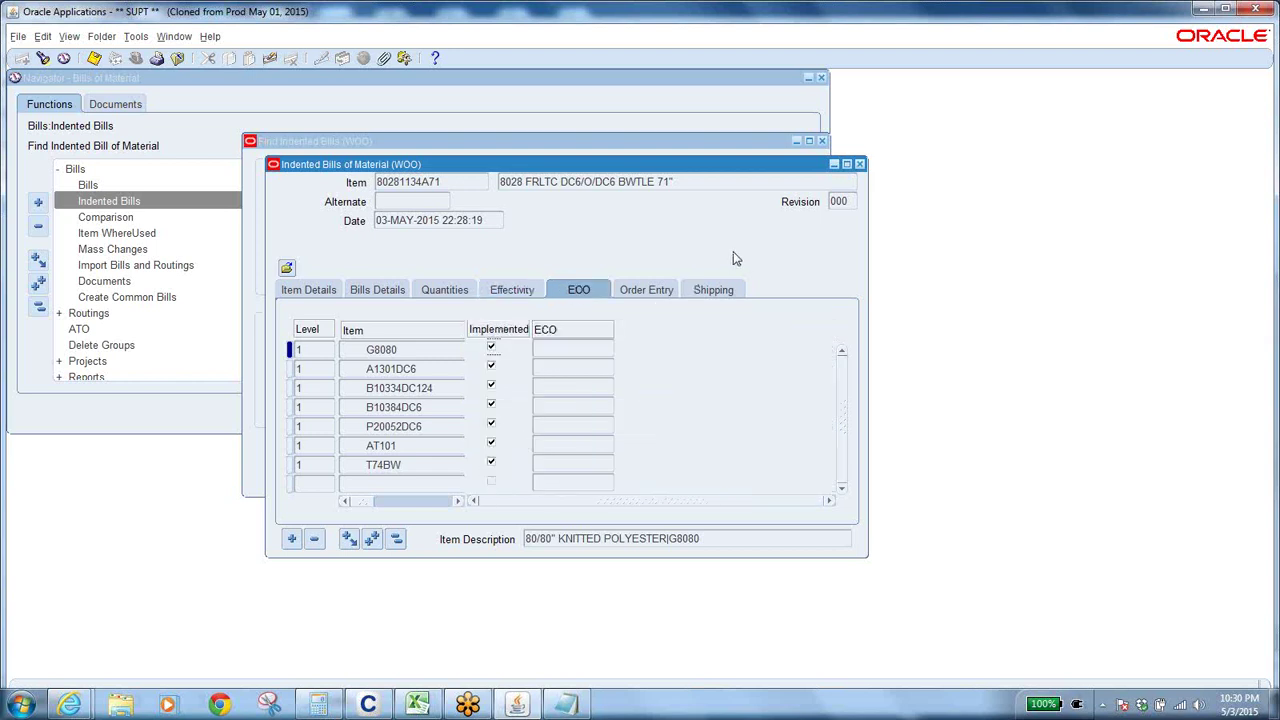
{"action": "left_click", "coordinate": [860, 165]}
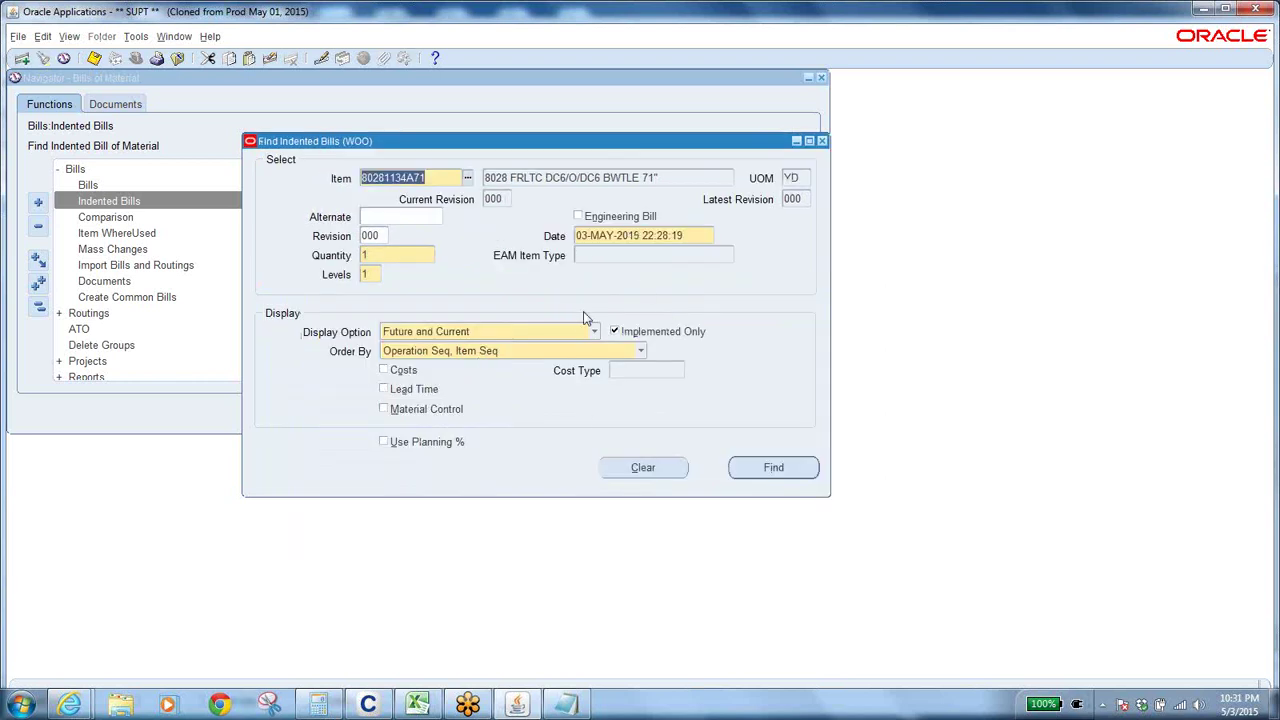